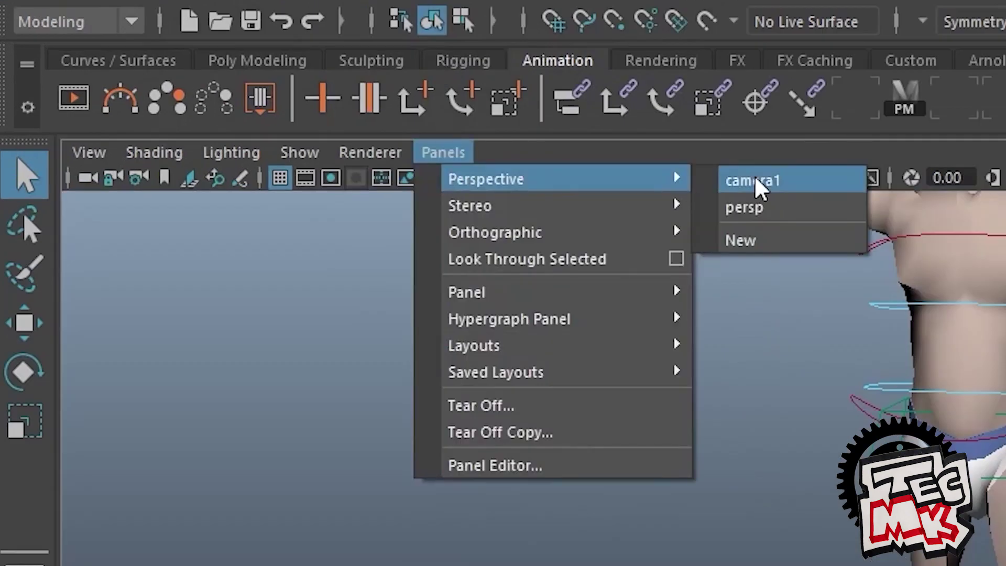
Look through camera1 and frame the character in a three-quarter view from the thighs up
click(672, 157)
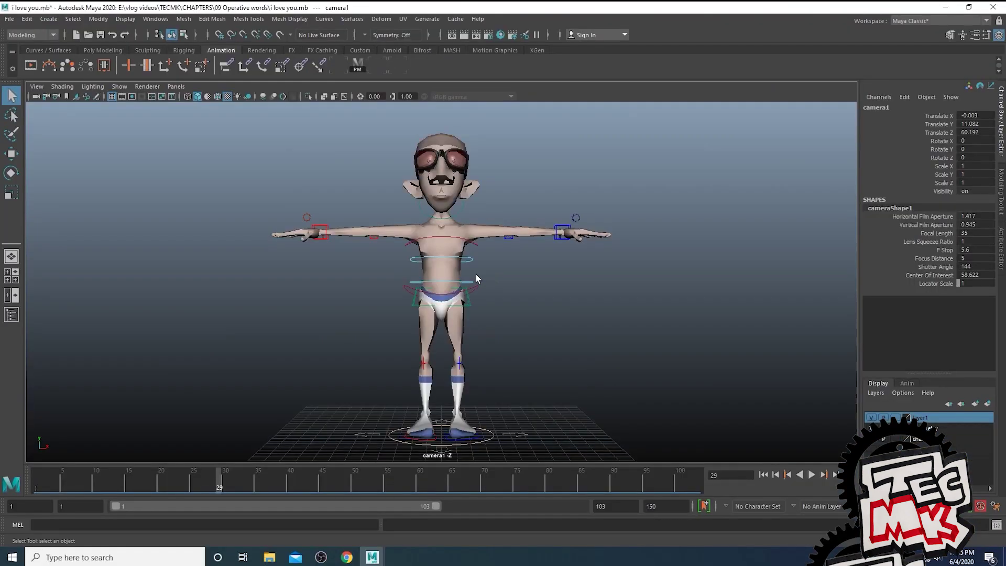
scroll(476, 275, down, 3)
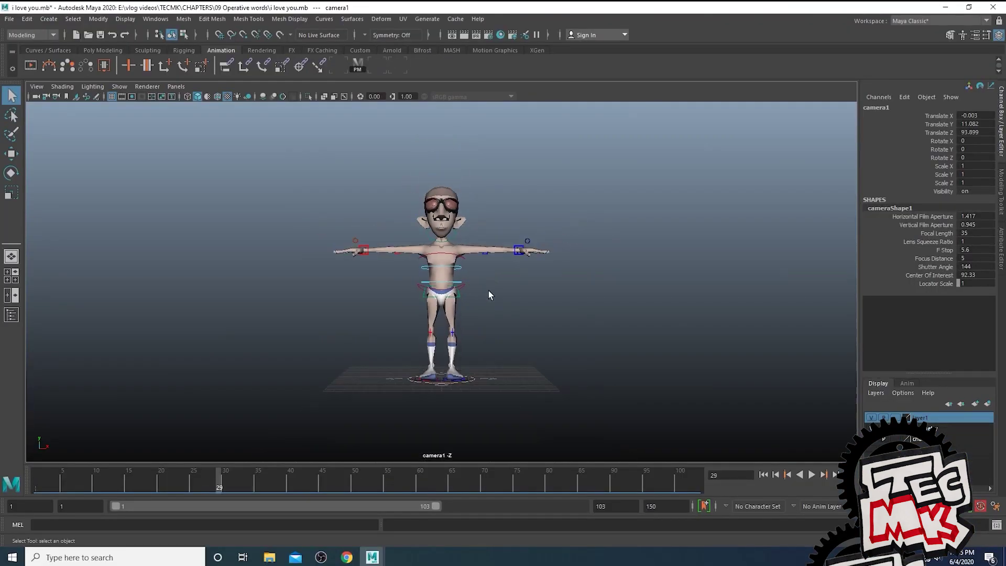
alt+drag(550, 299, 486, 313)
scroll(486, 314, up, 5)
alt+middle_drag(494, 324, 496, 362)
alt+drag(496, 365, 495, 360)
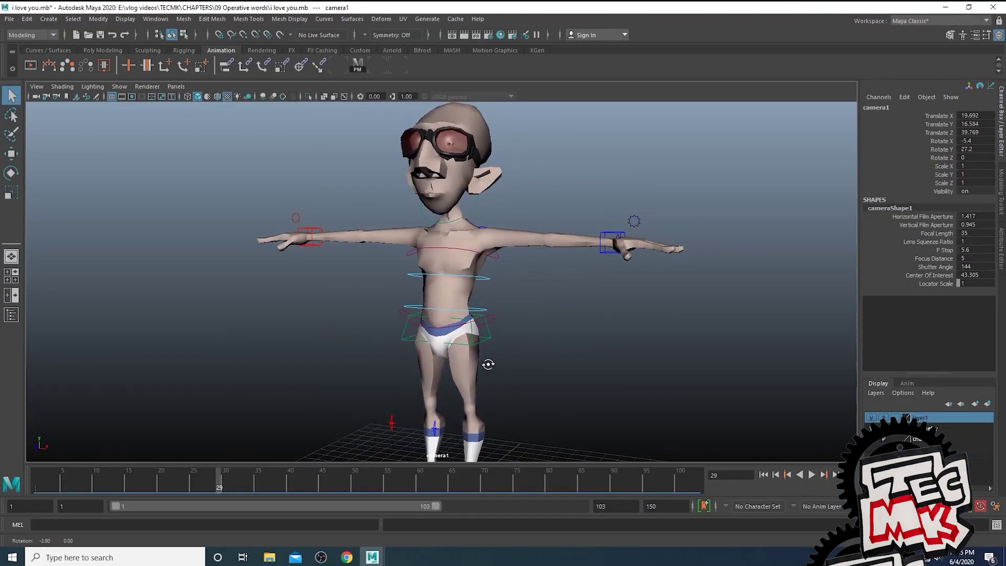
scroll(495, 359, up, 1)
alt+middle_drag(495, 356, 474, 387)
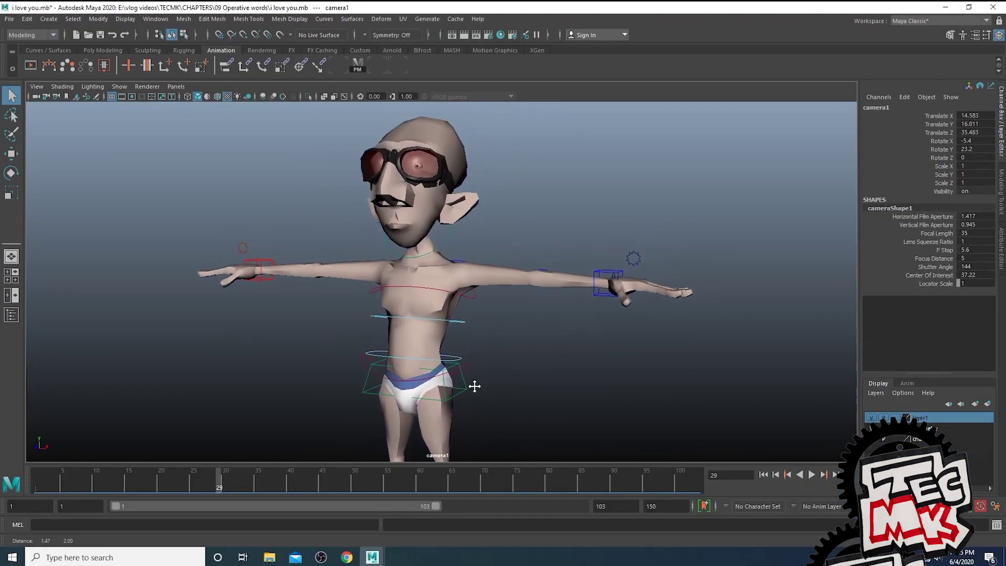
Open the FINAL reference video beside the viewport and swing camera1 around to match the actor's facing direction
click(970, 8)
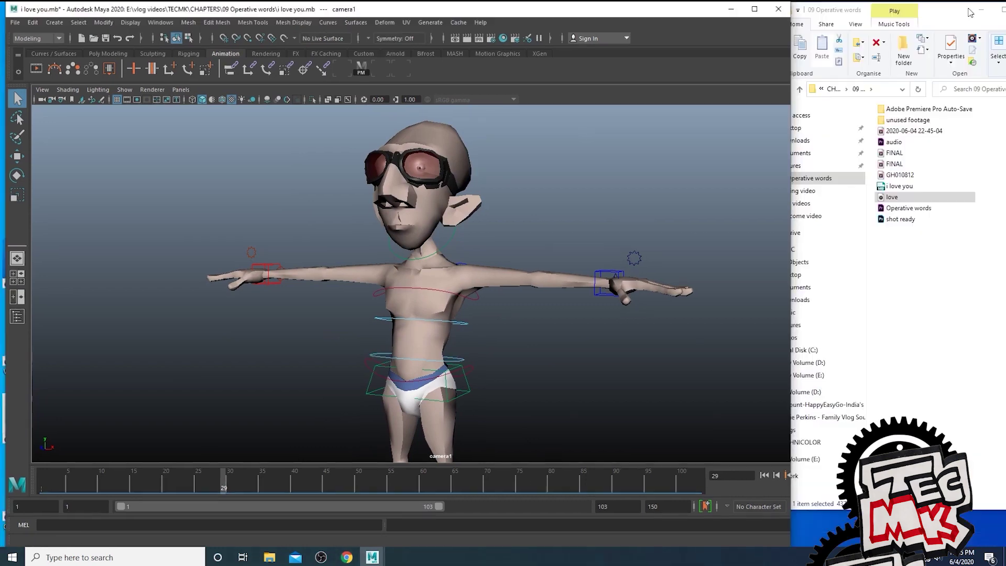
click(930, 293)
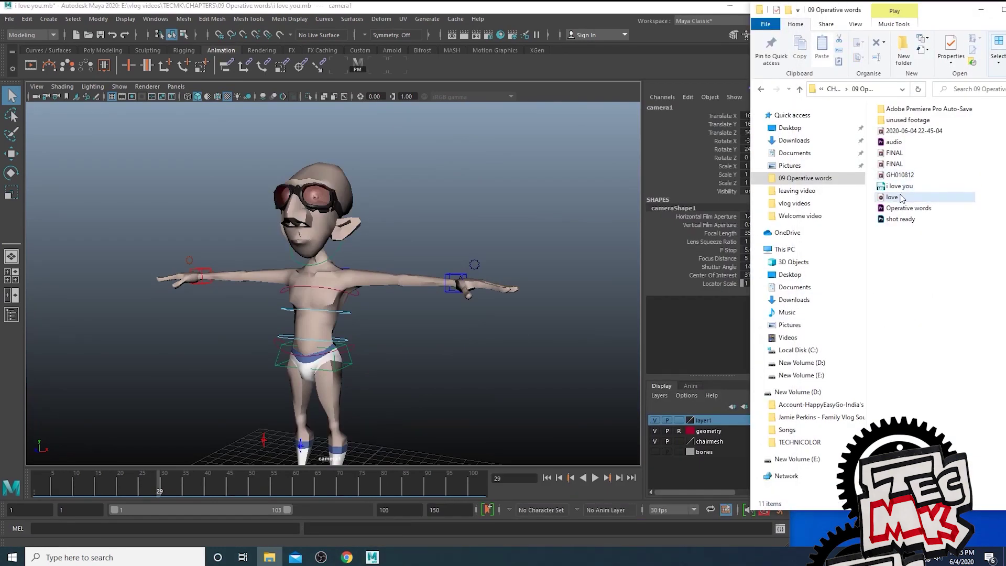
double_click(898, 159)
alt+drag(415, 282, 502, 274)
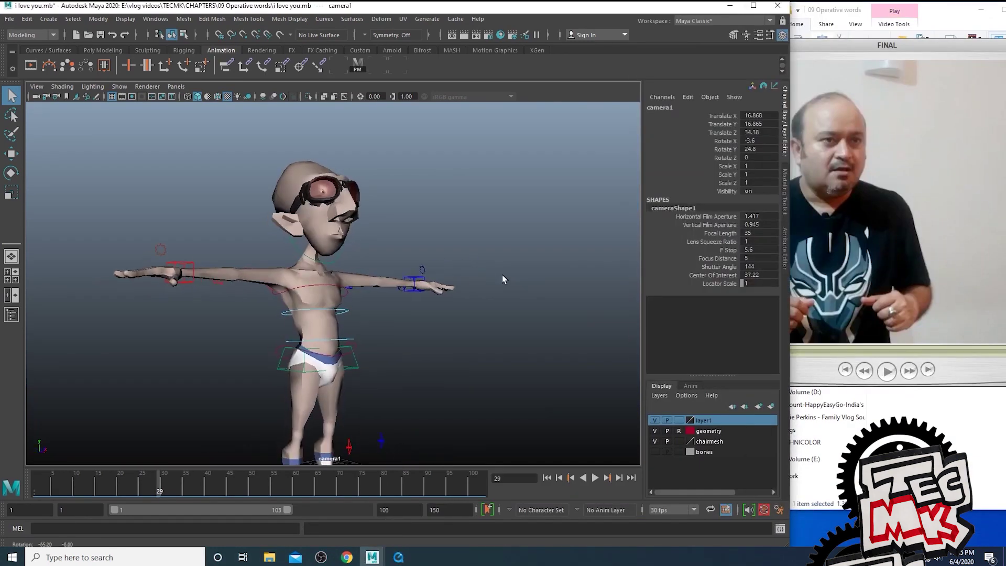
alt+drag(395, 288, 381, 310)
drag(921, 51, 710, 52)
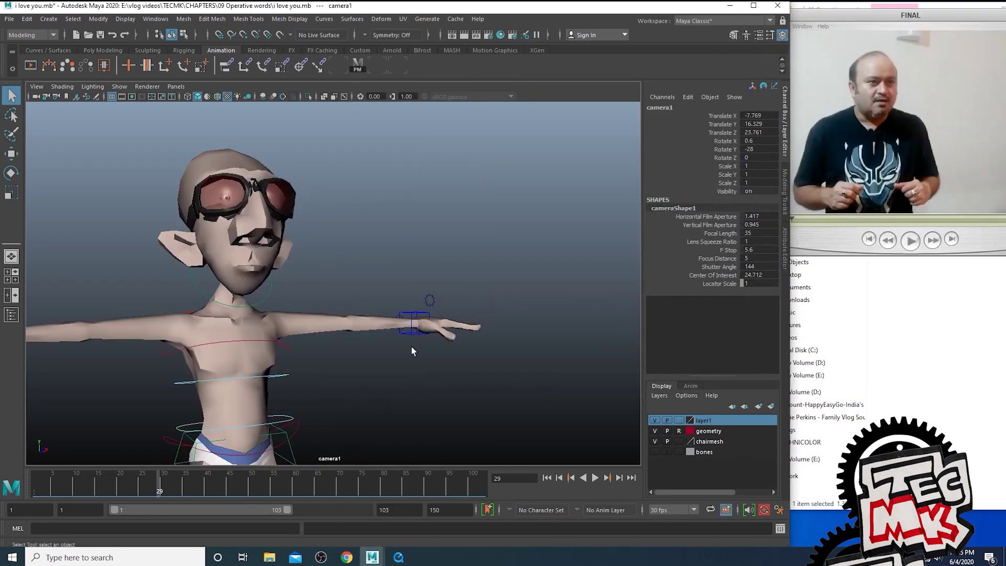
Switch the side view to the persp camera and refine camera1's framing of the character's upper body
alt+right_drag(412, 350, 431, 355)
key(space)
click(486, 280)
mouse_move(500, 290)
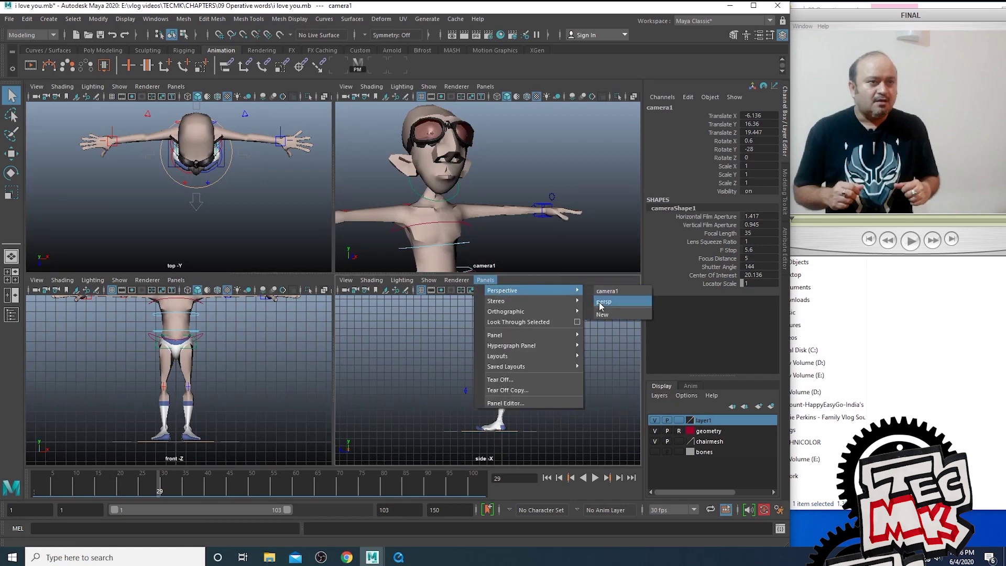
click(601, 302)
alt+right_drag(511, 379, 464, 379)
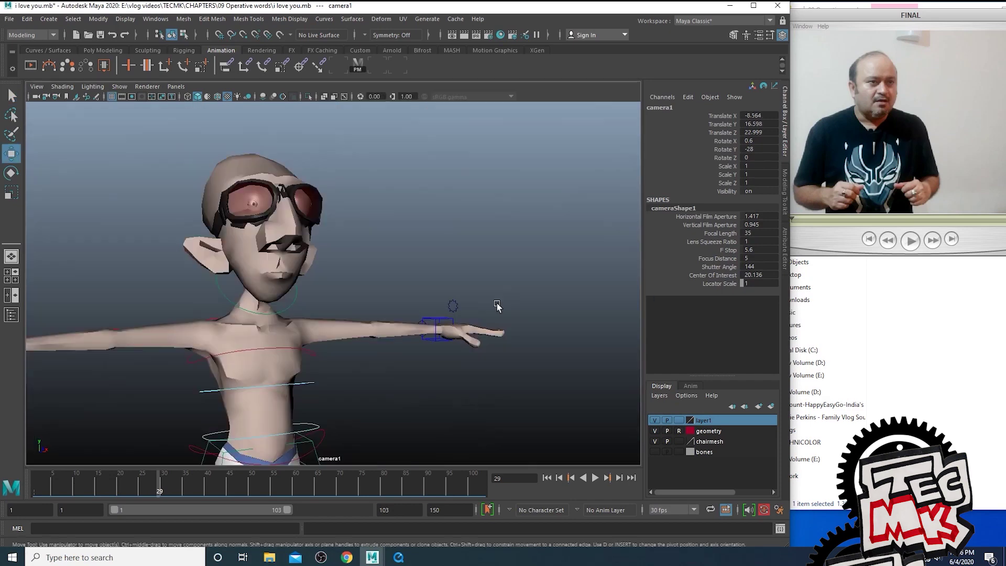
key(space)
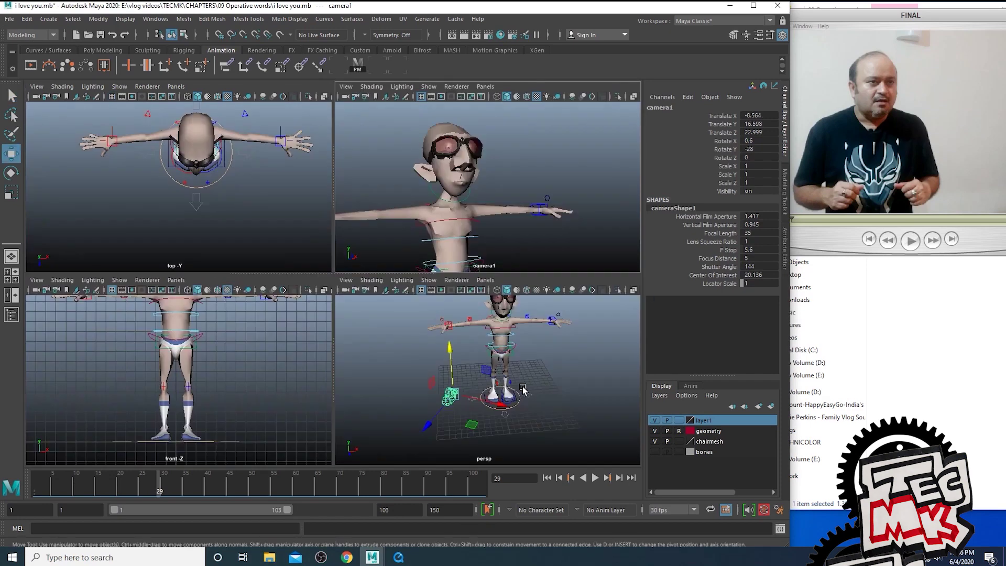
key(space)
Key camera1 at frame 1 and open the channel options for all attributes from Translate X to Locator Scale
drag(84, 482, 2, 498)
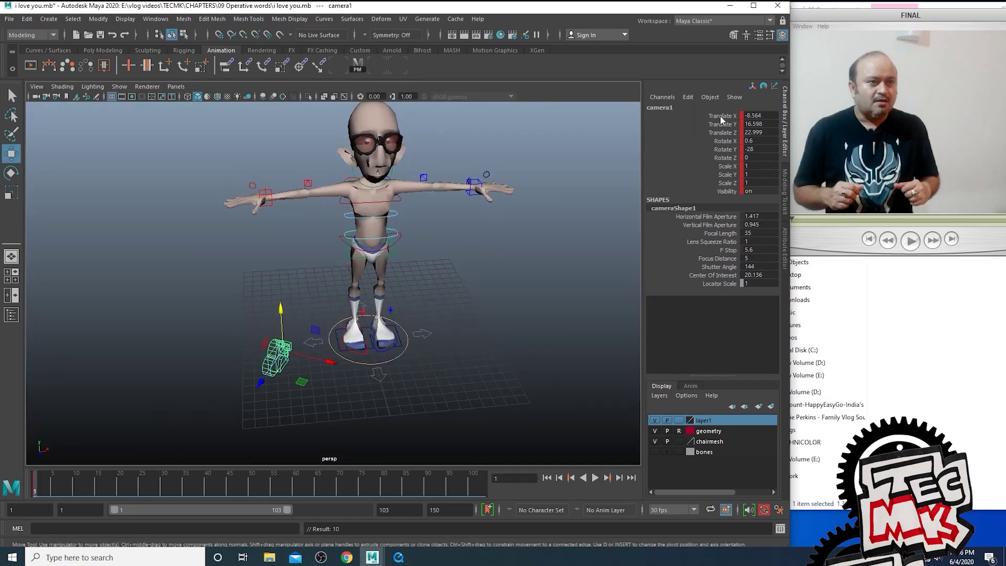
drag(719, 115, 718, 283)
right_click(697, 239)
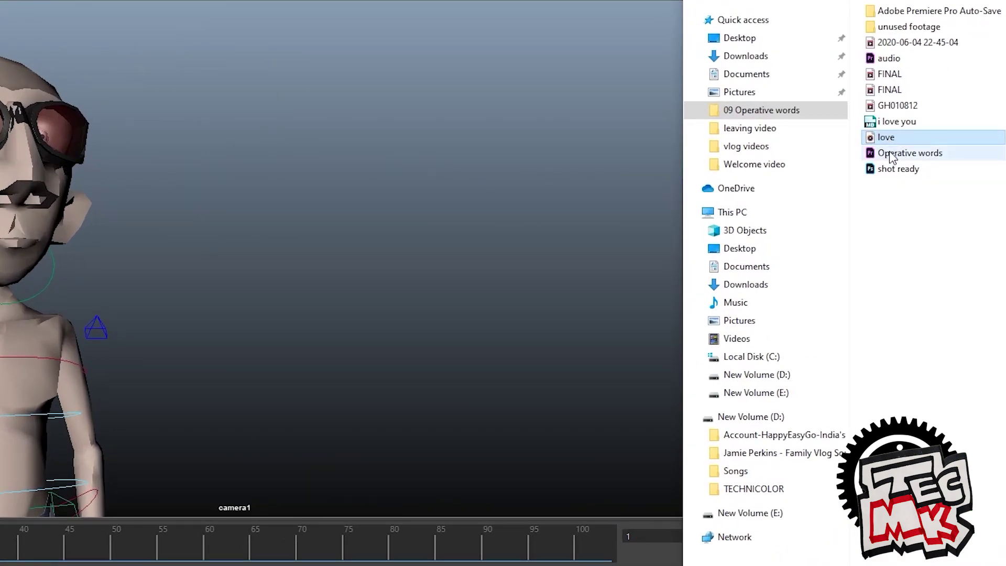
Import the love audio file into the timeline, set it as the active sound and scrub through its waveform
drag(891, 140, 58, 554)
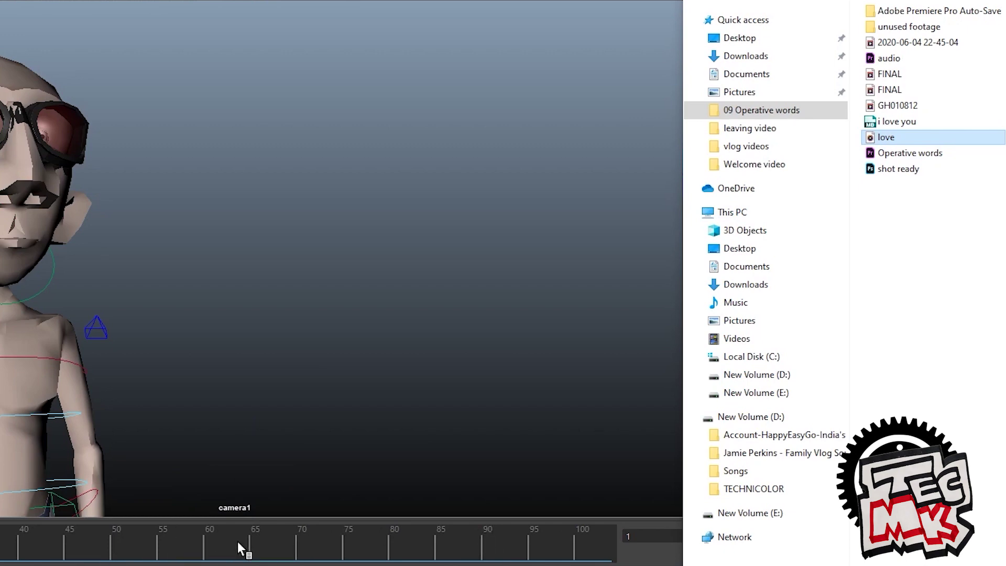
drag(237, 542, 238, 542)
right_click(238, 542)
mouse_move(396, 522)
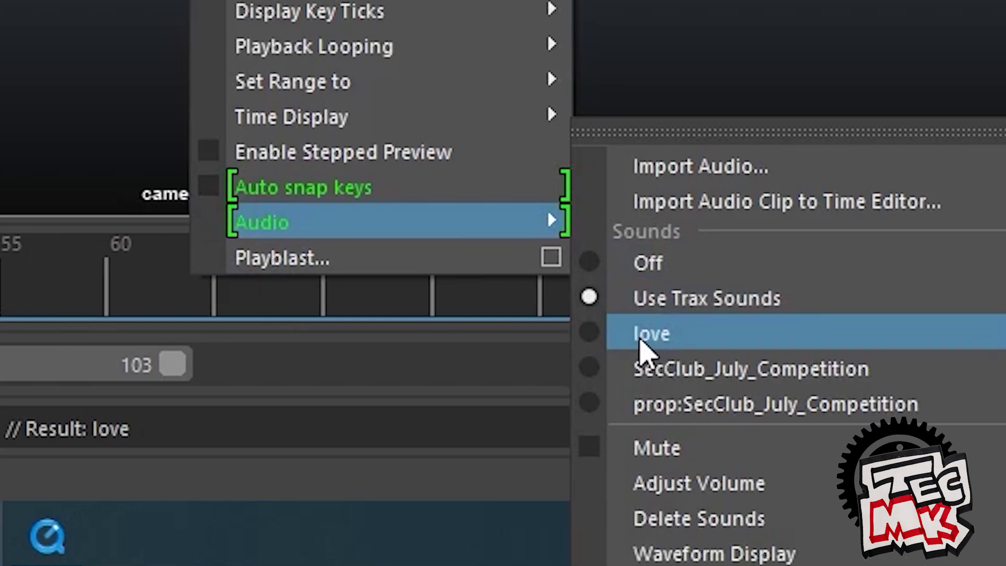
click(652, 334)
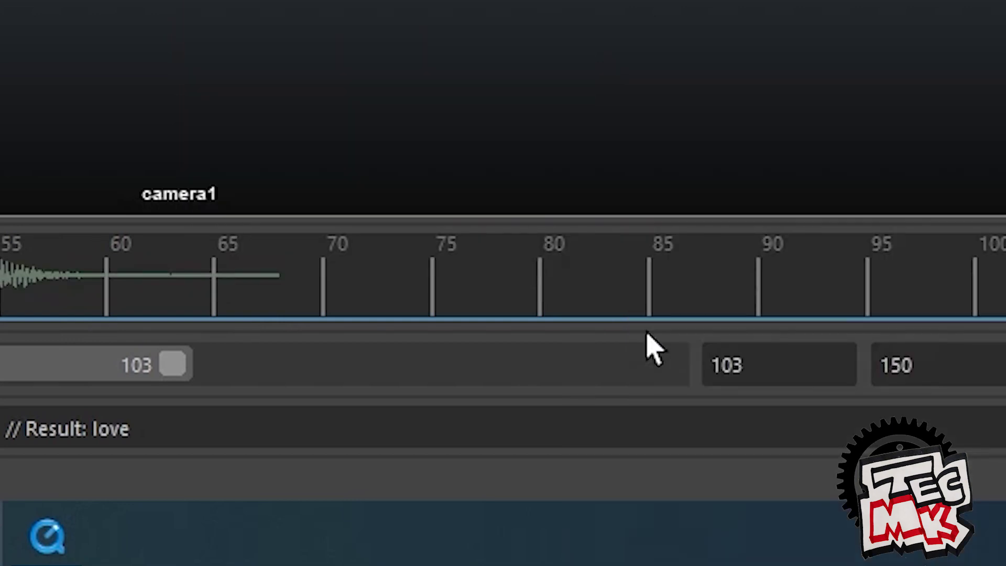
drag(76, 482, 346, 478)
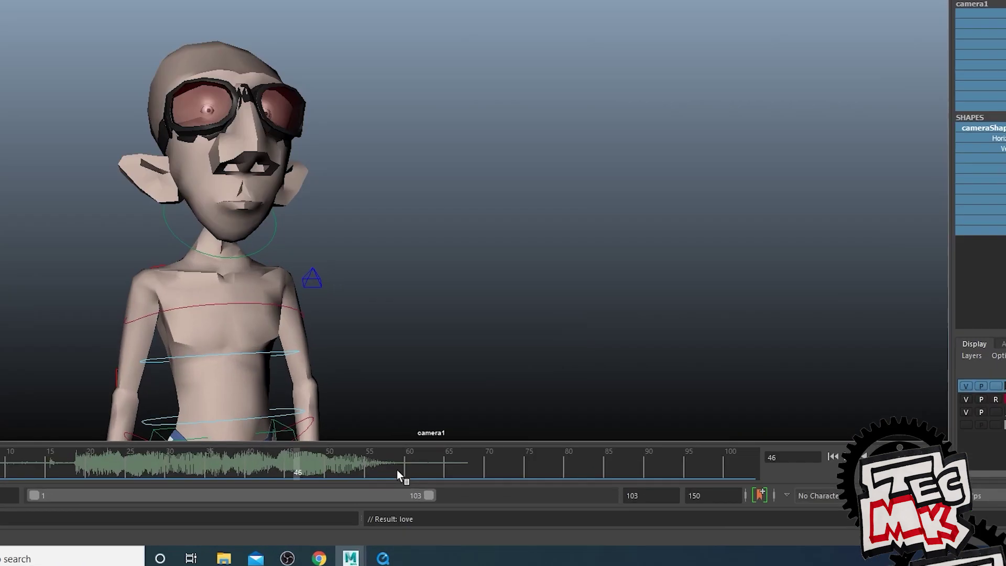
Set the love sound's offset to 1 in its audio attributes and scrub the timeline back to the start
right_click(414, 483)
mouse_move(459, 473)
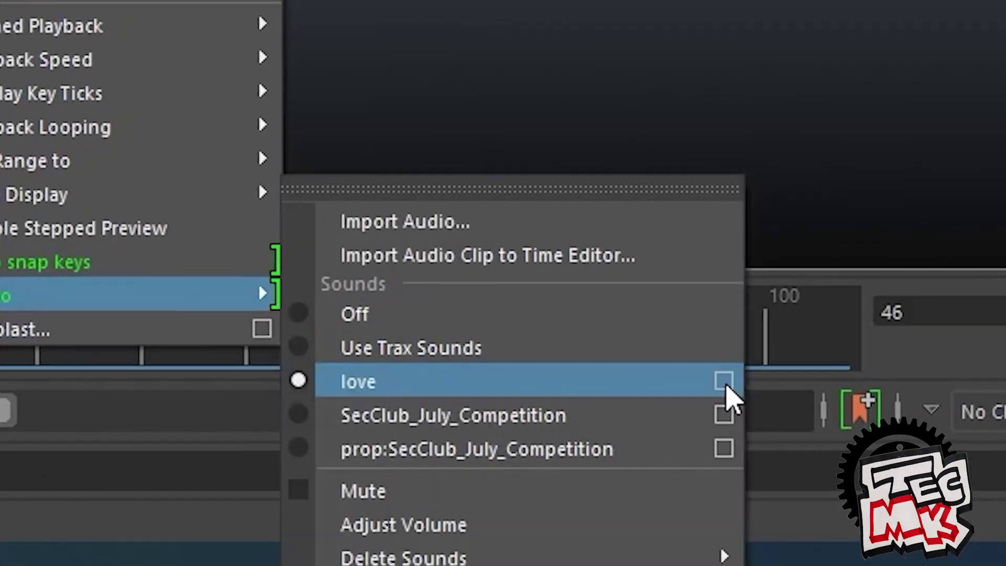
click(729, 389)
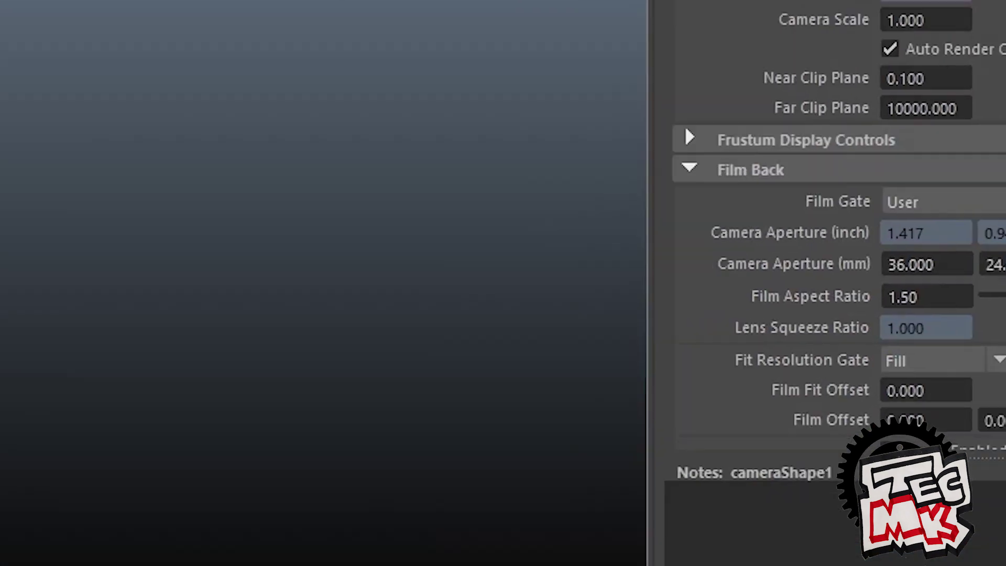
right_click(360, 457)
mouse_move(420, 422)
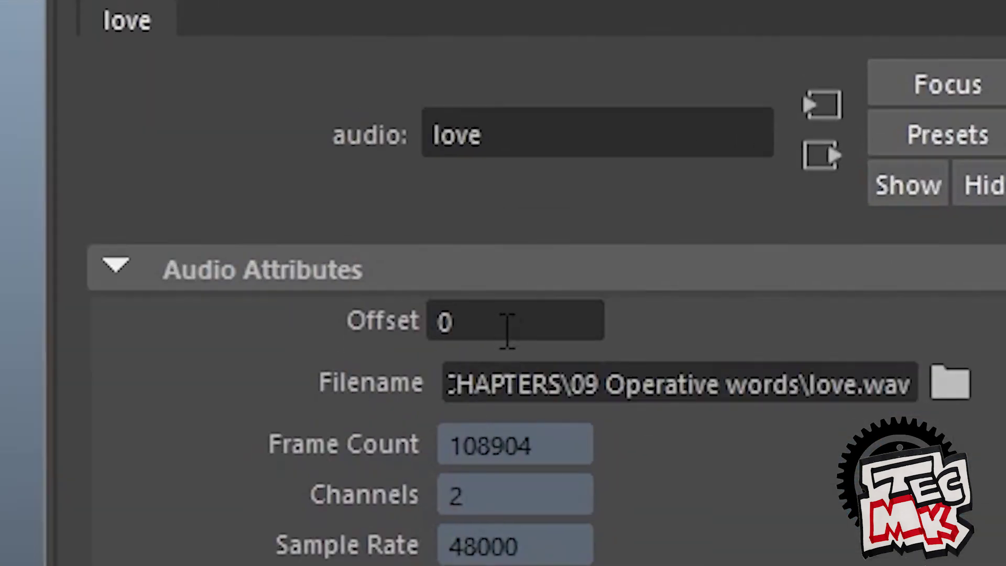
click(625, 92)
text(1)
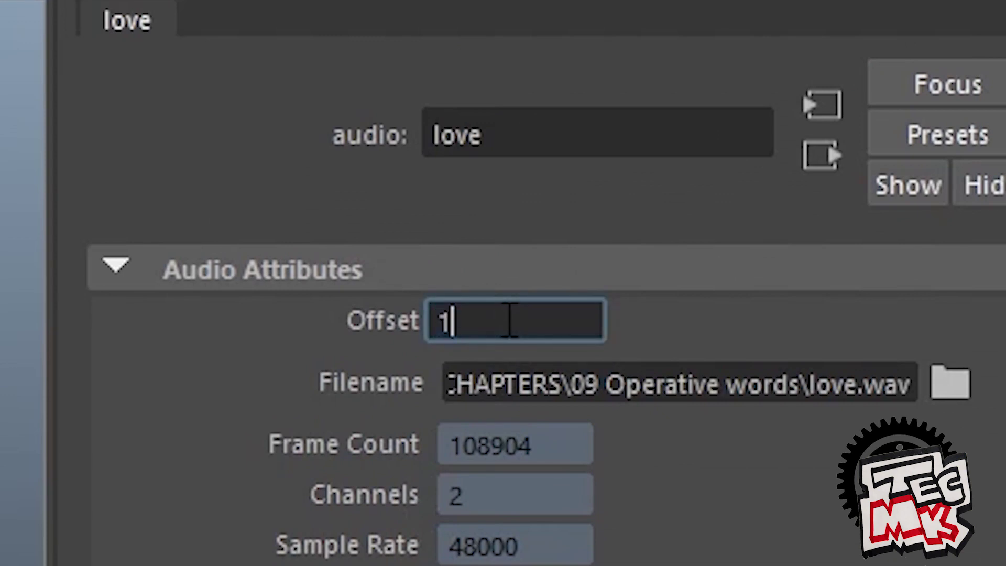
key(Return)
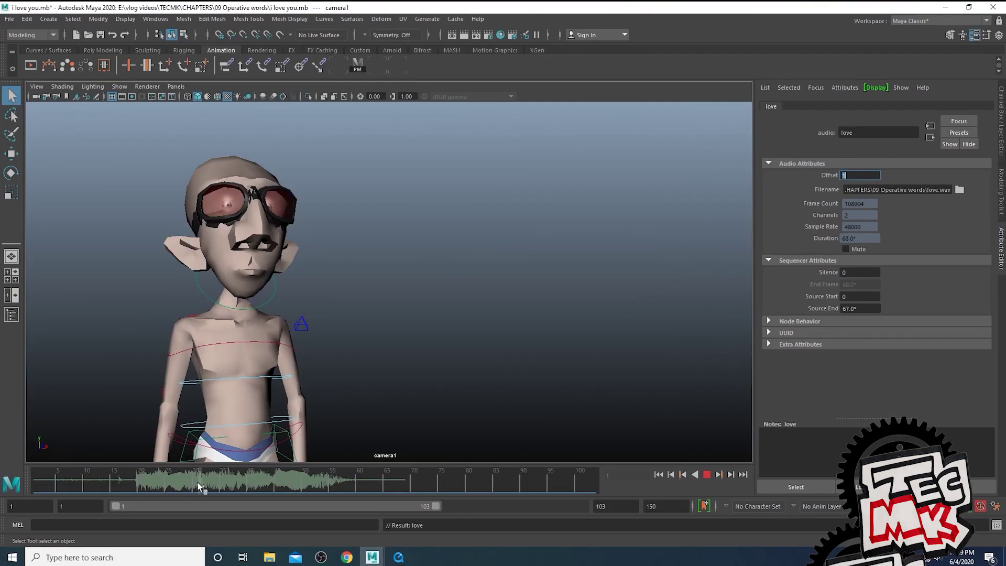
drag(198, 484, 3, 491)
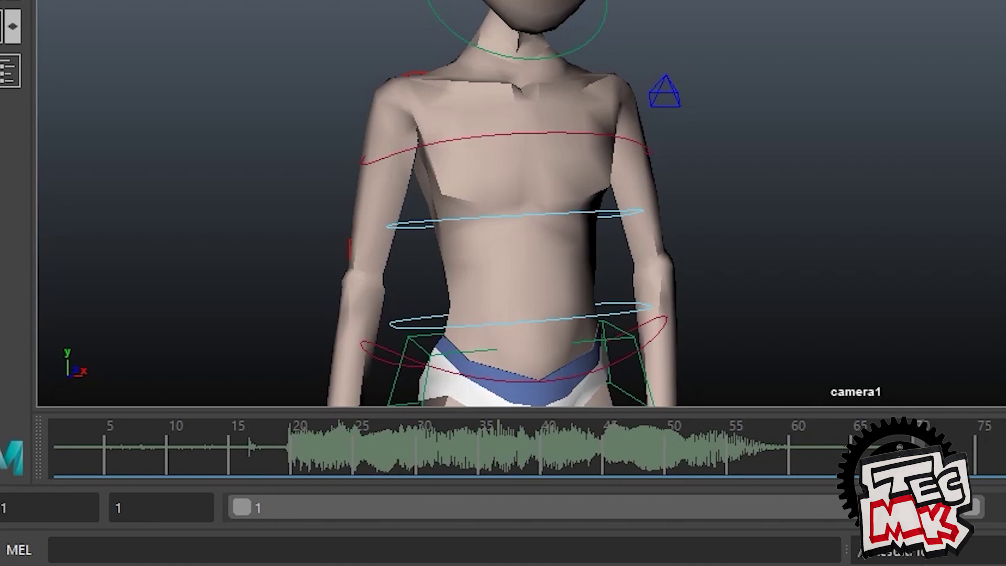
Set both the playback end time and the animation end time to frame 70
text(70)
key(Return)
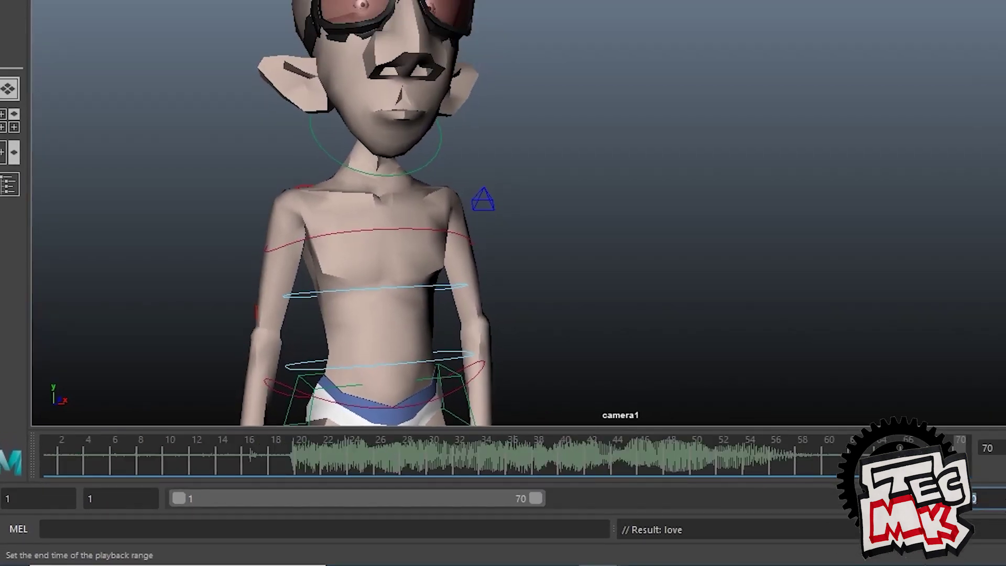
key(Tab)
text(70)
key(Return)
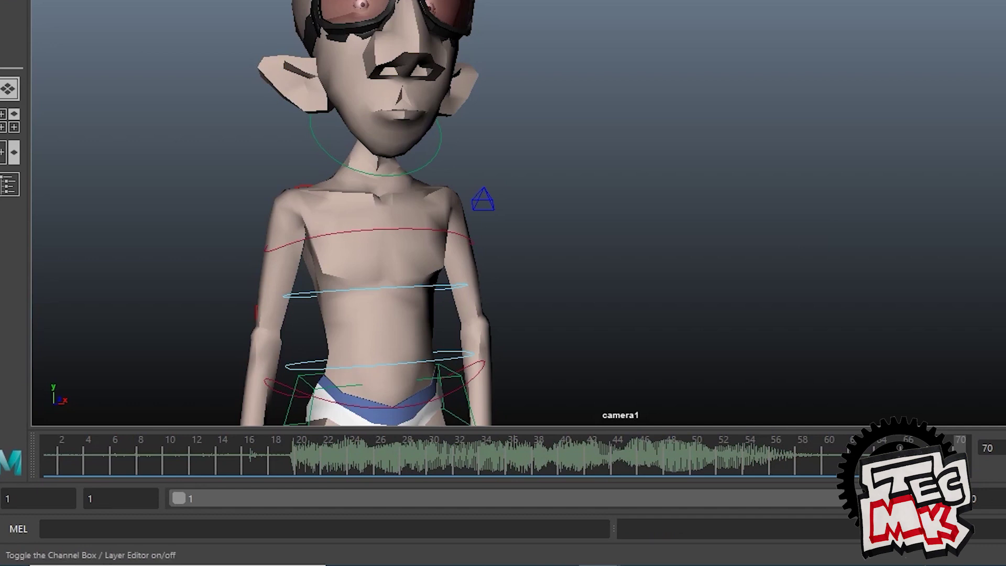
click(1005, 0)
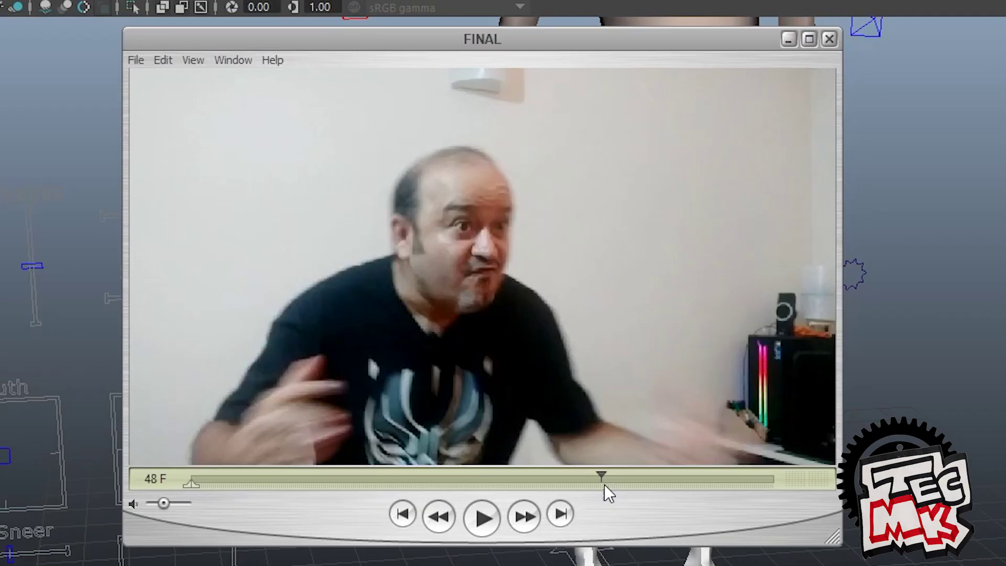
Play and scrub through the FINAL reference video to examine the actor's body movement
drag(605, 485, 341, 503)
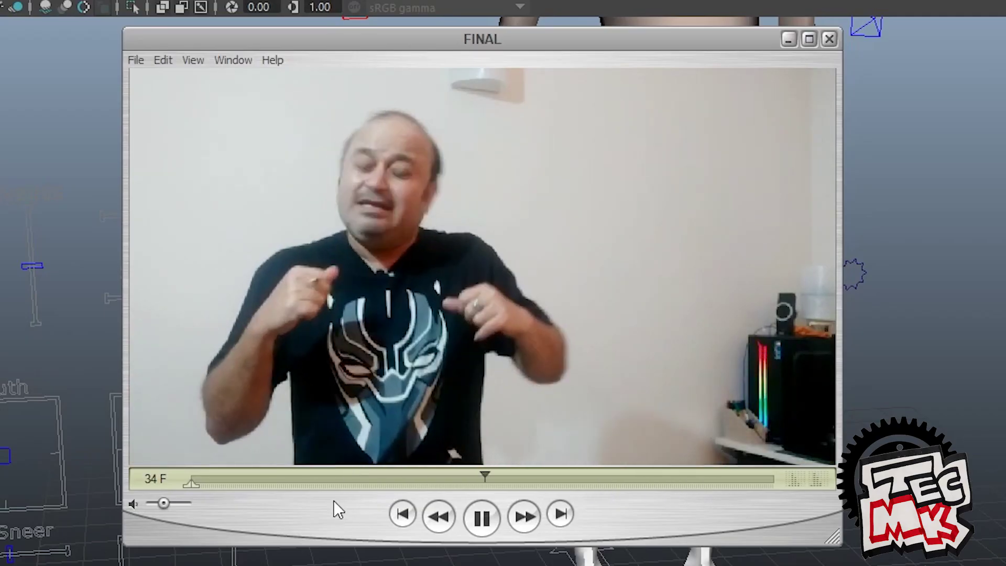
key(space)
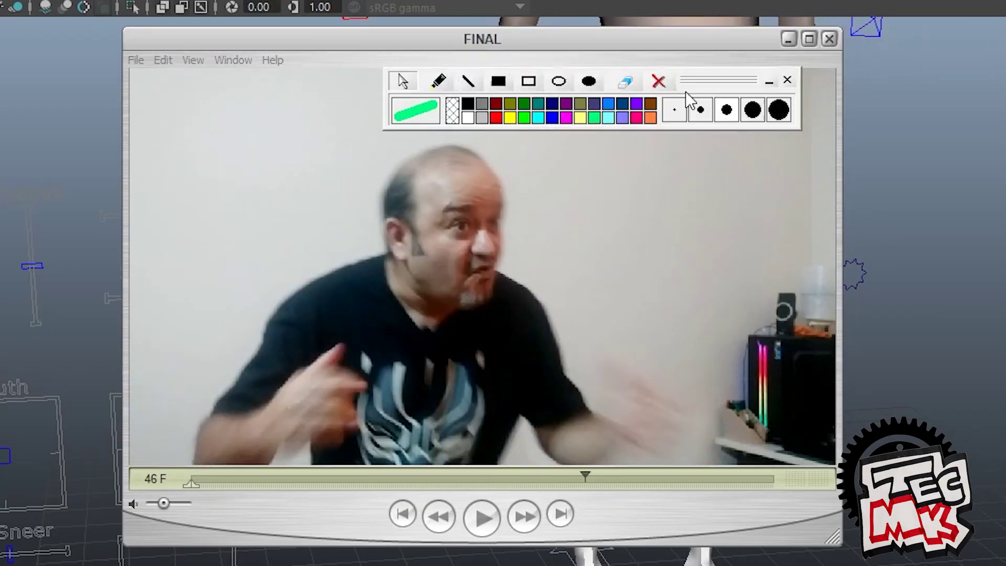
mouse_move(708, 89)
mouse_down()
mouse_move(551, 198)
mouse_move(551, 183)
mouse_up()
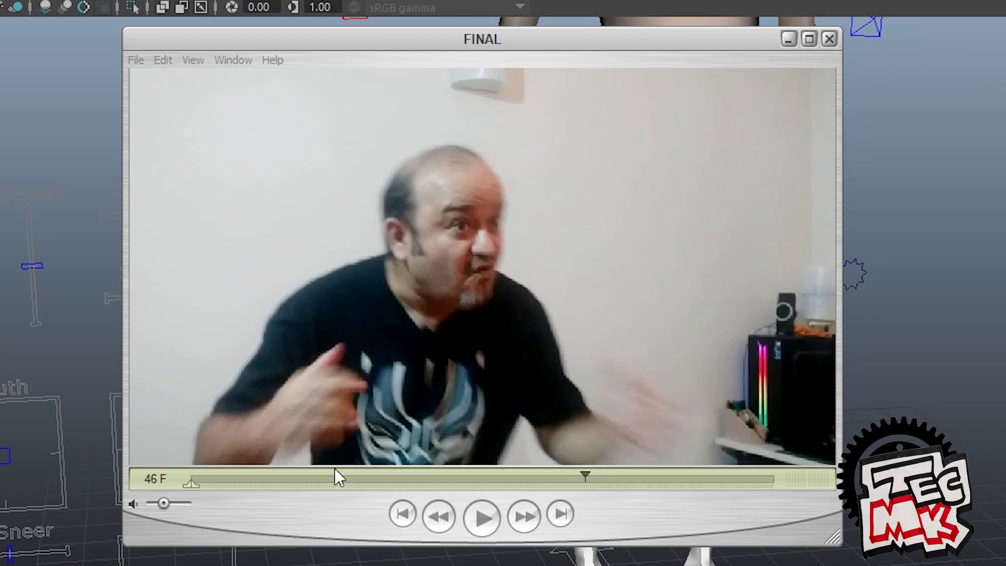
Return the reference video to frame 0 and trace the actor's head, shoulders and both arms in green
click(194, 481)
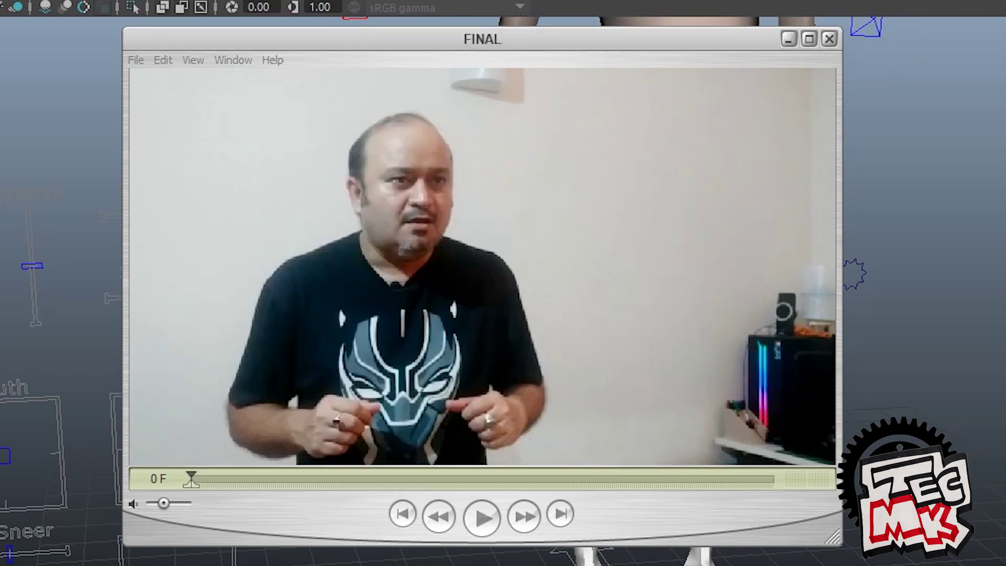
mouse_move(379, 125)
mouse_down()
mouse_move(443, 251)
mouse_move(386, 125)
mouse_up()
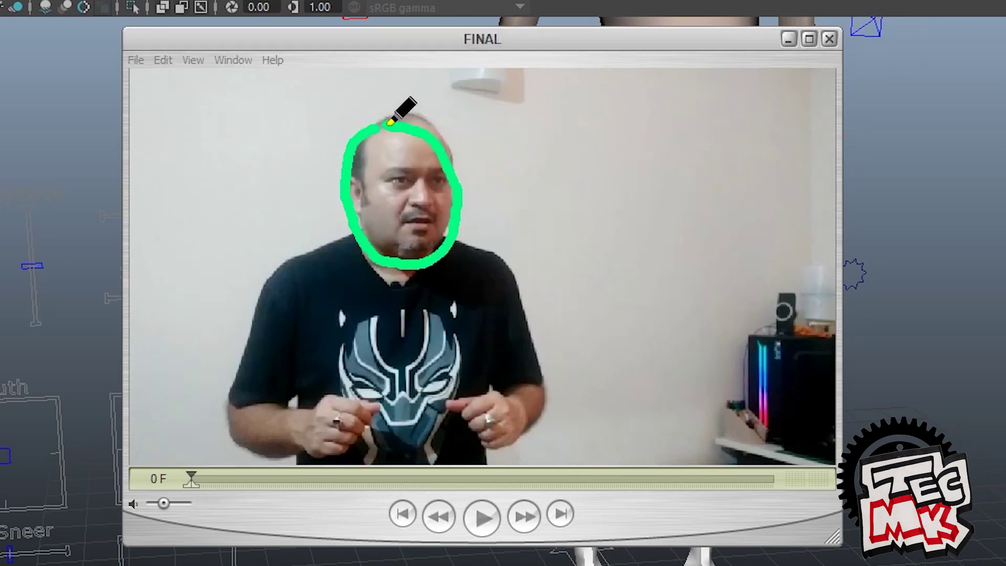
mouse_move(358, 240)
mouse_down()
mouse_move(265, 277)
mouse_move(331, 398)
mouse_up()
mouse_move(454, 242)
mouse_down()
mouse_move(531, 331)
mouse_move(504, 404)
mouse_up()
Move the reference video to frame 33 and trace the actor's head, arms and spine line in red
click(445, 486)
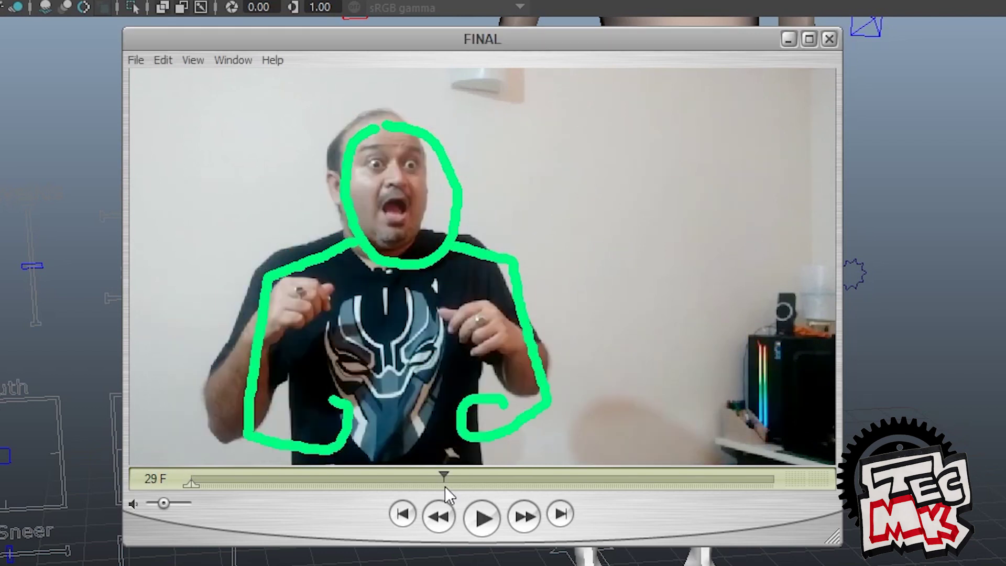
drag(445, 492, 473, 493)
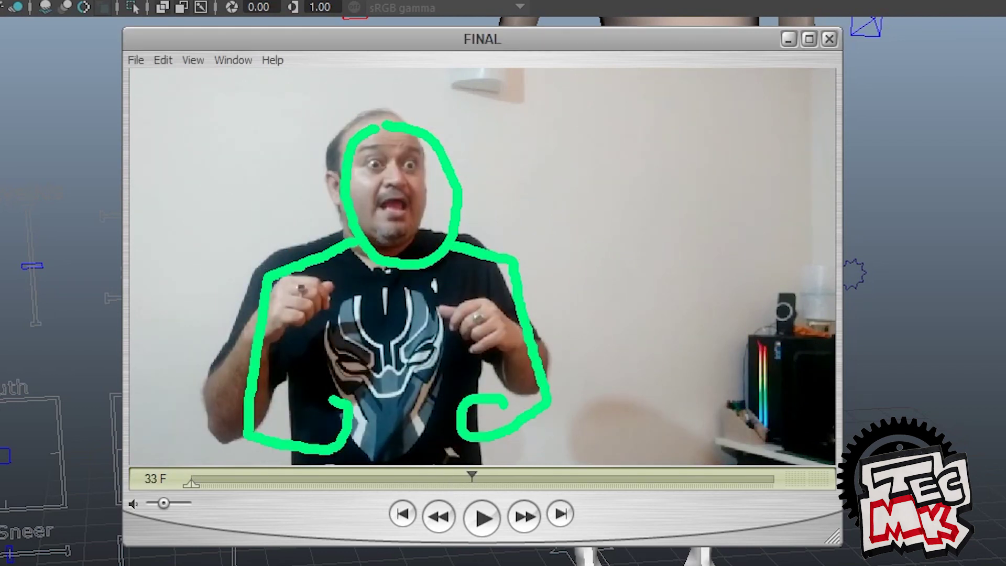
mouse_move(367, 113)
mouse_down()
mouse_move(409, 207)
mouse_move(350, 145)
mouse_up()
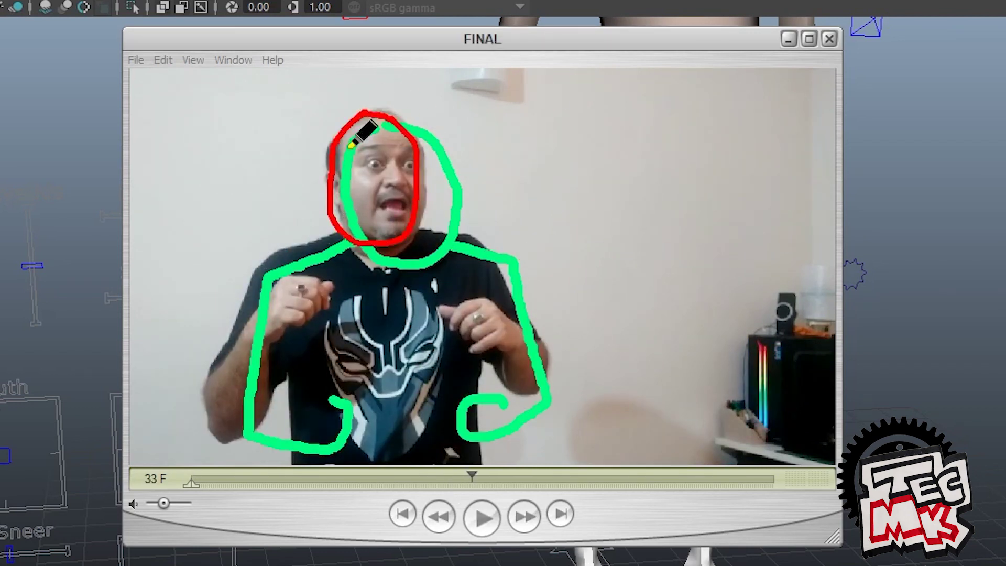
mouse_move(362, 242)
mouse_down()
mouse_move(269, 314)
mouse_move(556, 332)
mouse_move(476, 315)
mouse_move(419, 455)
mouse_up()
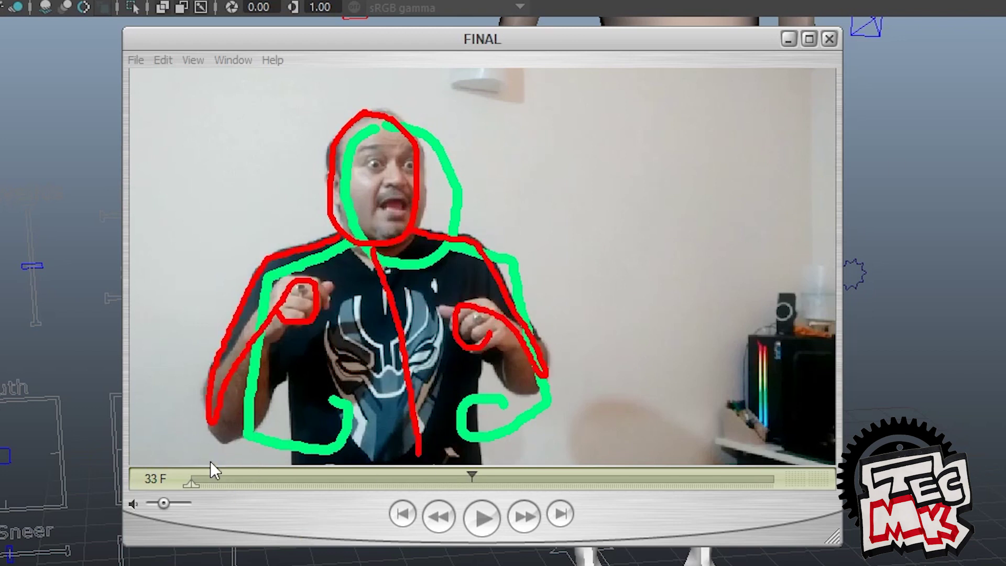
Return the reference video to frame 0 and trace the actor's spine line in green
click(193, 475)
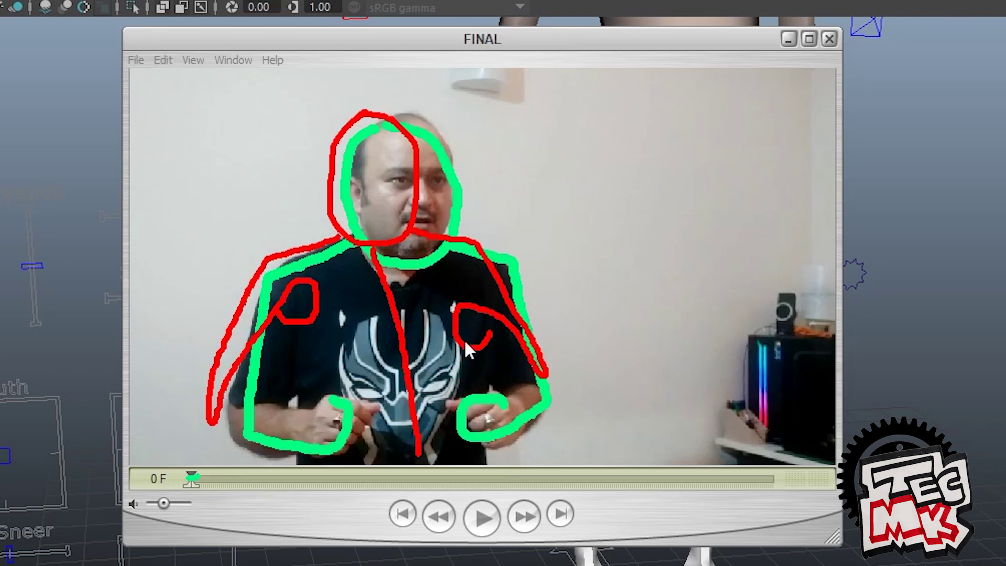
drag(404, 282, 382, 460)
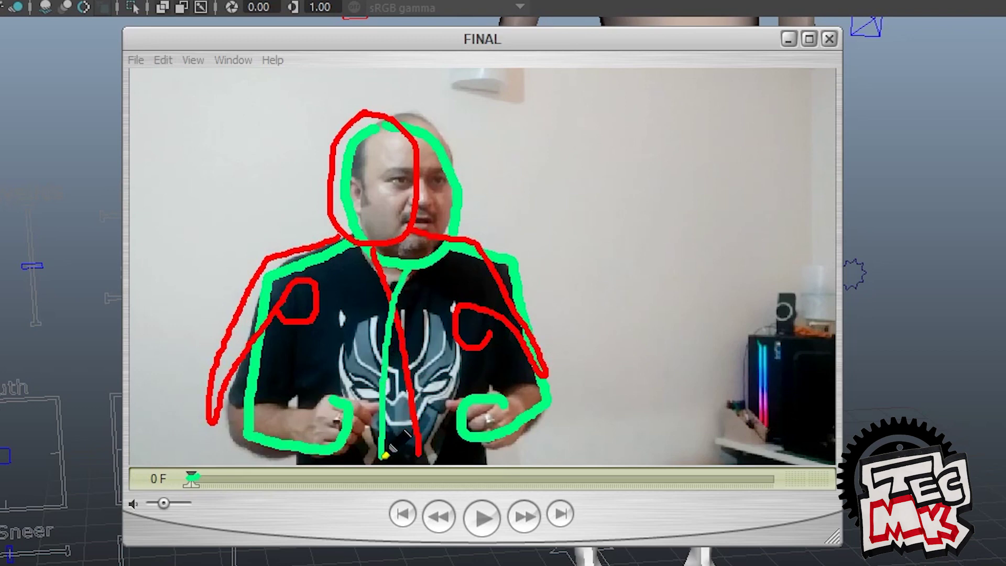
Move the reference video to frame 63 and trace the actor's head, spine line, shoulders and both arms in cyan
click(476, 478)
drag(477, 478, 730, 502)
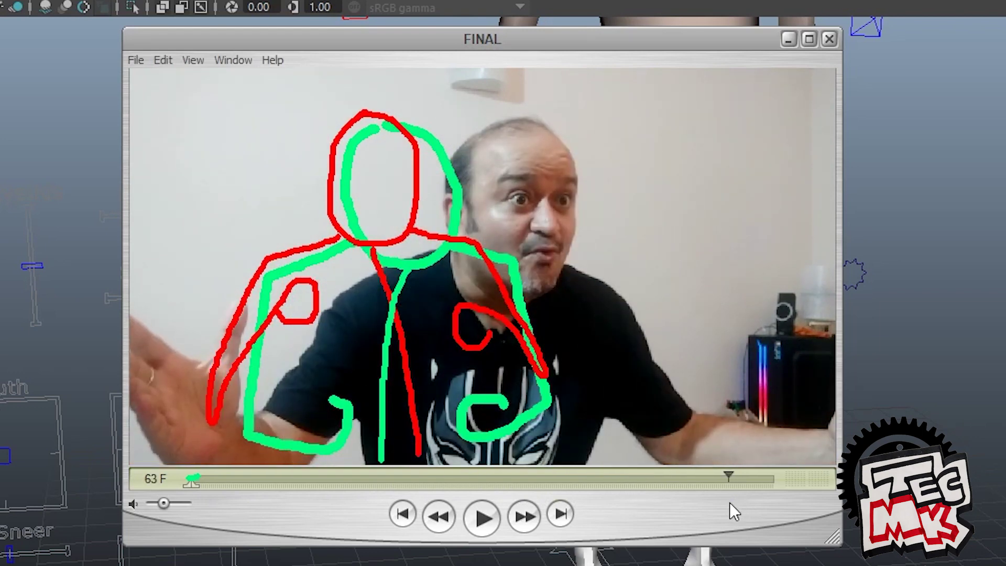
mouse_move(493, 125)
mouse_down()
mouse_move(573, 265)
mouse_move(478, 152)
mouse_move(494, 126)
mouse_up()
drag(508, 296, 487, 456)
mouse_move(451, 254)
mouse_down()
mouse_move(362, 283)
mouse_move(280, 435)
mouse_move(174, 358)
mouse_up()
mouse_move(566, 275)
mouse_down()
mouse_move(648, 340)
mouse_move(737, 440)
mouse_move(833, 440)
mouse_up()
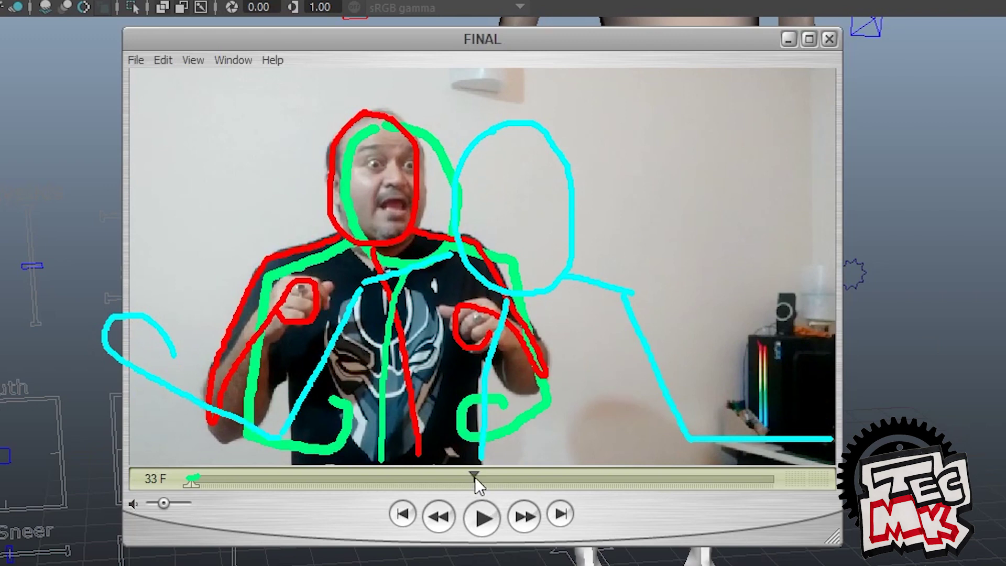
Move the reference video to frame 47 and trace the actor's head, spine line and both arms in magenta
drag(475, 477, 597, 496)
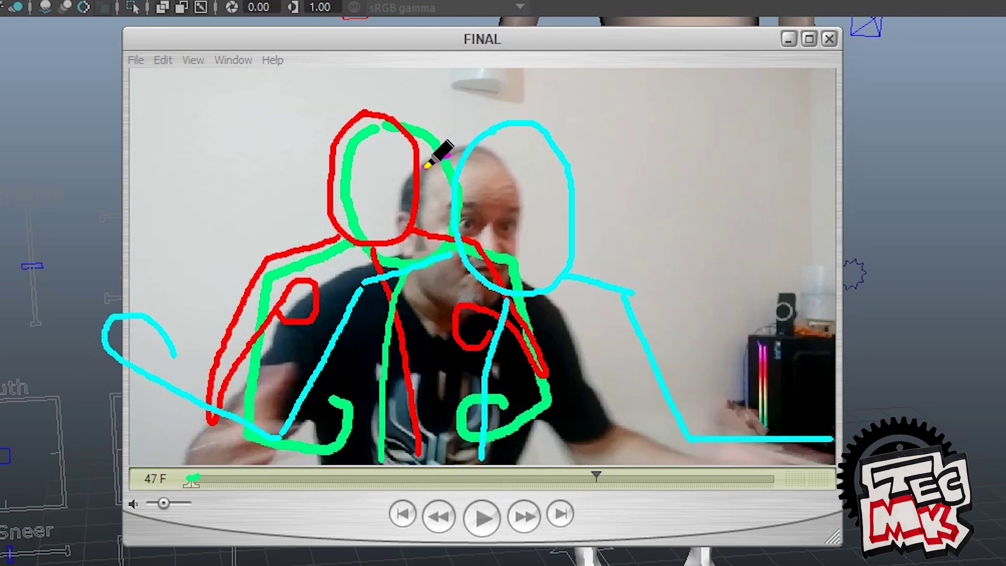
mouse_move(428, 165)
mouse_down()
mouse_move(519, 275)
mouse_move(453, 152)
mouse_up()
drag(452, 310, 405, 463)
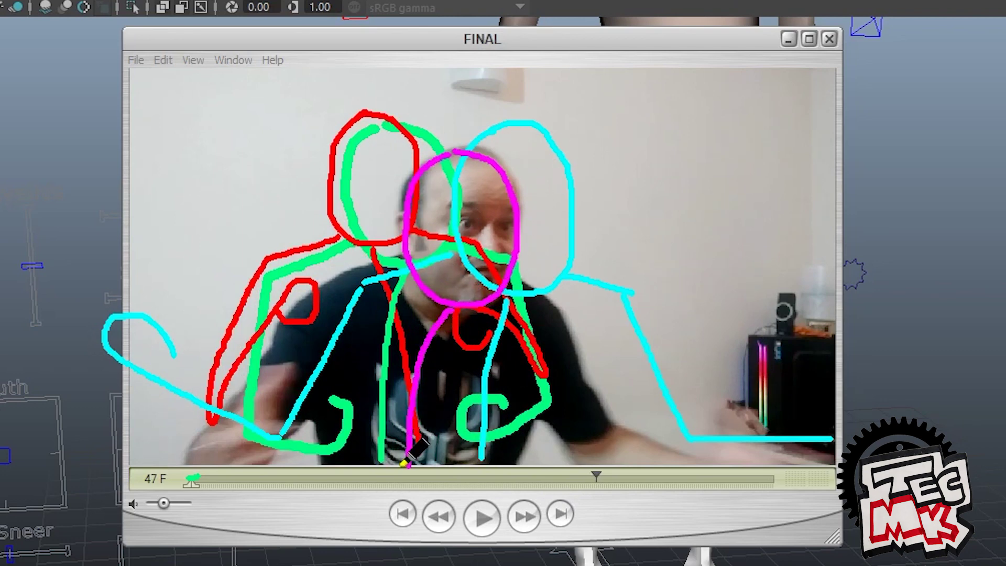
drag(401, 260, 202, 447)
mouse_move(494, 284)
mouse_down()
mouse_move(596, 341)
mouse_move(714, 498)
mouse_up()
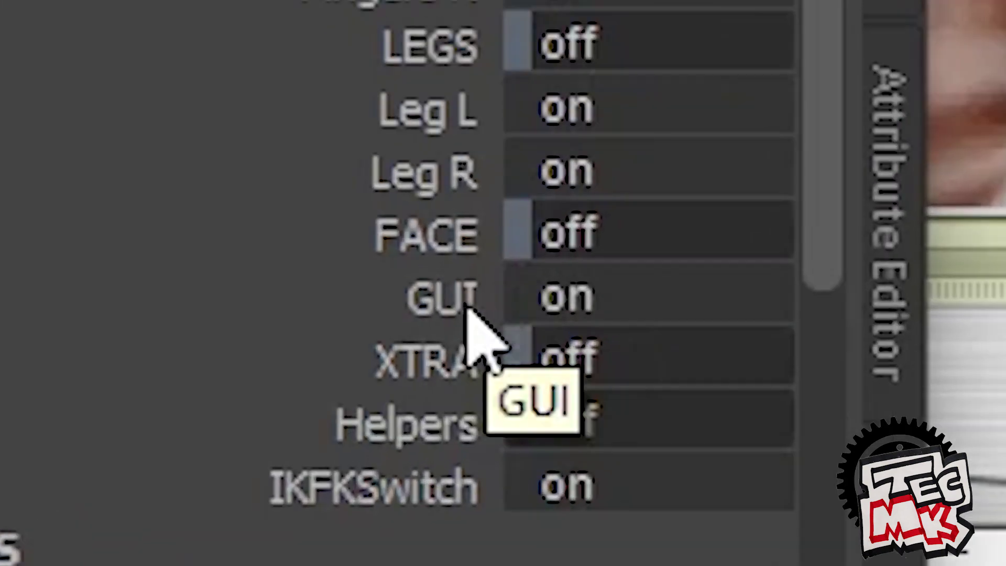
Set the rig's GUI visibility attribute to 0
click(562, 405)
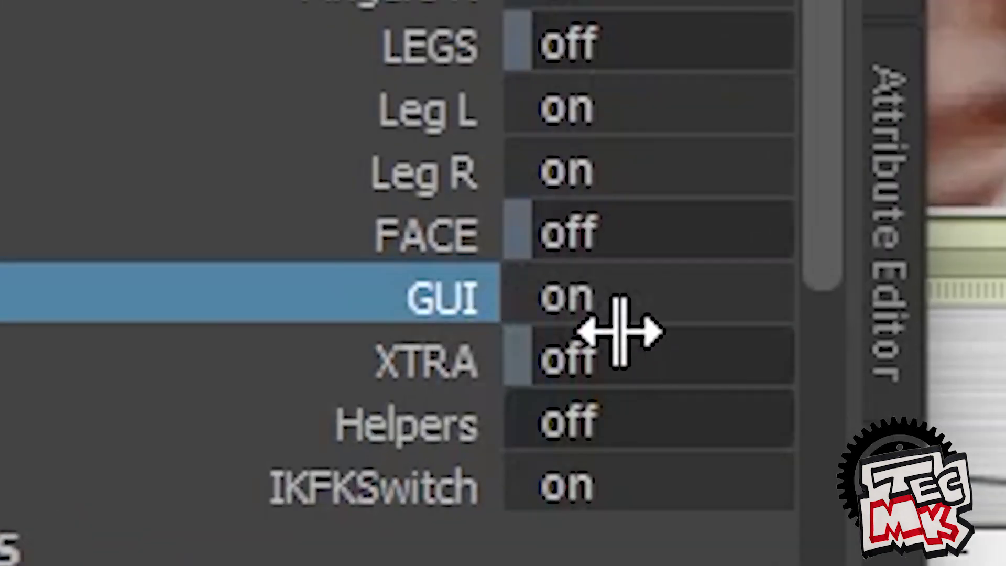
click(642, 309)
text(0)
key(Return)
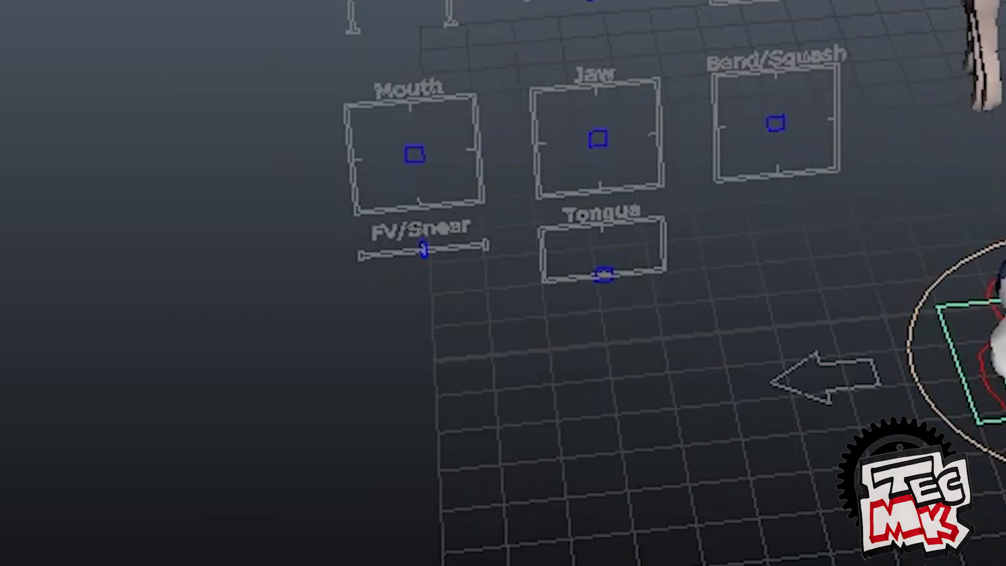
Try out the Bend/Squash, Jaw and Eyelids controls of the face rig and undo the changes
alt+drag(1004, 221, 999, 159)
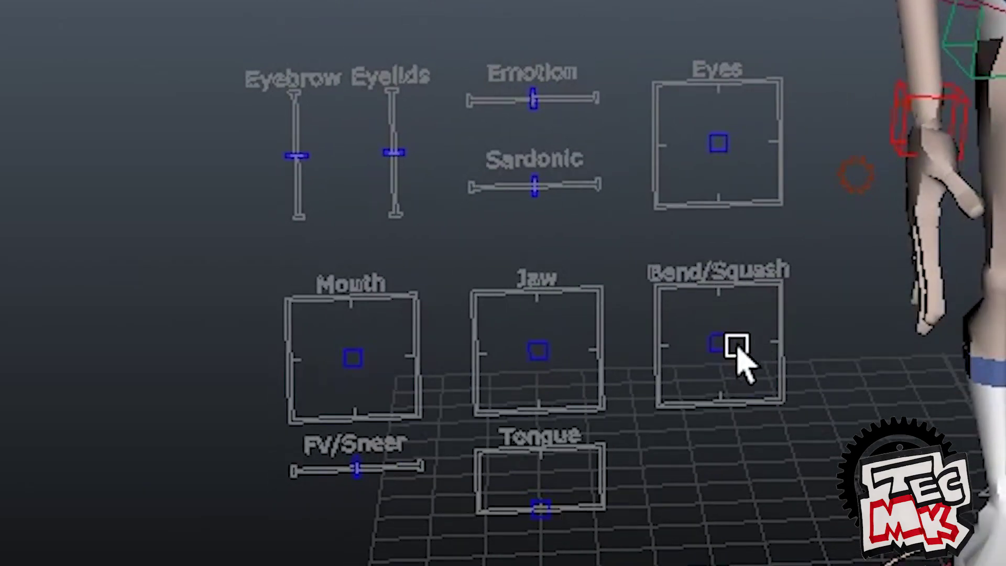
click(720, 345)
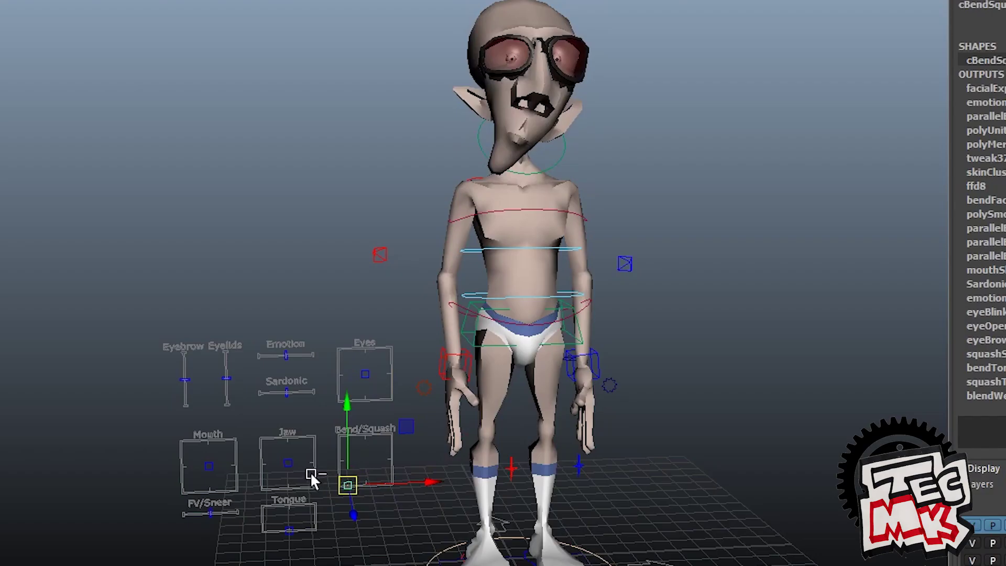
key(ctrl+z)
click(289, 463)
drag(291, 463, 318, 445)
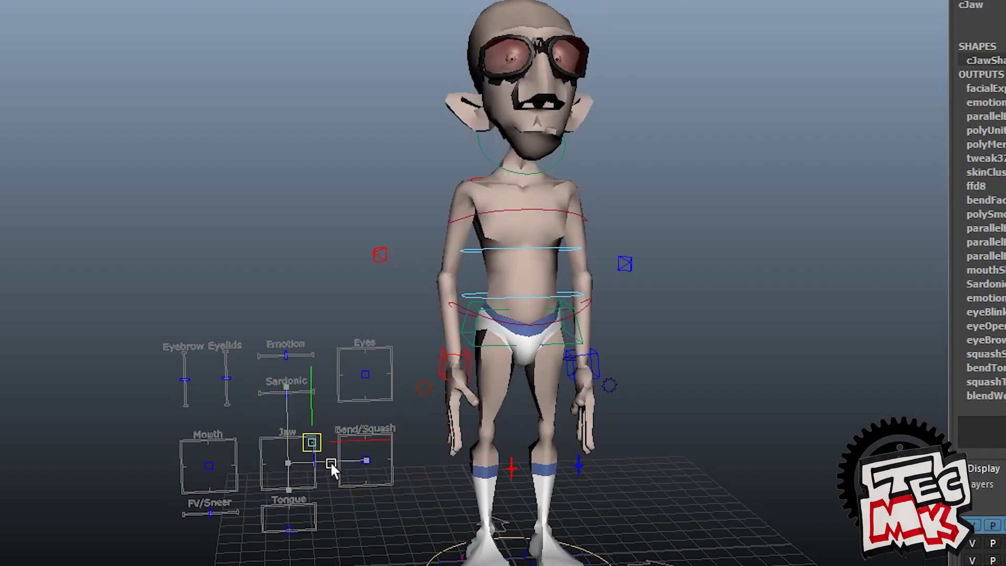
click(226, 379)
drag(226, 378, 226, 393)
key(ctrl+z)
key(ctrl+z)
key(ctrl+z)
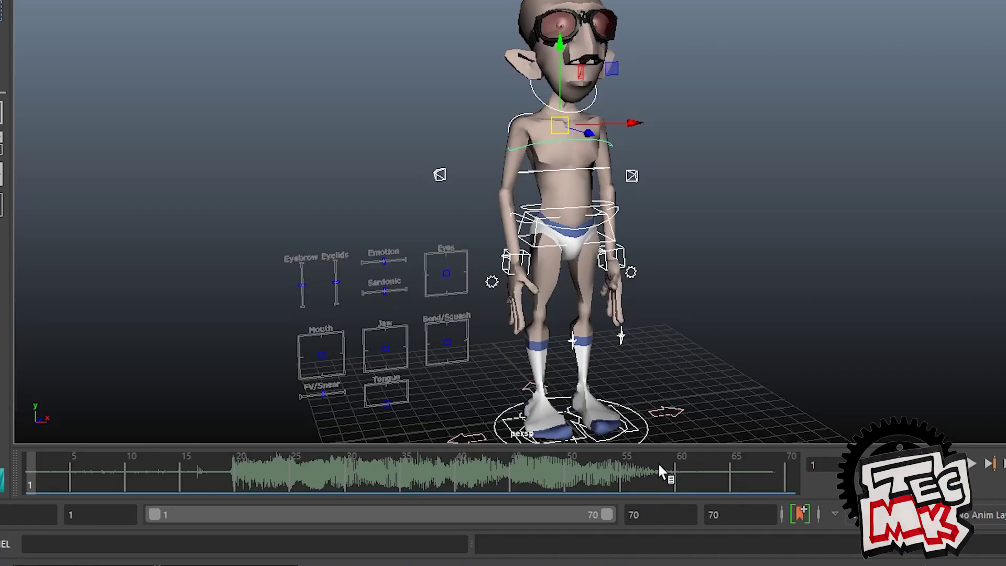
Go to frame 70 with all the character's body controls selected to key the default pose there
click(787, 473)
click(787, 472)
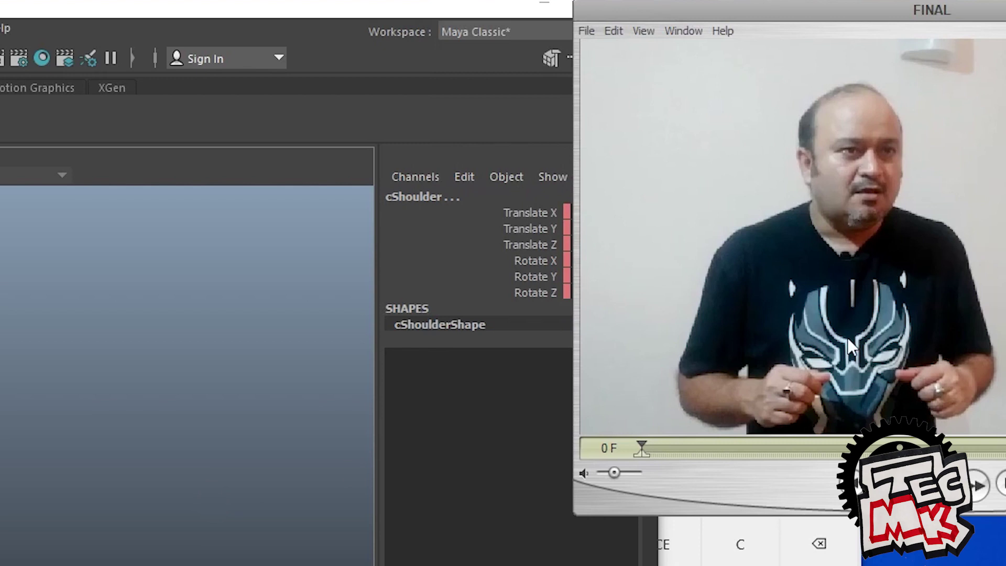
Move the FINAL video window so the actor shows beside Maya, return to Maya and undo the last two actions
drag(853, 18, 779, 18)
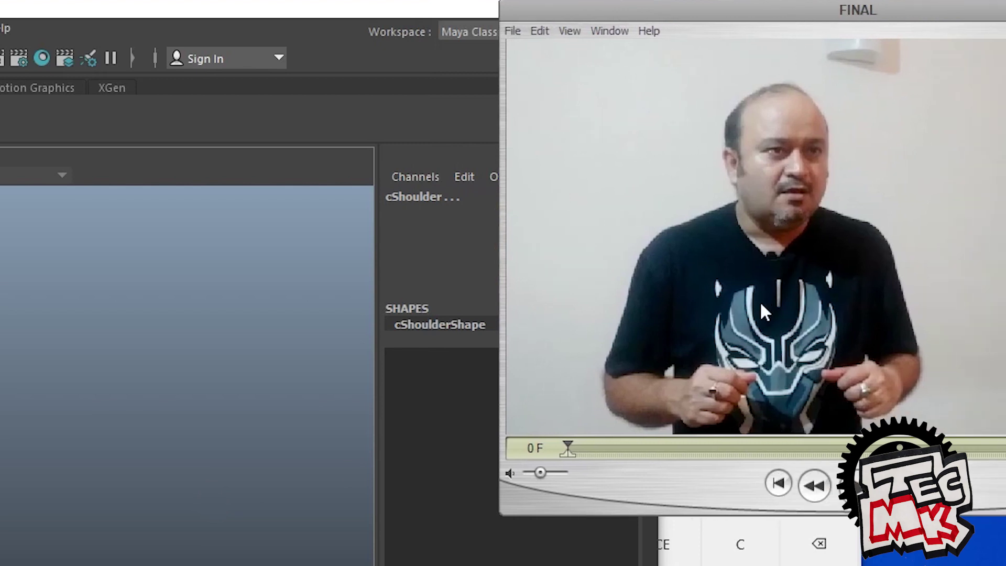
click(80, 555)
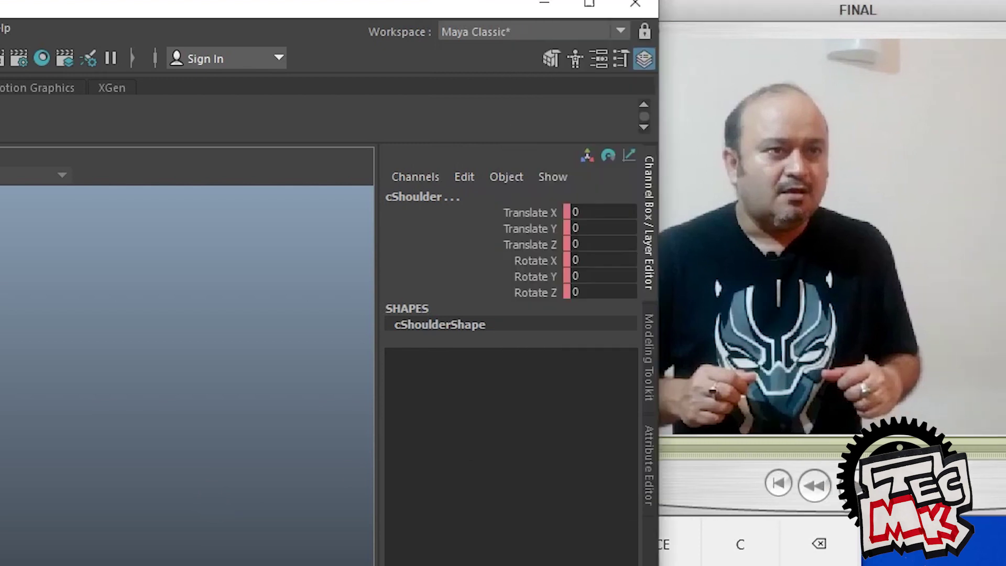
key(ctrl+z)
key(ctrl+z)
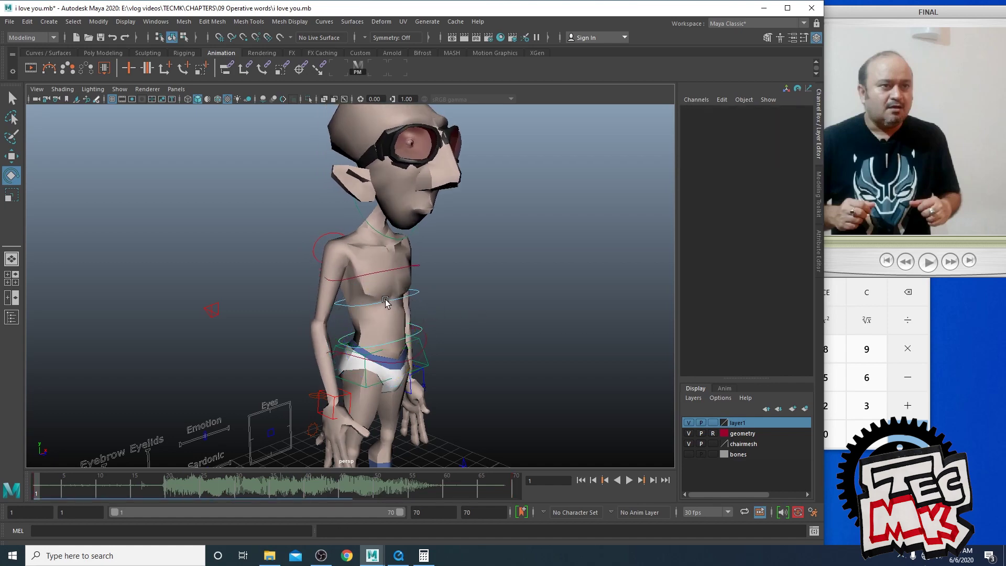
Bend the upper body forward by rotating cFKSpine2, and set the shoulder control's Rotate X to about 6.6
click(386, 300)
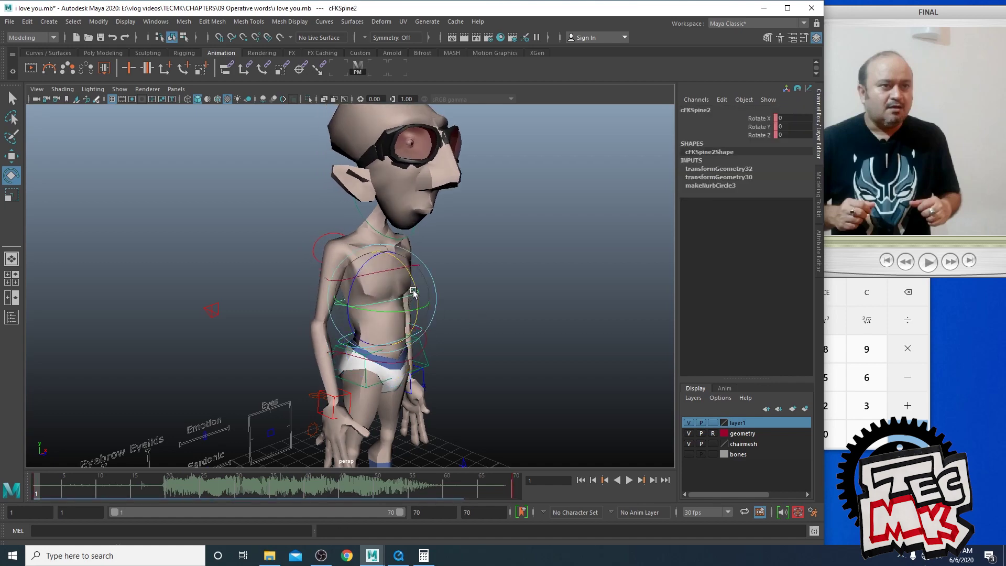
drag(412, 289, 415, 301)
click(417, 267)
drag(410, 241, 412, 246)
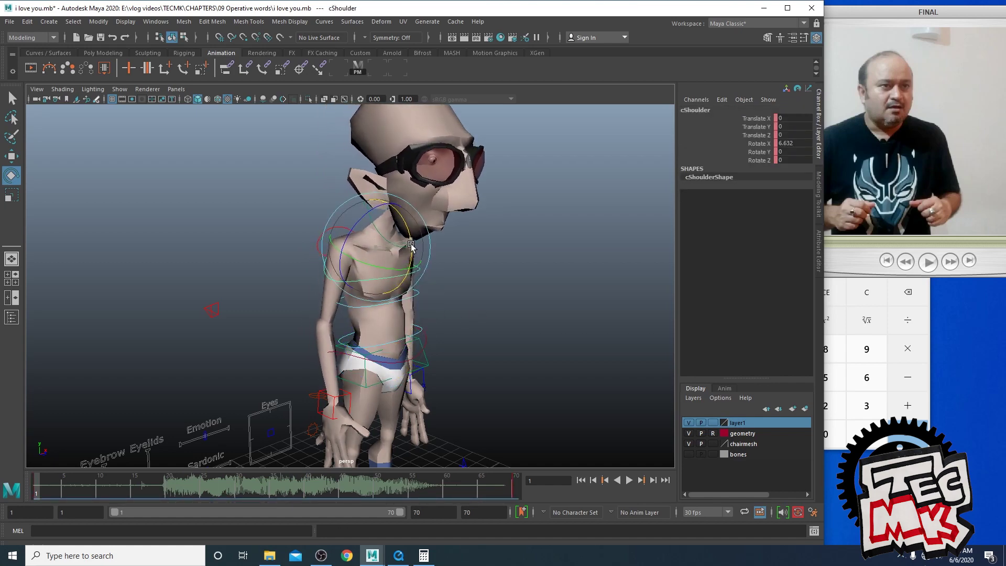
Shift the cCOG control back to Translate Z -0.519 and lower it to Translate Y -0.245
alt+drag(483, 338, 418, 360)
click(409, 362)
scroll(410, 364, down, 3)
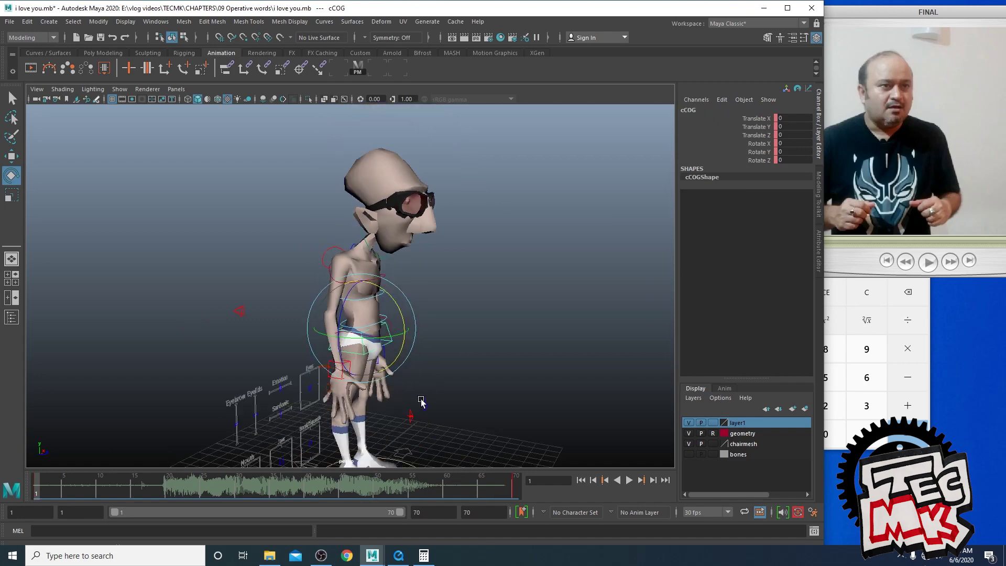
alt+drag(420, 402, 378, 332)
key(w)
alt+drag(496, 361, 367, 302)
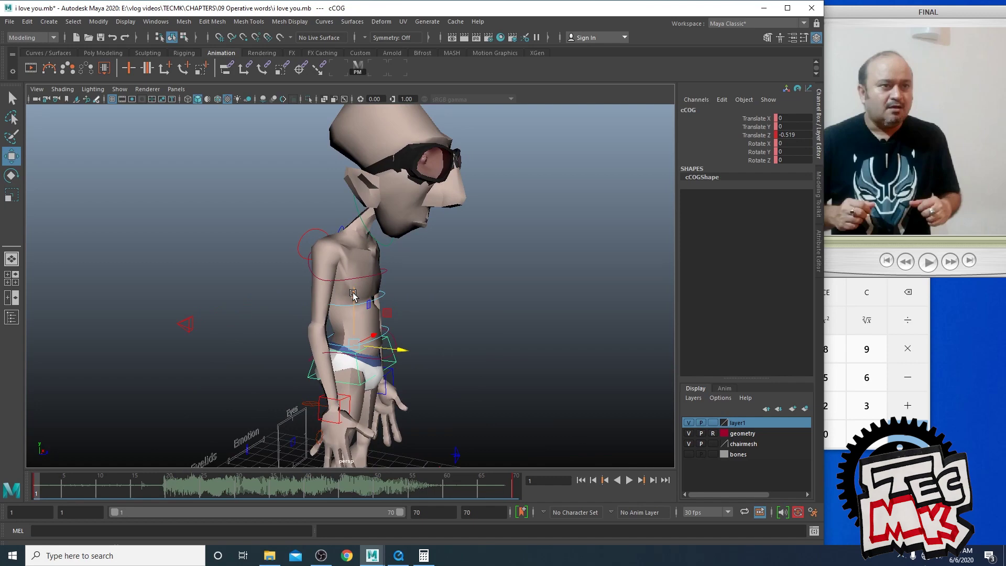
drag(353, 293, 353, 300)
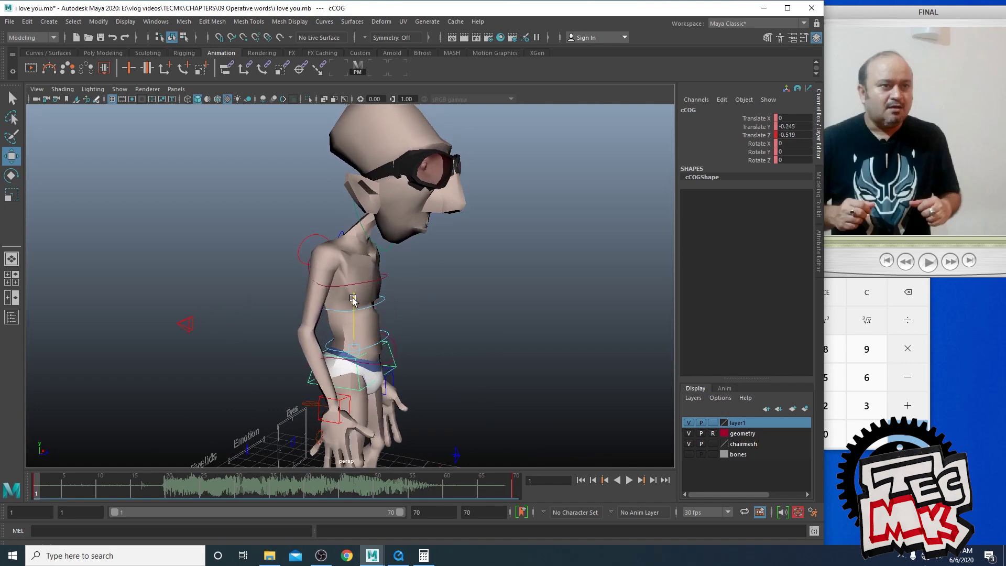
Maximize Maya with the camera1 view and rotate the neck control about X to adjust the head's tilt
key(space)
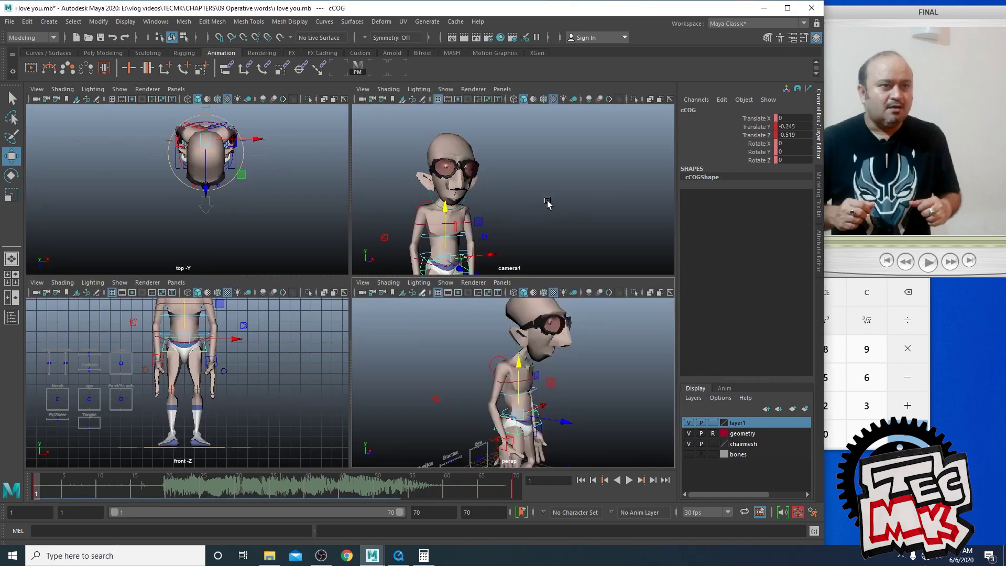
click(787, 8)
key(space)
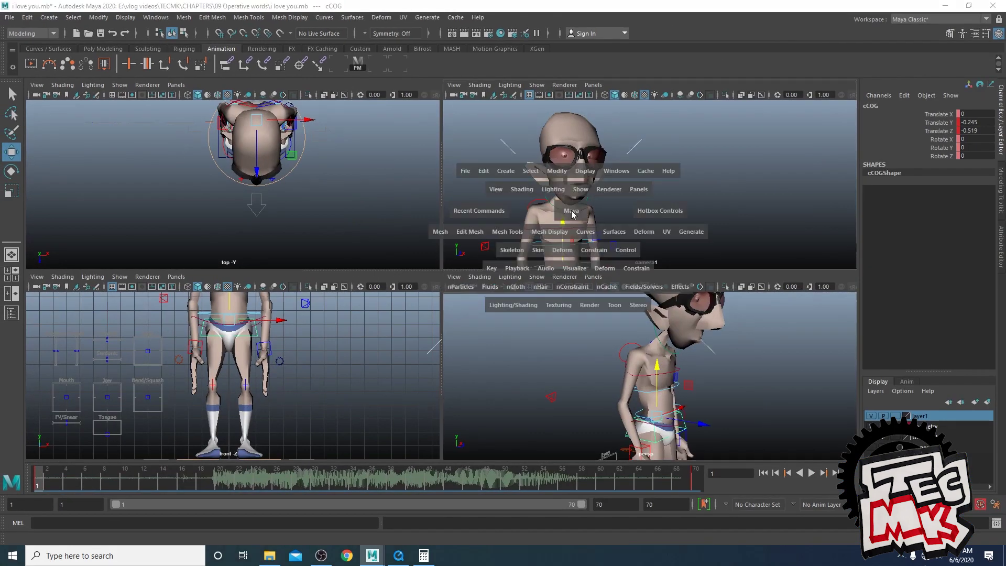
key(alt+Tab)
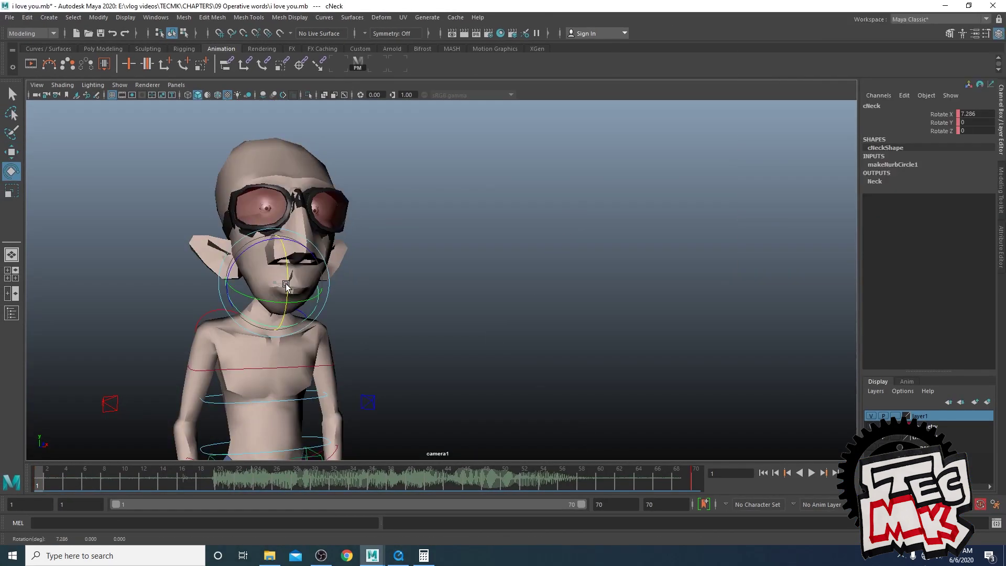
drag(289, 281, 289, 275)
Bend the shoulder control further forward to a Rotate X of about 10.4
click(284, 369)
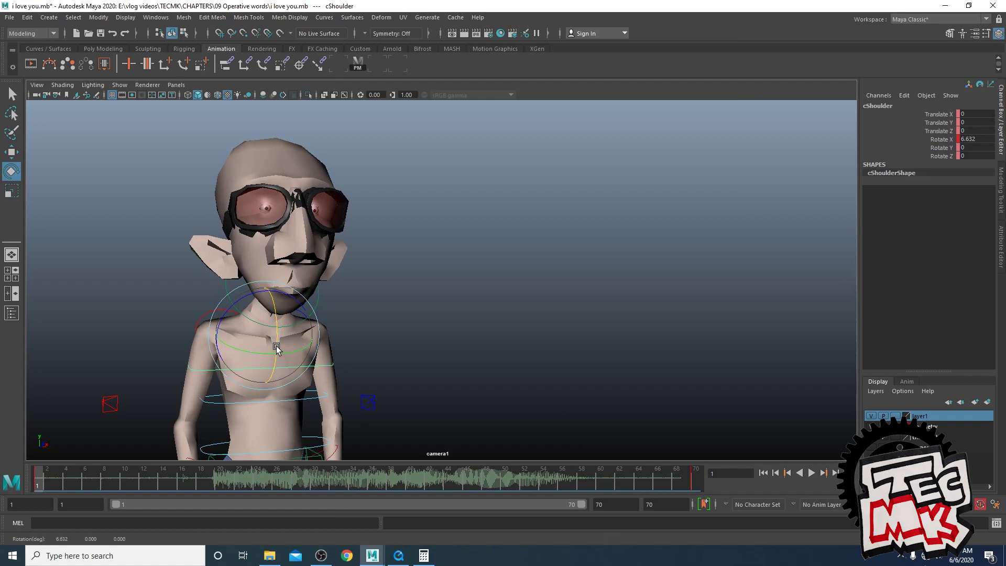
drag(282, 355, 278, 381)
click(303, 401)
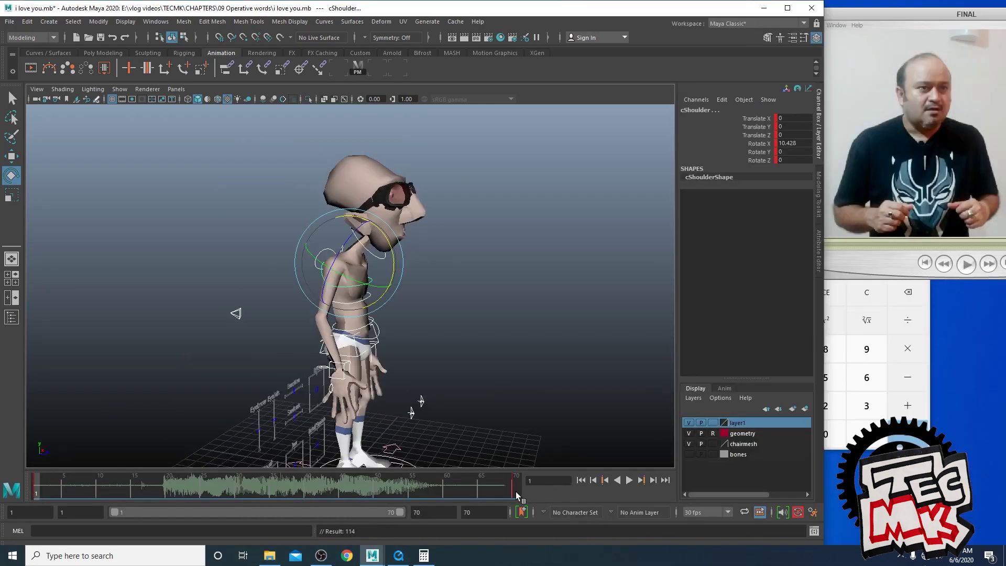
Check frame 70, return to frame 1 and raise both IK wrist controls to a Translate Z of about 2.42
click(515, 491)
click(37, 490)
scroll(367, 389, up, 3)
alt+drag(382, 384, 321, 396)
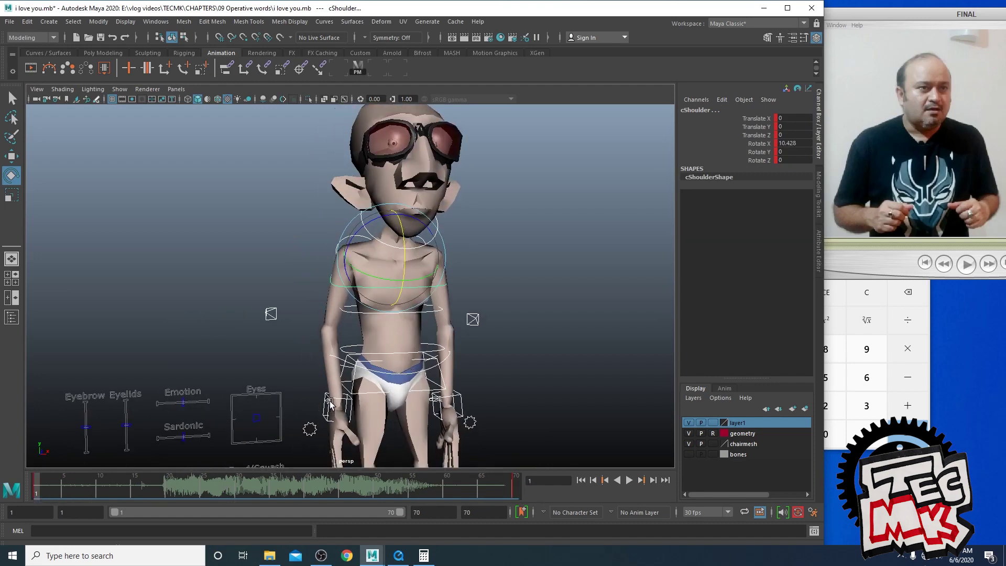
click(327, 399)
shift+click(458, 400)
key(w)
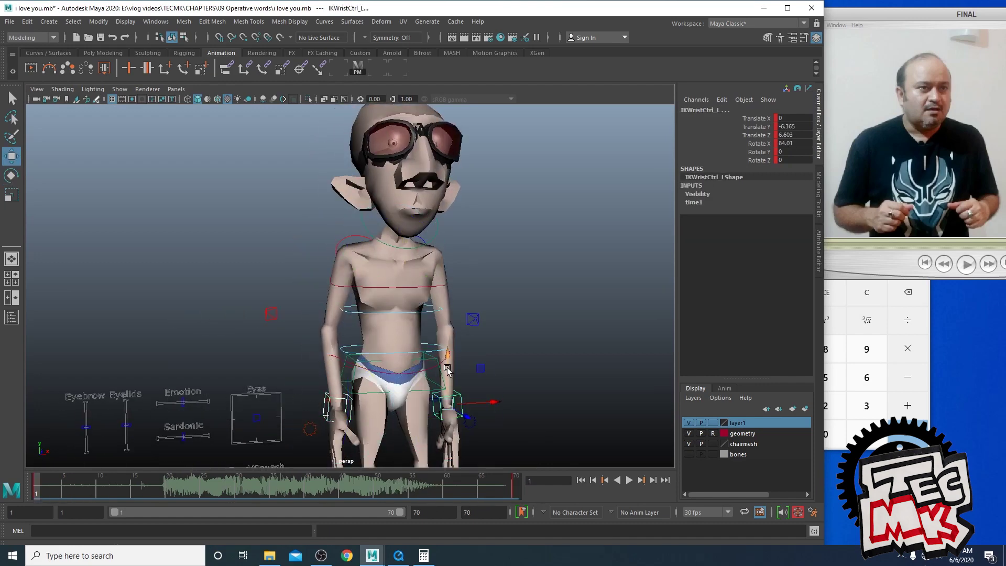
drag(448, 362, 446, 262)
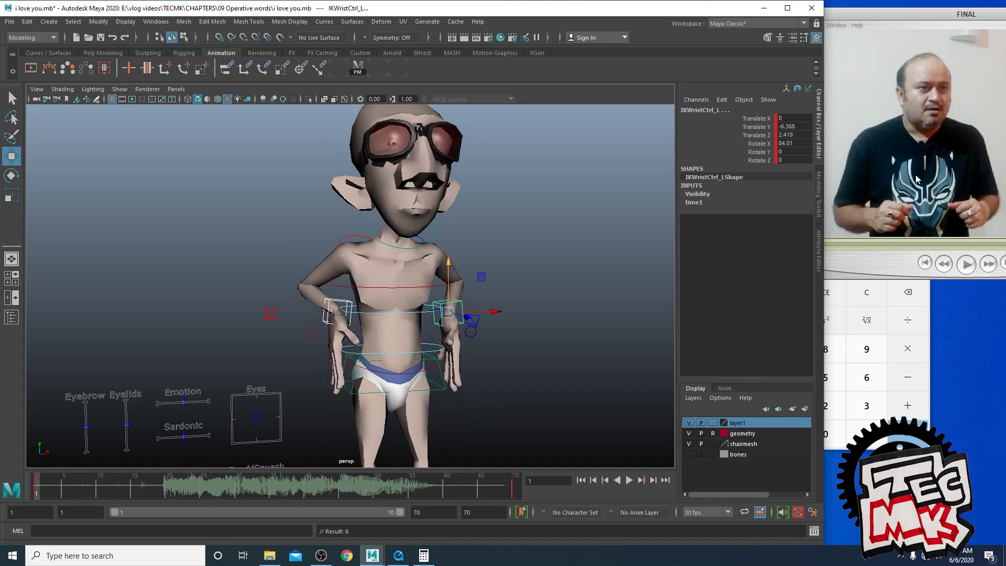
Reposition the FINAL video window to view the actor's hands, and move both wrist controls forward to Translate X -2.487
drag(905, 20, 710, 46)
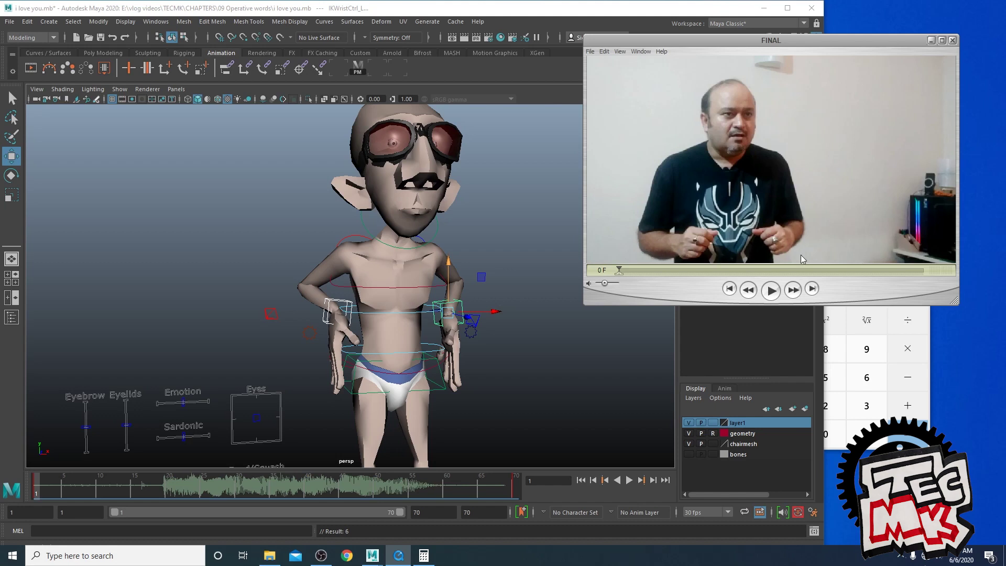
drag(804, 41, 991, 18)
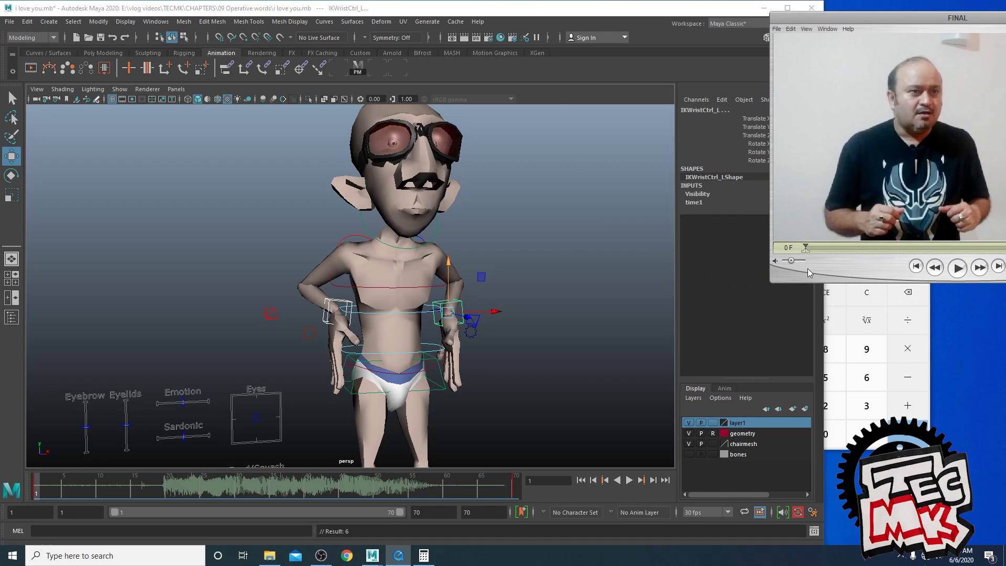
alt+drag(432, 364, 454, 377)
drag(464, 314, 448, 345)
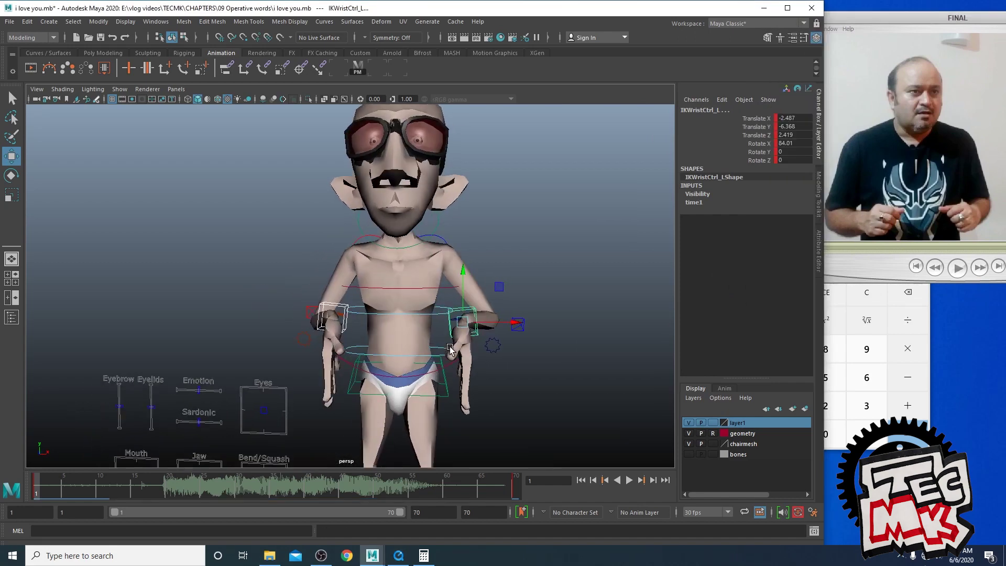
Move the left and right IK elbow controls inward toward the torso and check the pose through camera1
click(463, 271)
alt+drag(462, 271, 407, 343)
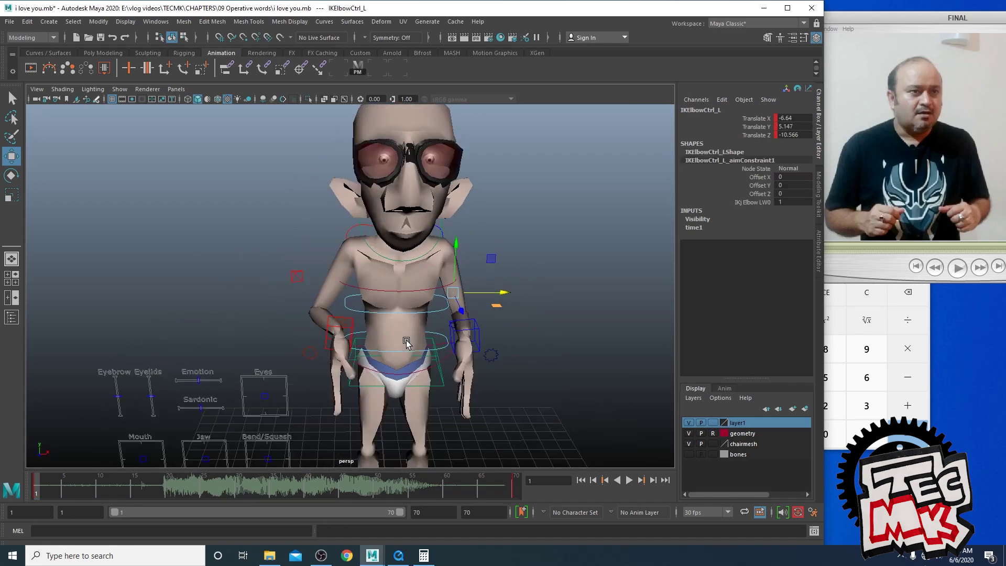
click(296, 276)
mouse_move(349, 276)
mouse_down()
mouse_move(384, 277)
mouse_move(361, 277)
mouse_up()
key(space)
key(space)
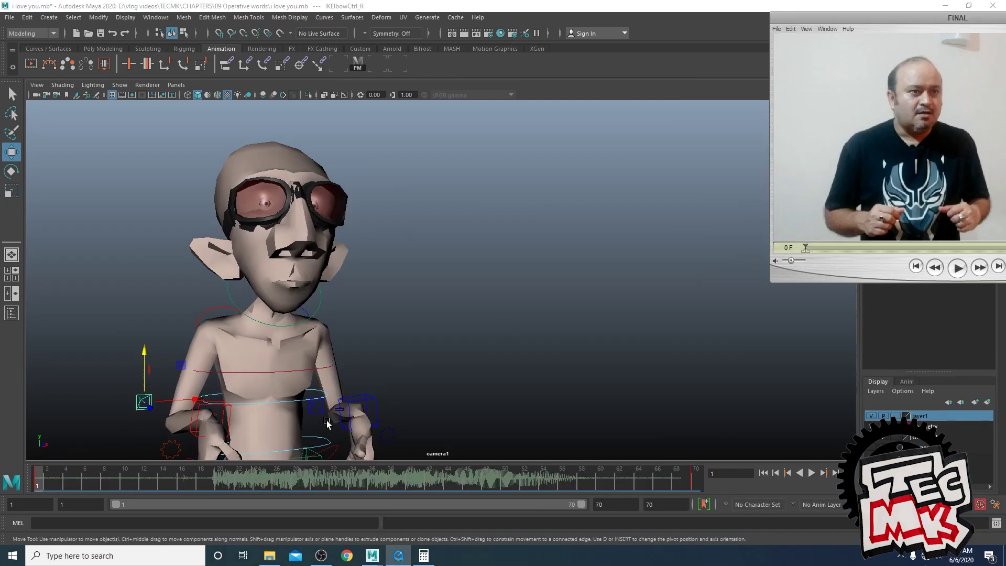
In the perspective view, rotate the IK wrist controls to turn the hands inward and curl all four fingers to 10
click(549, 313)
key(space)
key(space)
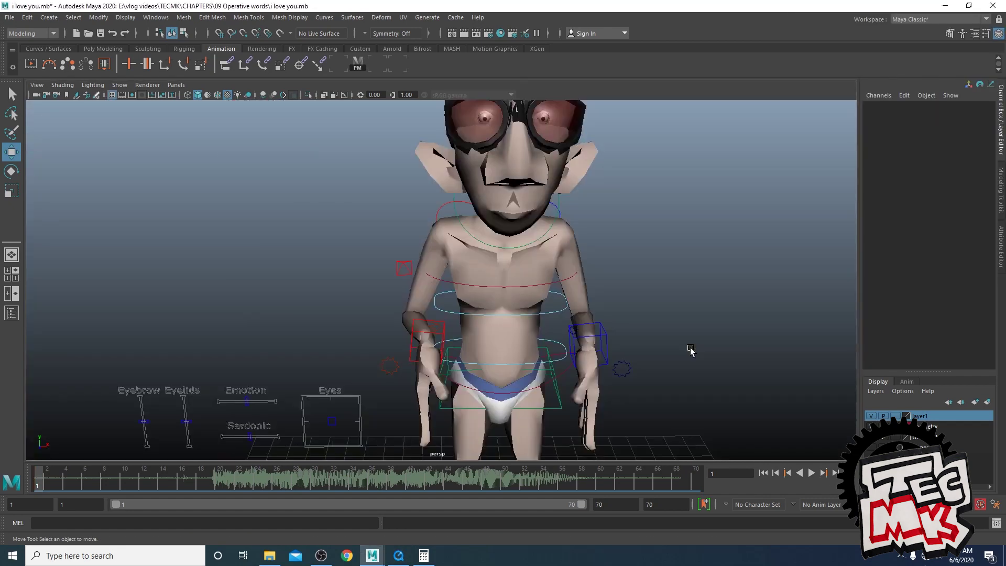
click(211, 419)
key(e)
click(399, 556)
drag(247, 403, 236, 438)
click(367, 402)
key(w)
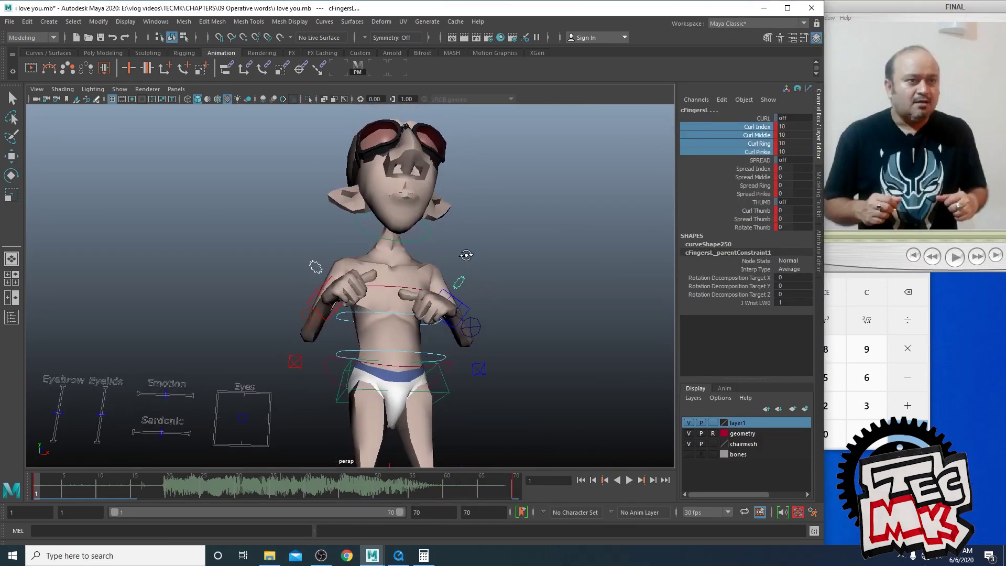
Bend the thumbs on the finger controls with Curl Thumb 3, Spread Thumb -0.5 and Rotate Thumb 3.3
alt+drag(466, 255, 436, 333)
click(756, 210)
middle_drag(608, 210, 675, 234)
click(752, 219)
click(752, 227)
scroll(492, 303, down, 5)
Fine-tune the IK wrist controls to match the actor's hands, with the left wrist rotated to about -19.9, -56.5, 147.6
mouse_move(474, 362)
alt+mouse_down()
mouse_move(493, 302)
mouse_move(476, 344)
alt+mouse_up()
click(493, 302)
key(e)
click(470, 287)
alt+drag(419, 325, 412, 314)
click(303, 313)
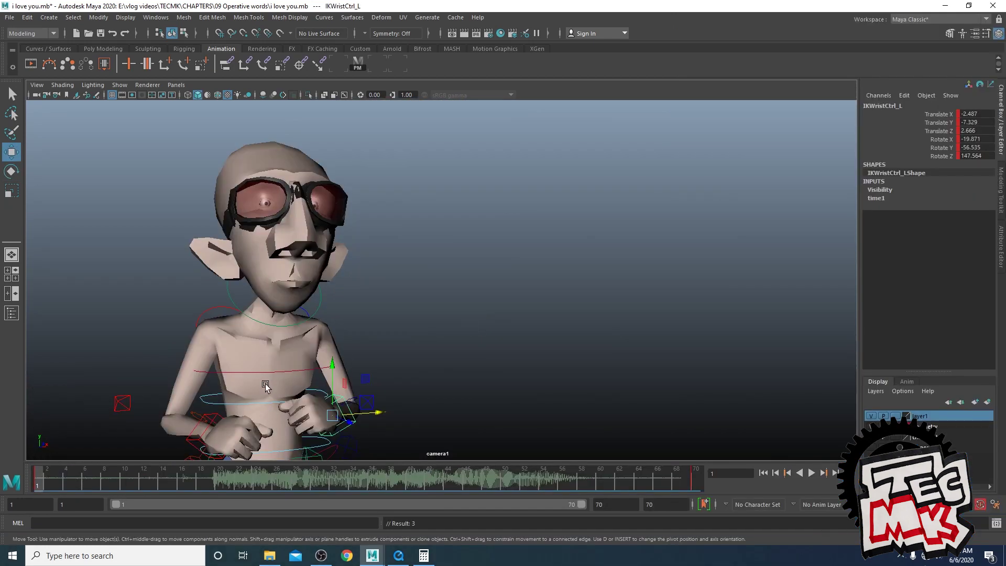
Bend the shoulder control further forward and rotate the neck control to a Rotate X of about 20.6
click(260, 373)
key(e)
drag(274, 373, 278, 389)
click(260, 403)
click(254, 326)
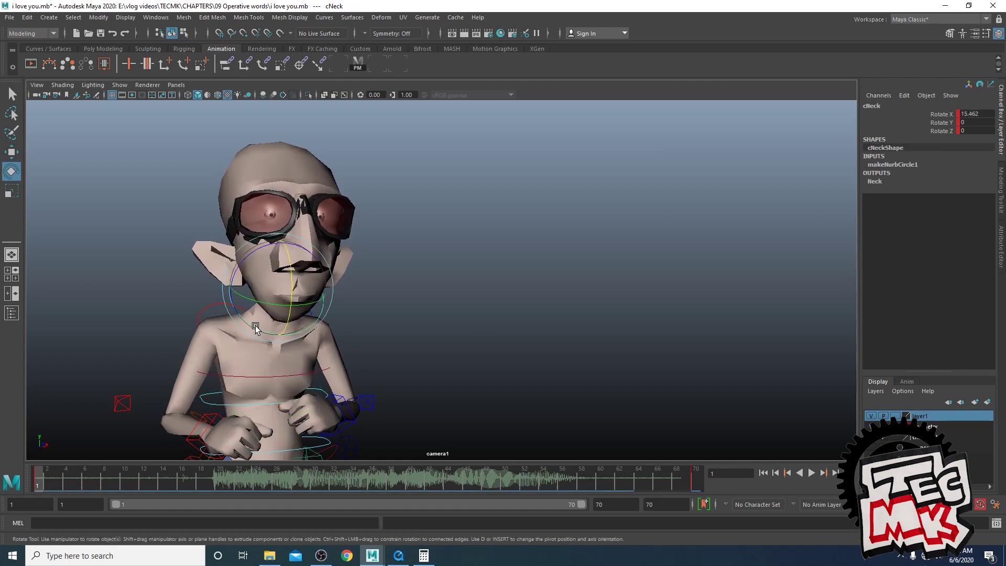
drag(287, 318, 286, 314)
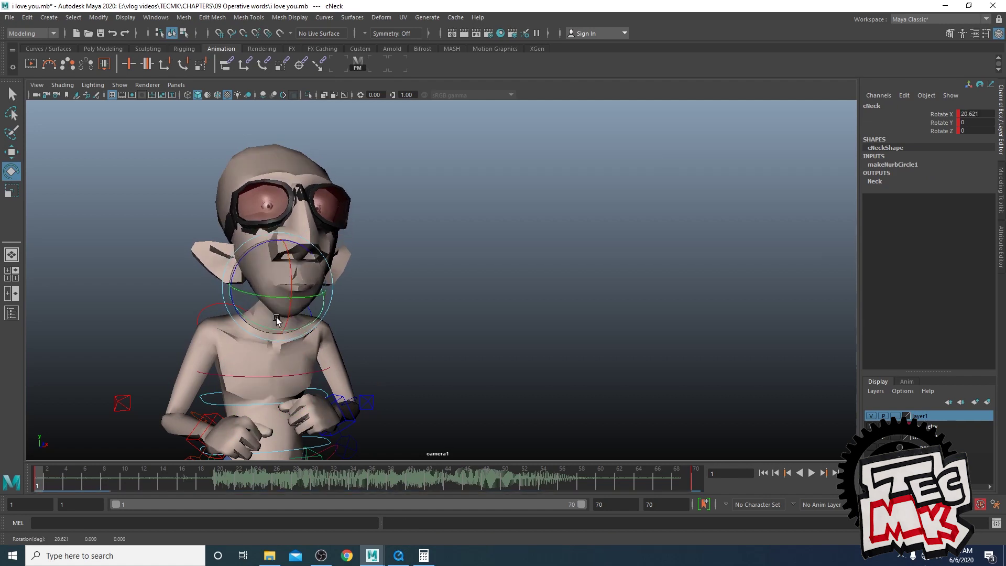
Scrub the FINAL reference around frames 14 and 15 to find where the first pose ends, and hold the pose with a key at frame 15
click(399, 557)
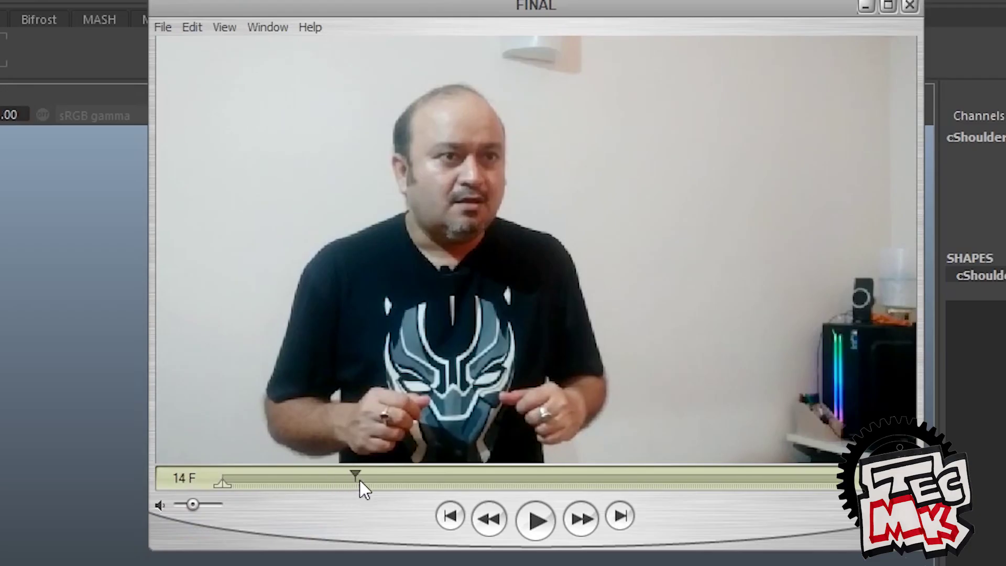
mouse_move(579, 278)
mouse_down()
mouse_move(592, 277)
mouse_move(582, 278)
mouse_up()
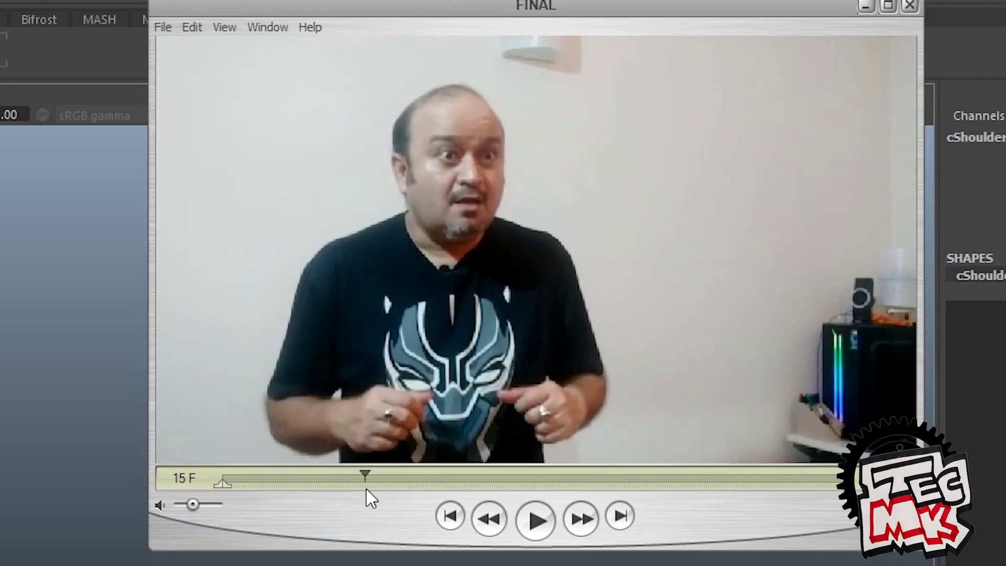
mouse_move(366, 490)
mouse_down()
mouse_move(338, 489)
mouse_move(372, 490)
mouse_move(356, 498)
mouse_up()
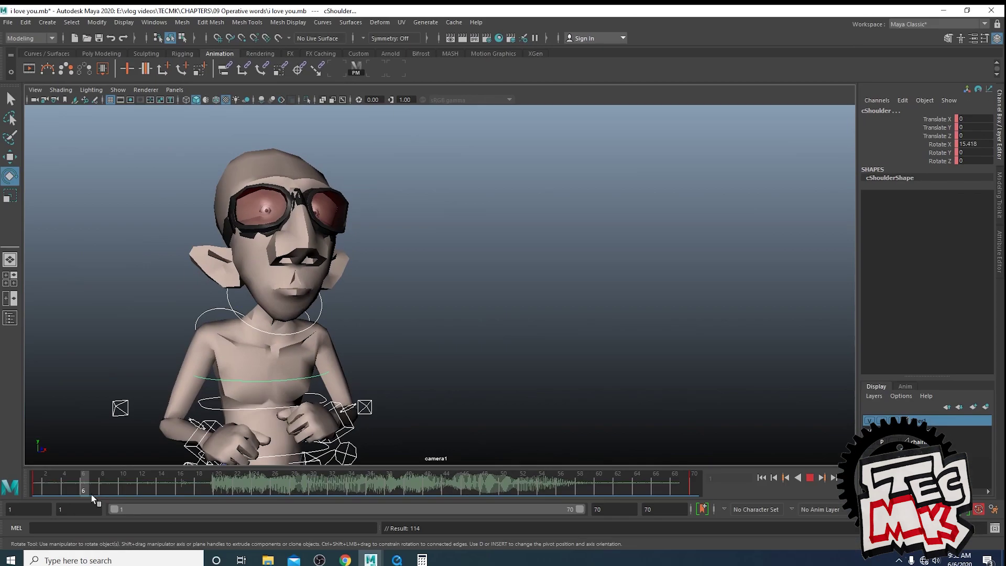
drag(91, 495, 23, 497)
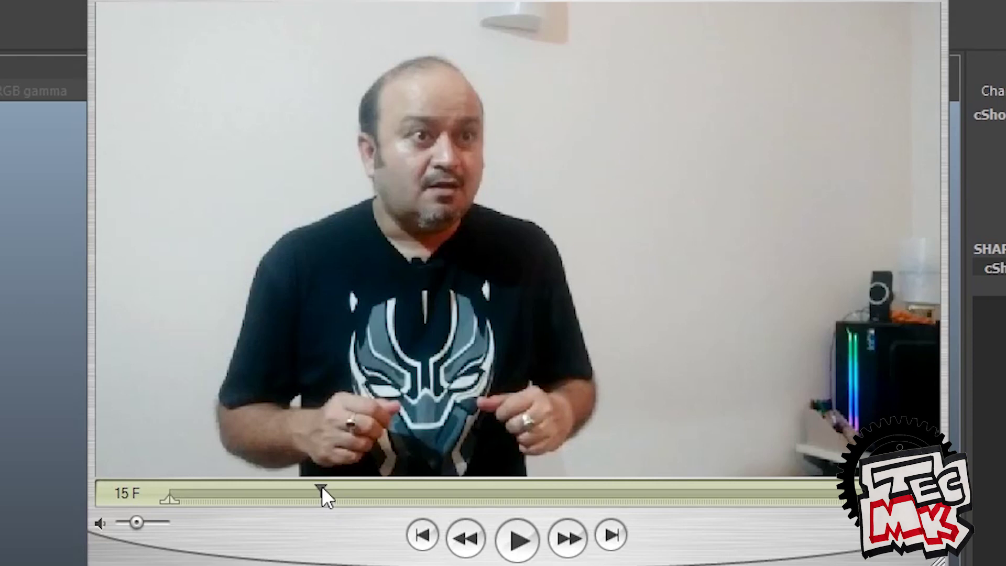
drag(322, 487, 405, 504)
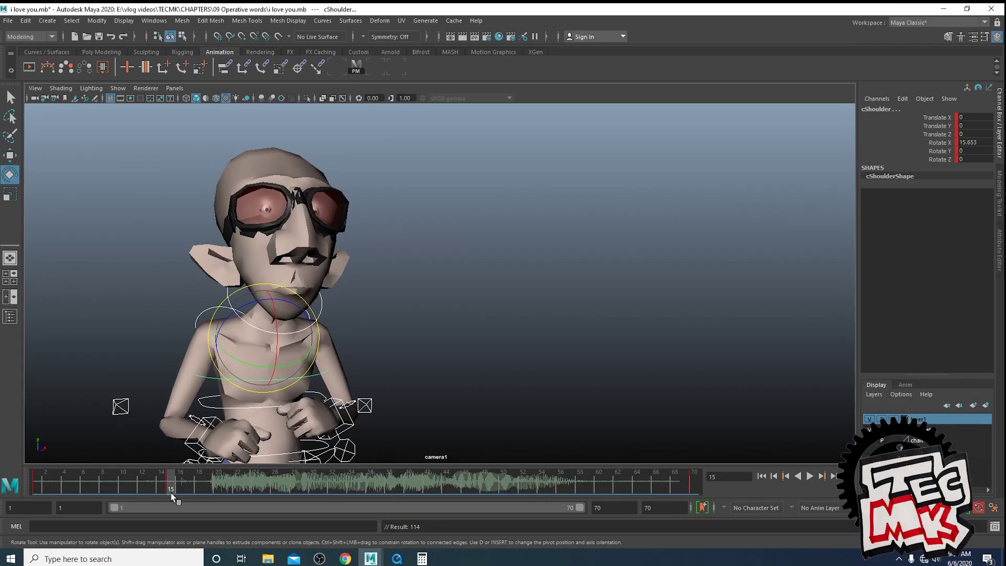
Copy the default pose from frame 70 to a key at frame 22 and compare it with frame 15
click(693, 485)
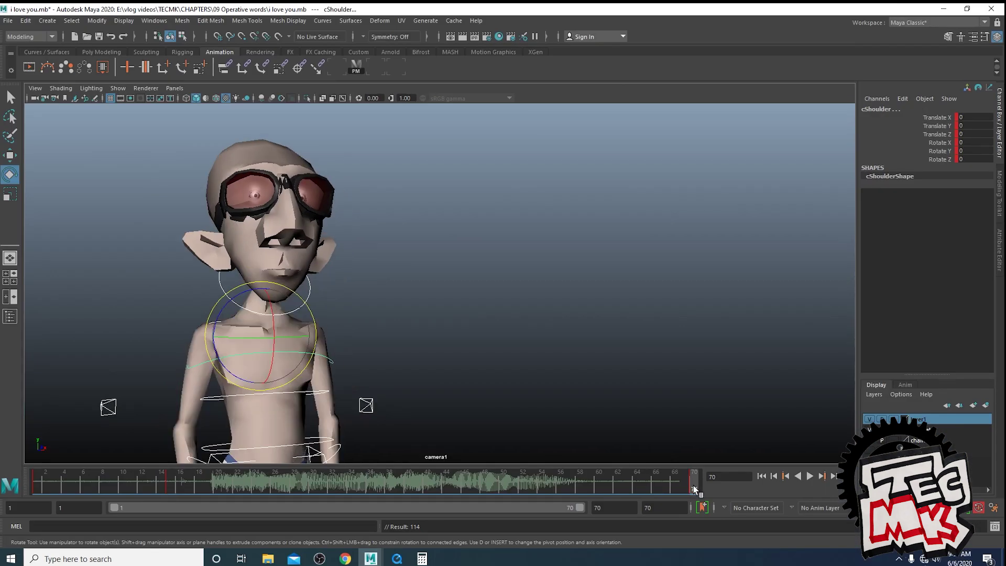
drag(693, 485, 652, 482)
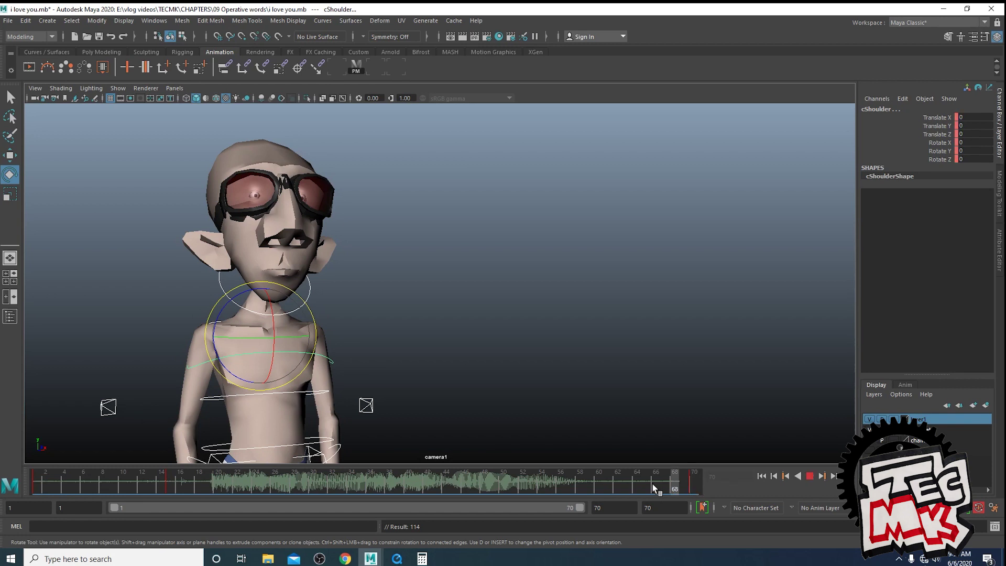
drag(237, 488, 237, 489)
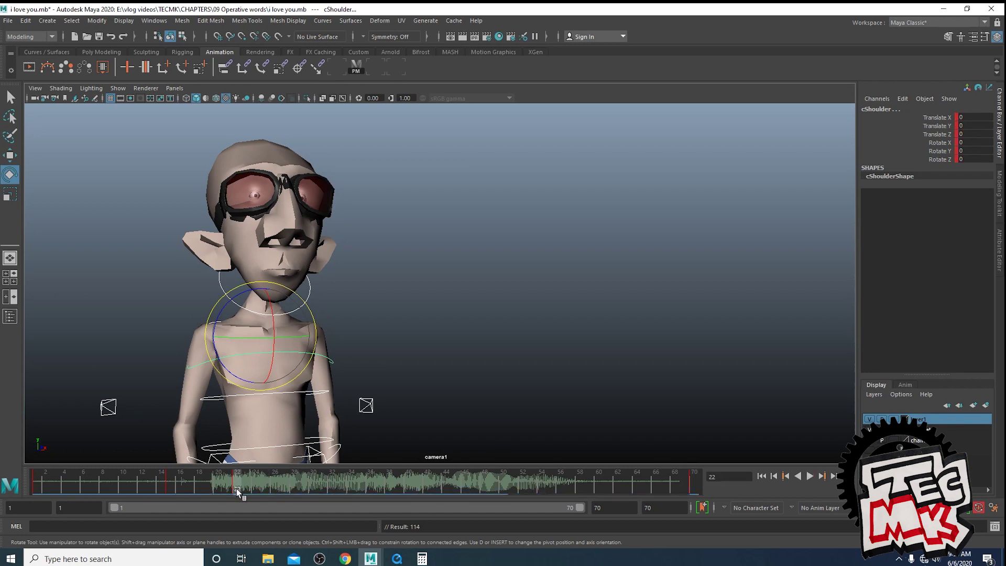
mouse_move(171, 485)
mouse_down()
mouse_move(224, 492)
mouse_move(167, 493)
mouse_up()
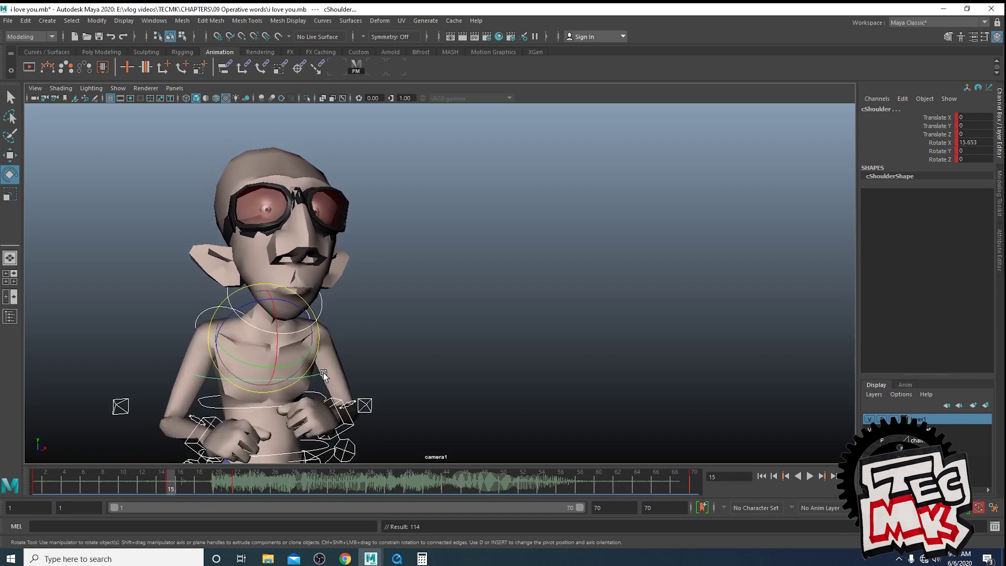
click(234, 486)
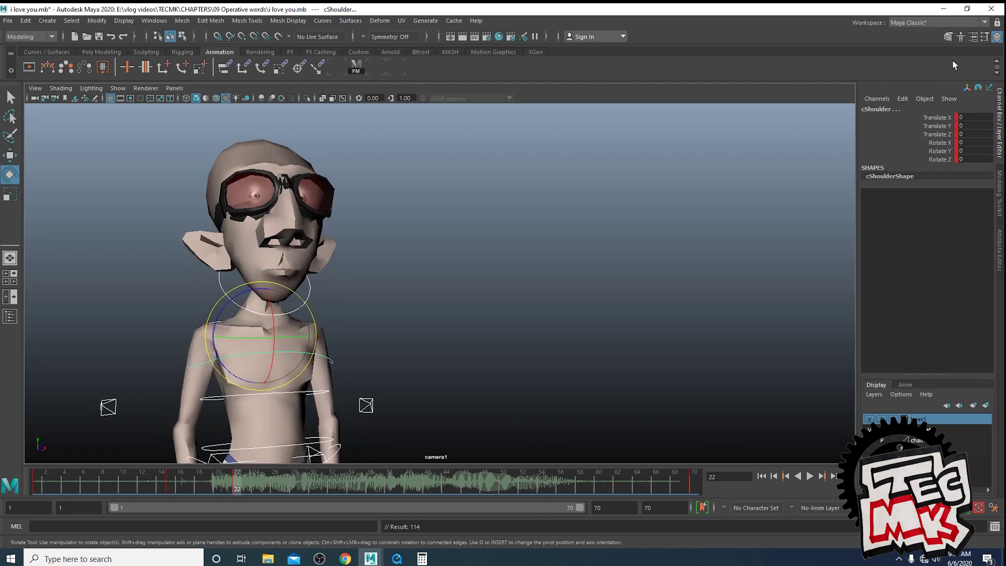
Shrink the Maya window and place the FINAL video, paused at frame 23, beside it
click(967, 9)
click(846, 178)
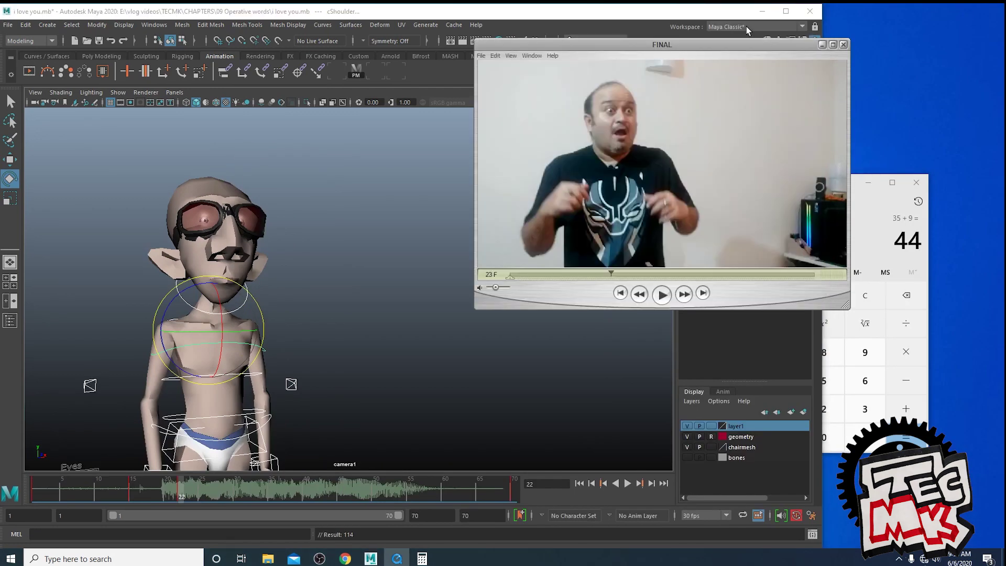
drag(634, 46, 935, 24)
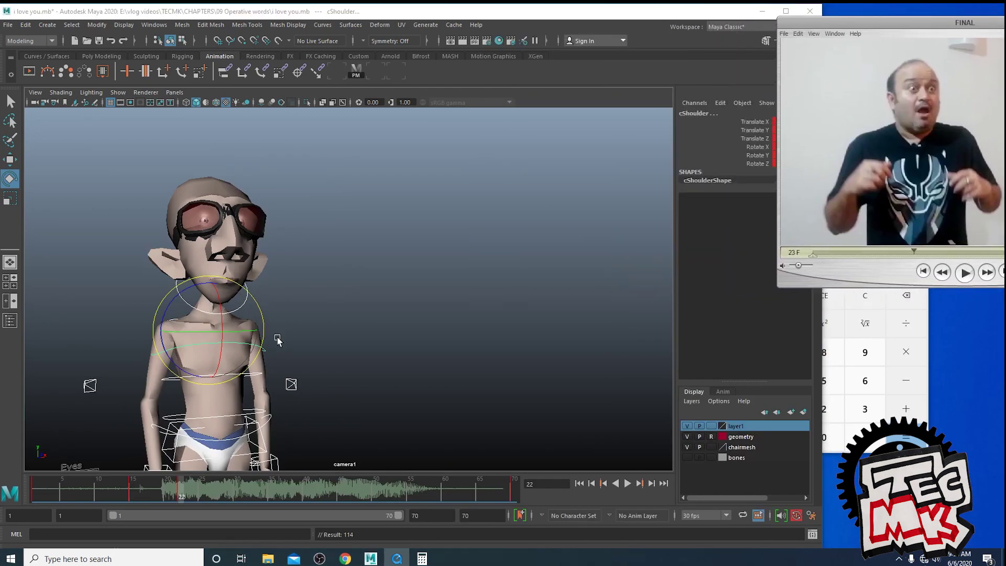
In the perspective view at frame 22, lean the shoulder control back to a Rotate X of about -8.2
click(263, 438)
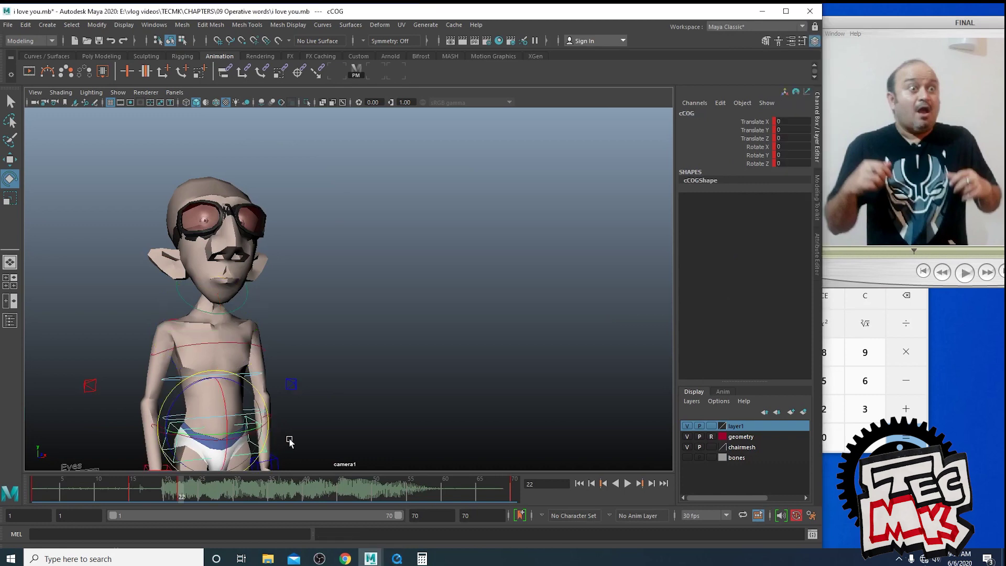
key(space)
key(space)
scroll(498, 408, down, 4)
alt+drag(497, 407, 466, 393)
click(371, 261)
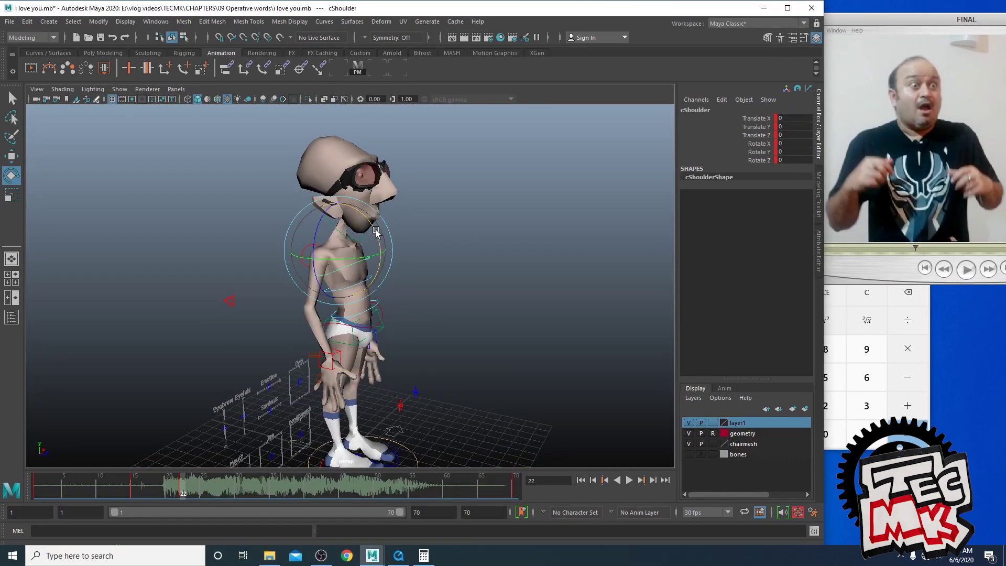
drag(377, 232, 375, 223)
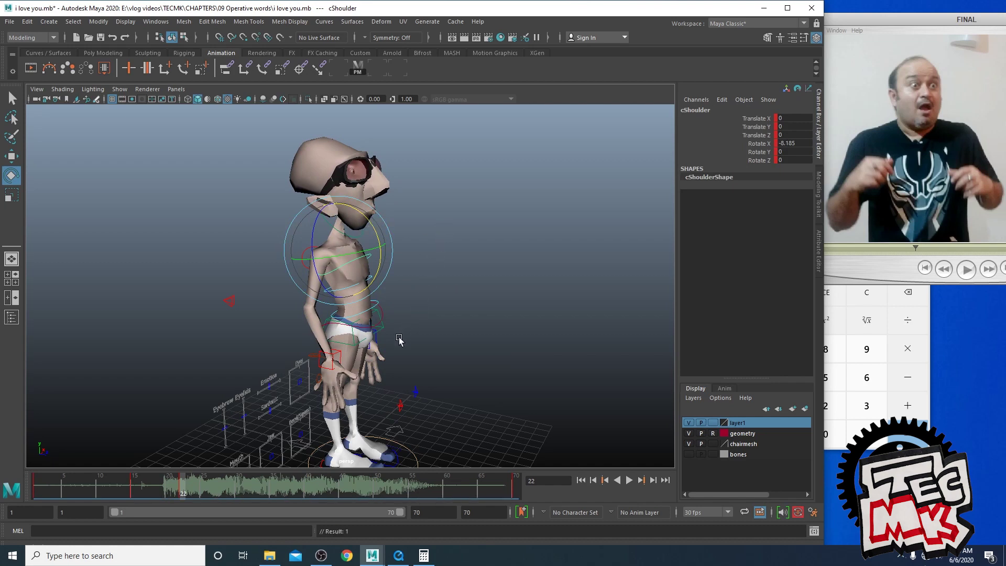
Raise the cCOG control to a Translate Y of about 0.28, checking that the legs stretch without overextending
click(383, 328)
key(w)
drag(353, 264, 353, 259)
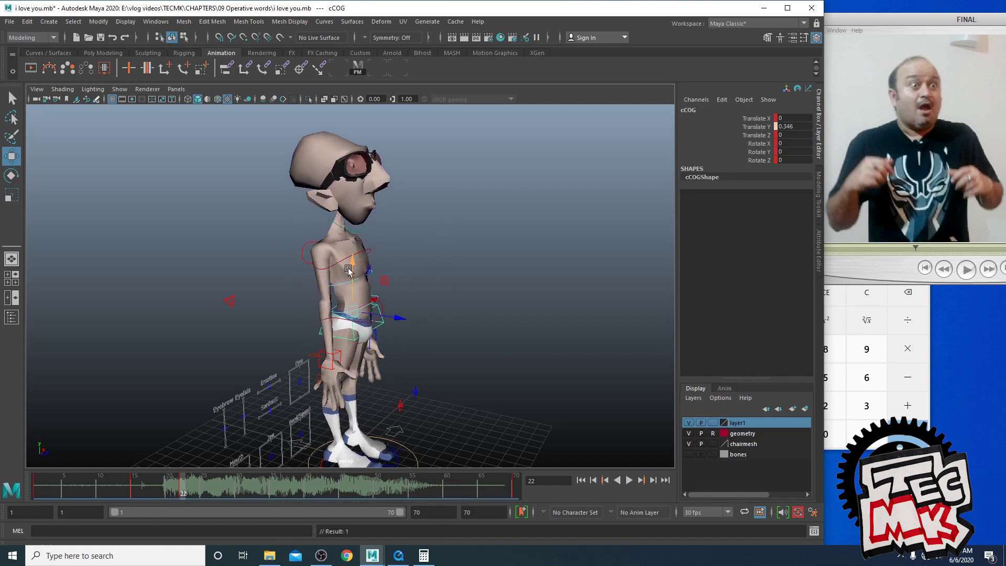
scroll(462, 382, down, 3)
alt+drag(461, 382, 391, 389)
scroll(455, 359, up, 5)
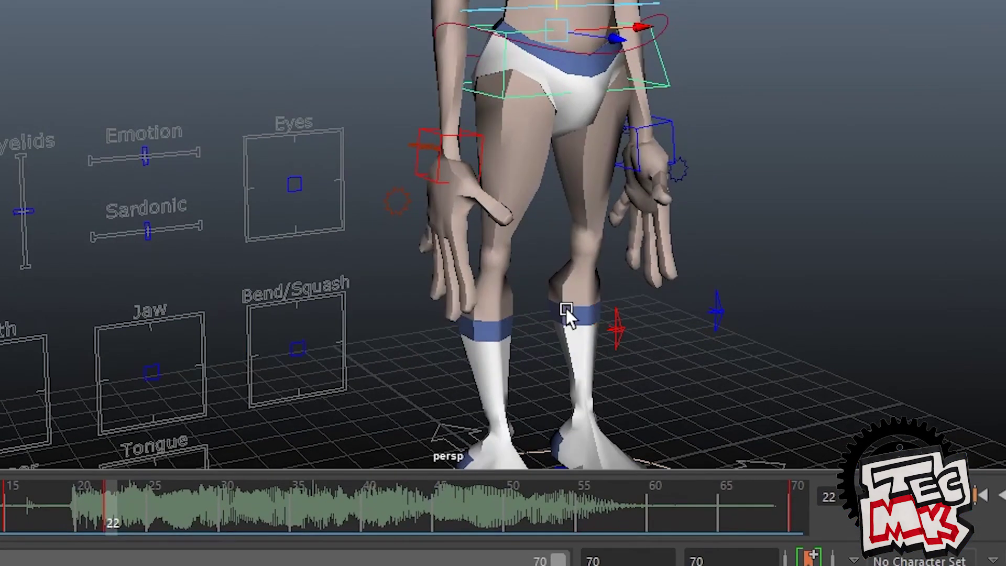
scroll(464, 354, down, 3)
alt+drag(464, 348, 475, 348)
drag(433, 115, 433, 120)
mouse_move(521, 27)
mouse_down()
mouse_move(521, 12)
mouse_move(522, 44)
mouse_move(521, 23)
mouse_up()
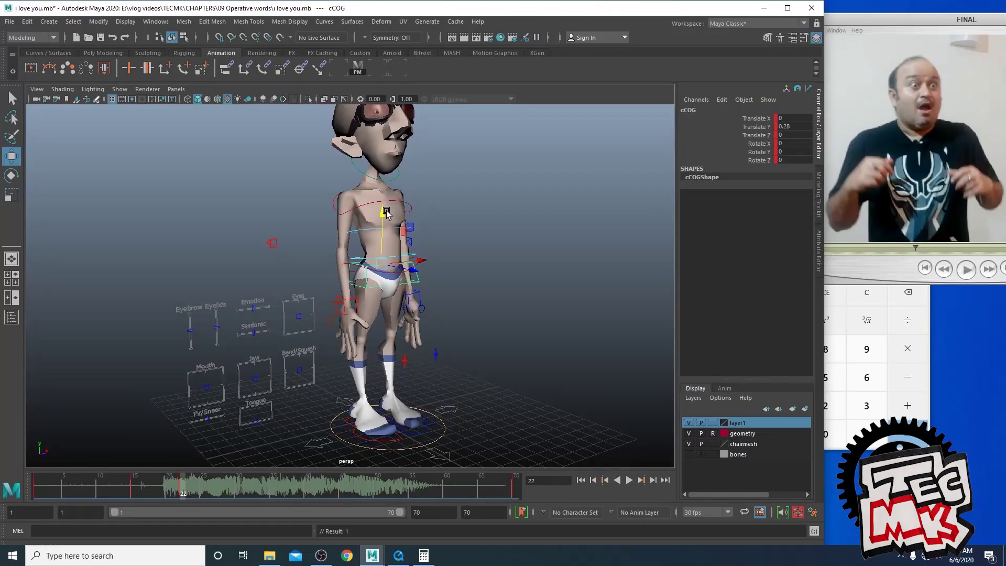
Check the actor's pose in the FINAL window, rotate the neck control to a Rotate X of about -5.46 and key it
drag(912, 19, 747, 30)
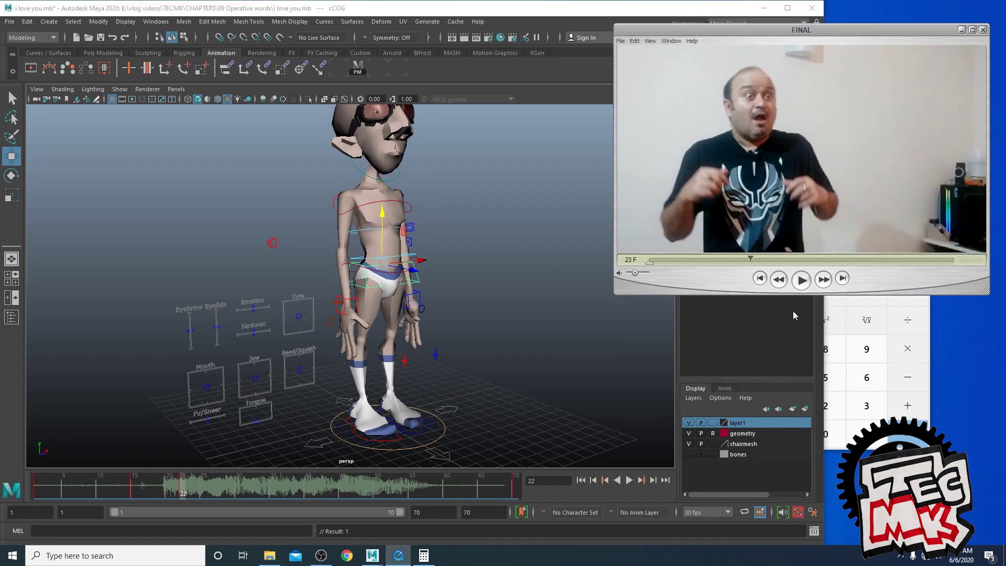
drag(818, 31, 971, 15)
alt+middle_drag(506, 268, 495, 326)
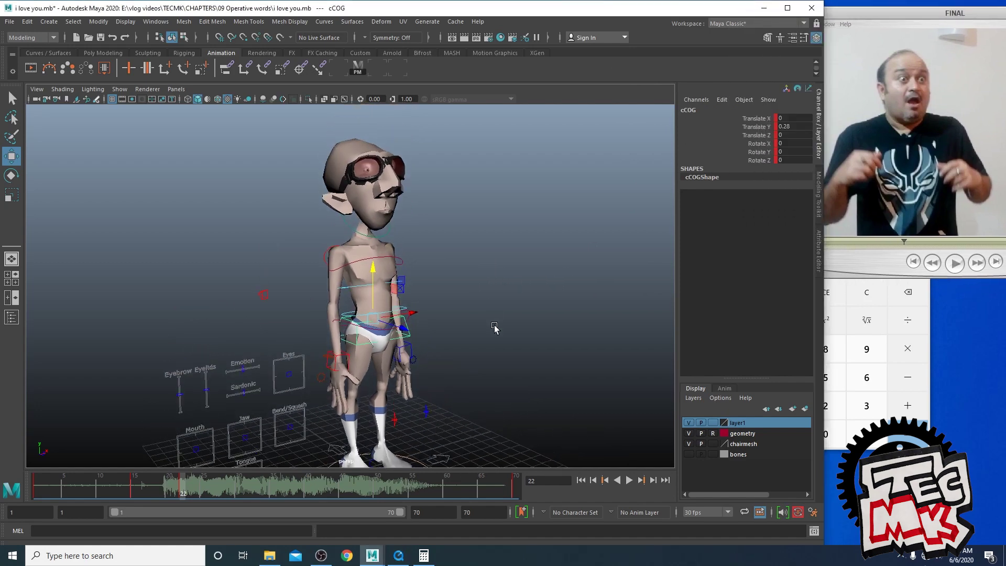
click(373, 236)
key(space)
key(space)
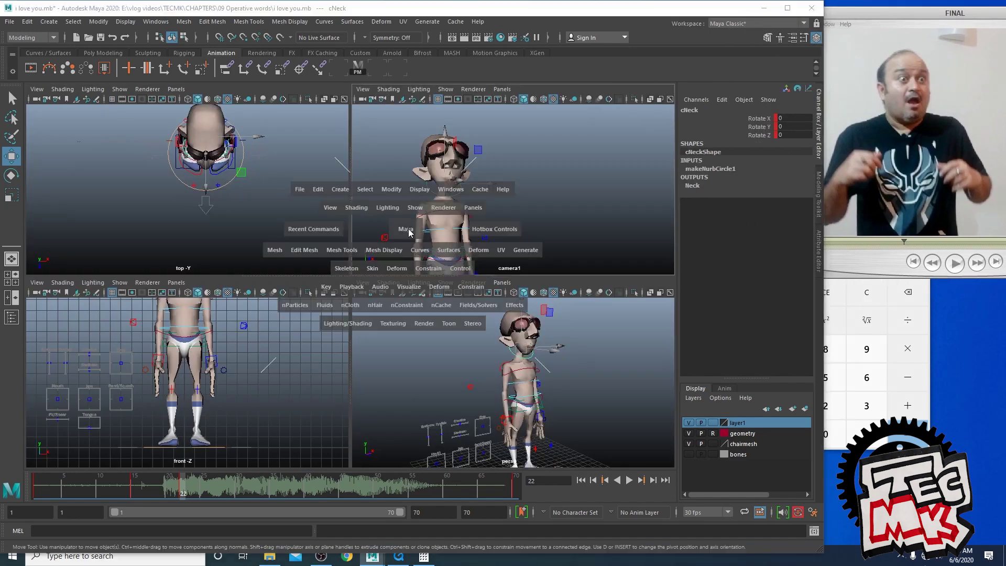
key(e)
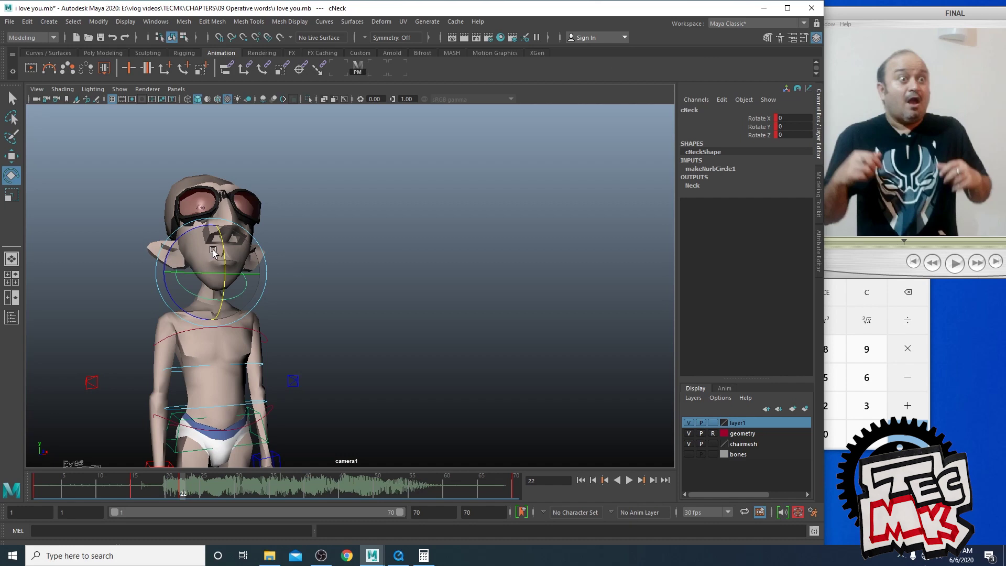
drag(213, 250, 224, 253)
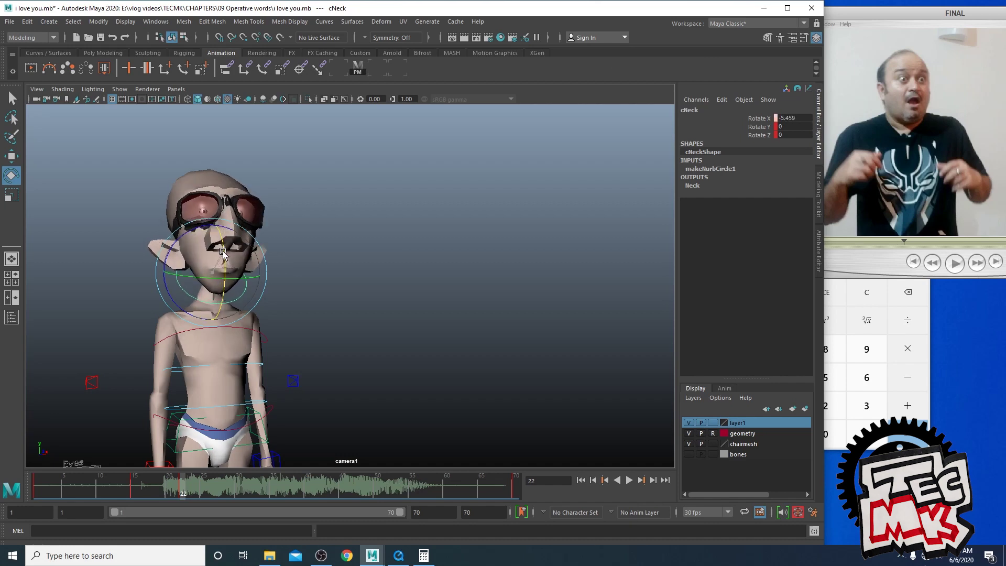
key(s)
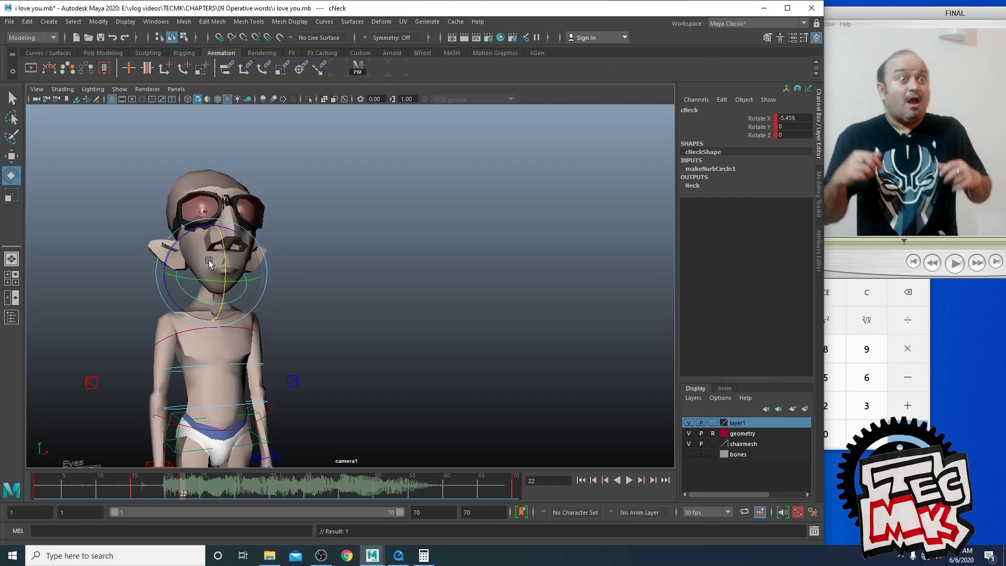
Maximize Maya and lean the cFKSpine2 control sideways to a Rotate Z of about -2.2 at frame 22
click(788, 7)
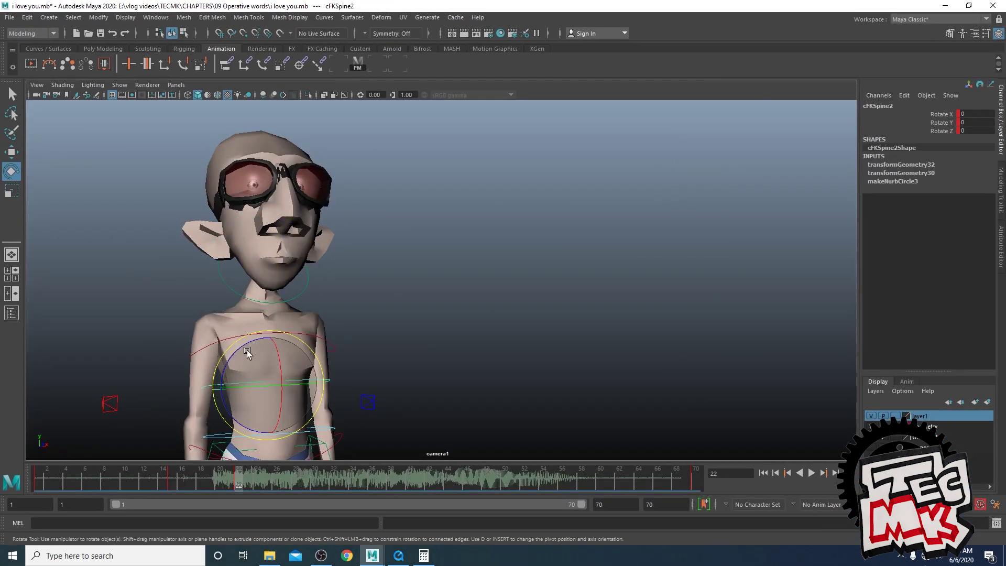
click(237, 350)
drag(237, 350, 234, 351)
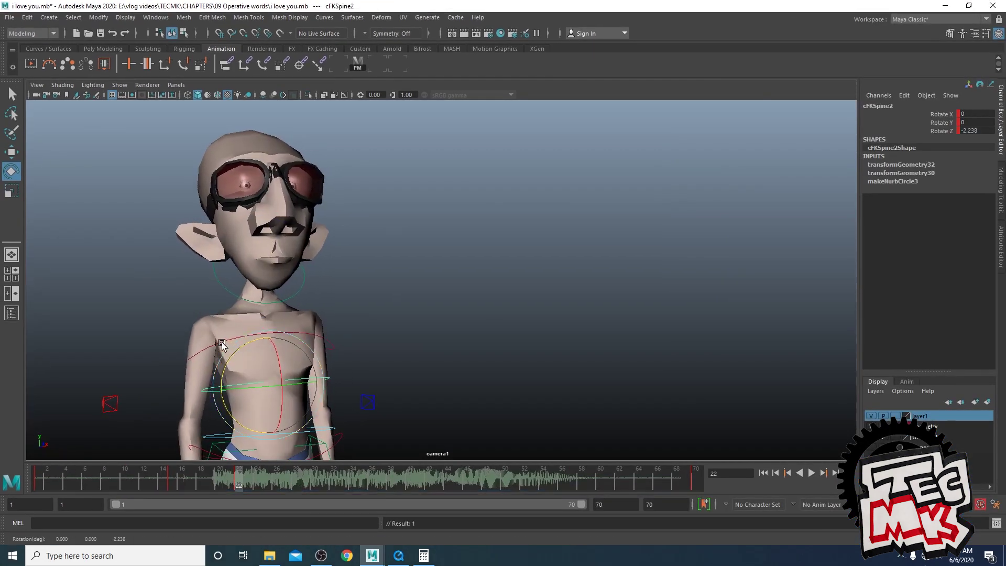
Rotate the shoulder control to about -10.8, -3.7, 3.9, key it at frame 22 and compare the pose with frame 15
click(250, 344)
drag(282, 295, 275, 295)
key(s)
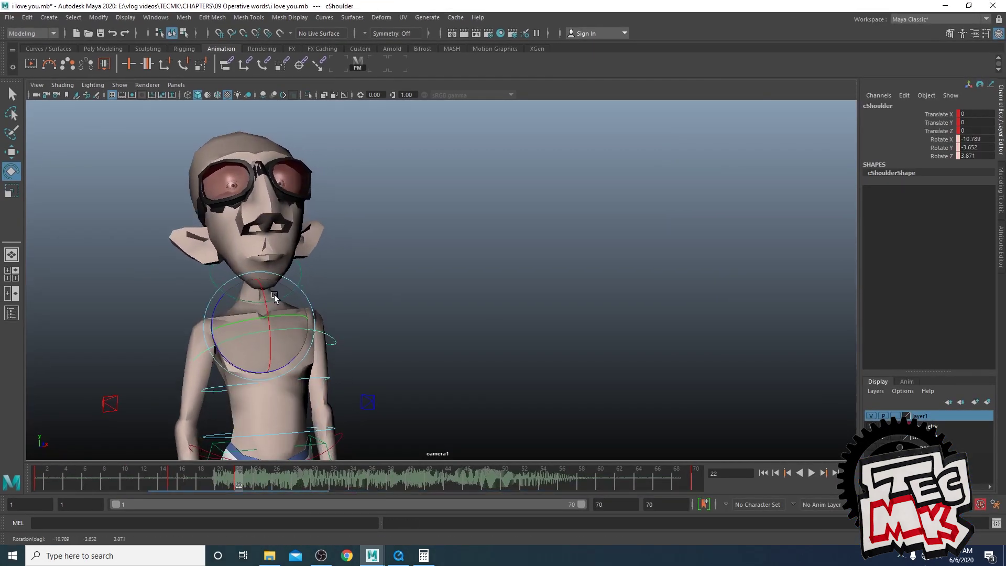
click(171, 484)
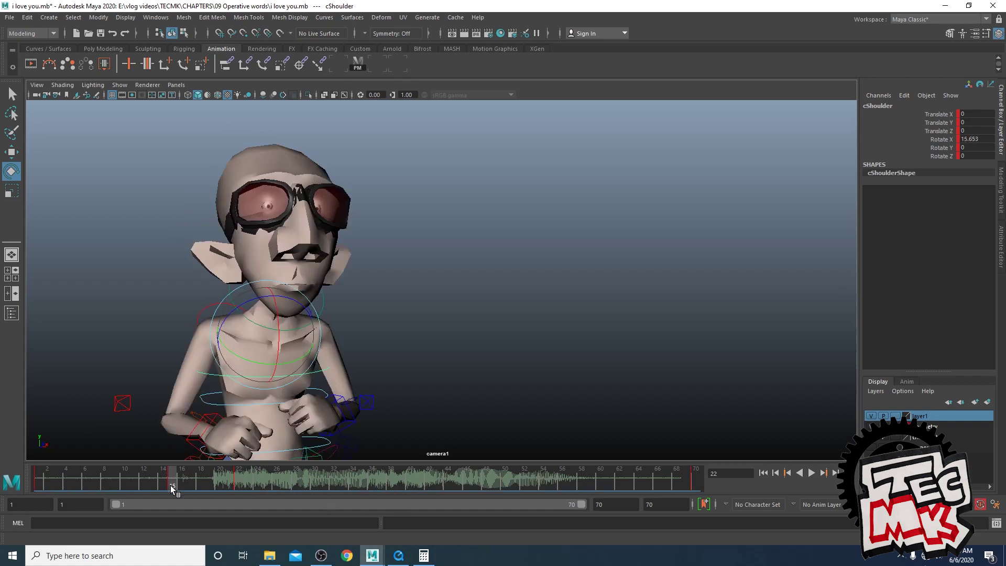
click(237, 484)
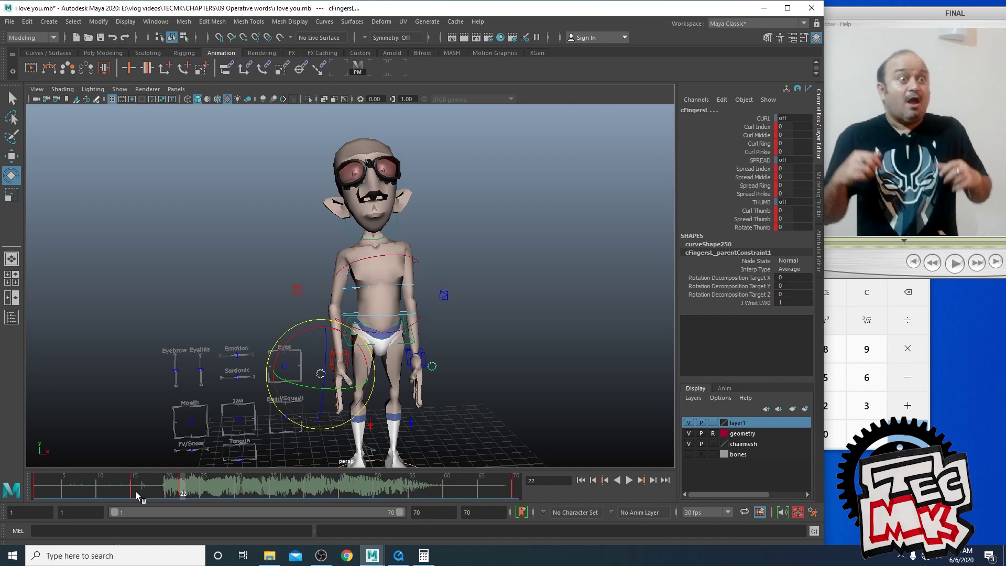
Copy the arm and finger pose from frame 15 to frame 22 and key the hand controls there
click(136, 494)
middle_drag(136, 494, 183, 493)
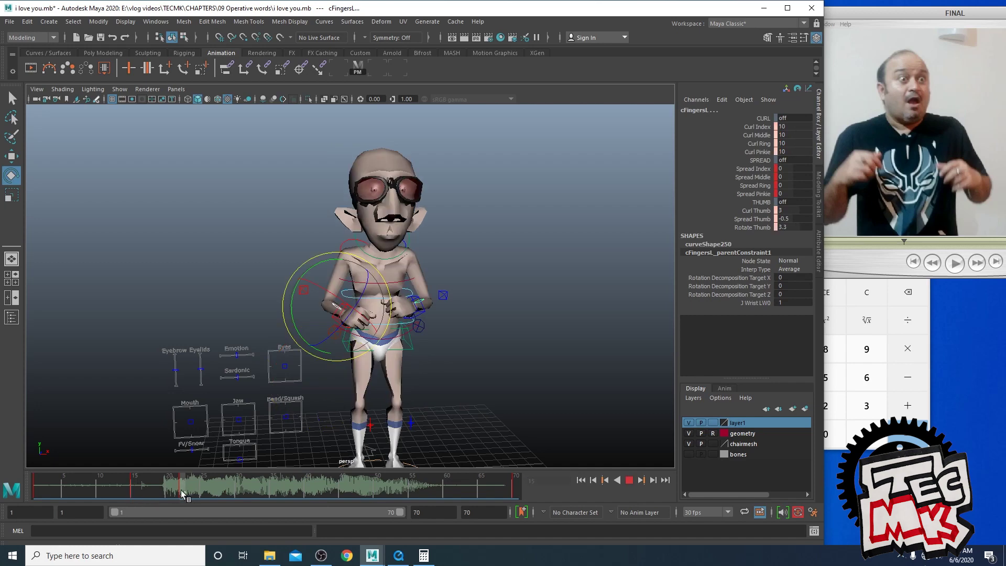
alt+right_drag(414, 349, 572, 340)
click(572, 340)
click(517, 340)
shift+click(335, 340)
key(s)
Raise and key both wrist controls at chest height on frame 22, with IKWristCtrl_L at a Translate Z of about 0.785
mouse_move(183, 496)
mouse_down()
mouse_move(164, 495)
mouse_move(183, 495)
mouse_up()
key(w)
drag(342, 299, 344, 218)
key(s)
click(510, 257)
key(e)
key(w)
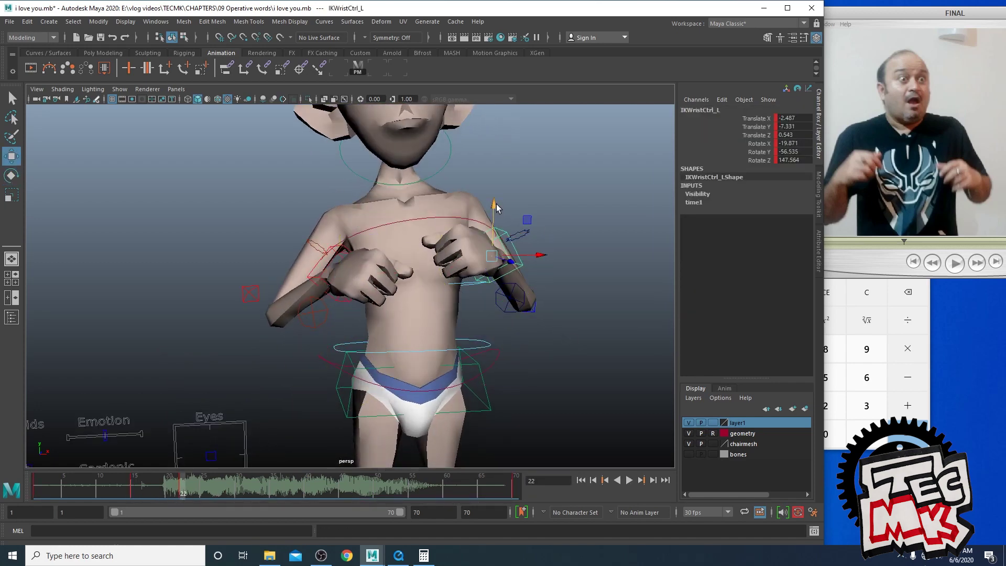
drag(493, 207, 493, 216)
Raise the right wrist control slightly and rotate the right hand upward at frame 22
click(330, 257)
drag(339, 224, 339, 206)
key(e)
drag(331, 284, 336, 236)
Move the right and left elbow controls inward toward the body at frame 22
click(251, 294)
key(w)
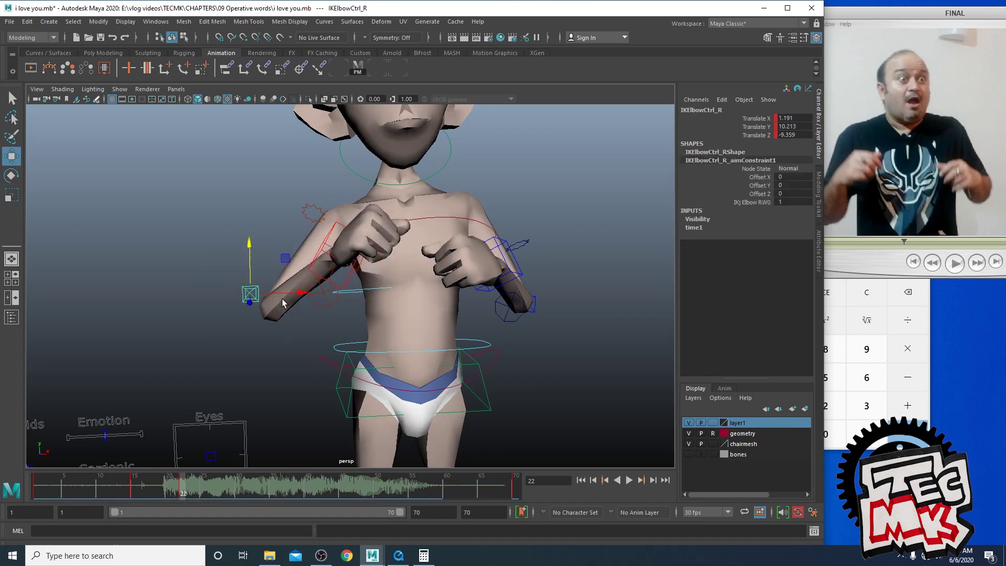
drag(284, 297, 318, 298)
alt+drag(524, 340, 528, 391)
click(555, 253)
drag(600, 253, 590, 253)
Rotate the left wrist control to about -51.6, -52.9, 168.7 so the left hand bends upward
alt+drag(570, 332, 569, 280)
click(518, 273)
key(e)
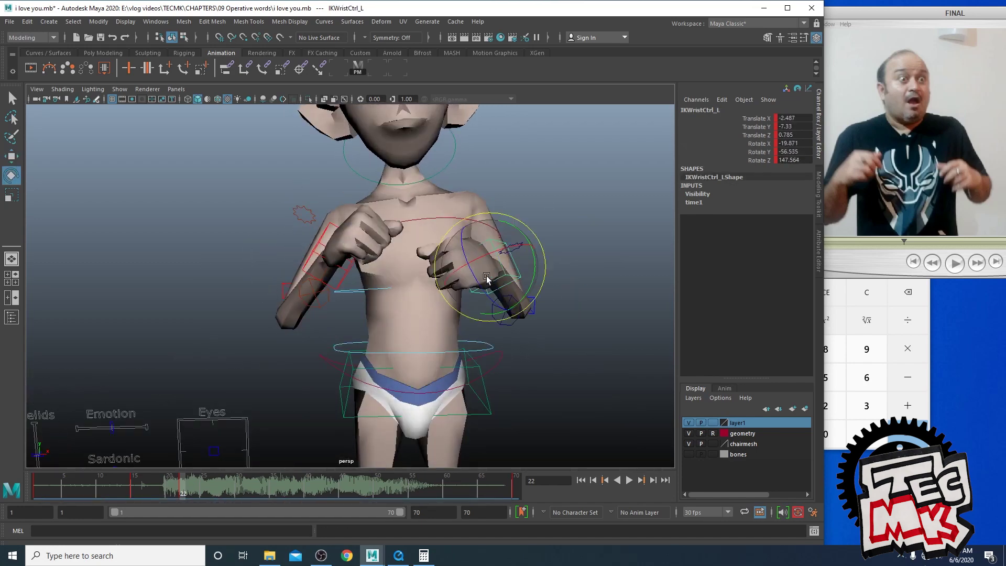
mouse_move(487, 276)
mouse_down()
mouse_move(478, 264)
mouse_move(487, 272)
mouse_up()
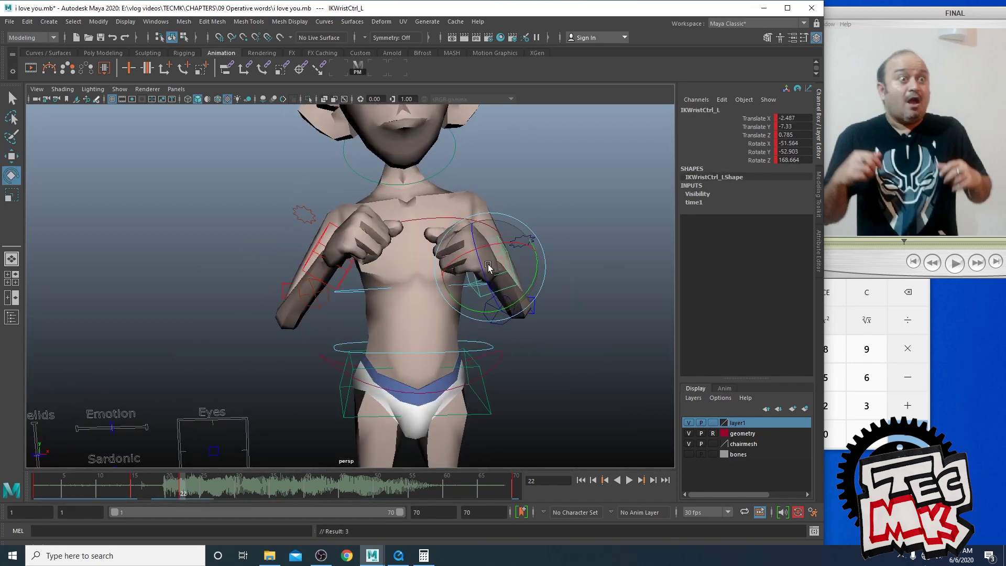
Loosen the finger curls on both hands, setting Curl Ring to 9.2 and Curl Middle to 8, with Curl Index lower still
click(307, 209)
alt+drag(567, 255, 559, 264)
shift+click(525, 252)
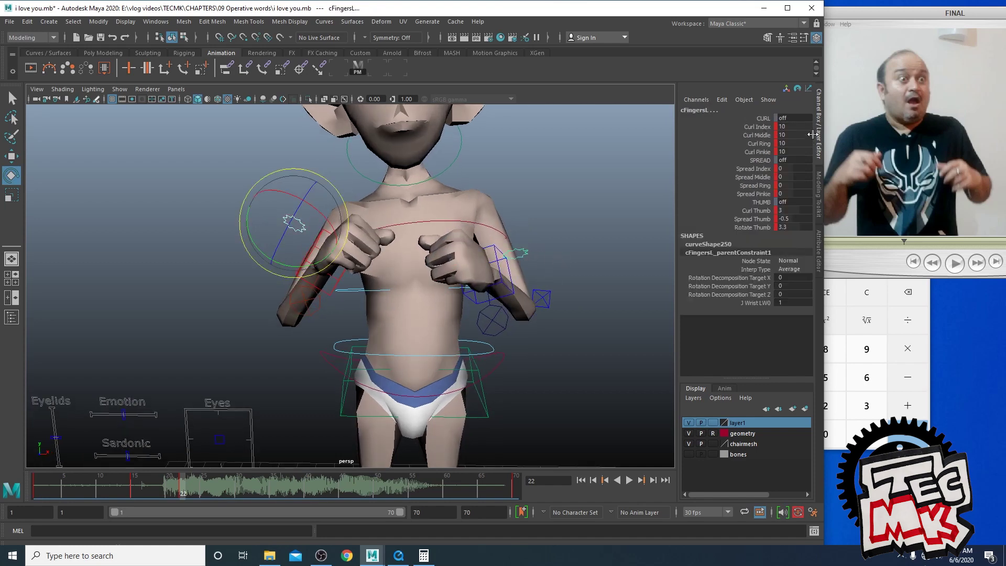
drag(760, 127, 758, 143)
middle_drag(659, 133, 655, 132)
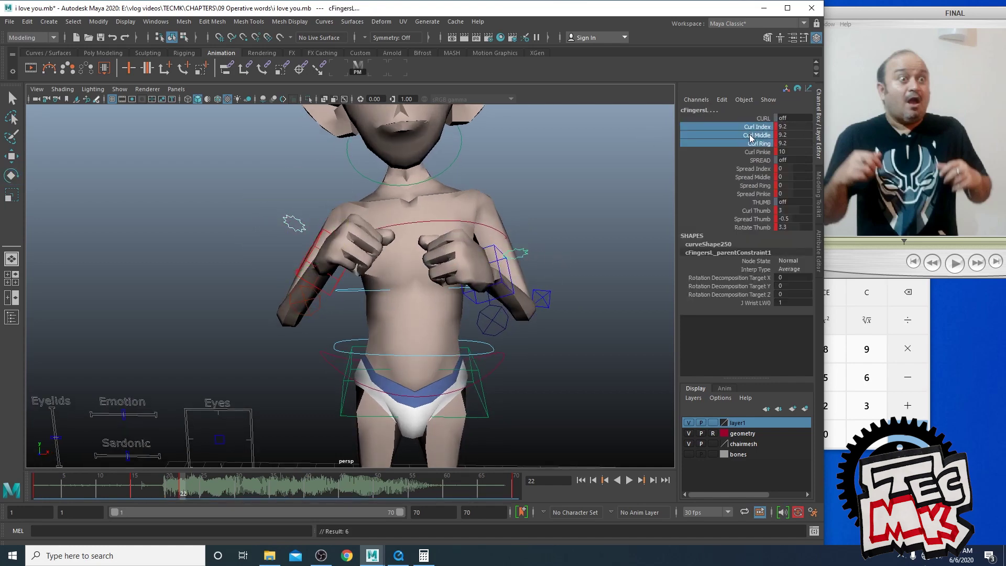
drag(753, 137, 754, 128)
middle_drag(645, 134, 635, 130)
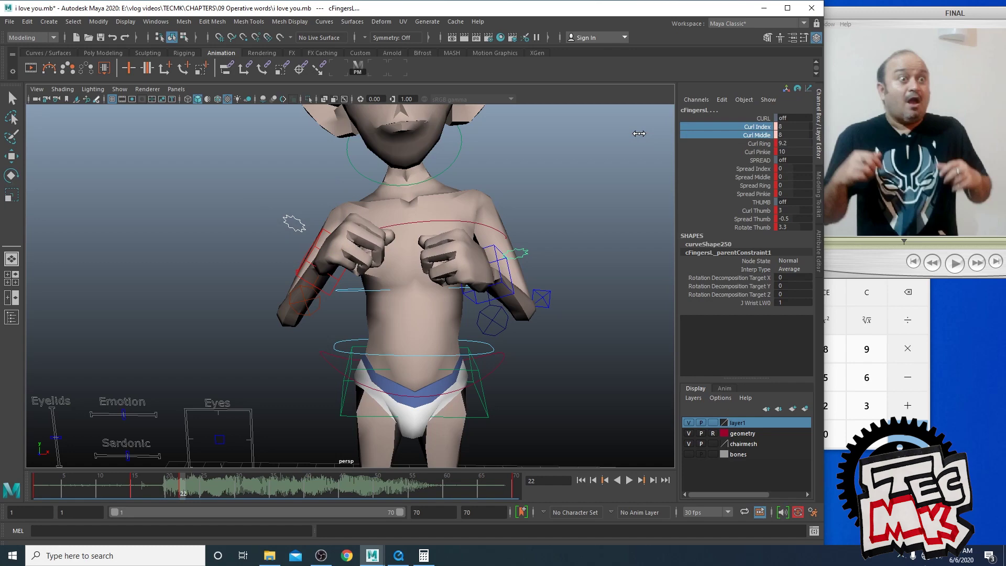
click(736, 126)
middle_drag(635, 120, 629, 120)
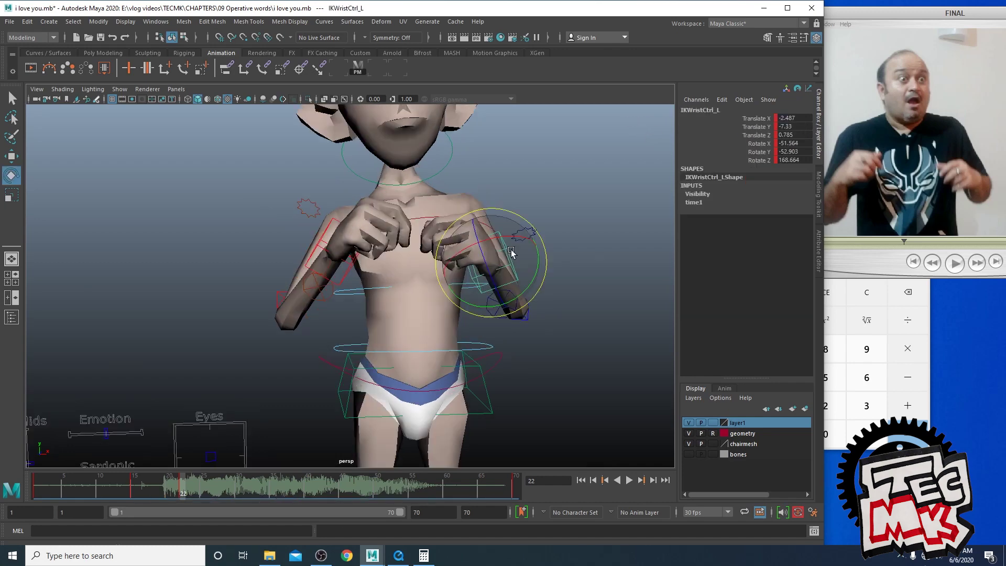
Lower the left wrist control to a Translate Z of about 1.07 and check the pose through camera1
key(w)
drag(494, 213, 495, 226)
key(space)
key(space)
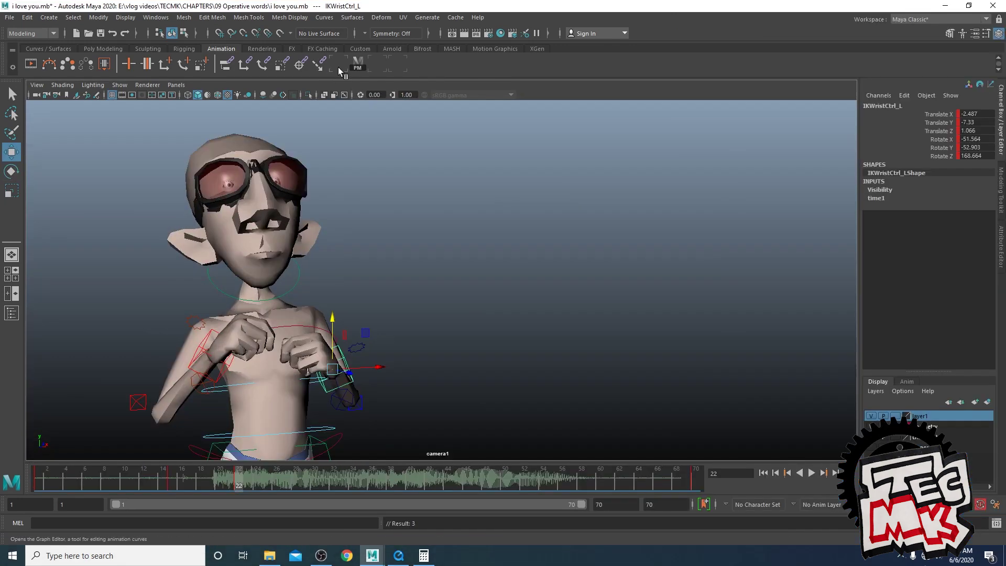
Select all the rig's controls and compare the poses at frames 15 and 22 through camera1
click(354, 63)
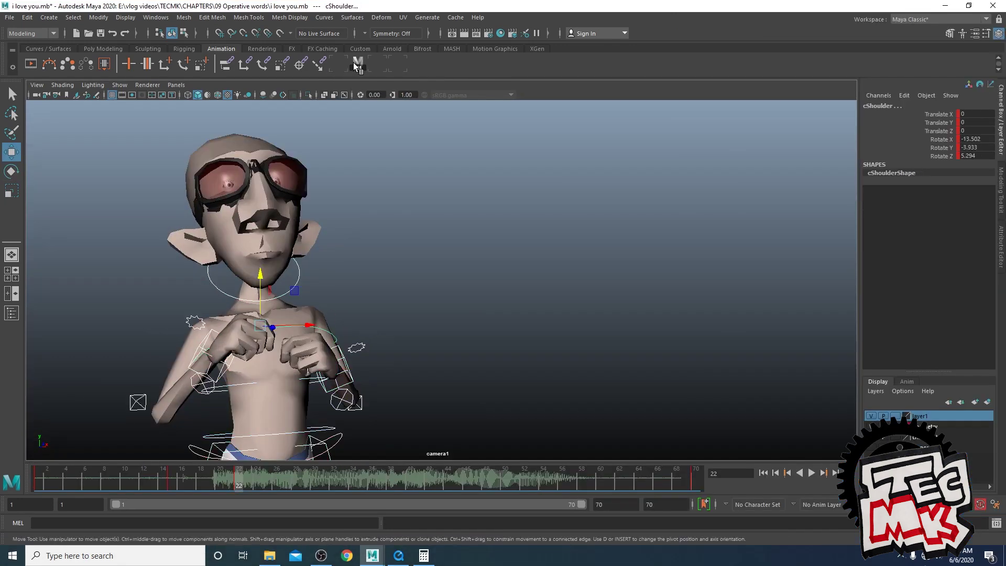
click(168, 486)
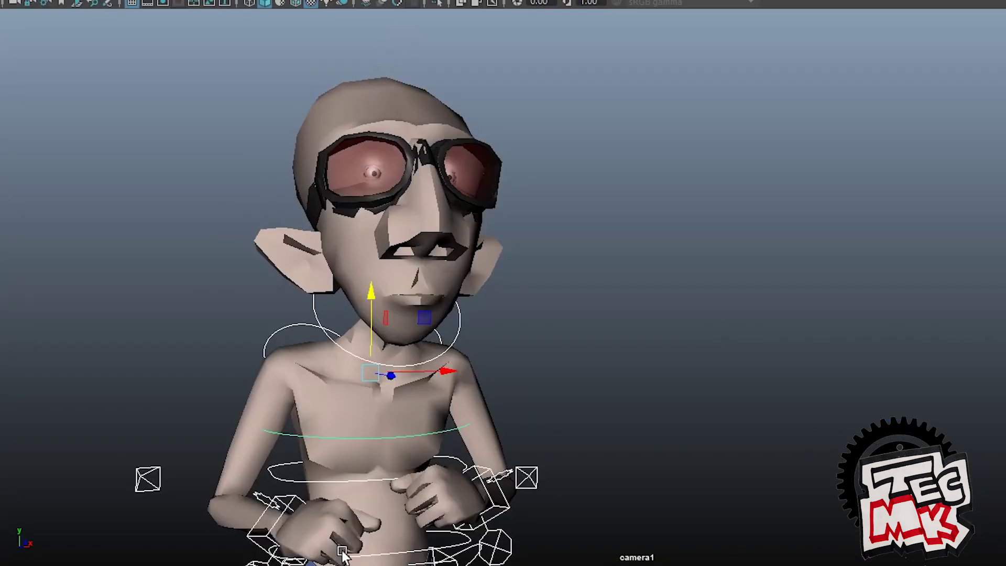
key(period)
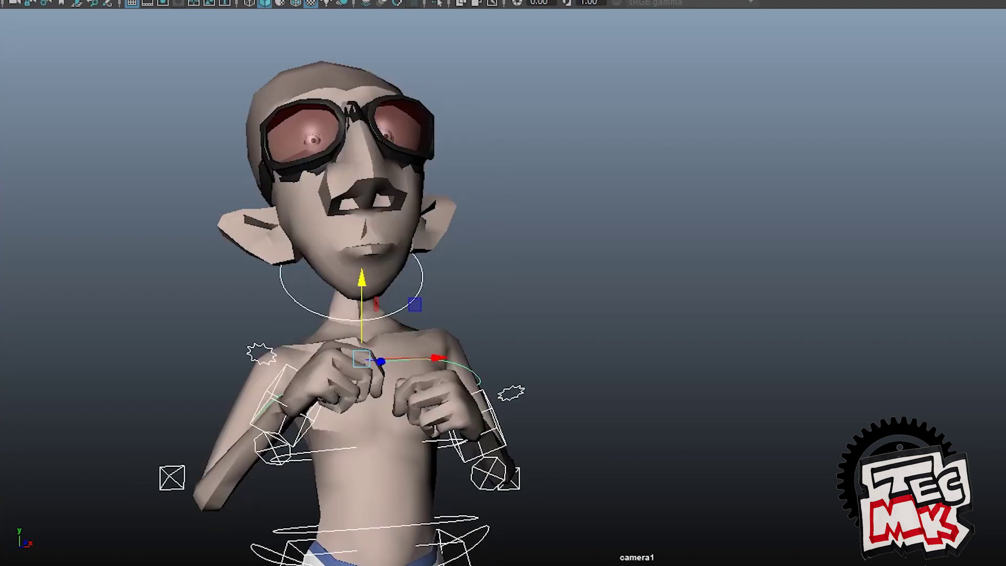
key(comma)
At frame 15, lower the cCOG control together with both wrists to a cCOG Translate Y of about -0.46 and key them
key(space)
key(space)
scroll(797, 451, down, 5)
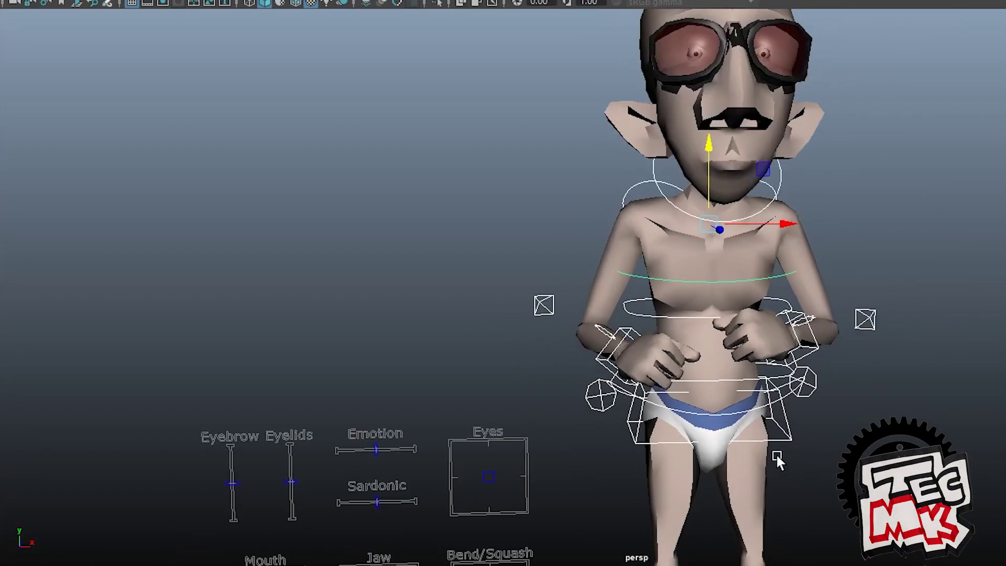
alt+drag(778, 458, 696, 336)
click(648, 335)
shift+click(821, 331)
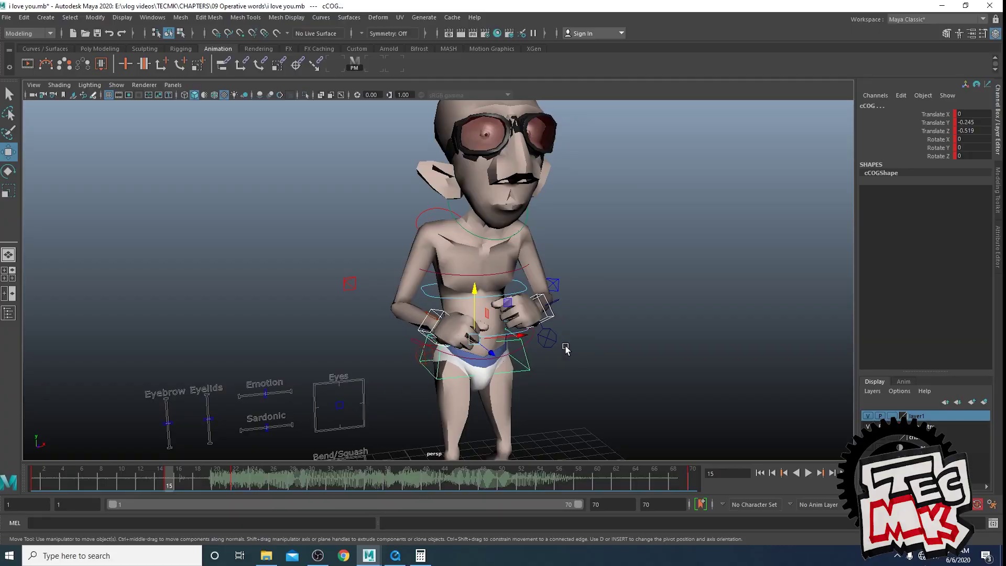
scroll(566, 350, down, 3)
drag(462, 277, 464, 280)
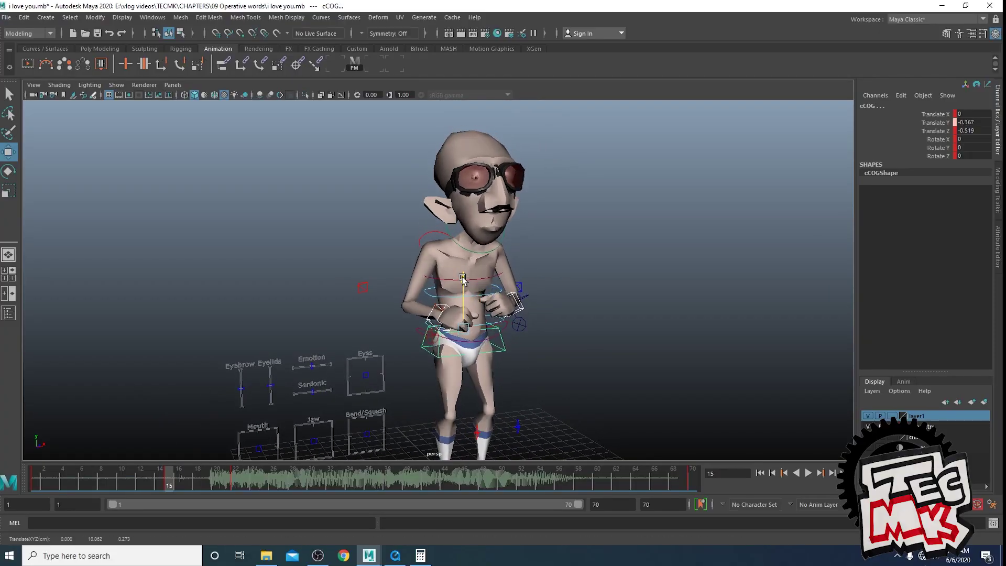
key(s)
Copy the lowered body and wrist pose from frame 15 to frame 1, key it and scrub through the motion
middle_drag(165, 480, 6, 493)
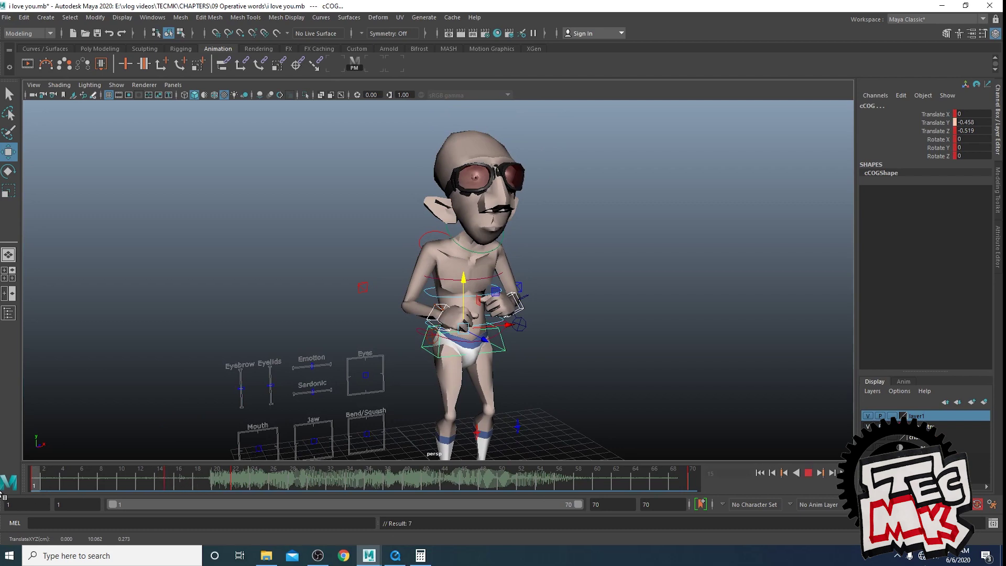
key(s)
drag(165, 471, 216, 477)
key(space)
key(space)
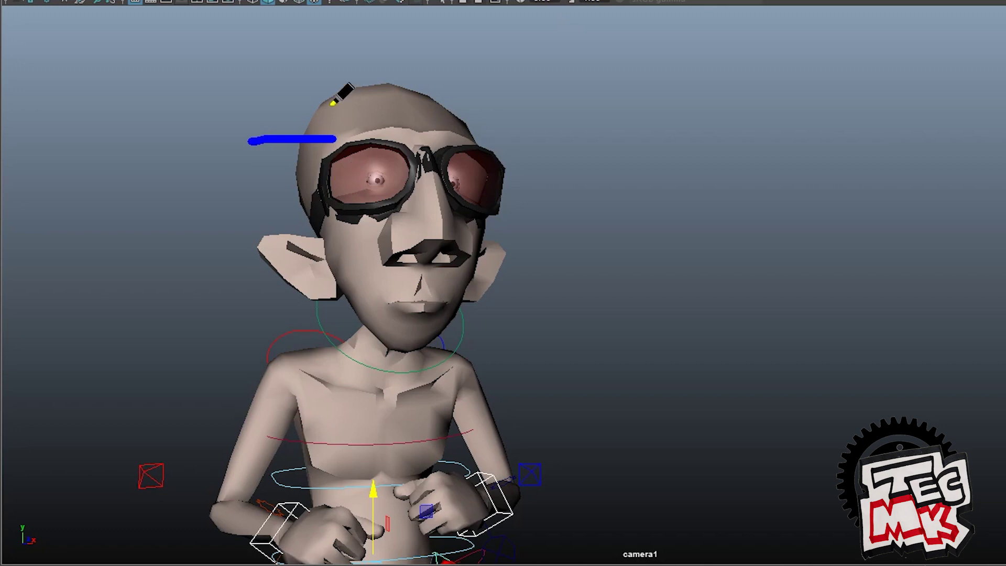
drag(325, 85, 434, 84)
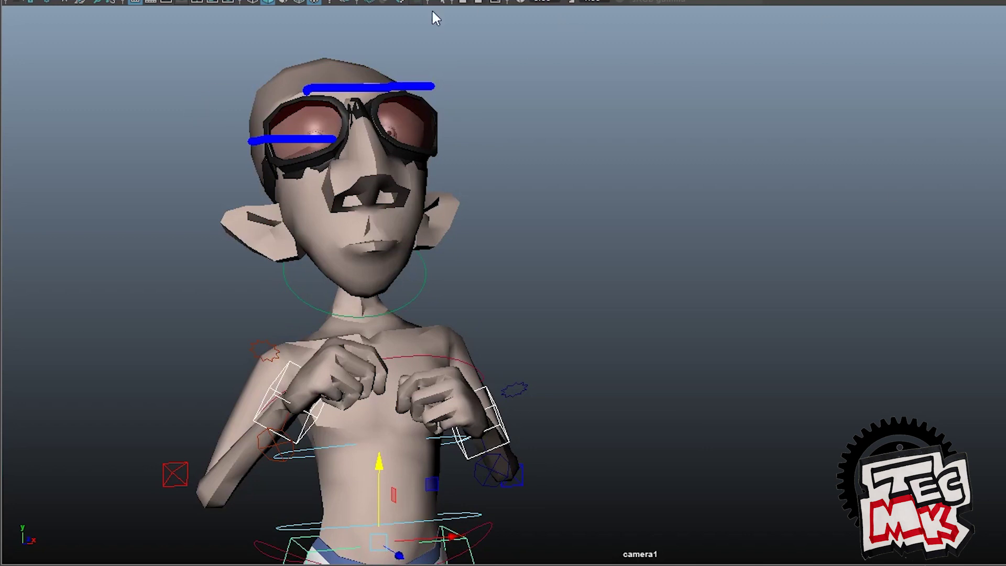
drag(284, 57, 376, 52)
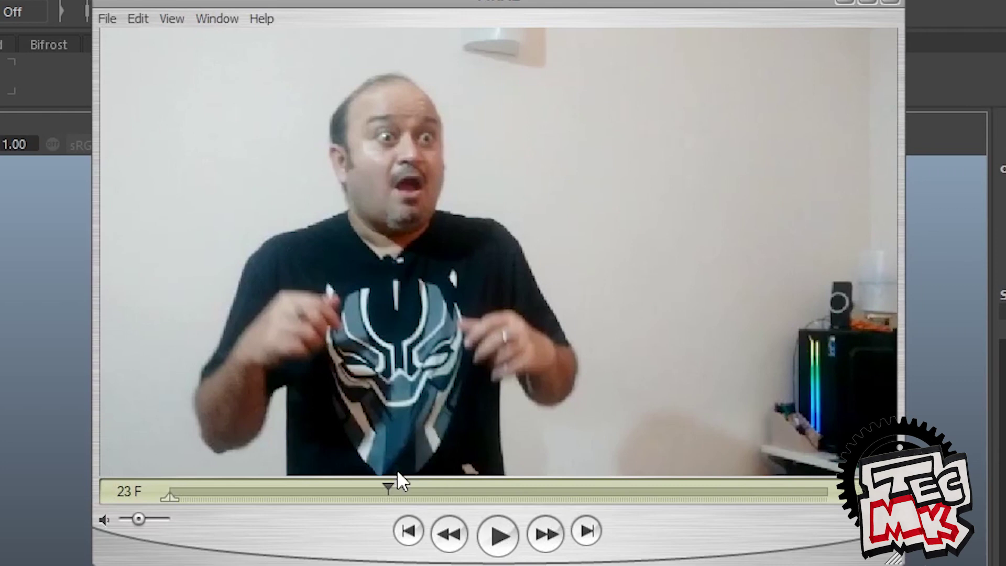
Play the blocked animation and scrub the FINAL reference video to the forward-leaning pose at about frame 52
drag(398, 473, 507, 511)
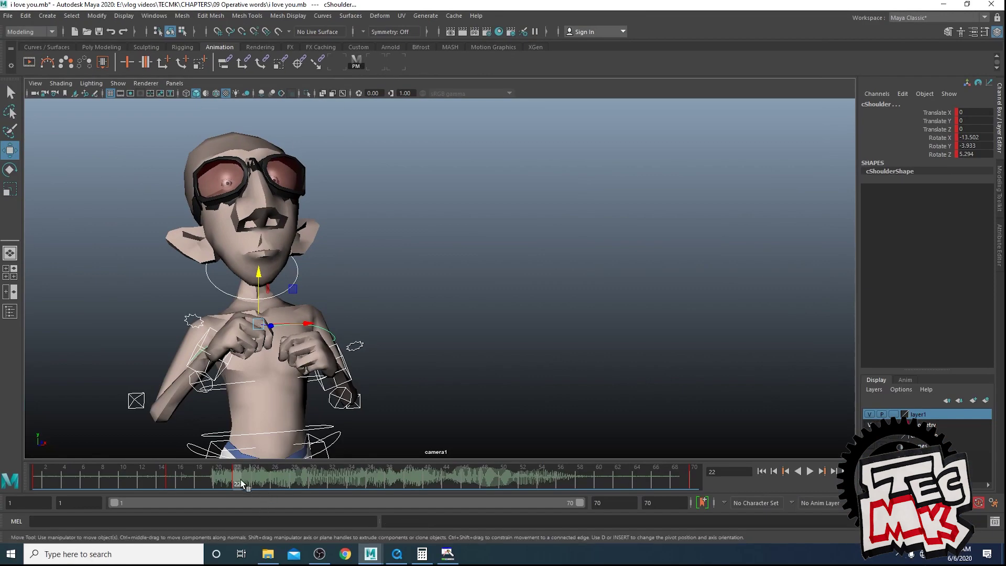
key(alt+v)
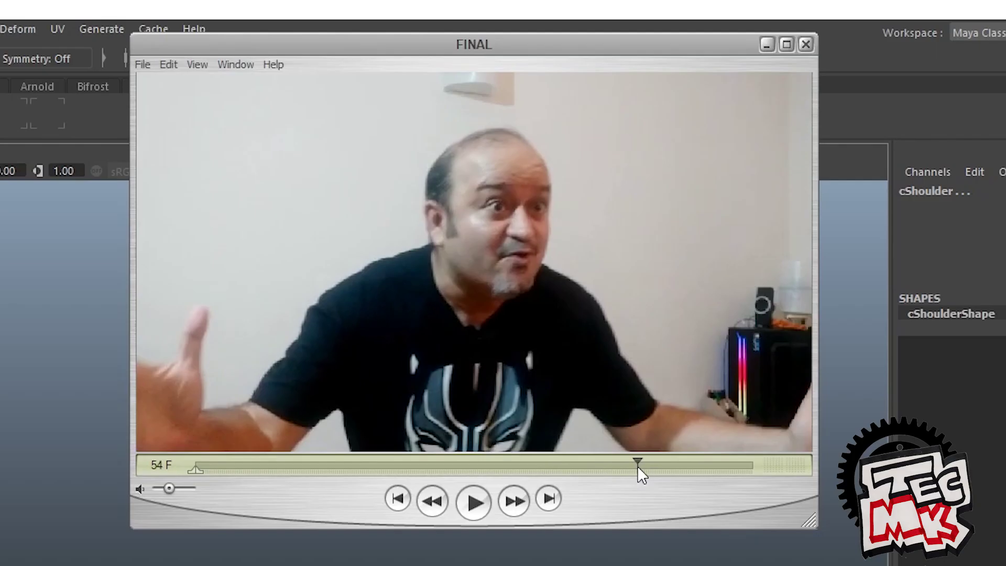
drag(638, 474, 623, 506)
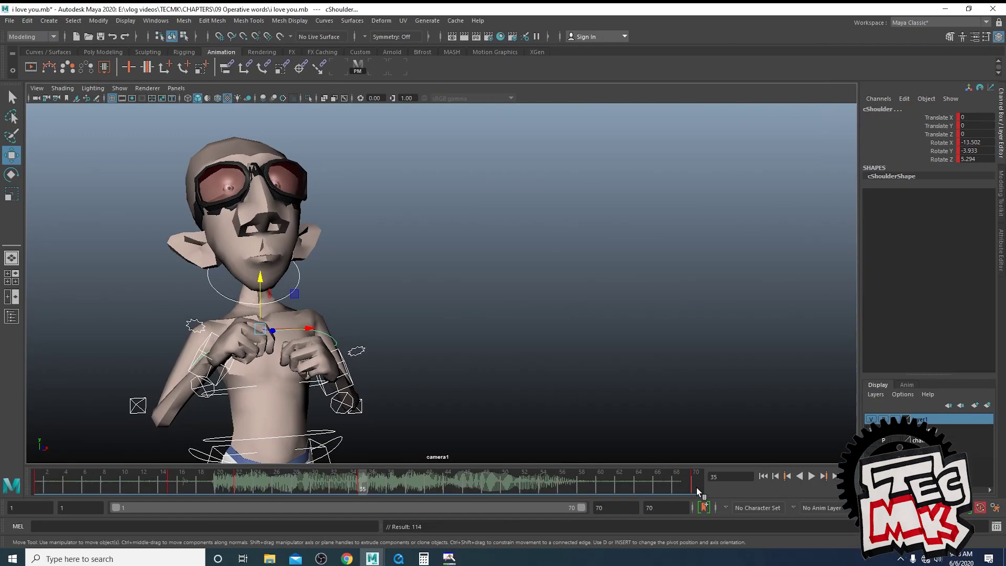
Go to frame 70 and briefly play the animation
click(697, 488)
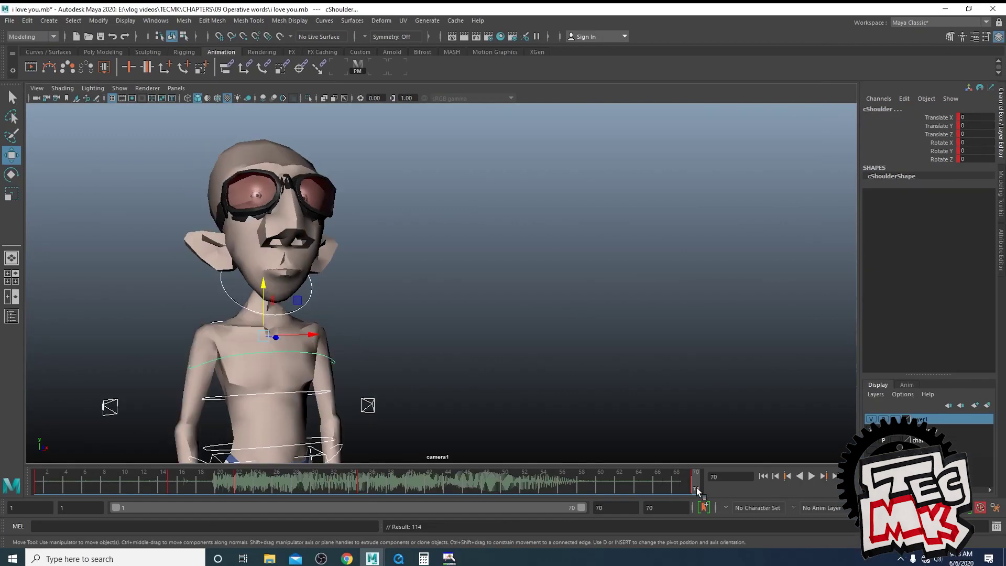
key(alt+v)
key(alt+v)
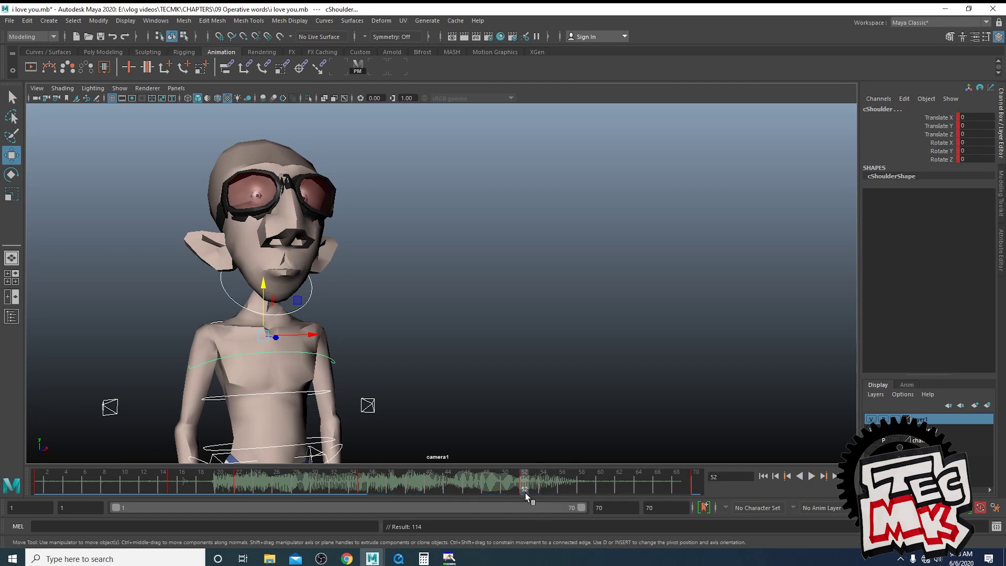
In the perspective view at frame 52, tilt the cCOG control forward to a Rotate X of about 9.76
key(space)
key(space)
alt+drag(574, 386, 532, 395)
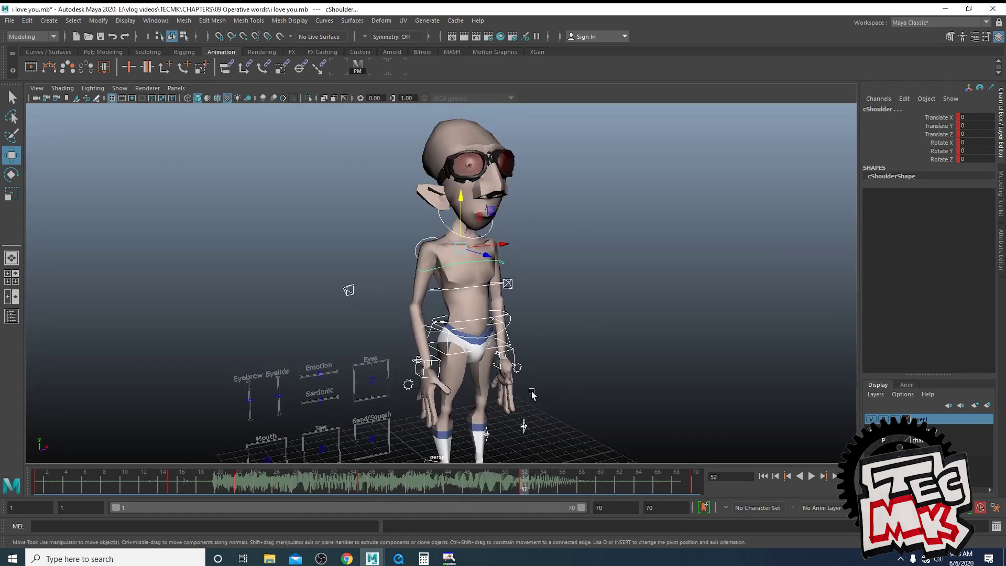
click(457, 352)
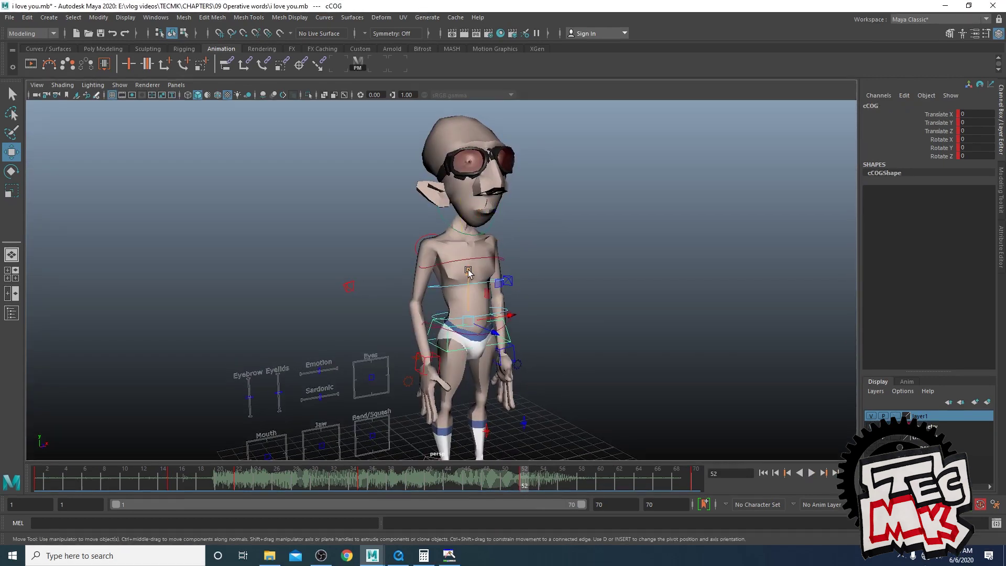
key(e)
drag(493, 304, 500, 263)
Bend the spine controls forward, rotate the cNeck control to a Rotate X of about 29.57 and check the pose through camera1
click(488, 314)
click(492, 289)
click(452, 232)
click(498, 273)
key(space)
key(space)
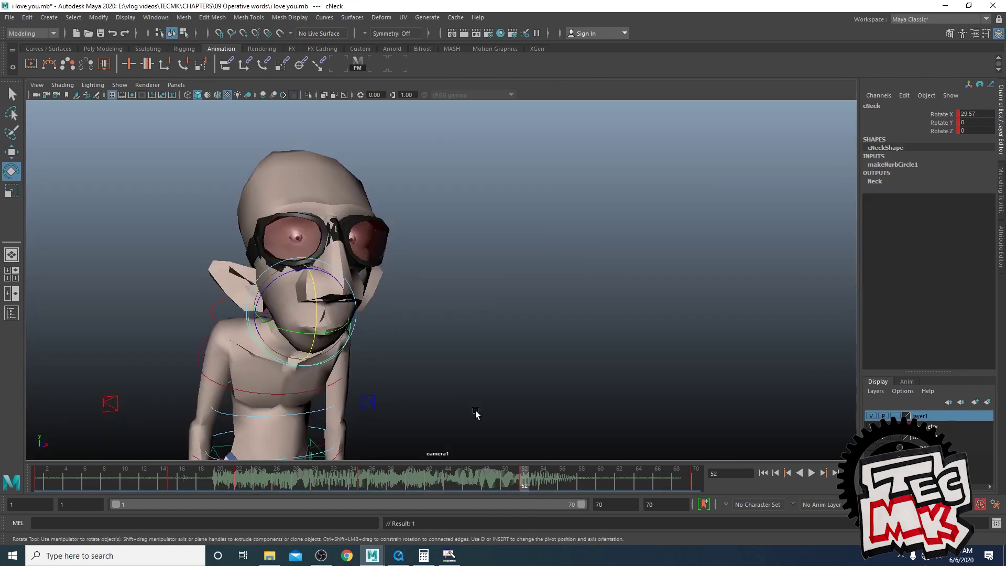
Lower the cCOG control to a Translate Y of about -0.61 at frame 52 and undo its large backward move in Z
key(space)
key(space)
key(w)
click(454, 348)
click(453, 350)
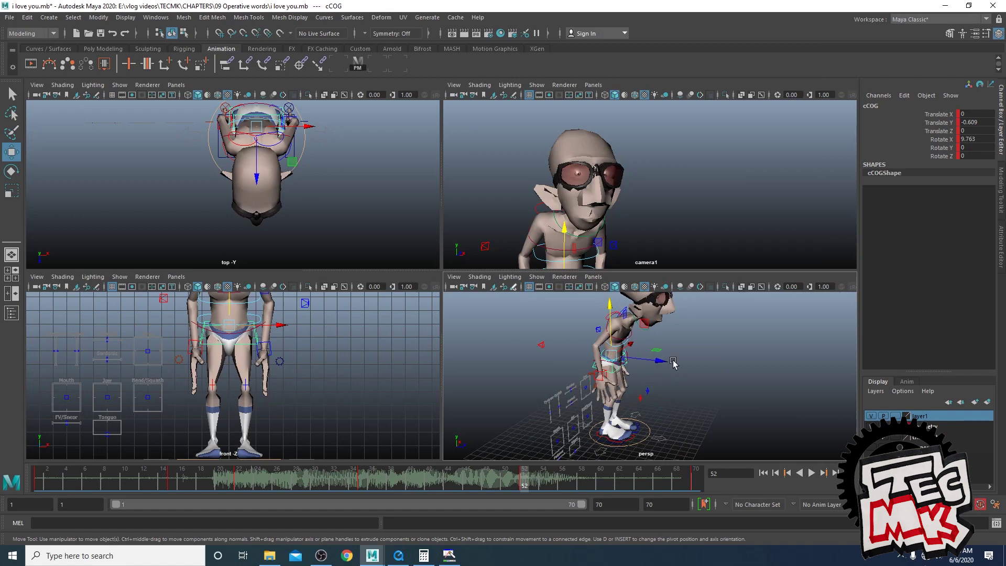
drag(663, 361, 644, 442)
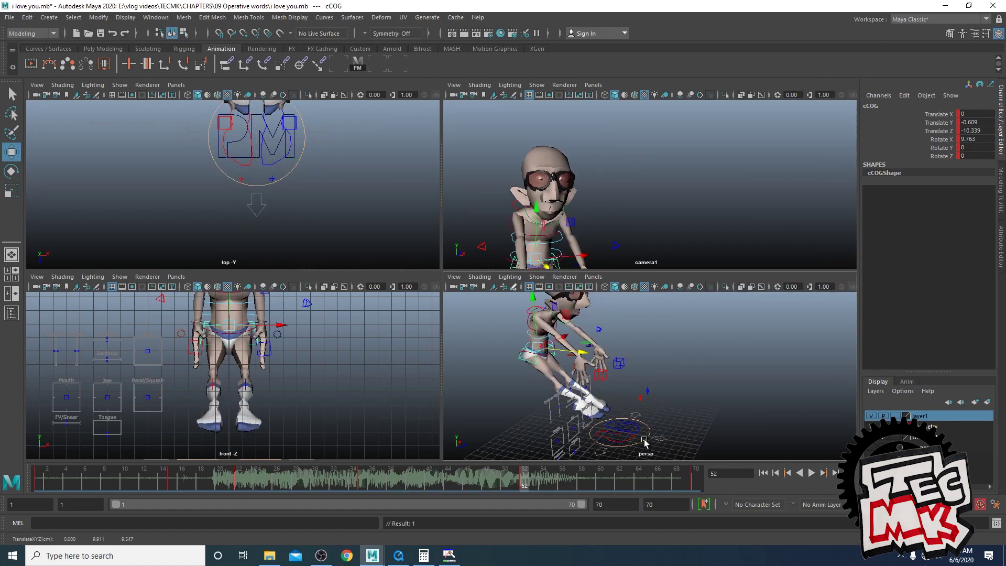
key(ctrl+z)
Check the actor's forward-leaning pose around frame 54 in the FINAL window and return to Maya
click(398, 556)
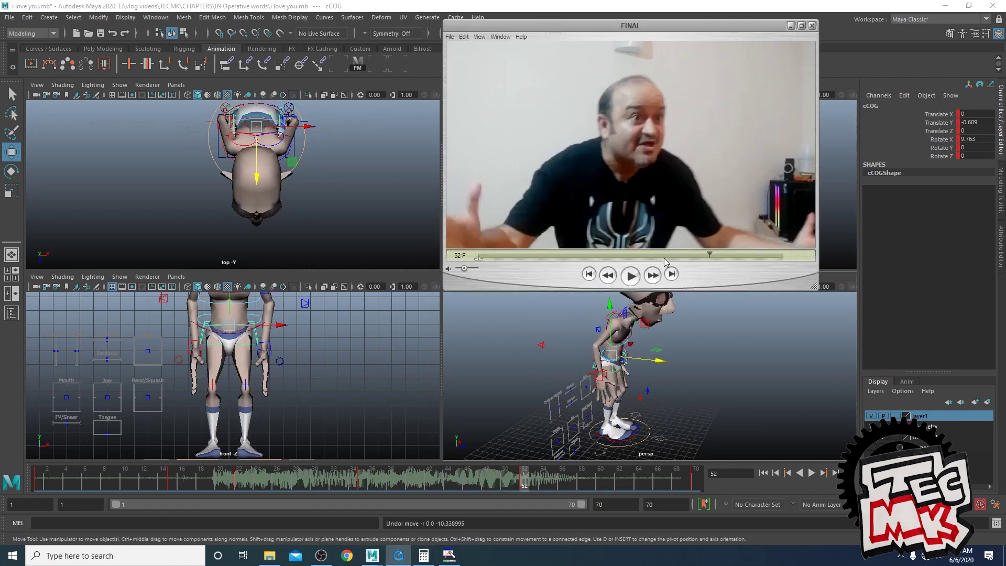
mouse_move(703, 258)
mouse_down()
mouse_move(682, 259)
mouse_move(721, 262)
mouse_up()
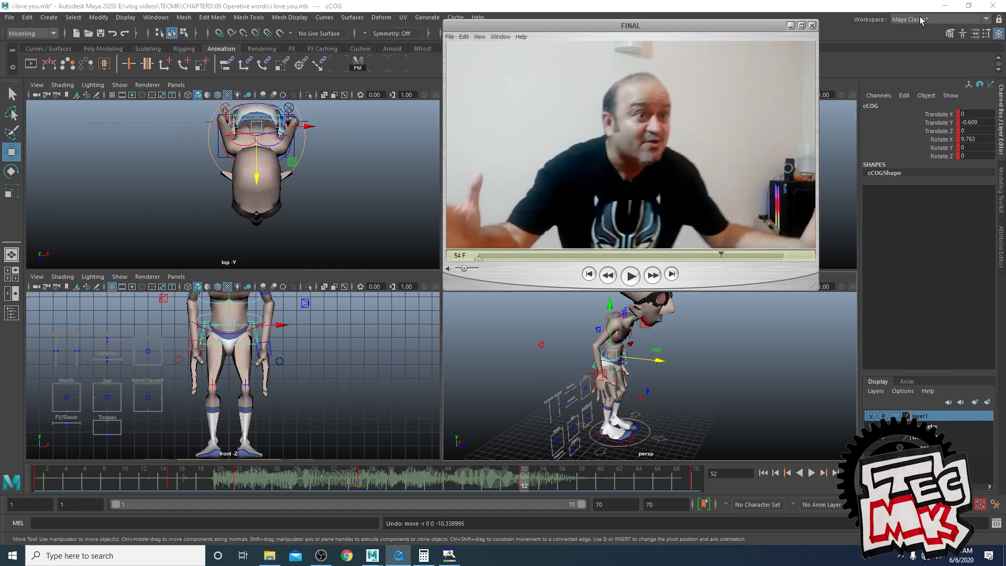
click(899, 5)
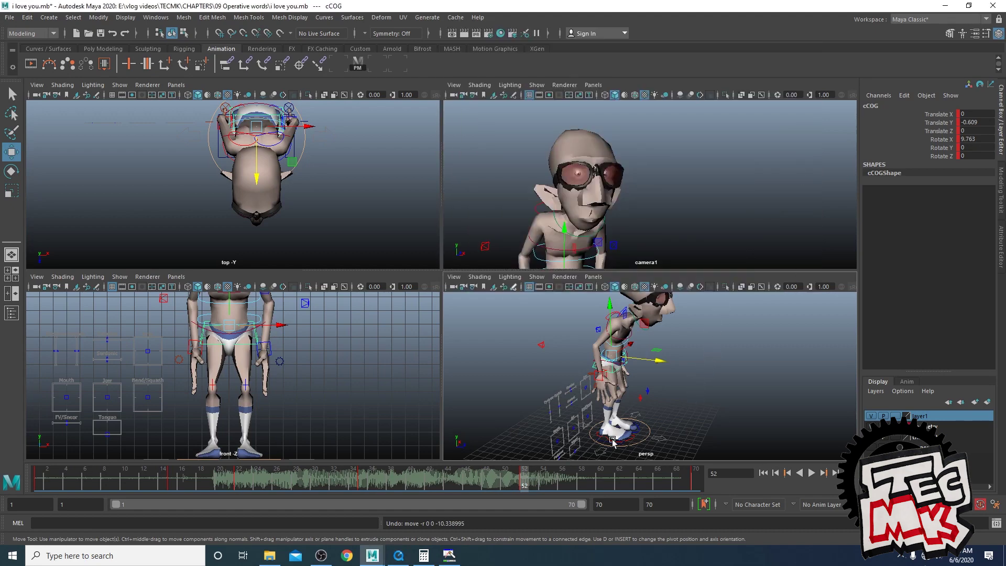
Move the cCOG control forward to a Translate Z of about 1.07 at frame 52 and check the pose through camera1
key(space)
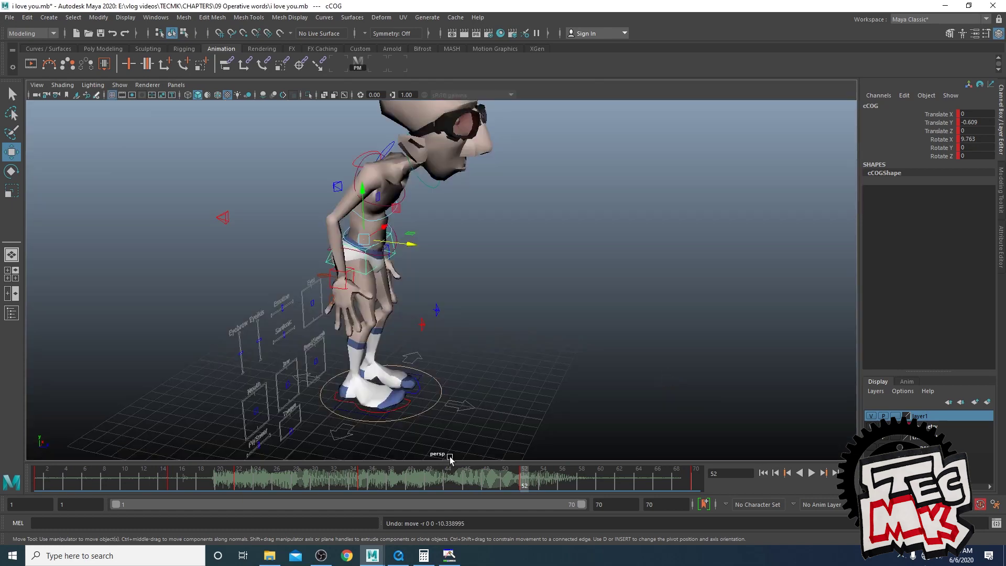
drag(362, 485, 524, 483)
drag(414, 246, 427, 247)
alt+drag(463, 292, 346, 328)
key(space)
key(space)
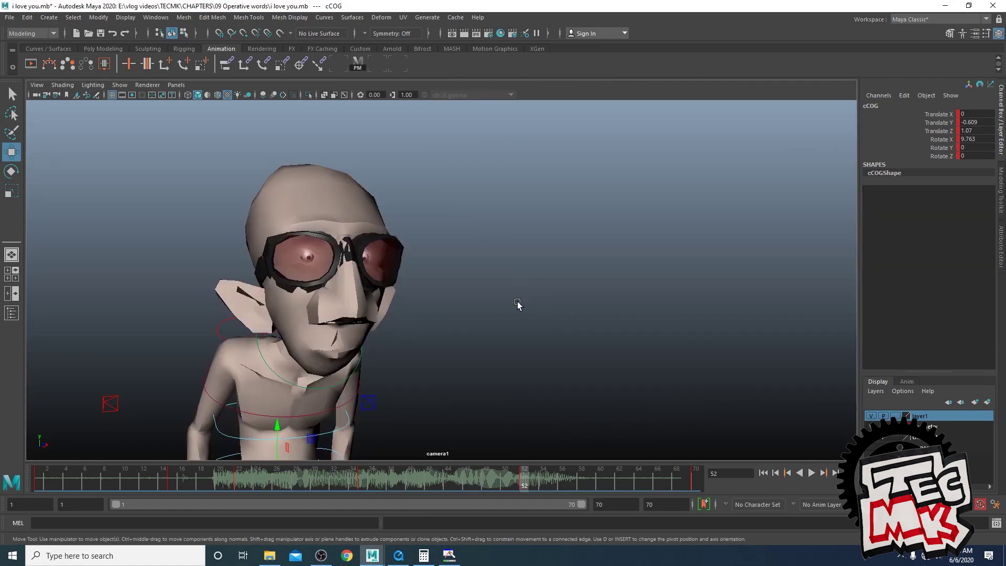
Move the cFootR control forward to a Translate Z of about 3.95 at frame 52
key(space)
key(space)
alt+drag(506, 407, 527, 291)
click(451, 391)
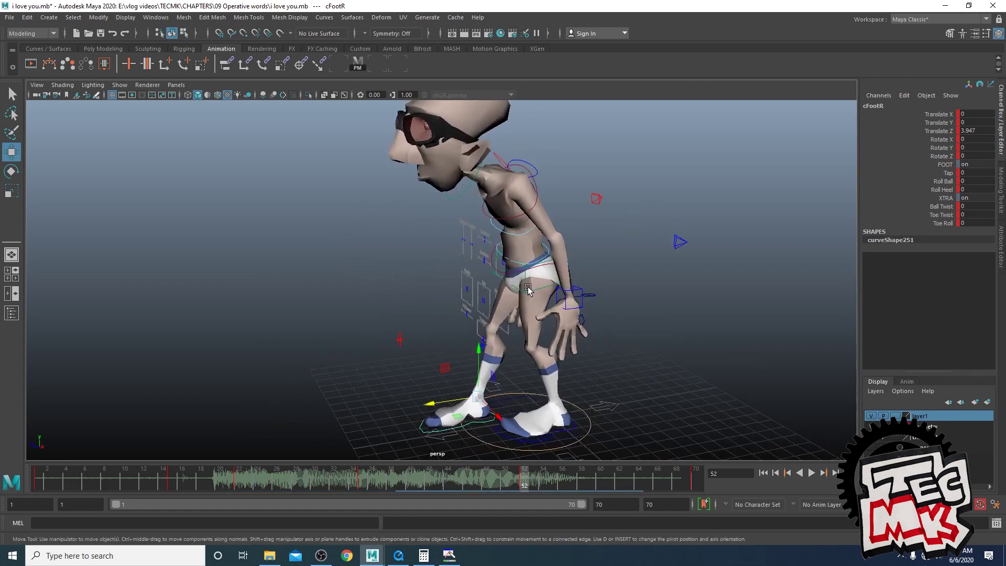
click(526, 289)
drag(528, 207, 431, 318)
click(461, 427)
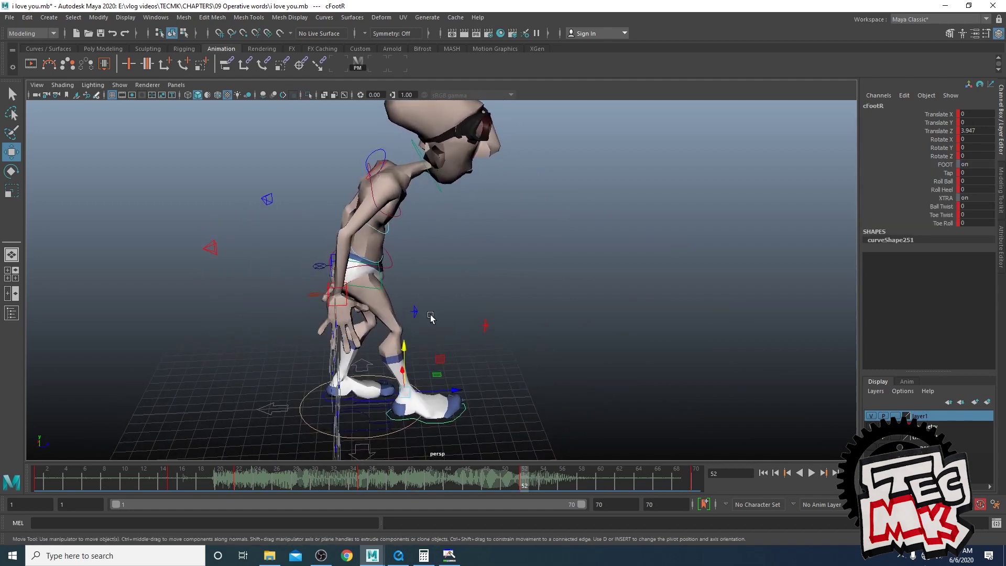
Set the cCOG control to a Translate Y of about -0.81 and Translate Z of about 1.28, and compare the pose with the reference video
click(384, 285)
drag(406, 256, 414, 255)
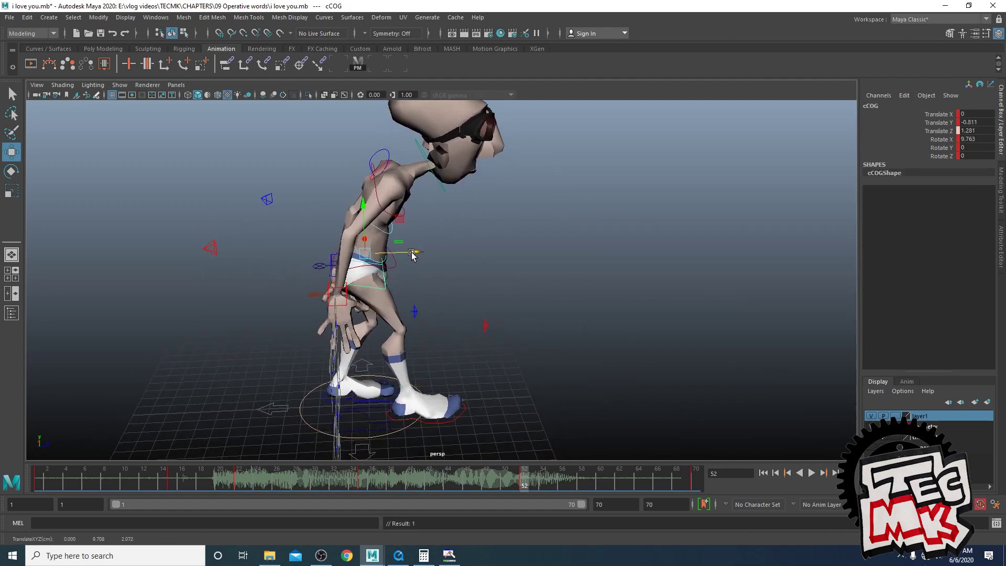
key(space)
key(space)
click(398, 556)
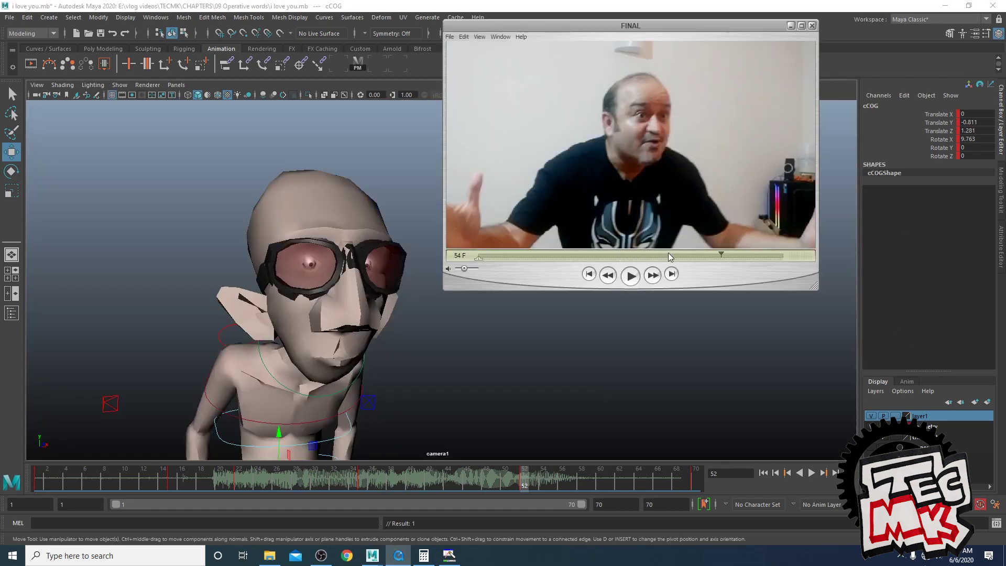
key(alt+Tab)
key(space)
drag(538, 321, 605, 396)
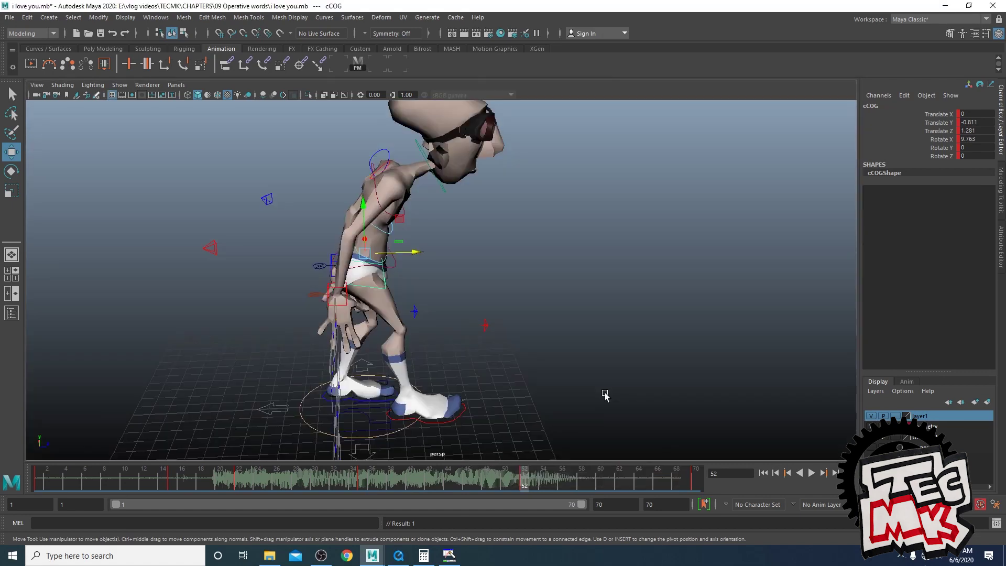
Try moving the cFootR control back to a Translate Z of about -0.15 and undo that move
click(447, 419)
drag(446, 420, 386, 406)
alt+drag(471, 360, 466, 391)
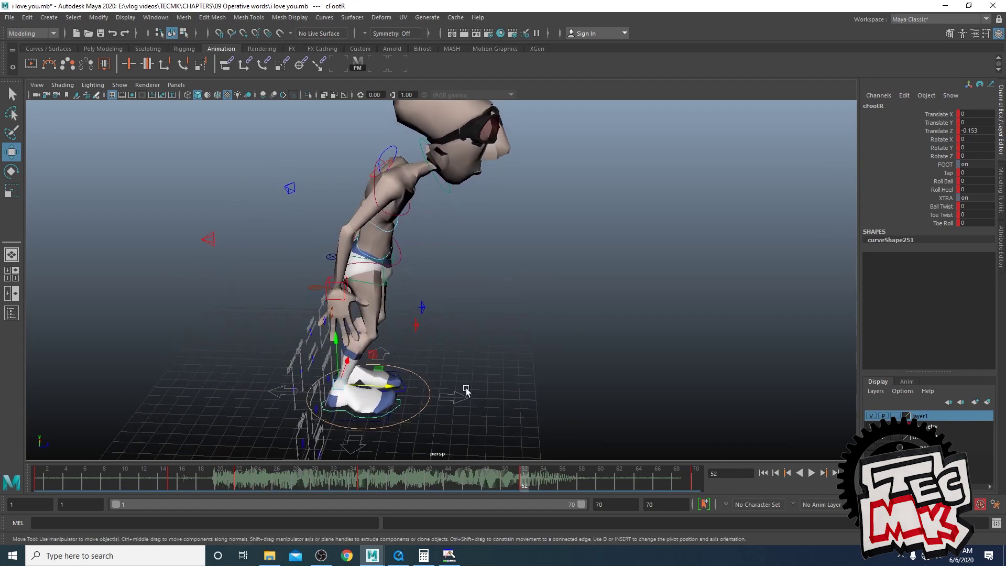
key(ctrl+z)
Rotate the control around the character's hips slightly in two small adjustments at frame 52
alt+drag(511, 344, 357, 331)
mouse_move(539, 310)
alt+mouse_down()
mouse_move(548, 304)
mouse_move(546, 314)
alt+mouse_up()
scroll(547, 303, up, 2)
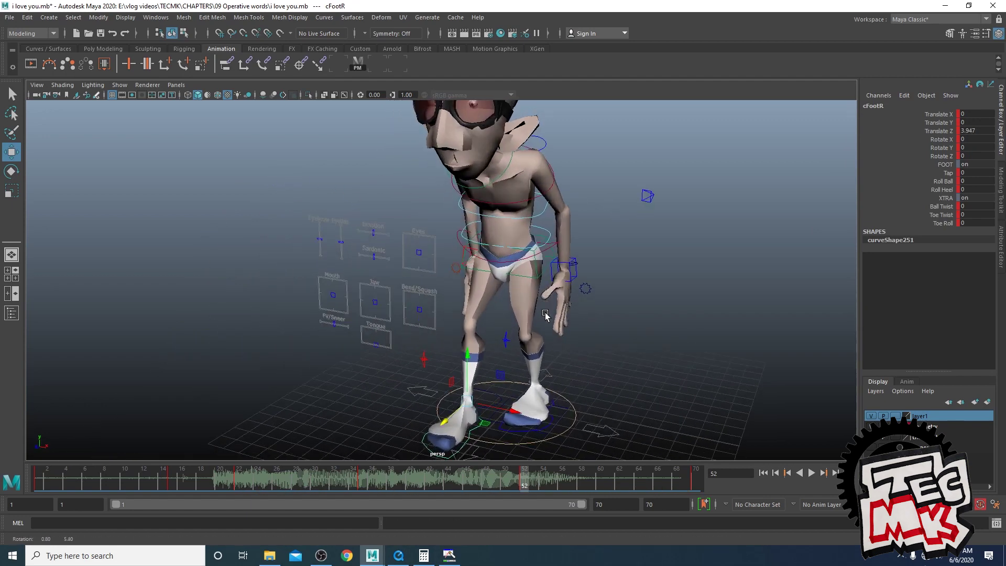
click(533, 279)
key(e)
drag(516, 259, 530, 259)
alt+drag(447, 318, 448, 356)
drag(515, 272, 518, 273)
alt+drag(543, 339, 525, 251)
Rotate the cShoulder control to about 12.45, -6.68 and -1.48 in X, Y and Z and check the pose through camera1
click(644, 252)
click(561, 250)
click(567, 220)
click(568, 204)
drag(523, 197, 513, 201)
key(space)
key(space)
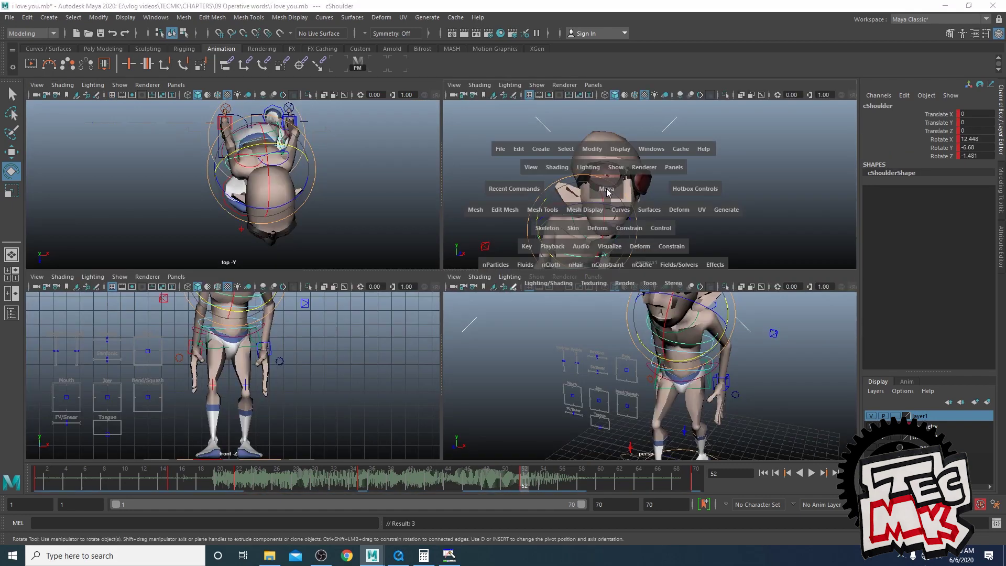
alt+drag(591, 334, 602, 334)
click(562, 215)
drag(538, 203, 526, 195)
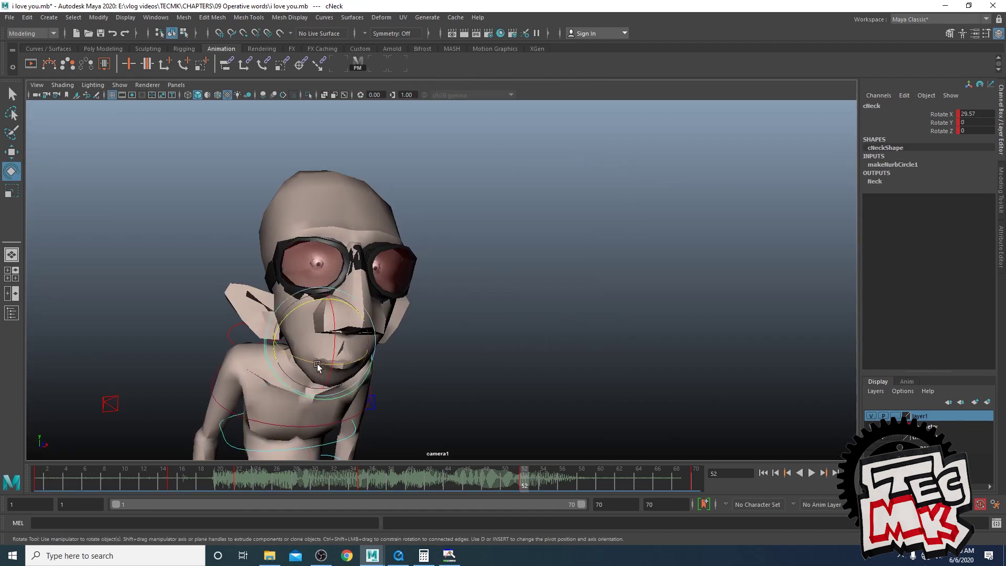
mouse_move(480, 483)
mouse_down()
mouse_move(171, 486)
mouse_move(483, 492)
mouse_up()
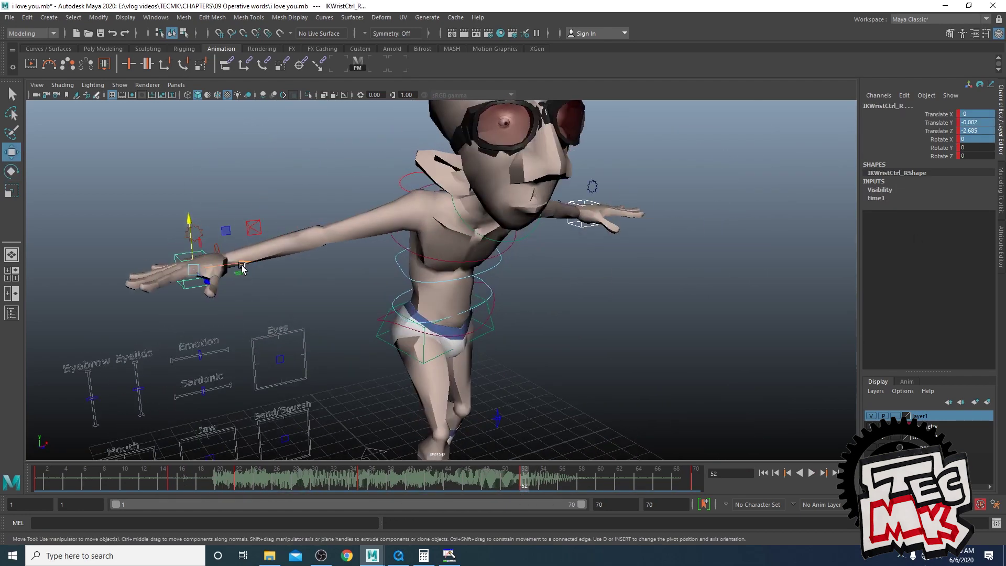
Pose both IK wrist controls with open palms, placing IKWristCtrl_L at about -6.51, -1.90, 2.23, and adjust the fingers' Spread Index
drag(214, 270, 330, 286)
key(w)
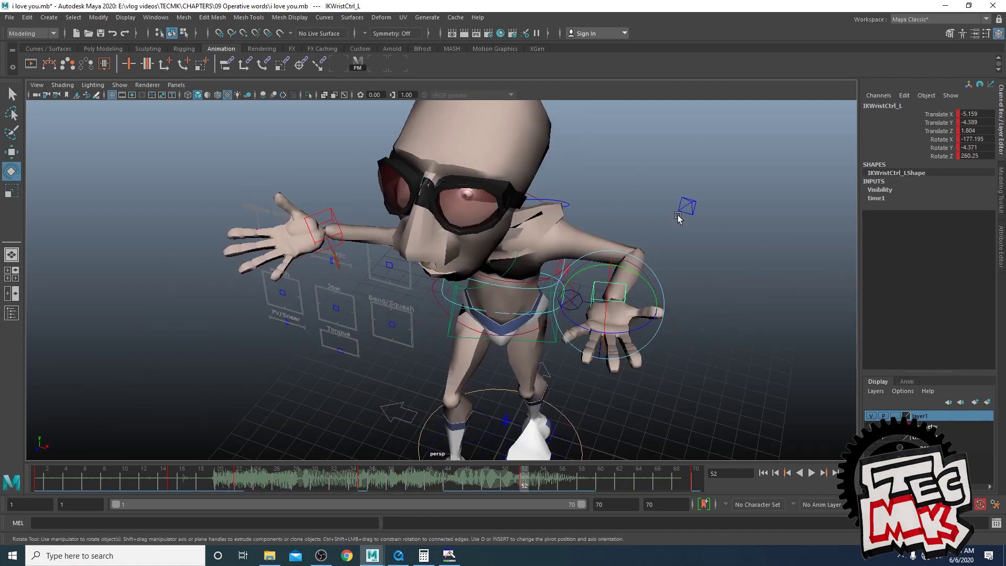
drag(686, 209, 612, 217)
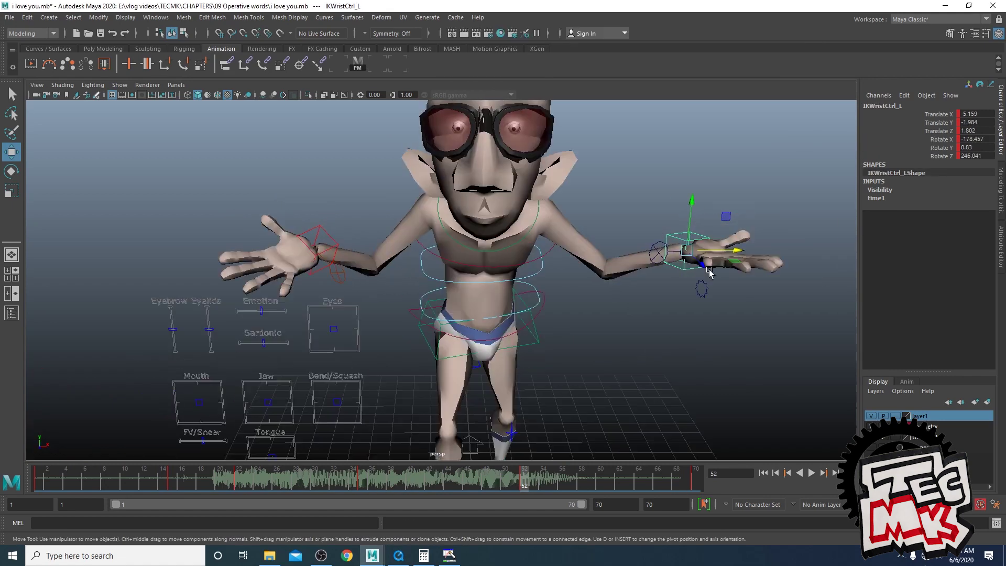
drag(709, 273, 705, 278)
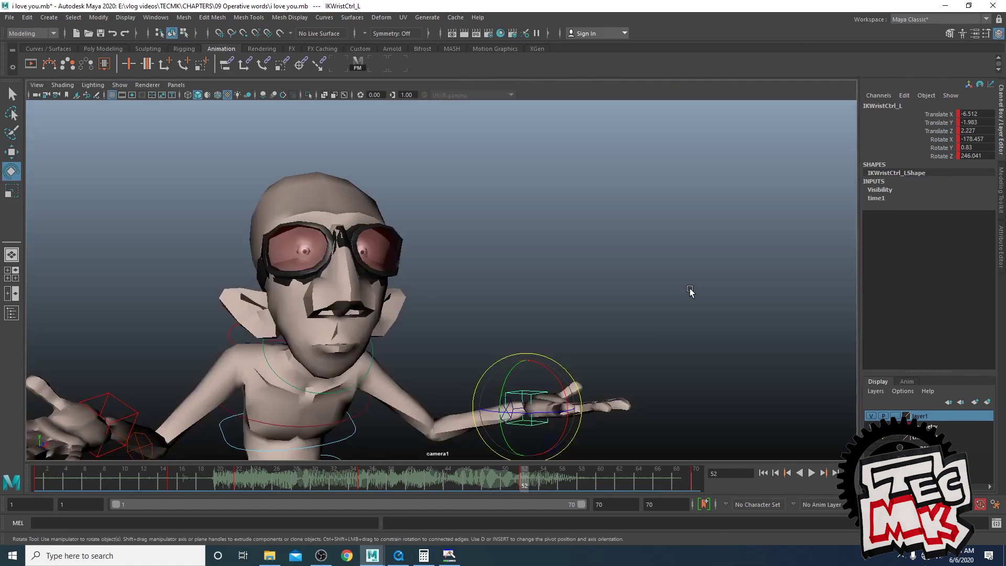
drag(524, 390, 530, 416)
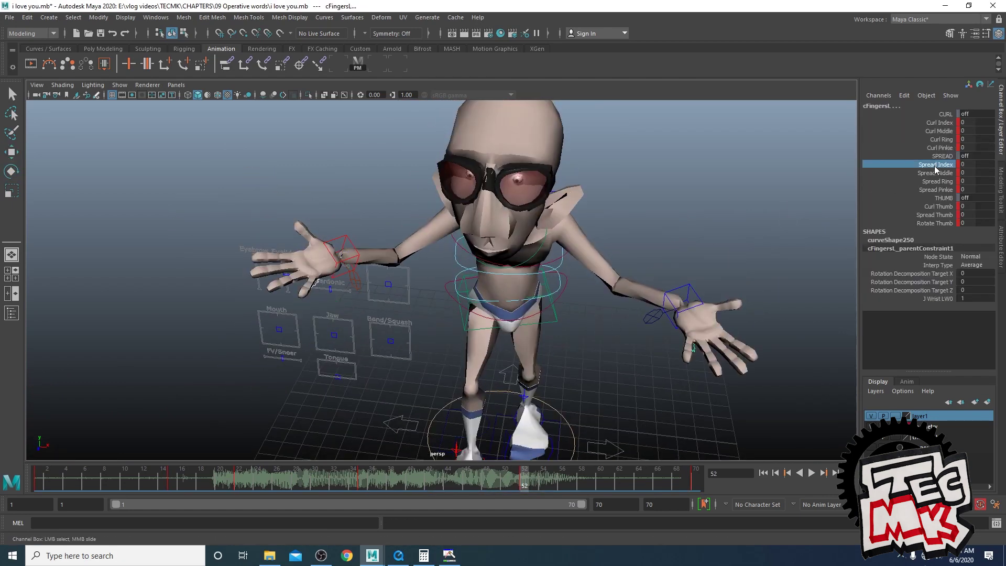
middle_drag(813, 204, 833, 204)
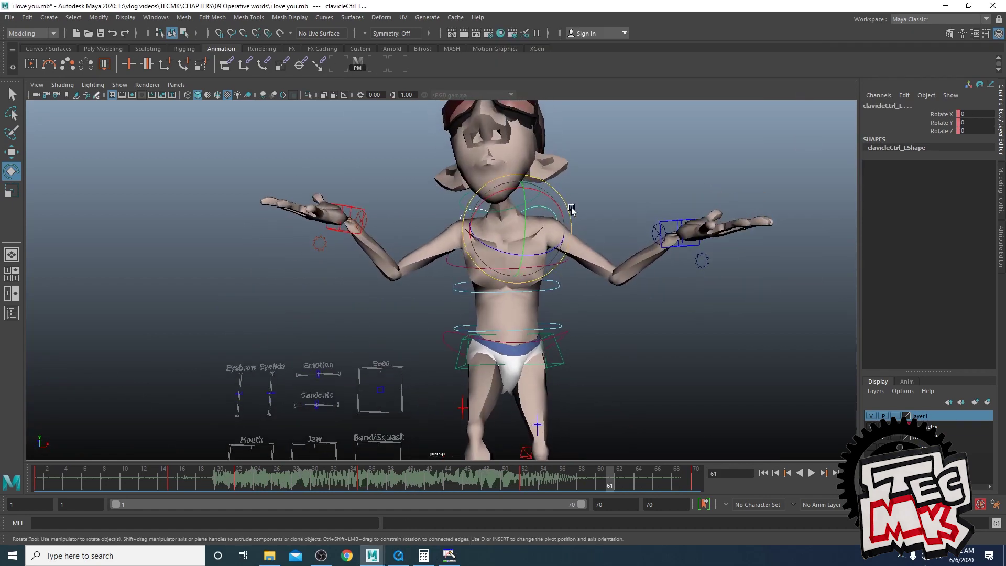
Rotate both clavicle controls to a Rotate X of about -36.17 at frame 61 and compare the camera1 pose with the reference video
drag(553, 198, 544, 193)
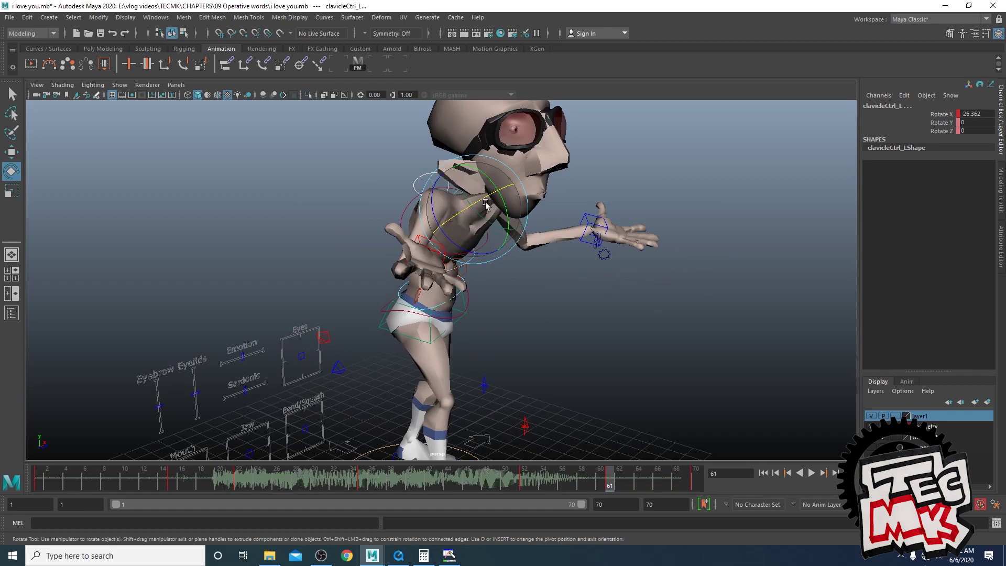
drag(486, 204, 480, 201)
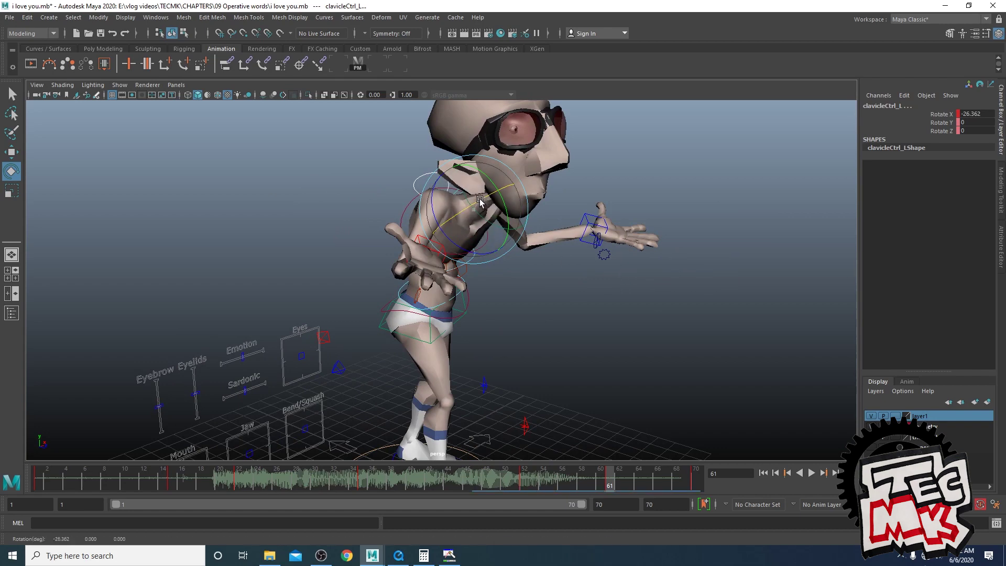
alt+drag(489, 200, 446, 204)
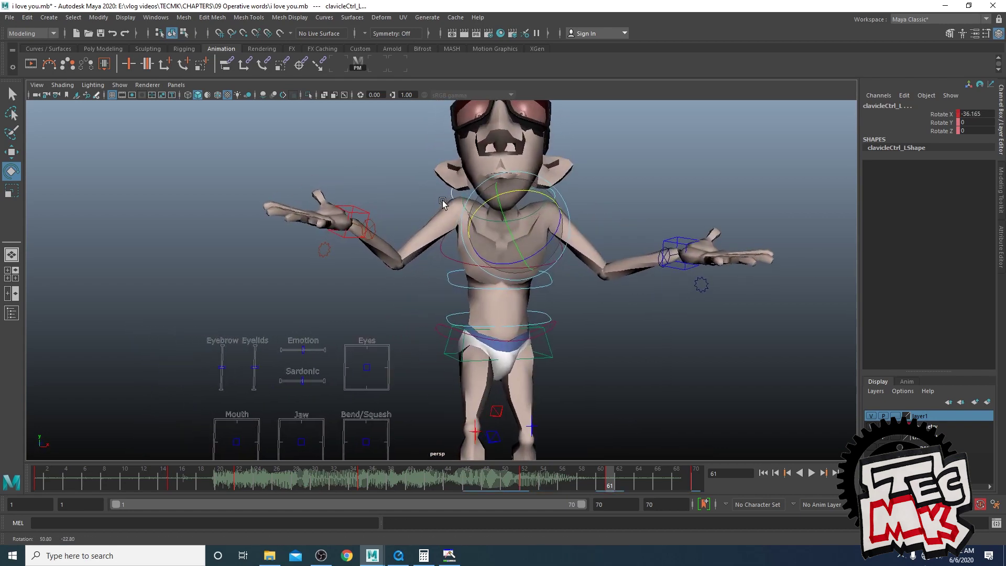
key(space)
key(space)
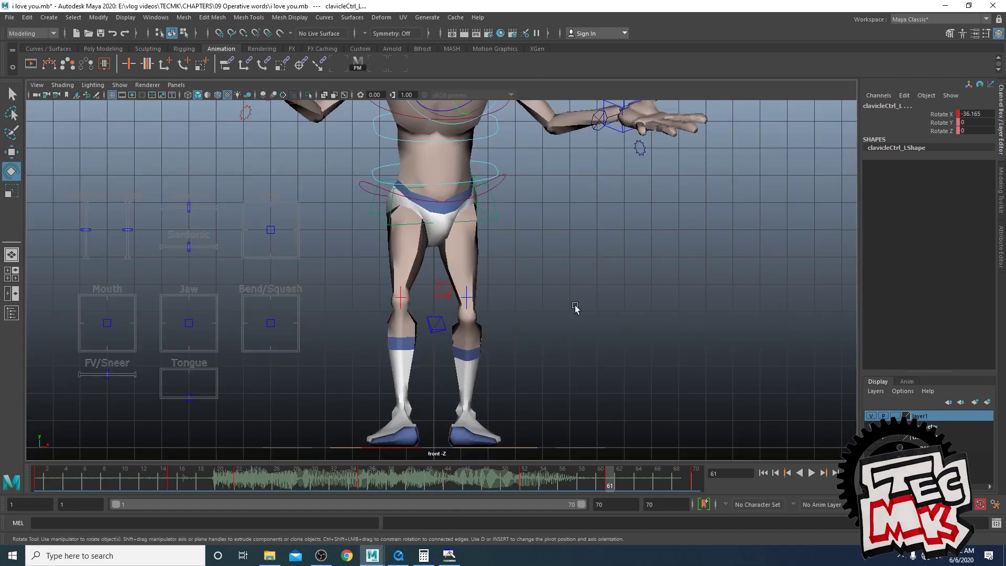
key(space)
key(space)
key(space)
key(space)
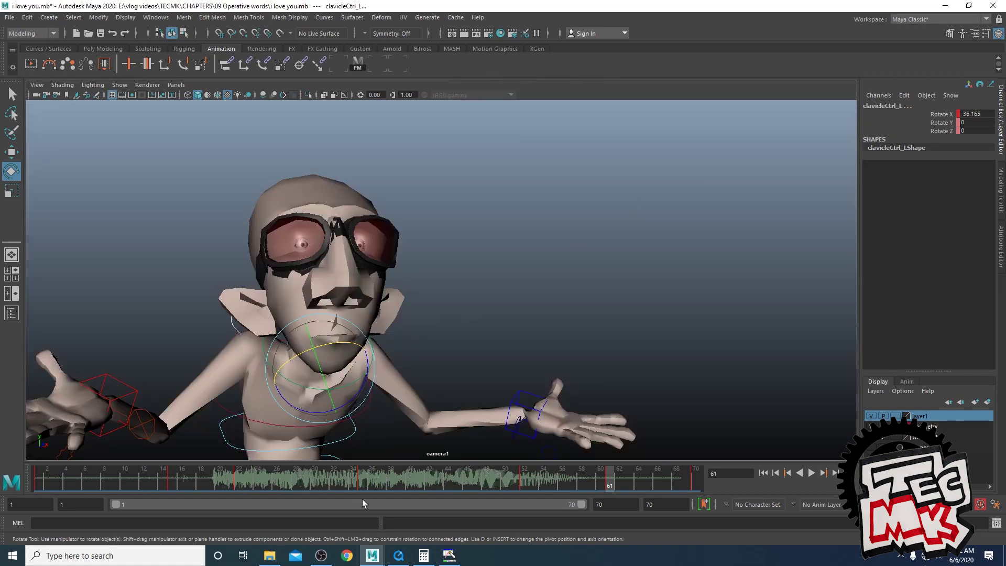
click(398, 555)
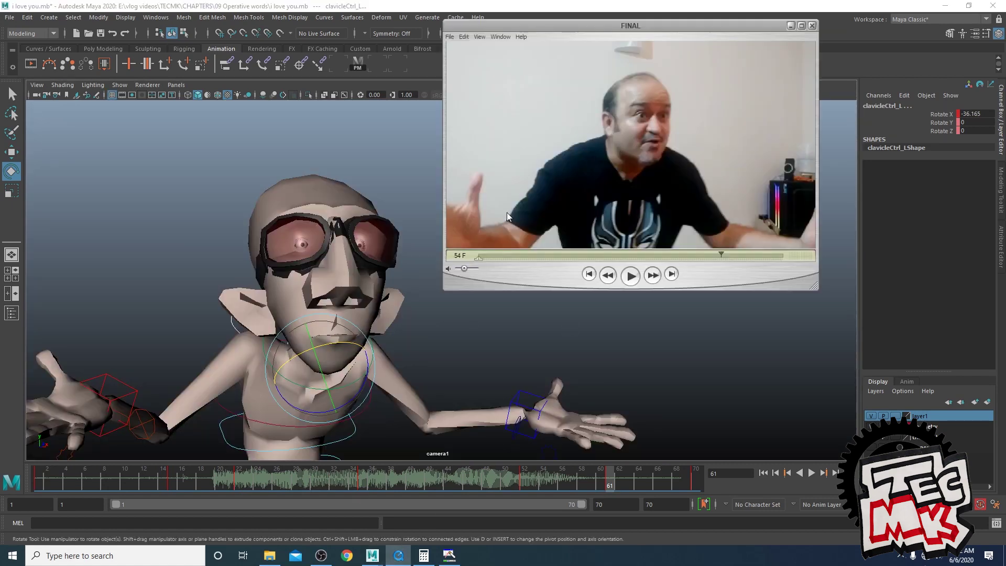
drag(337, 348, 340, 341)
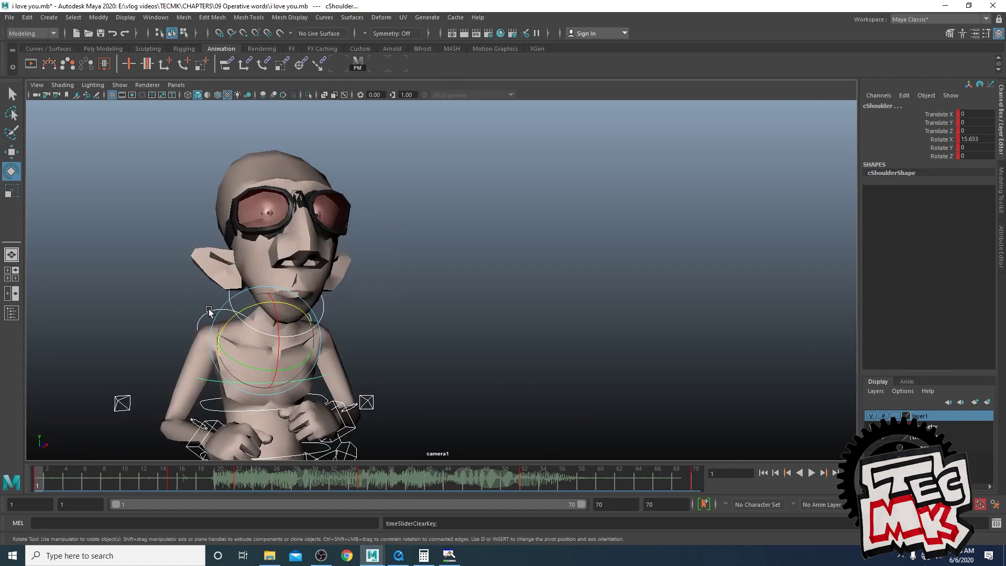
Check clavicleCtrl_R at frame 1 and rotate both clavicle controls slightly at frame 22
click(209, 312)
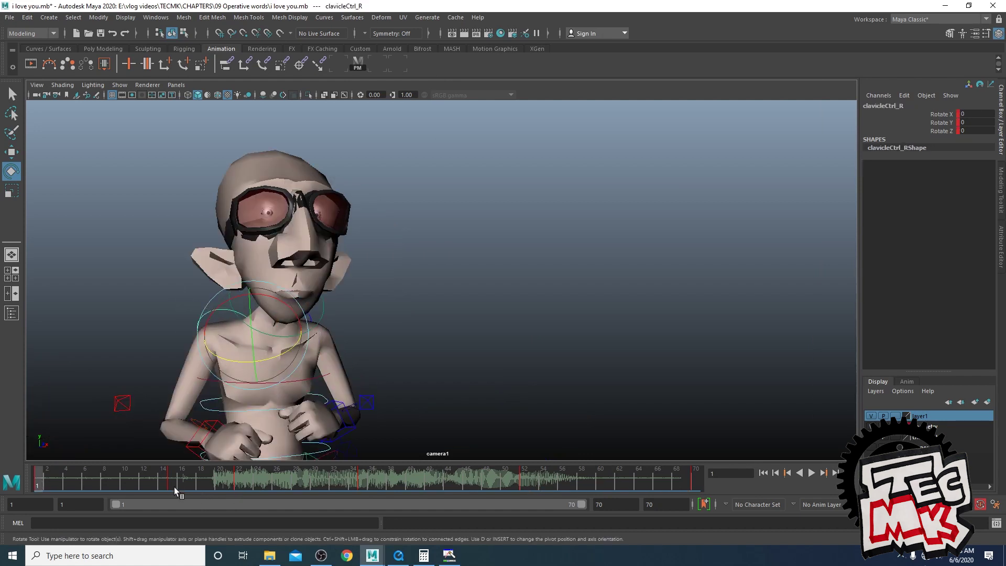
drag(174, 487, 235, 487)
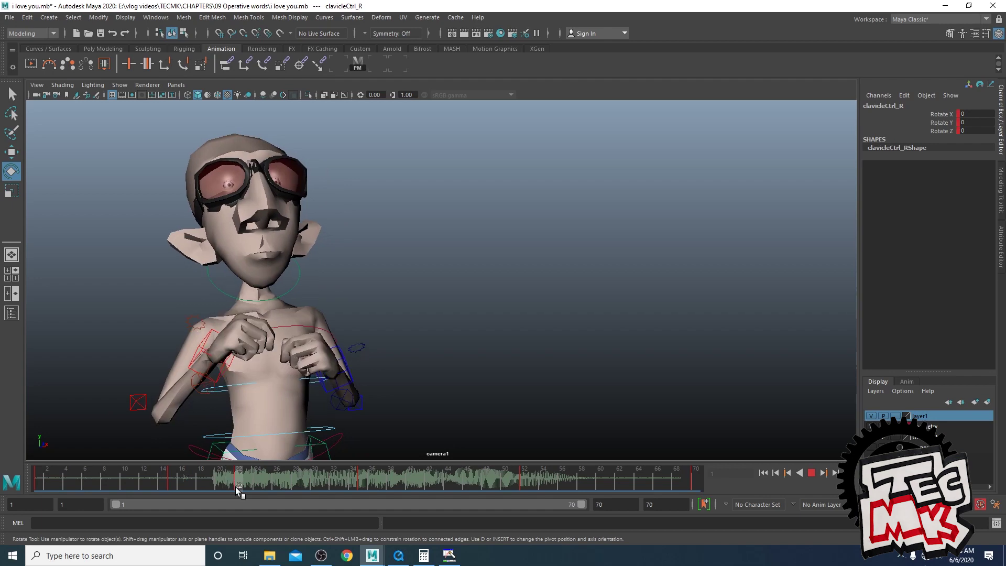
click(189, 290)
key(space)
key(space)
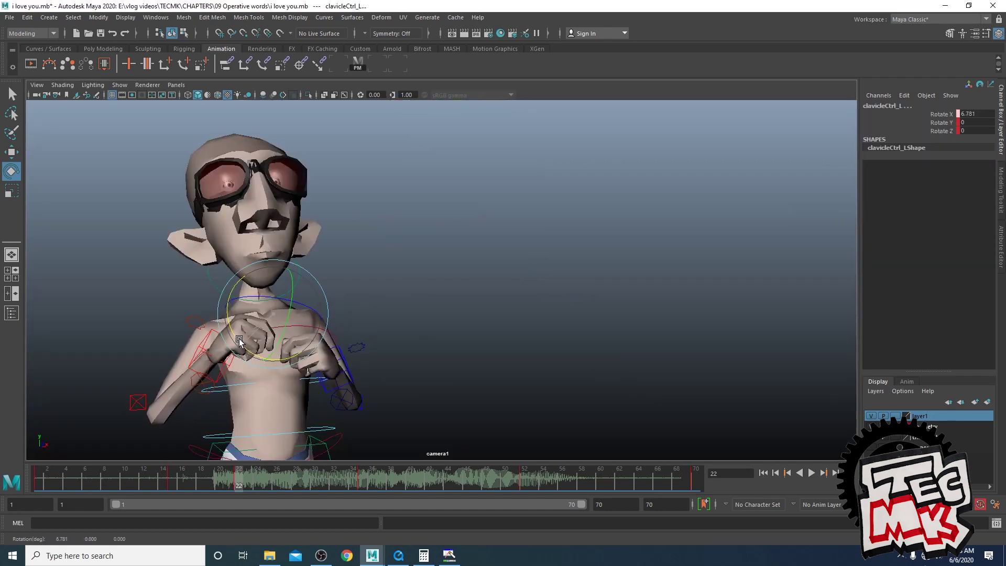
drag(246, 341, 259, 358)
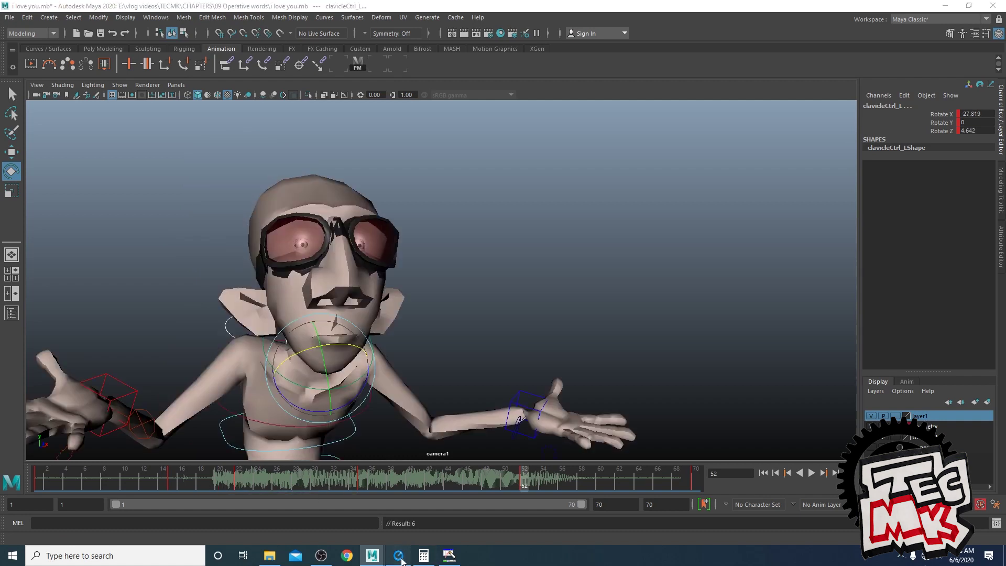
Scrub the reference video and the timeline before the forward lean, and key all the selected controls at frame 42
click(399, 555)
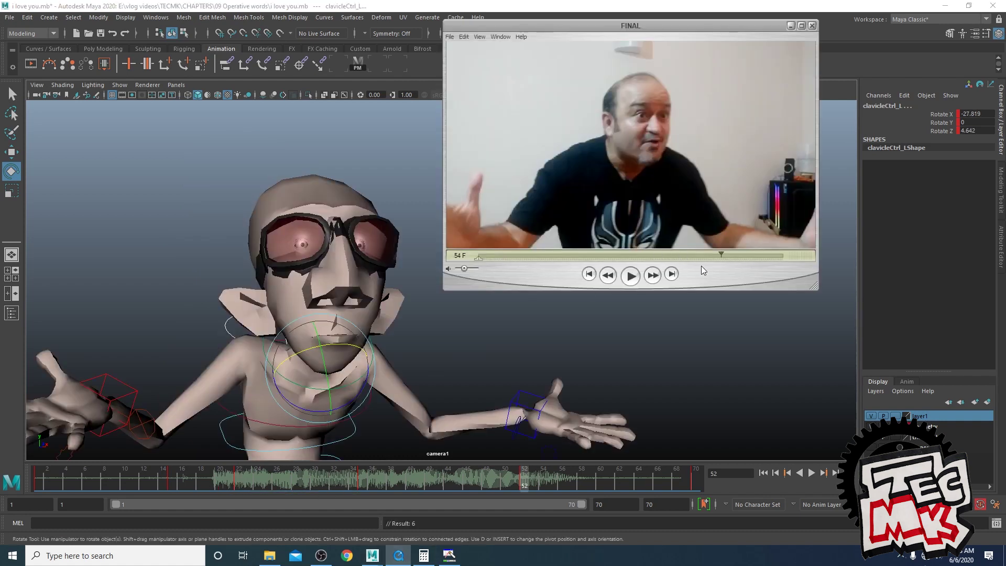
drag(722, 253, 627, 281)
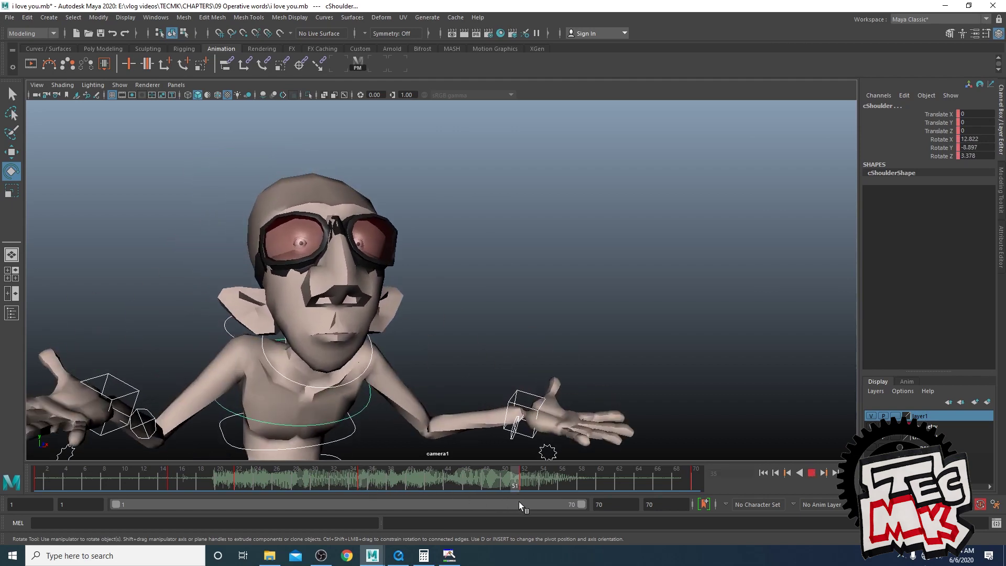
click(446, 486)
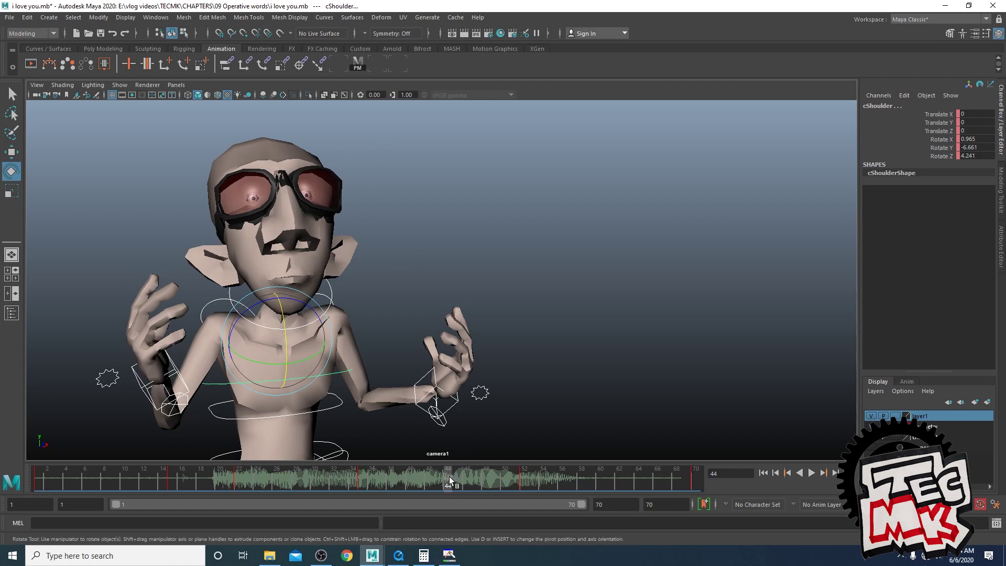
mouse_move(447, 482)
mouse_down()
mouse_move(360, 483)
mouse_move(430, 489)
mouse_up()
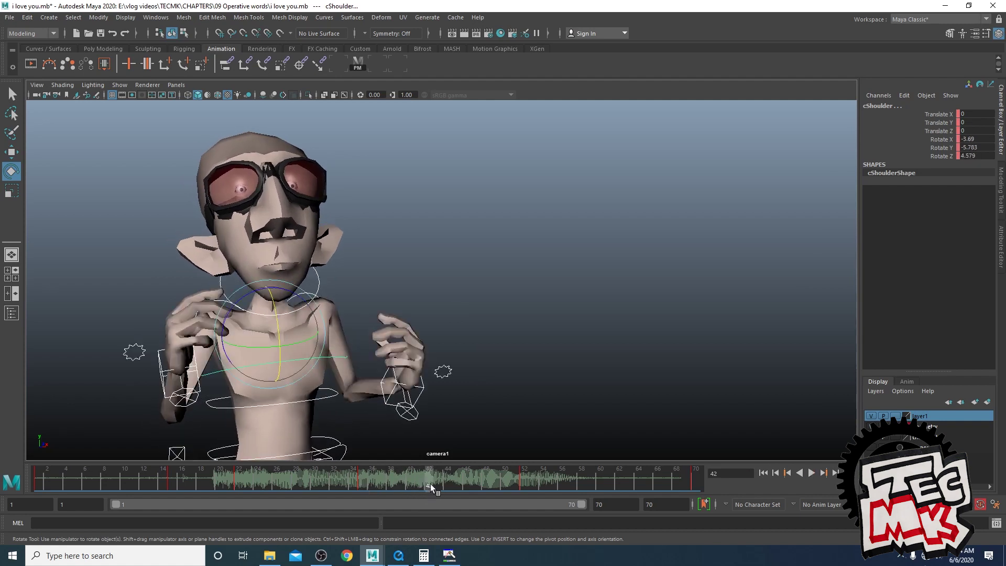
drag(429, 485, 521, 484)
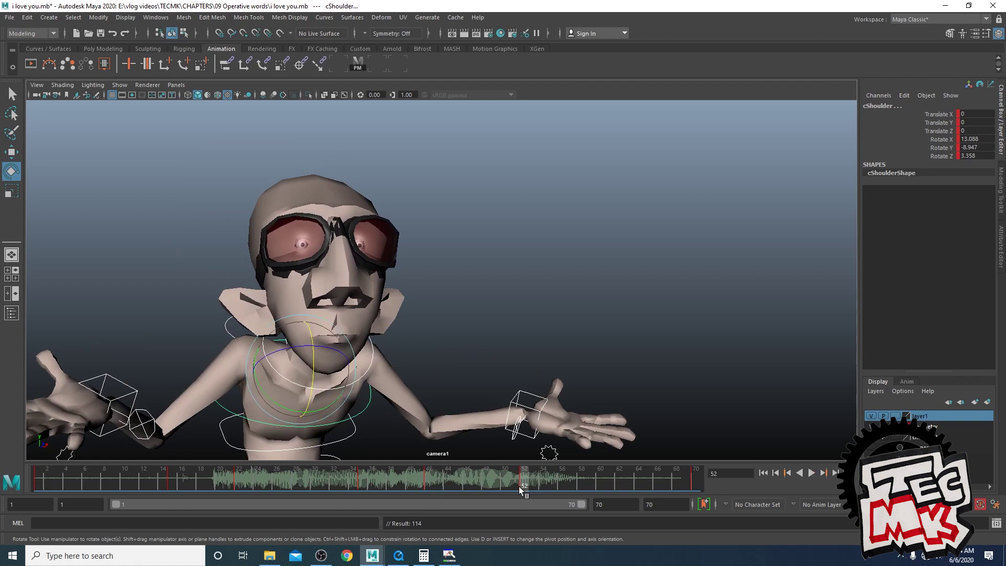
key(comma)
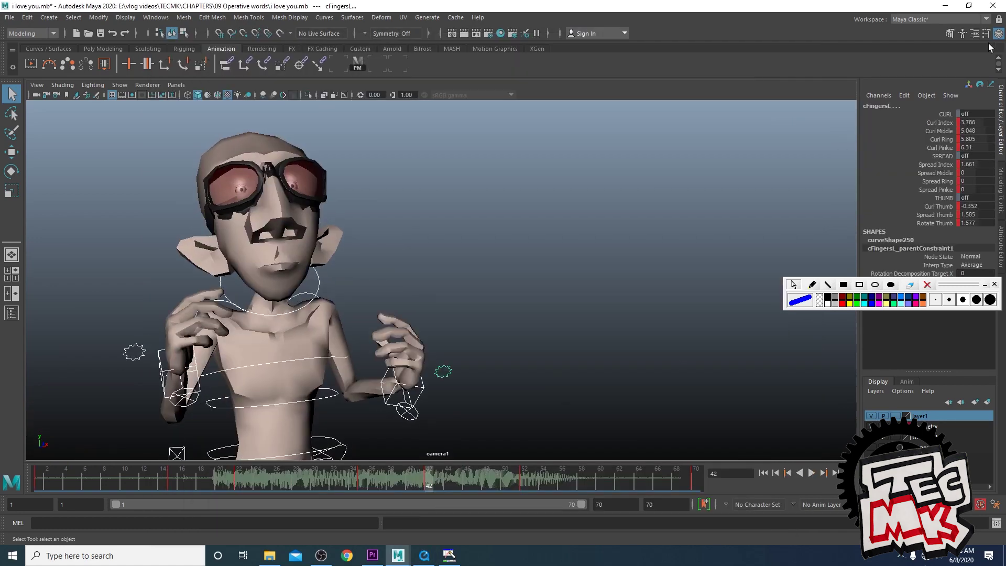
Shrink the Maya window and place the FINAL reference video beside it
click(969, 6)
click(916, 7)
mouse_move(916, 8)
mouse_down()
mouse_move(908, 14)
mouse_move(929, 19)
mouse_up()
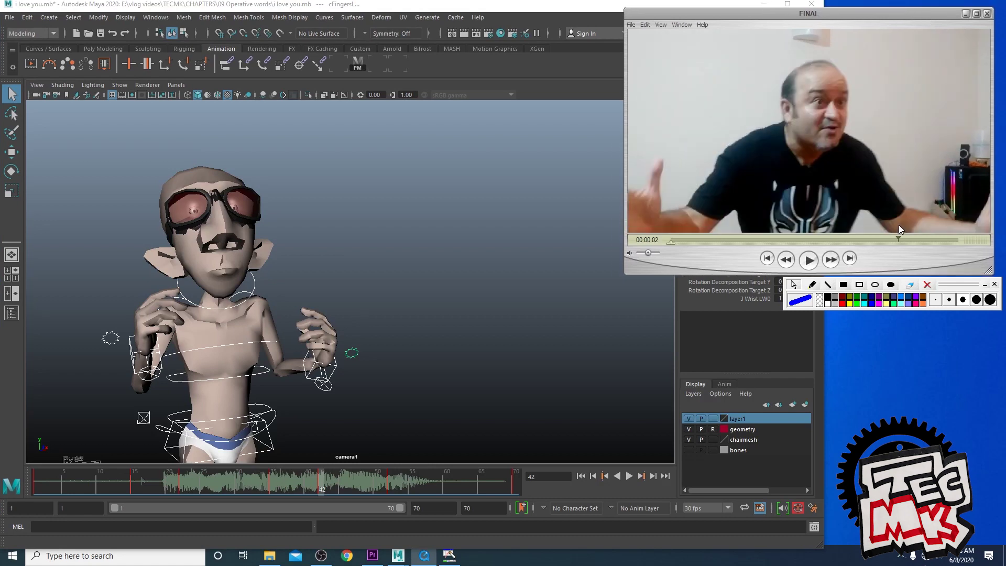
Sketch the head's downward arc over the FINAL reference video in blue and circle the head's low point between the two poses
drag(909, 239, 853, 241)
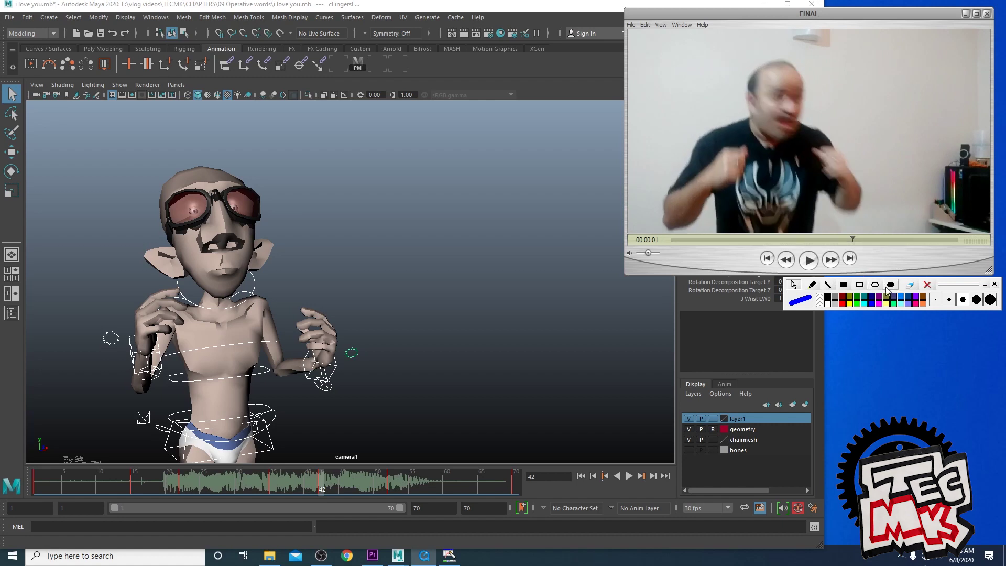
click(813, 285)
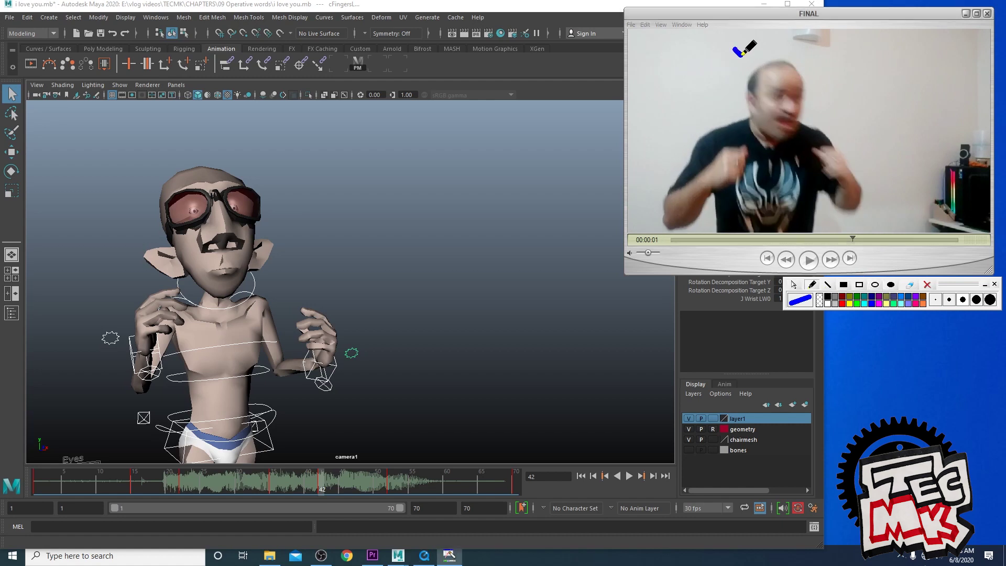
mouse_move(734, 50)
mouse_down()
mouse_move(768, 67)
mouse_move(809, 66)
mouse_up()
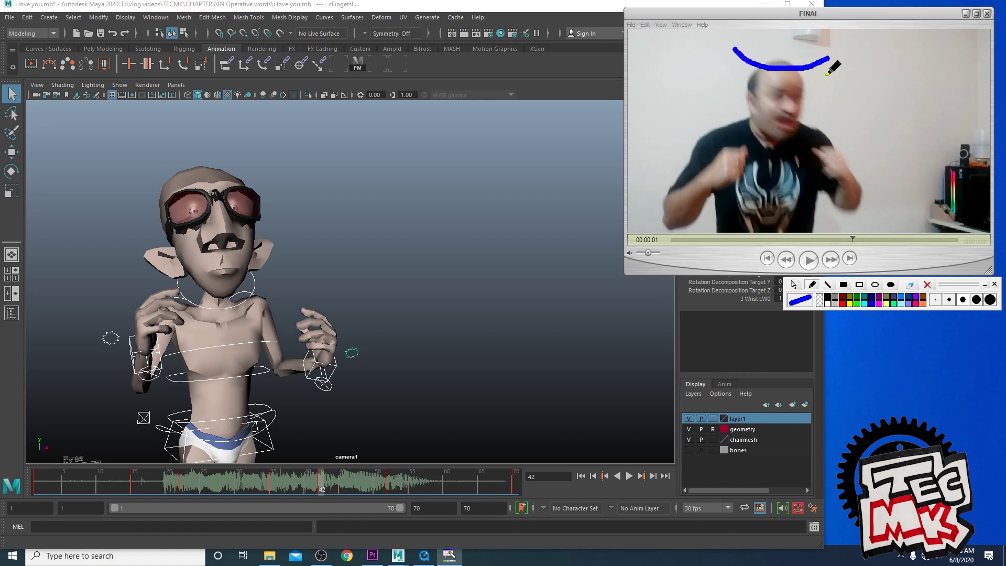
drag(776, 241, 841, 242)
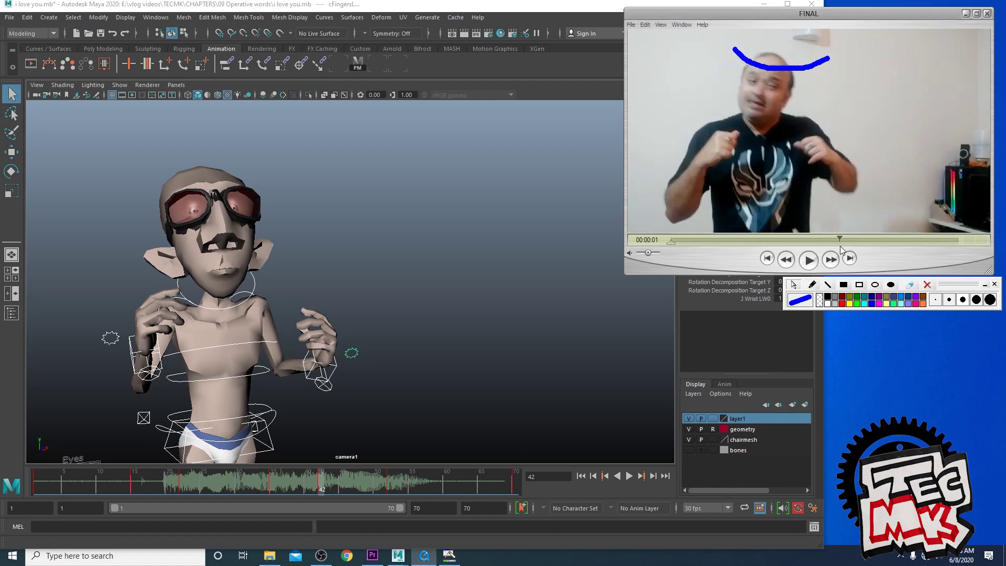
drag(841, 241, 865, 241)
click(813, 285)
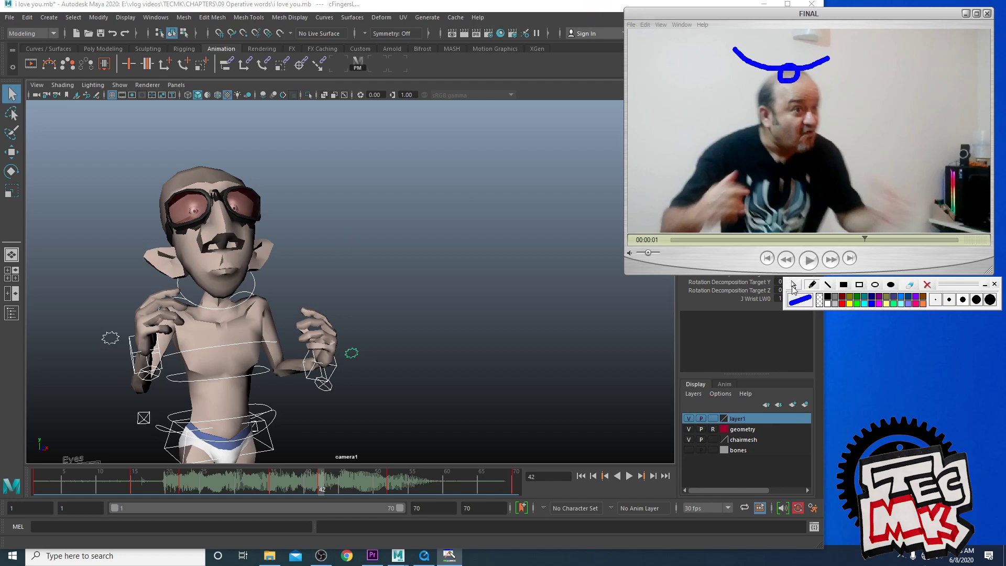
Examine the body poses at frames 35 and 42 from the side in the persp view
click(374, 62)
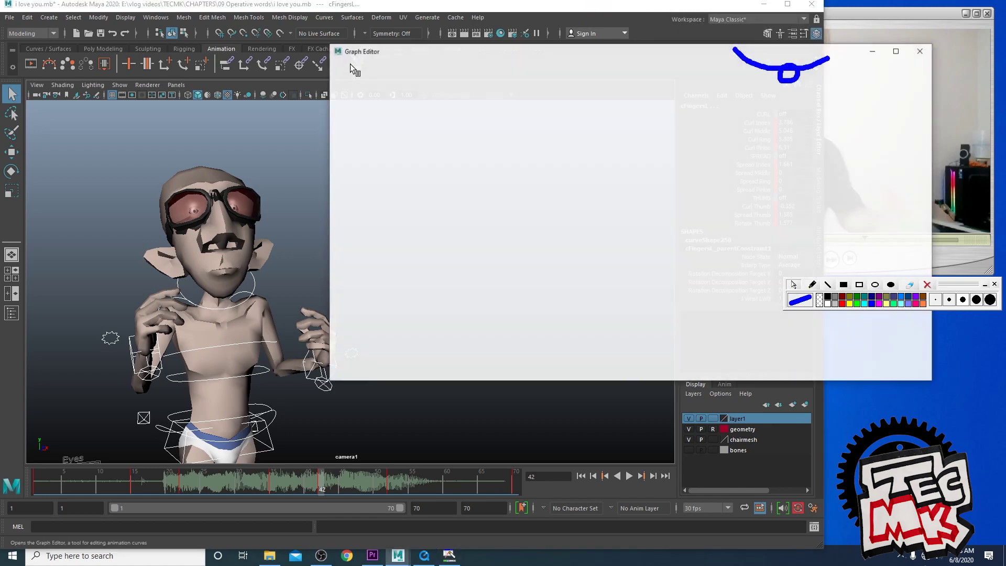
click(921, 52)
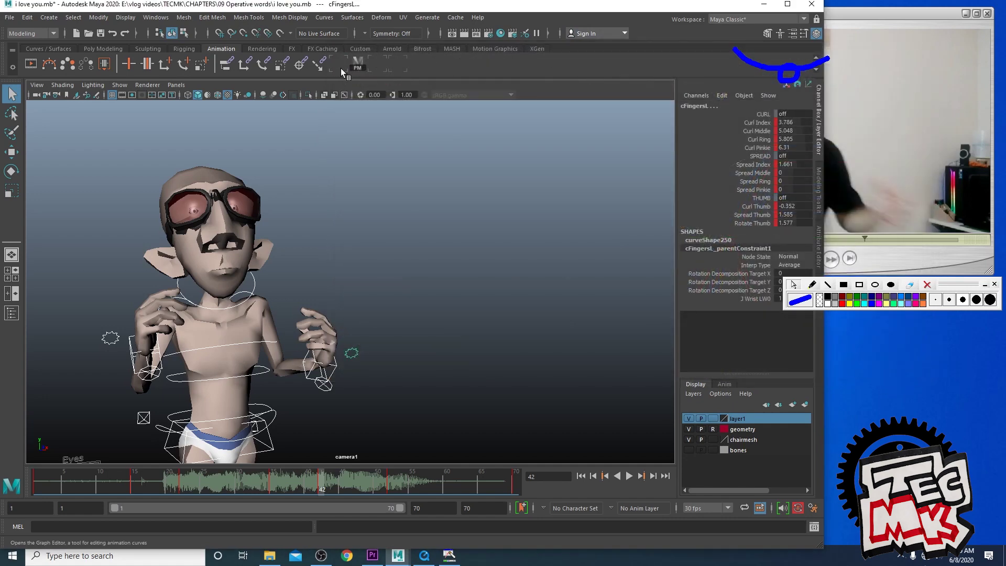
key(alt+v)
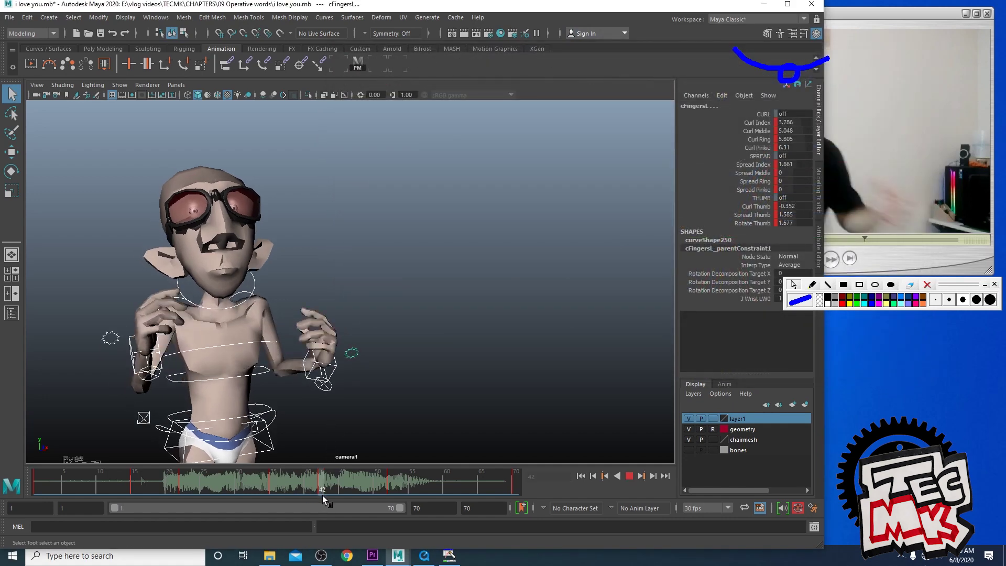
click(268, 488)
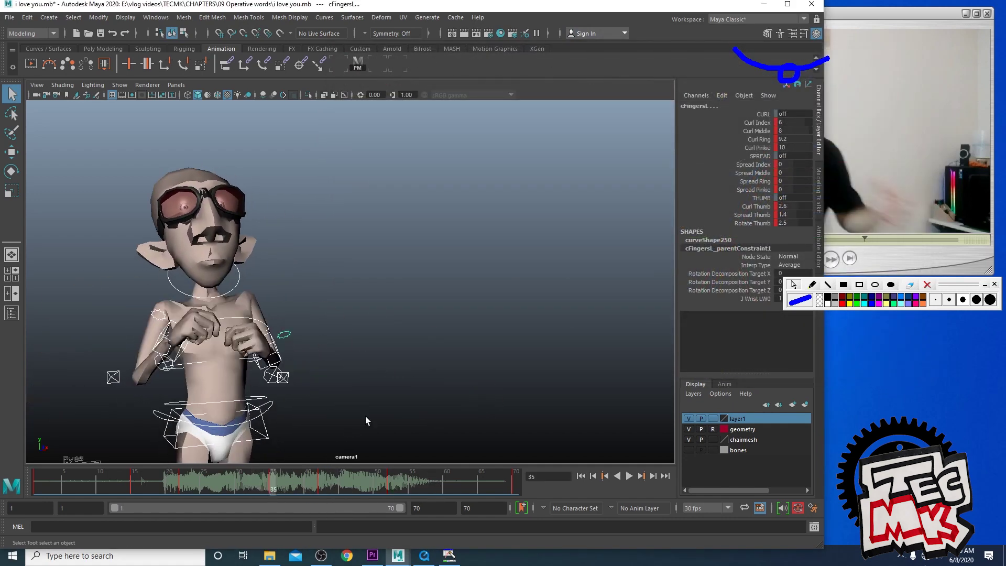
key(space)
key(alt+v)
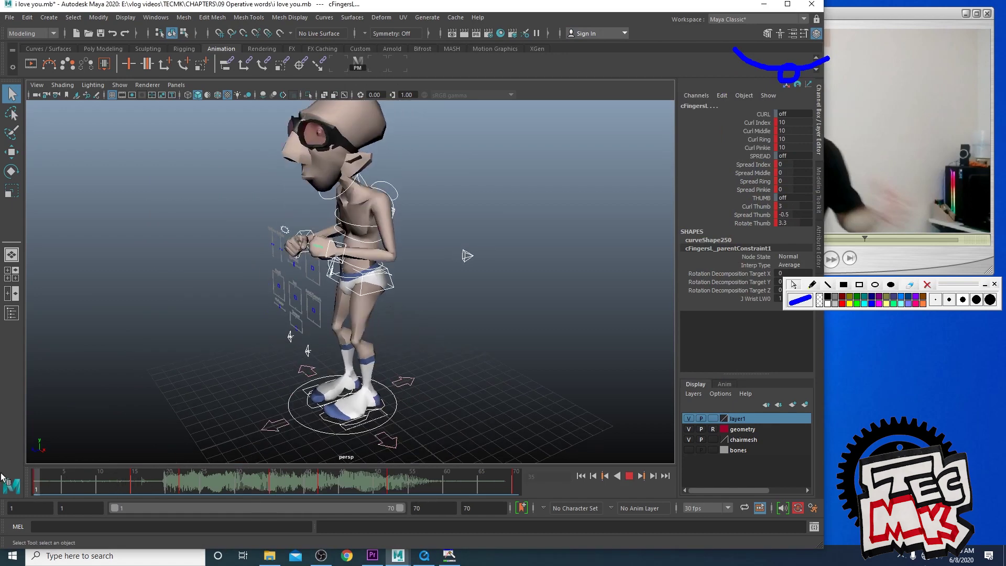
mouse_move(251, 486)
mouse_down()
mouse_move(390, 496)
mouse_move(272, 500)
mouse_up()
alt+drag(414, 335, 435, 333)
drag(290, 488, 320, 496)
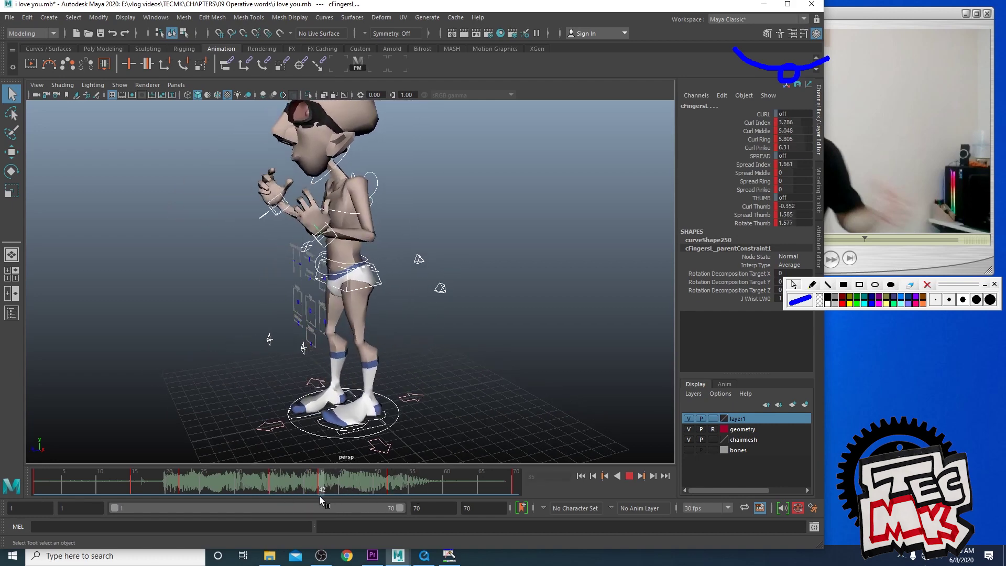
In the Graph Editor, lower the cCOG Translate Y key at frame 42 to -1.25 so the body dips
click(377, 63)
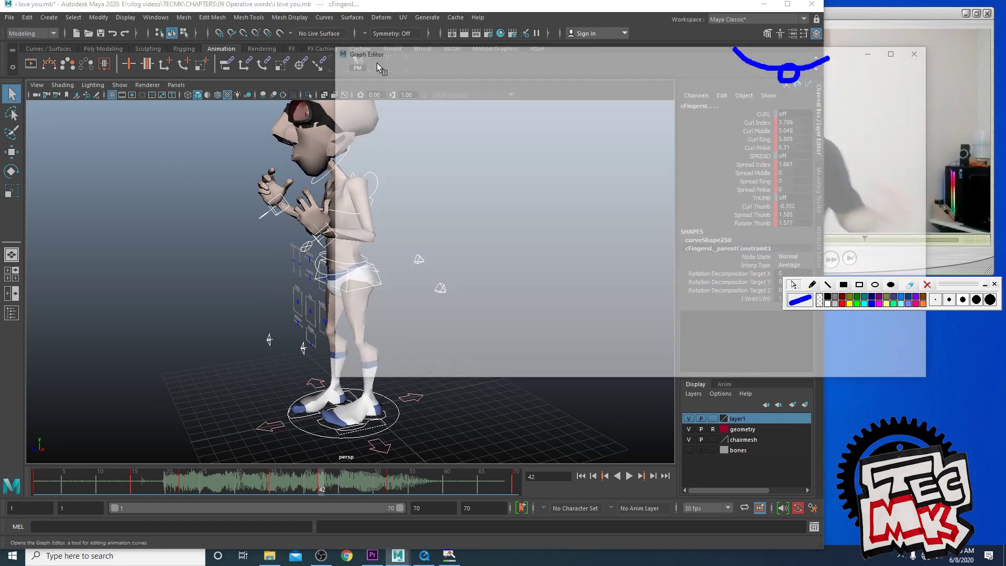
drag(465, 51, 560, 39)
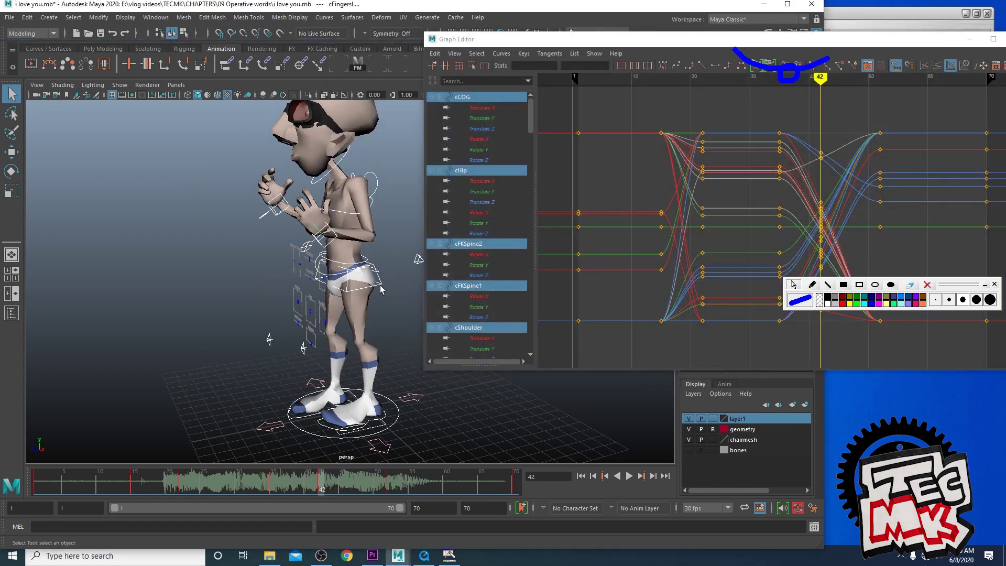
click(381, 286)
key(w)
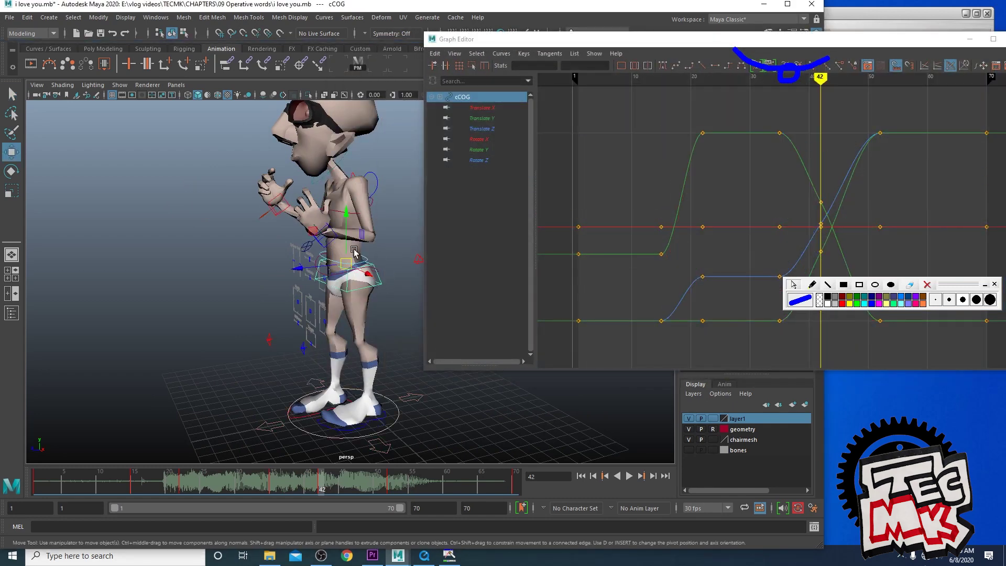
click(481, 118)
drag(791, 178, 856, 231)
shift+middle_drag(820, 211, 804, 391)
drag(919, 47, 880, 25)
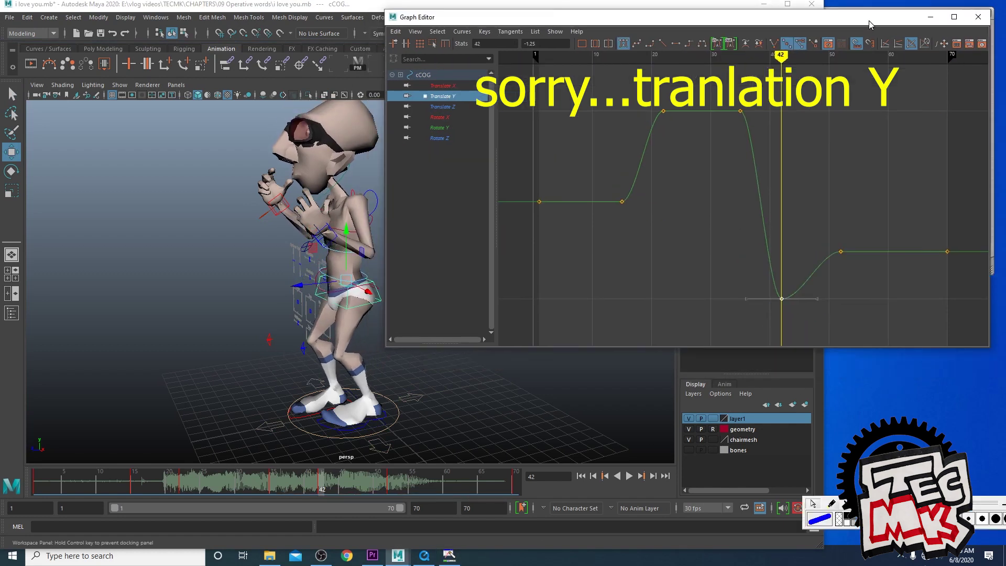
Compare the cCOG poses at frames 35, 52 and 42, and lower the frame 42 Translate Y key to -1.484
click(740, 111)
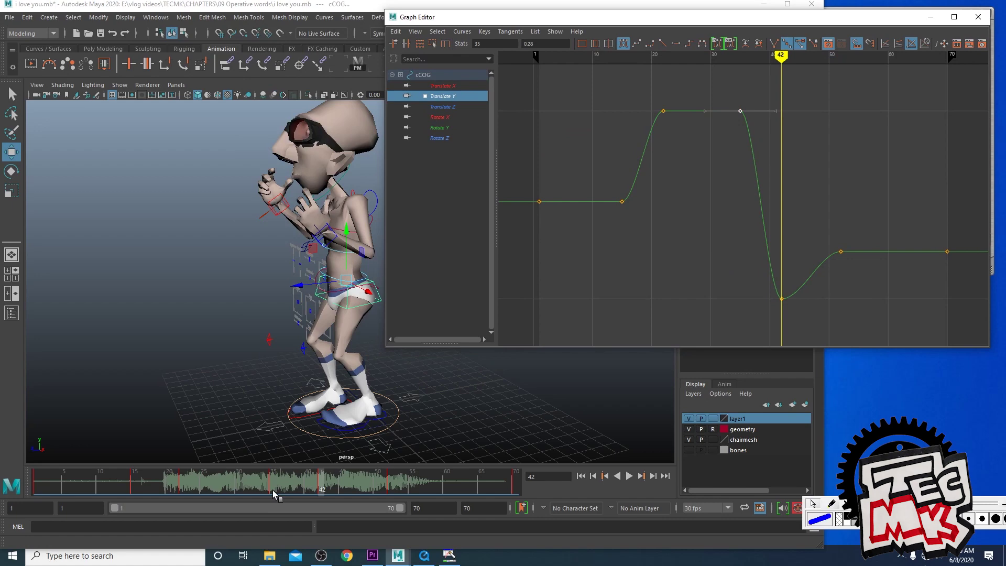
click(273, 490)
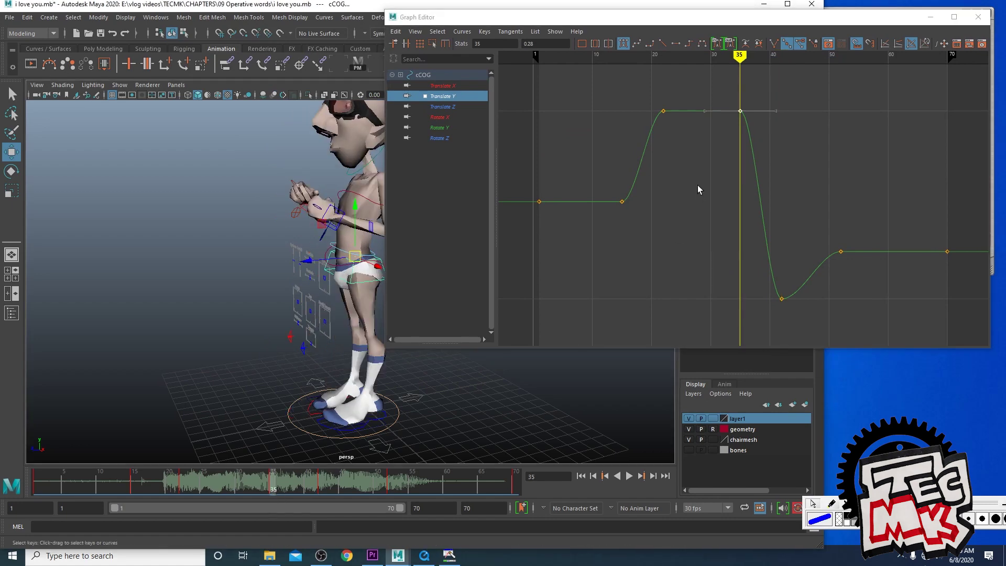
drag(834, 232, 845, 259)
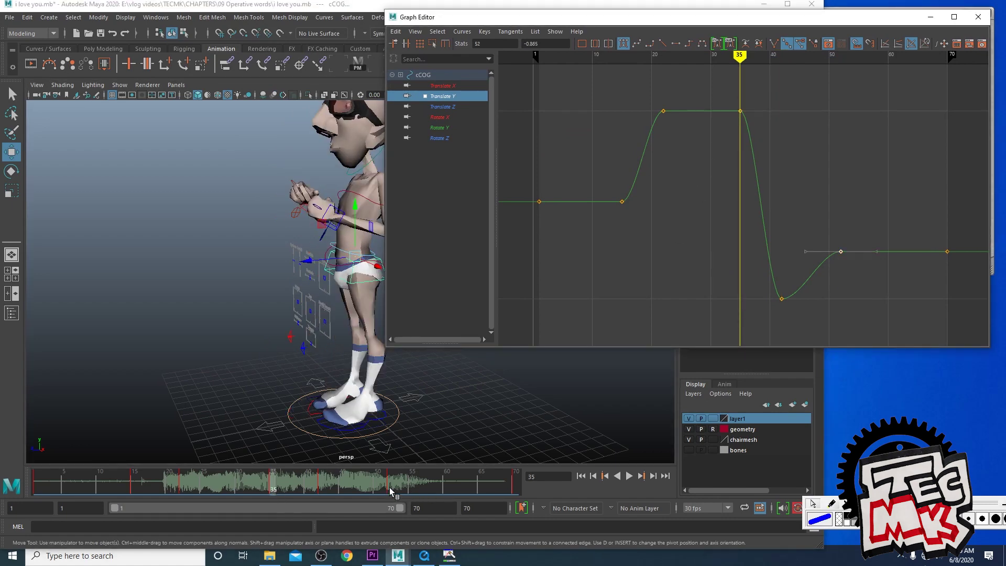
click(390, 491)
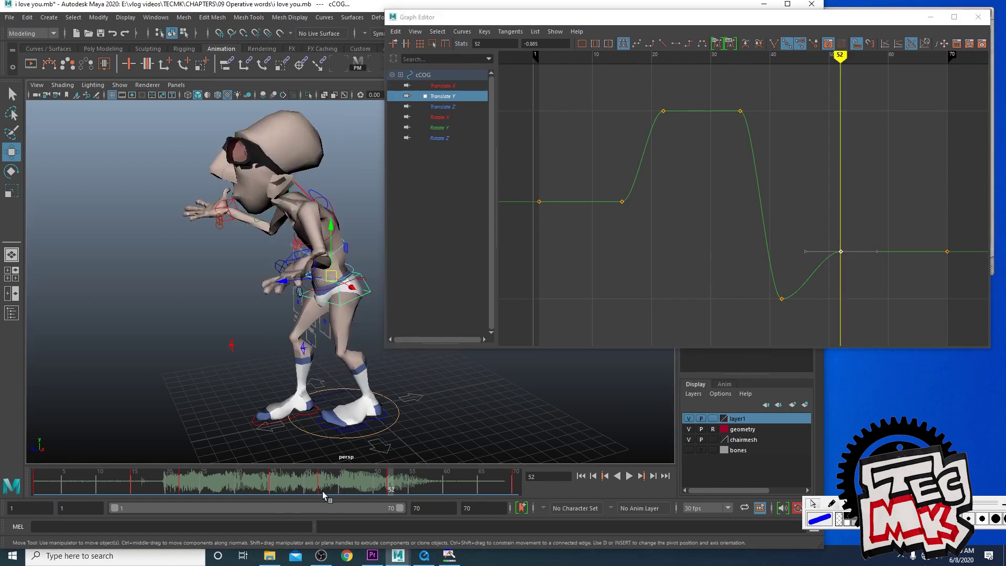
click(321, 492)
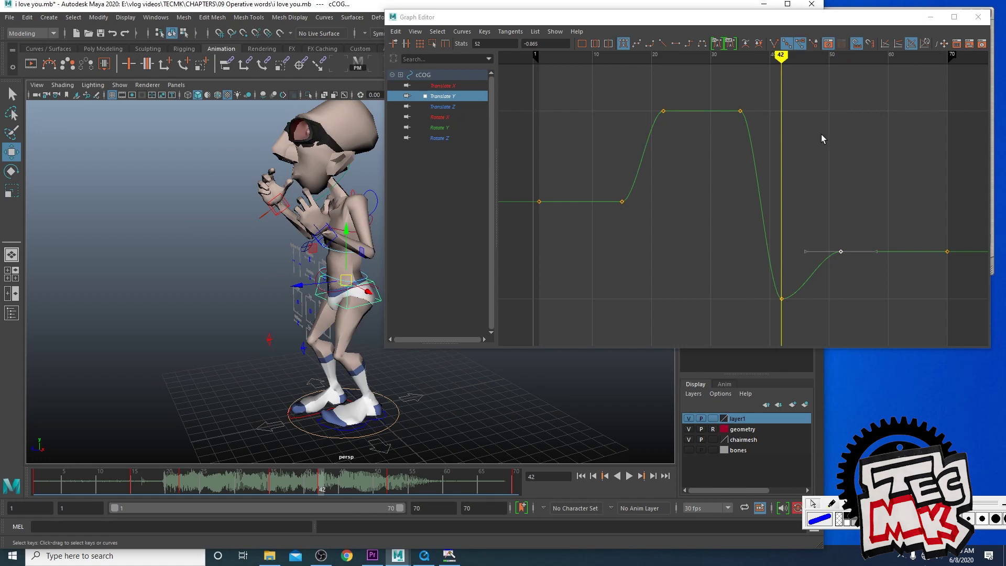
mouse_move(771, 62)
mouse_down()
mouse_move(760, 58)
mouse_move(828, 116)
mouse_move(748, 123)
mouse_move(787, 125)
mouse_up()
drag(747, 267, 819, 356)
drag(789, 59, 781, 58)
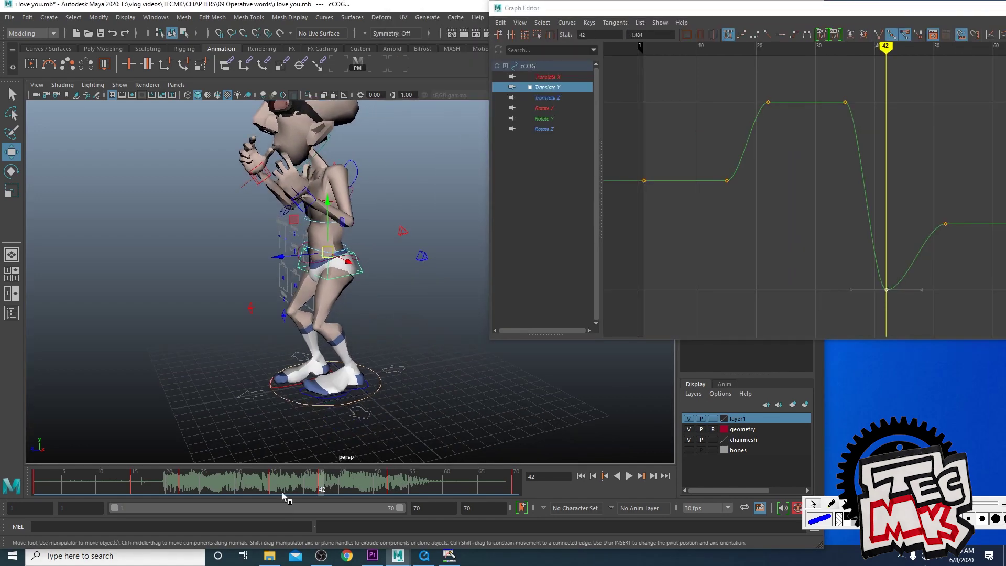
Copy the forward foot's stepped position from frame 52 to frame 42 and scrub through the step to check it
click(272, 490)
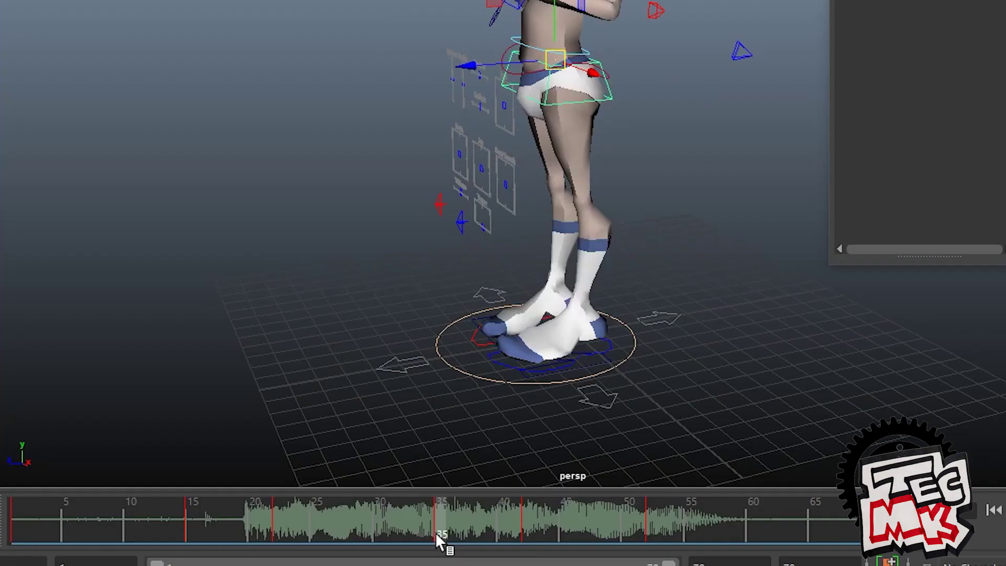
drag(436, 533, 649, 540)
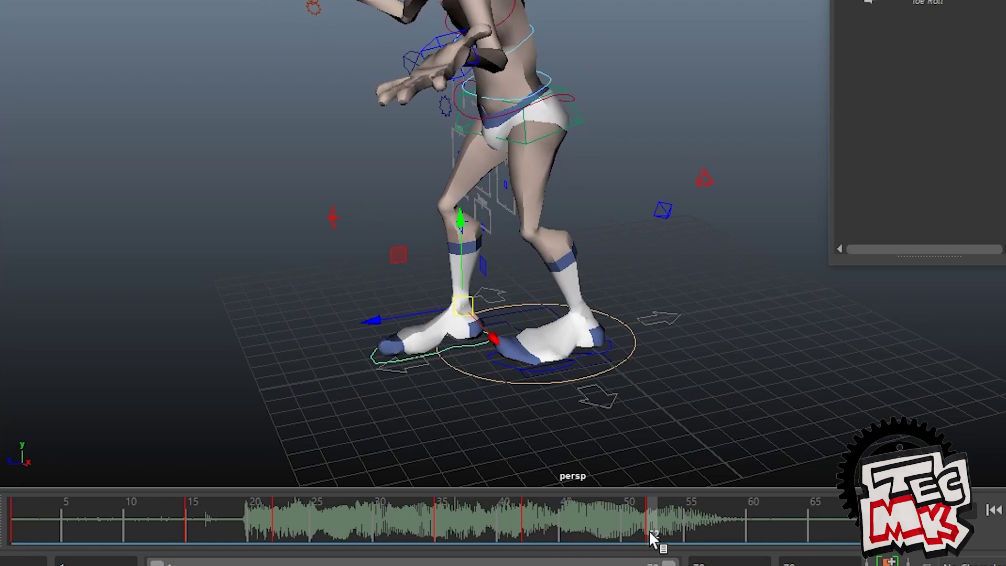
click(528, 534)
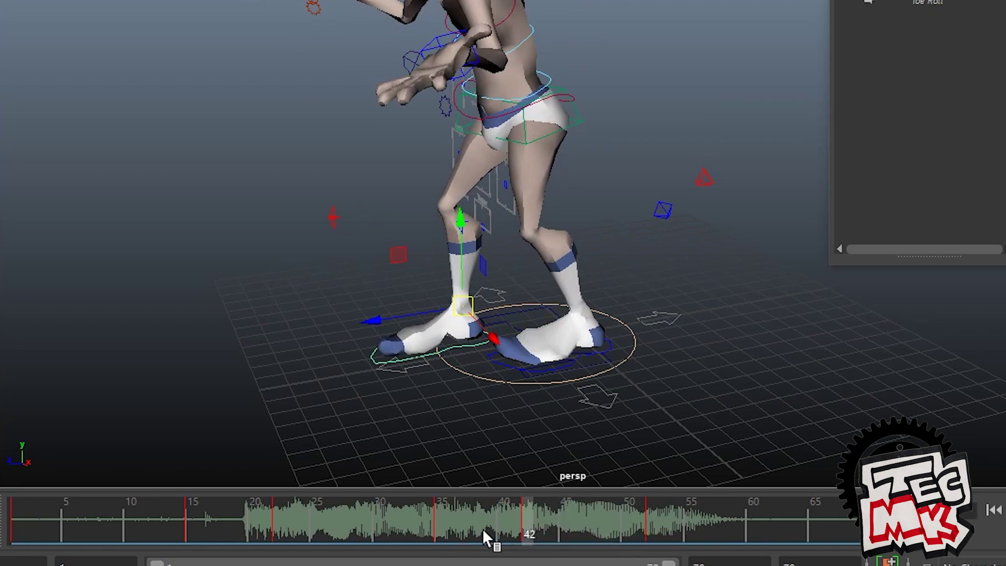
drag(436, 532, 594, 538)
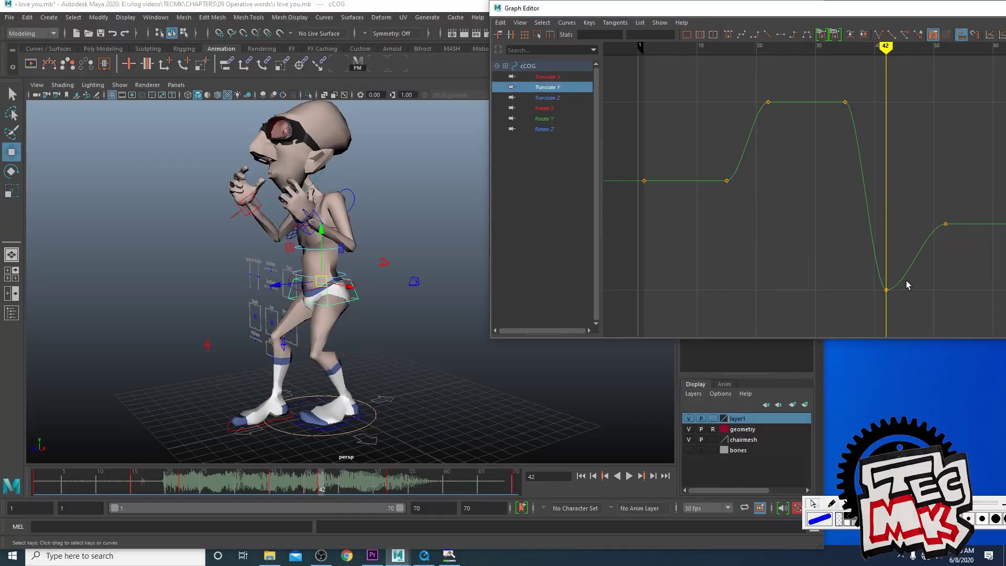
Fine-tune the dip by nudging the cCOG Translate Y key at frame 42 slightly lower on its curve
drag(838, 260, 911, 329)
scroll(885, 299, up, 3)
middle_drag(885, 294, 886, 299)
scroll(886, 278, down, 9)
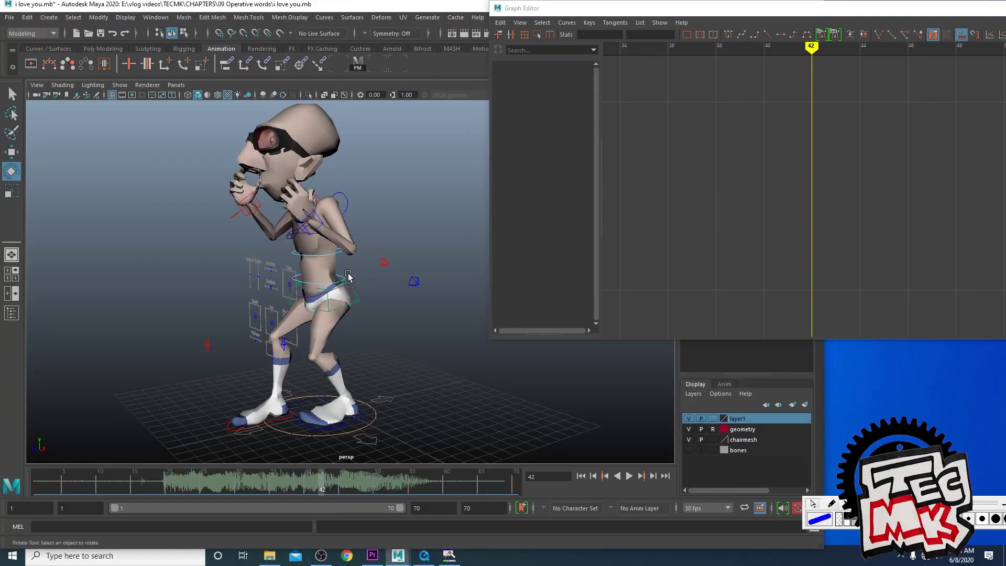
Rotate the spine and cShoulder controls at frame 42 to bend the upper body forward
click(349, 276)
drag(289, 253, 274, 239)
click(396, 233)
click(327, 255)
drag(310, 244, 310, 251)
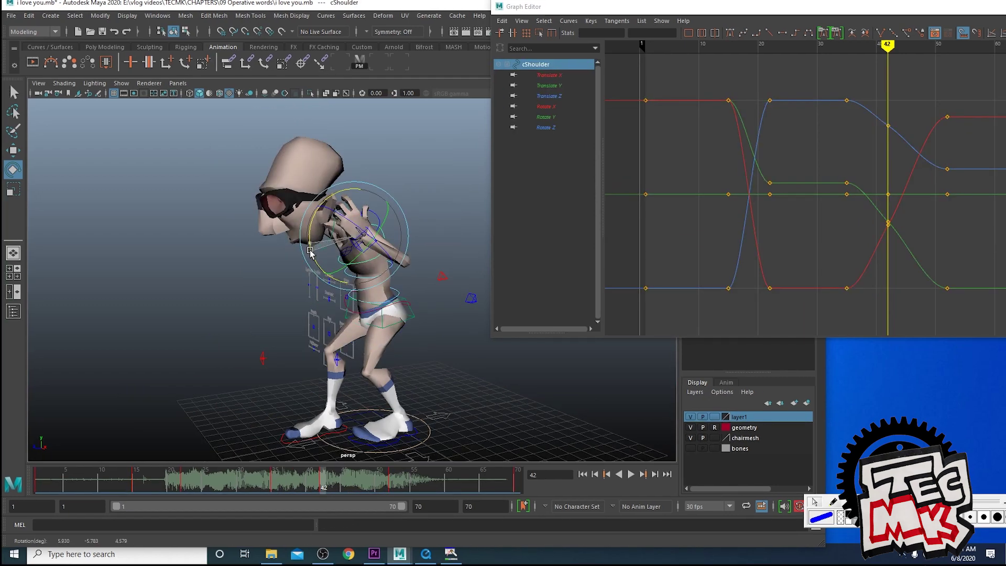
Compare the camera1 pose with the reference video and adjust the rotation of both FK spine controls at frame 42
key(space)
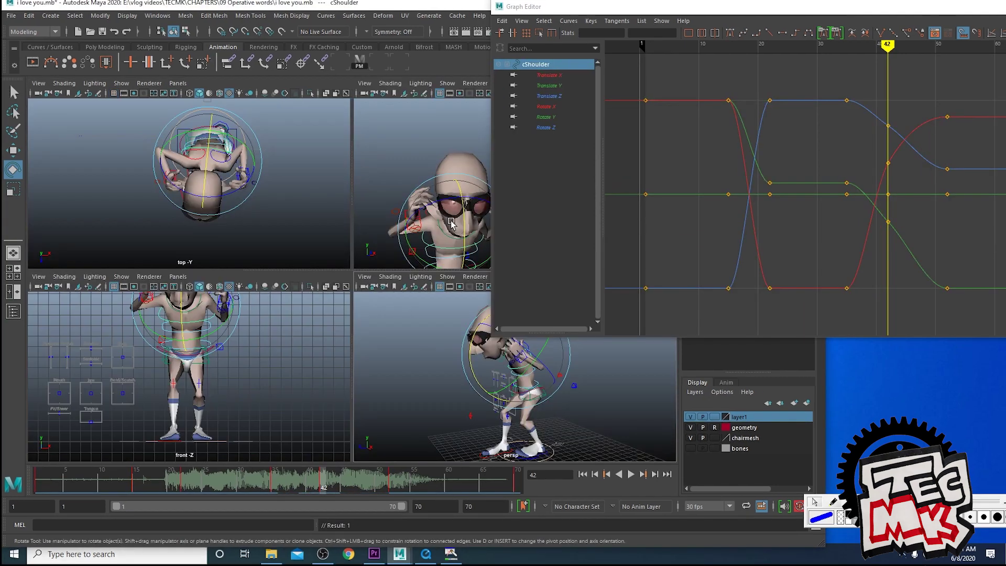
key(space)
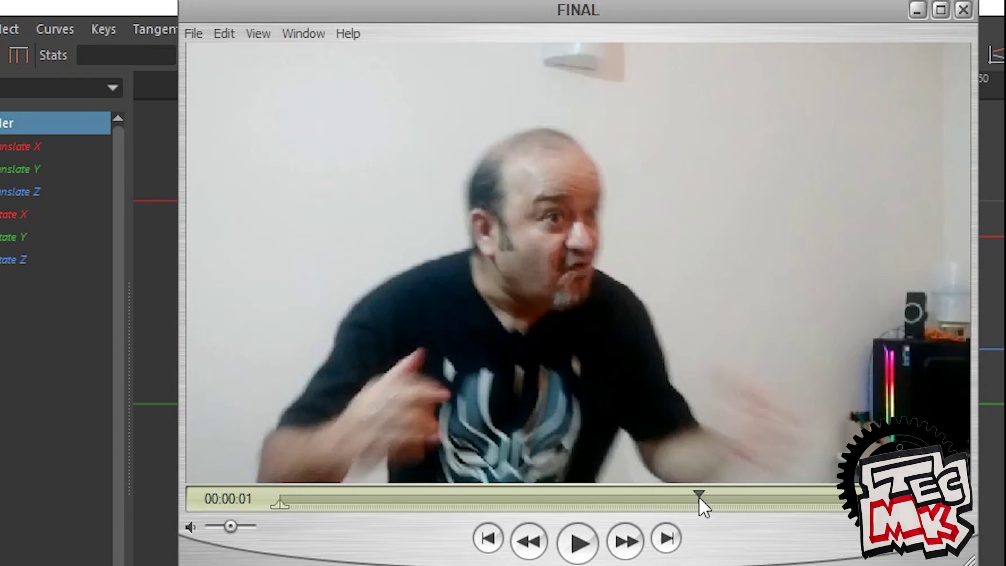
mouse_move(699, 496)
mouse_down()
mouse_move(659, 489)
mouse_move(744, 499)
mouse_move(690, 506)
mouse_up()
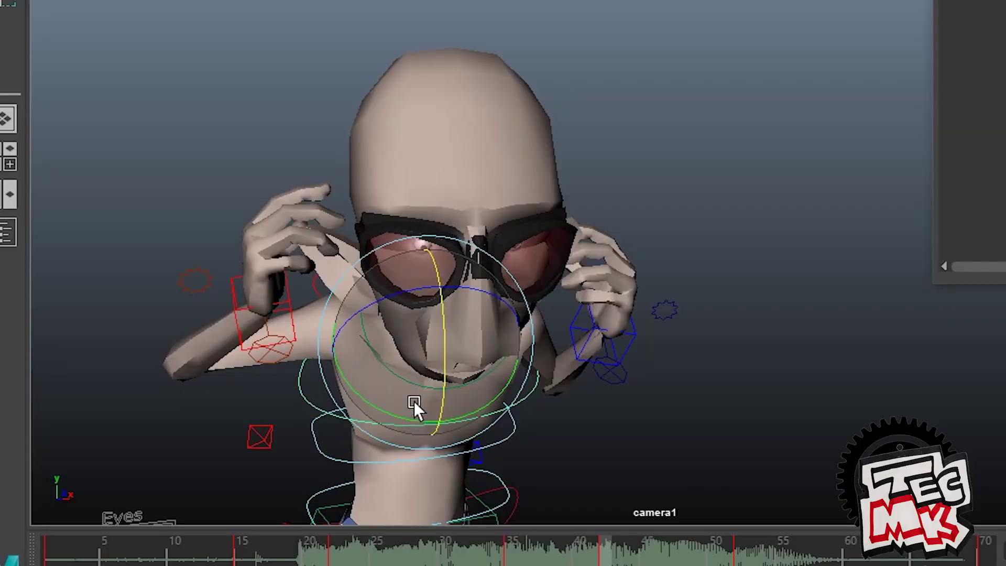
click(352, 460)
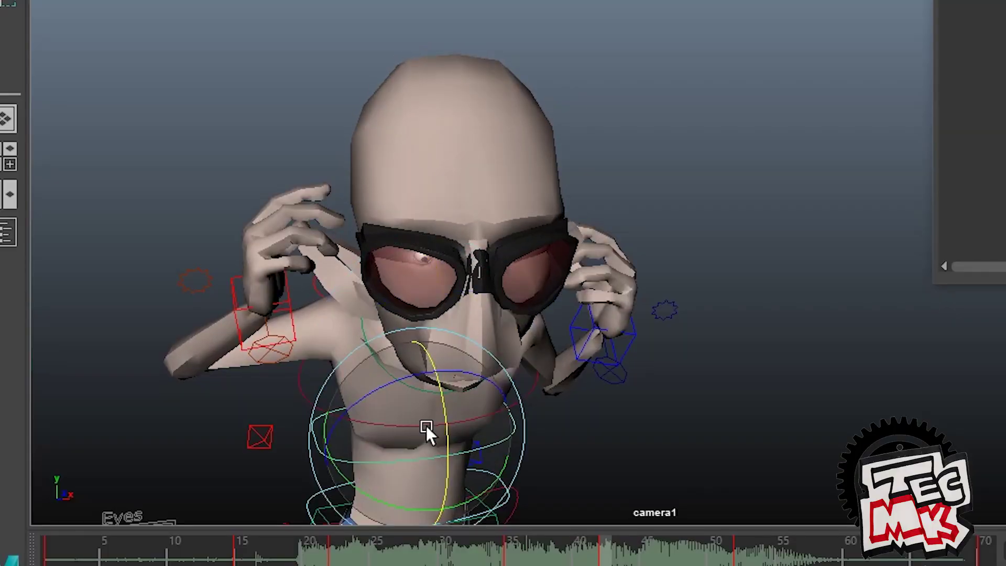
drag(443, 416, 446, 422)
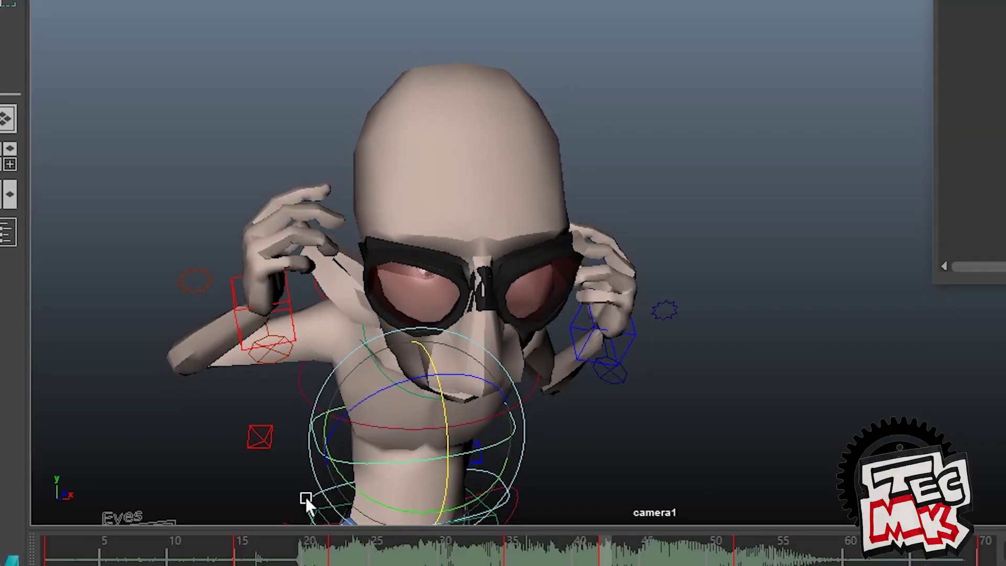
click(377, 488)
drag(437, 463, 438, 466)
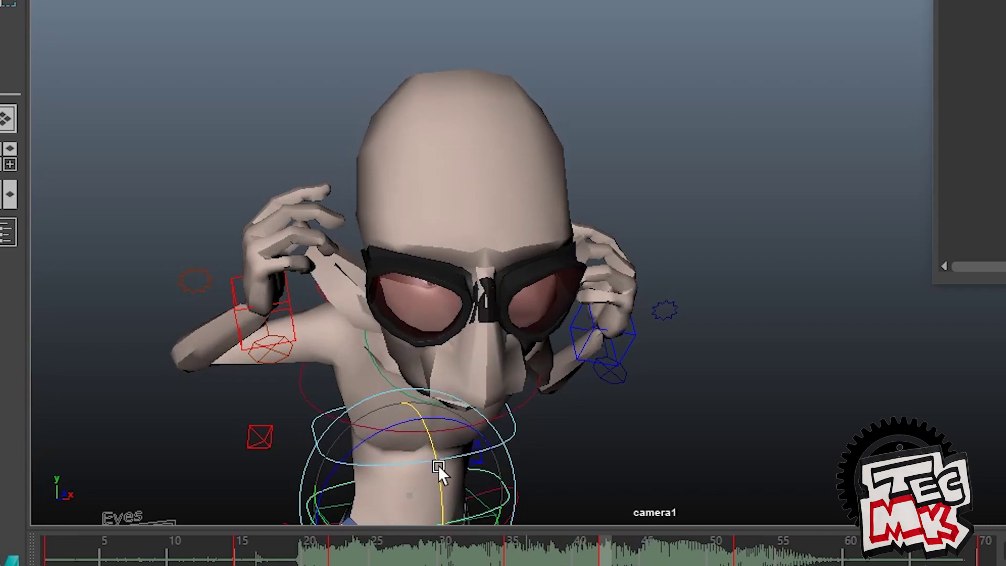
Scrub the move from frame 35 to 52 and compare both poses in the perspective and camera1 views
drag(386, 492, 269, 490)
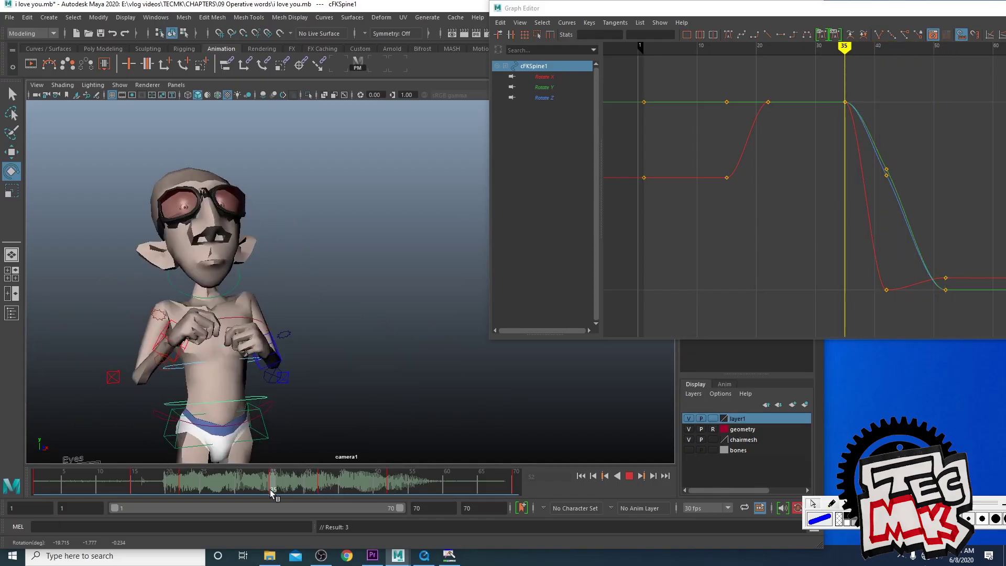
key(space)
key(space)
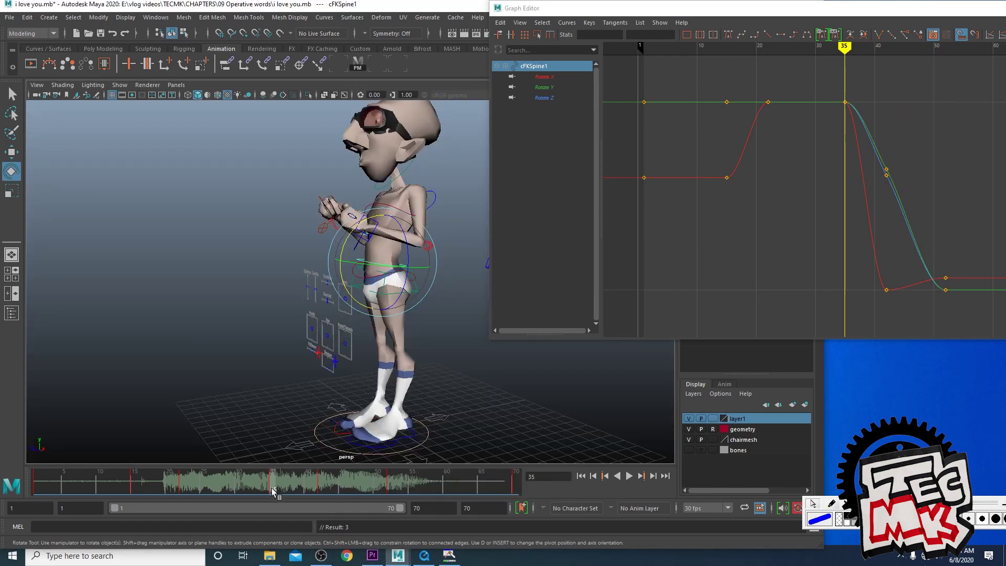
drag(271, 489, 391, 490)
key(space)
key(space)
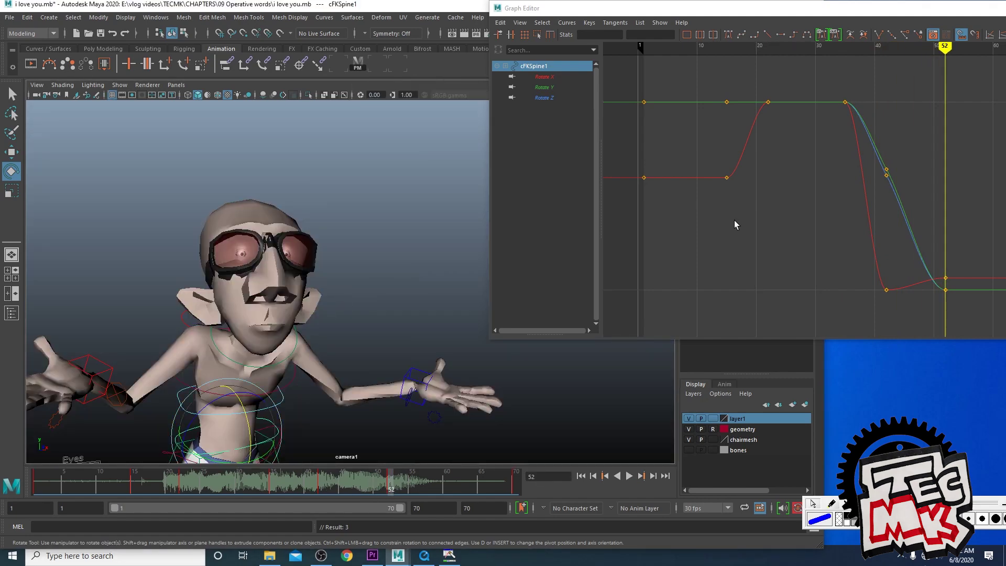
Move the cCOG control together with both IK wrist controls farther forward at frame 52 and check the lean through camera1
drag(900, 8, 823, 2)
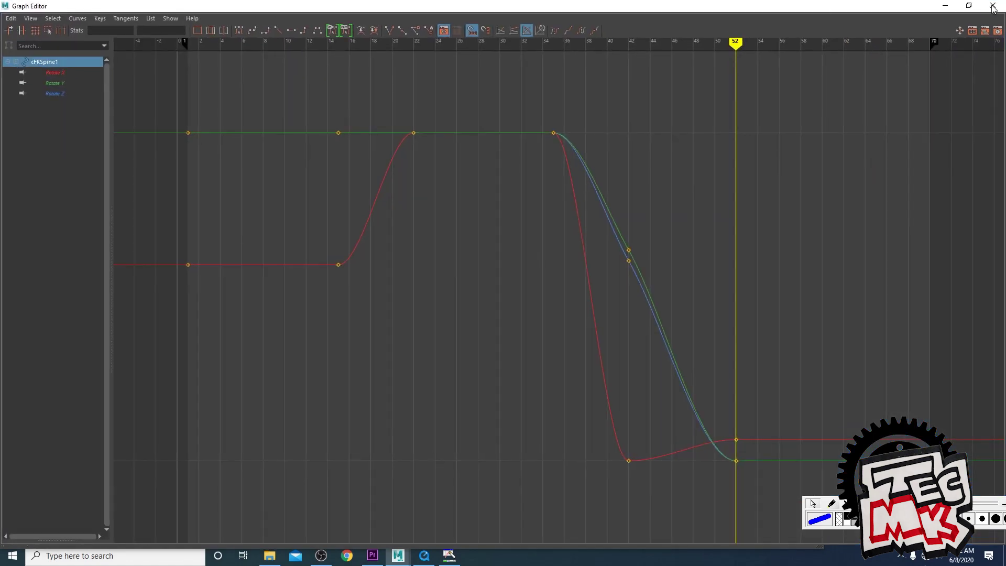
drag(984, 5, 820, 19)
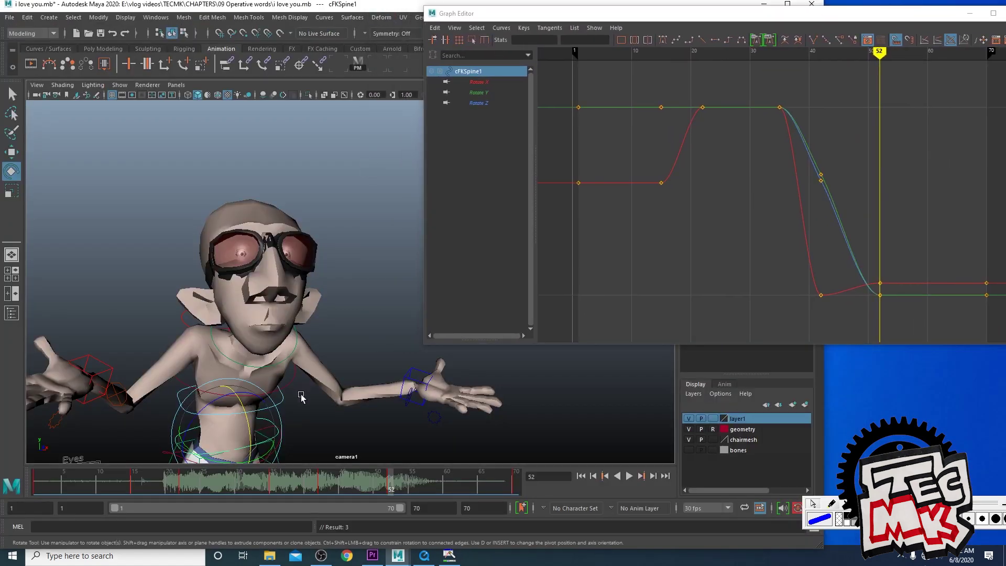
key(space)
key(w)
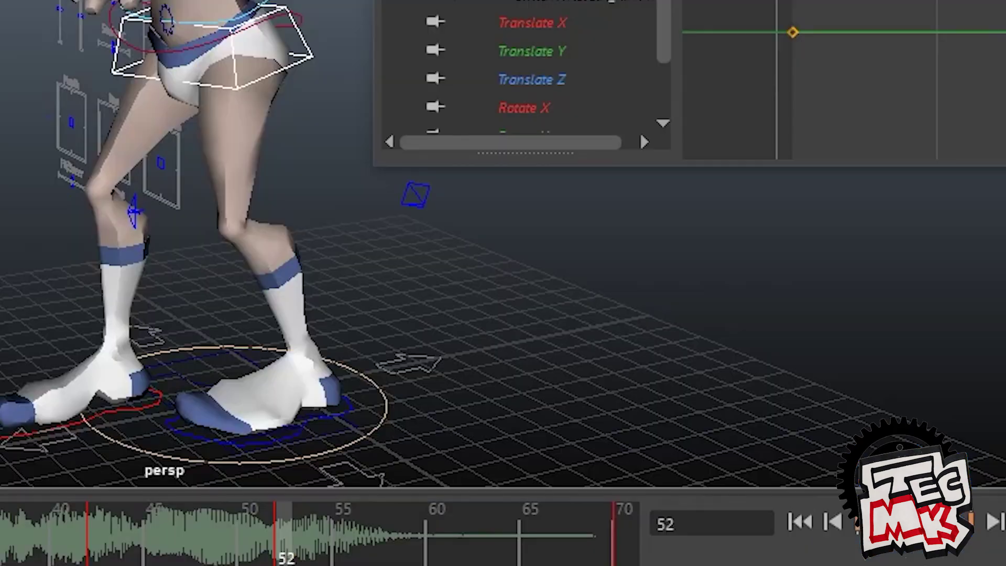
key(space)
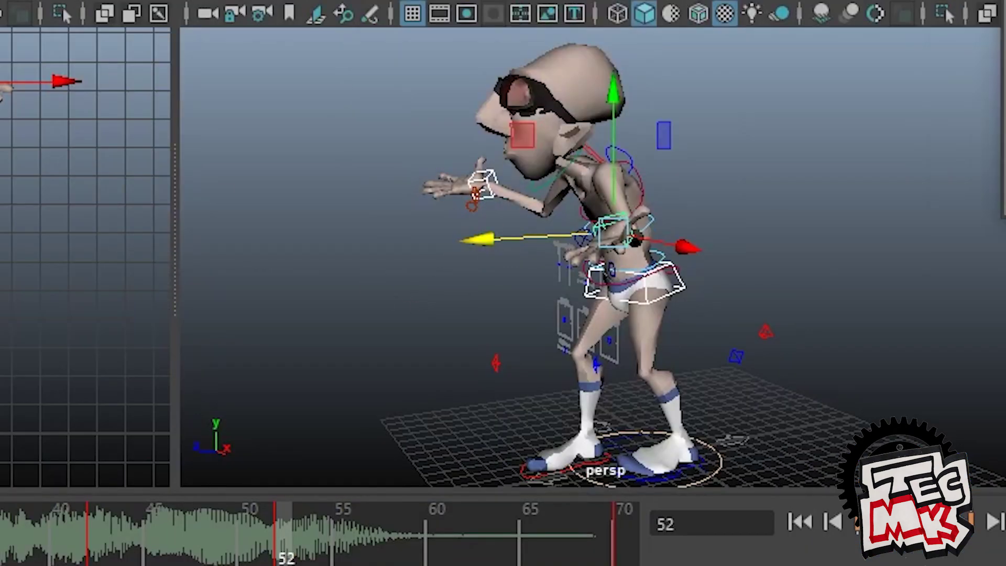
drag(474, 232, 417, 241)
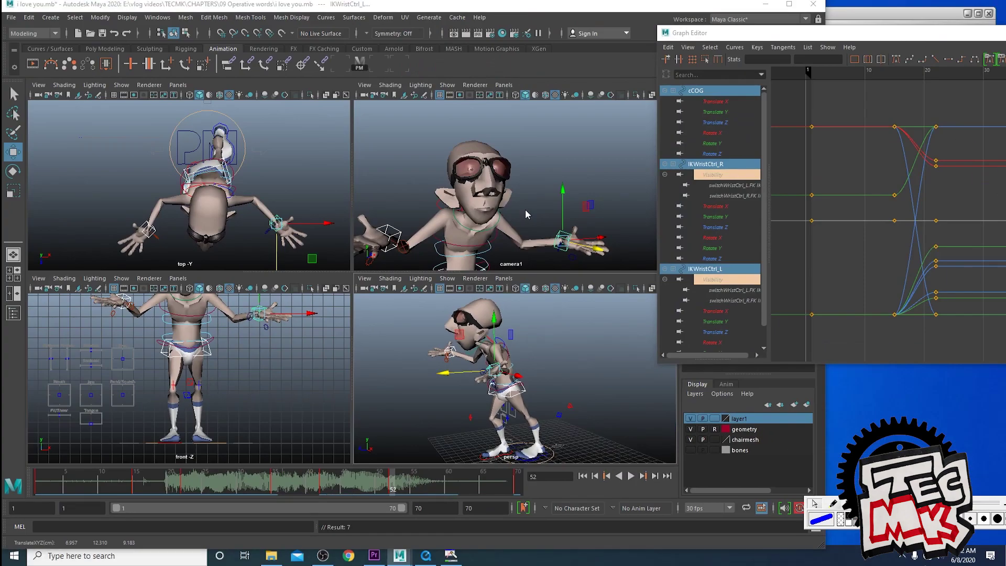
key(space)
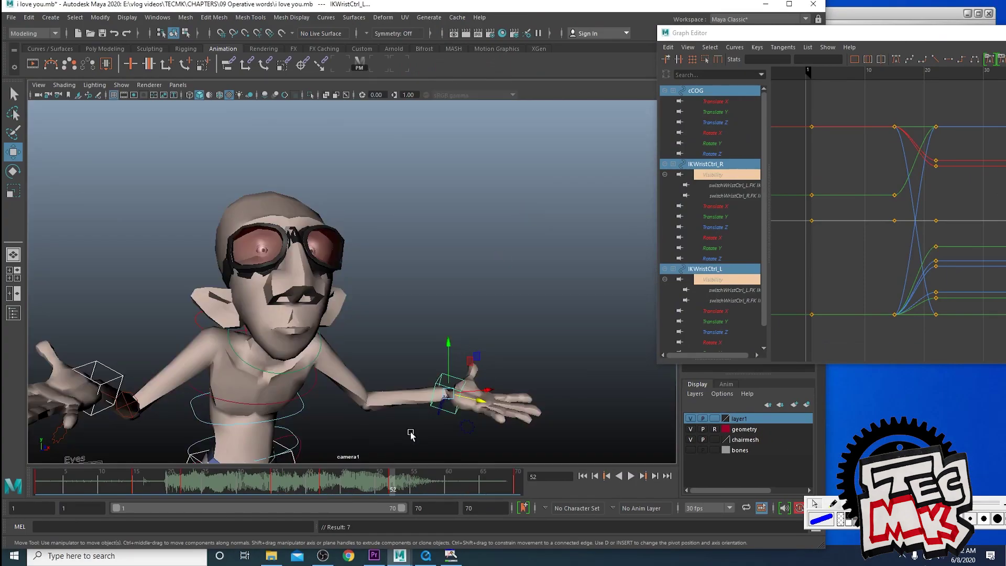
mouse_move(294, 493)
mouse_down()
mouse_move(315, 492)
mouse_move(294, 492)
mouse_up()
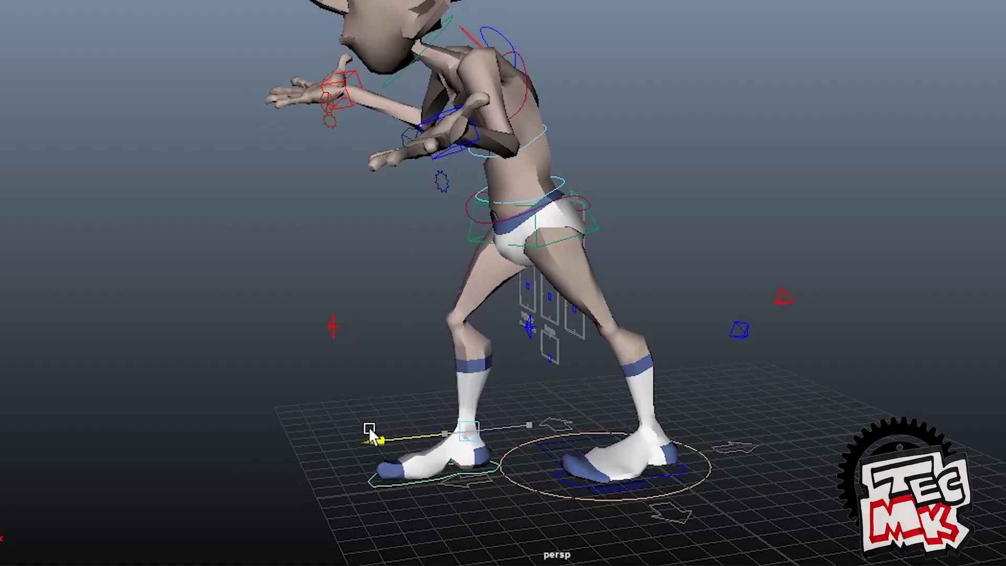
Lift the heel of the rear foot at frame 52 by setting cFootL's Roll Ball to -30
alt+drag(366, 427, 590, 490)
click(590, 489)
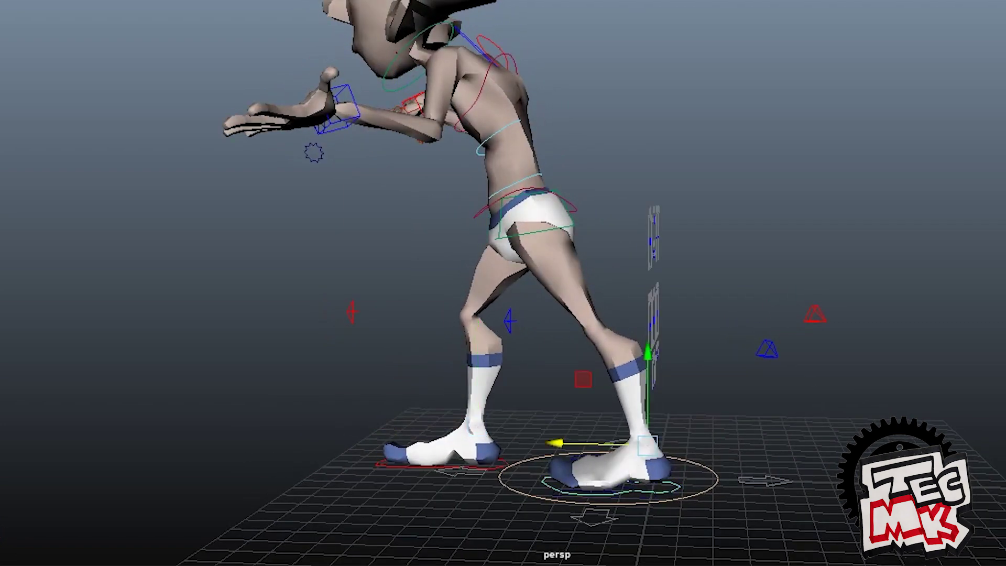
key(q)
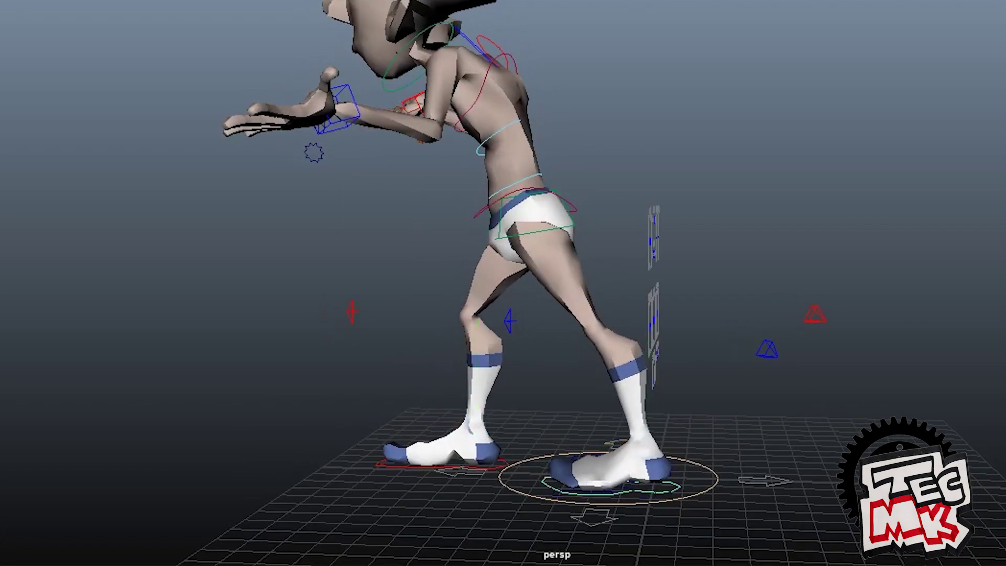
scroll(639, 185, up, 2)
middle_drag(647, 185, 409, 207)
alt+drag(444, 331, 461, 348)
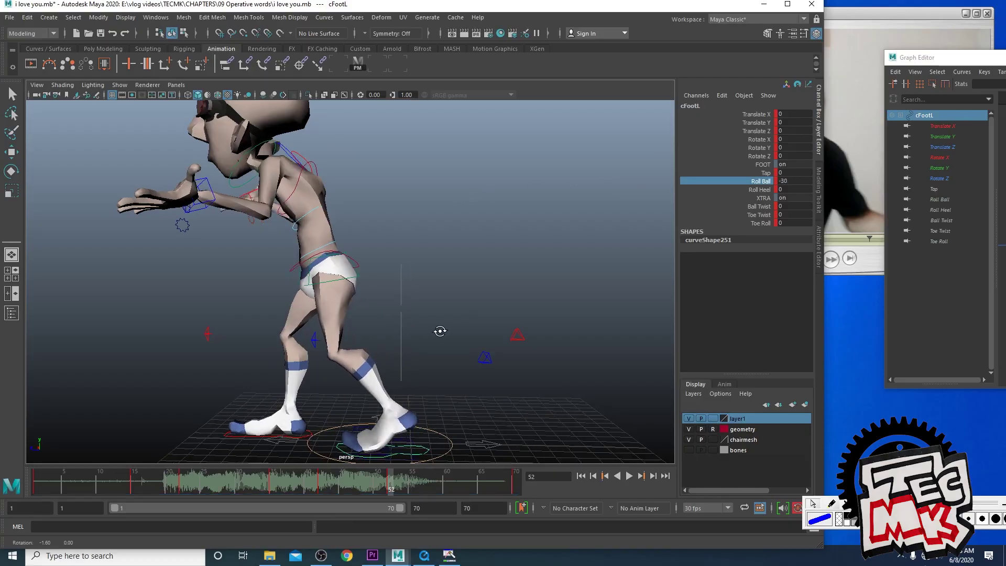
click(457, 382)
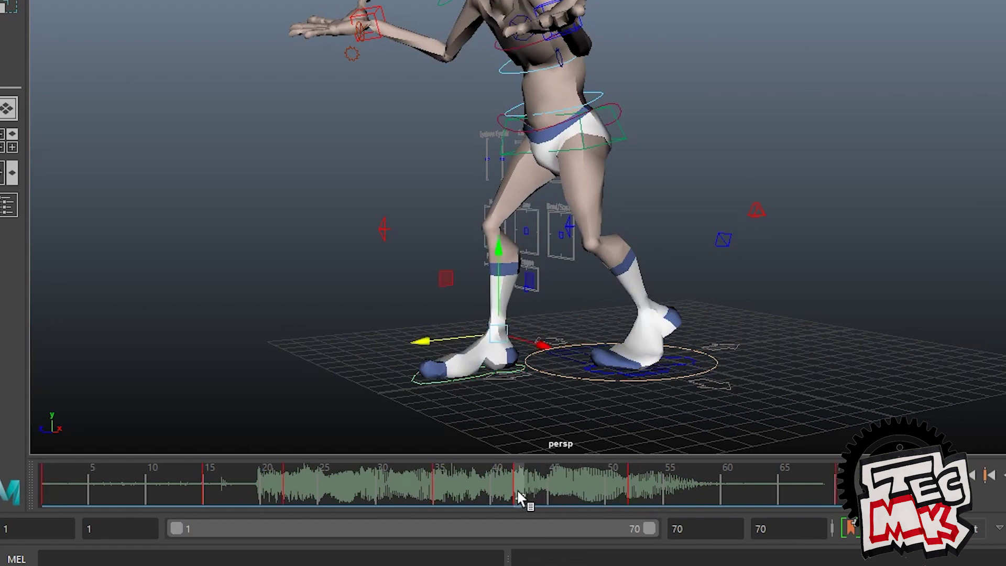
Lower the cCOG Translate Y key at frame 42 to about -1.88 and scrub from frame 35 to check the dip
mouse_move(452, 480)
mouse_down()
mouse_move(435, 489)
mouse_move(619, 502)
mouse_move(468, 506)
mouse_move(519, 504)
mouse_up()
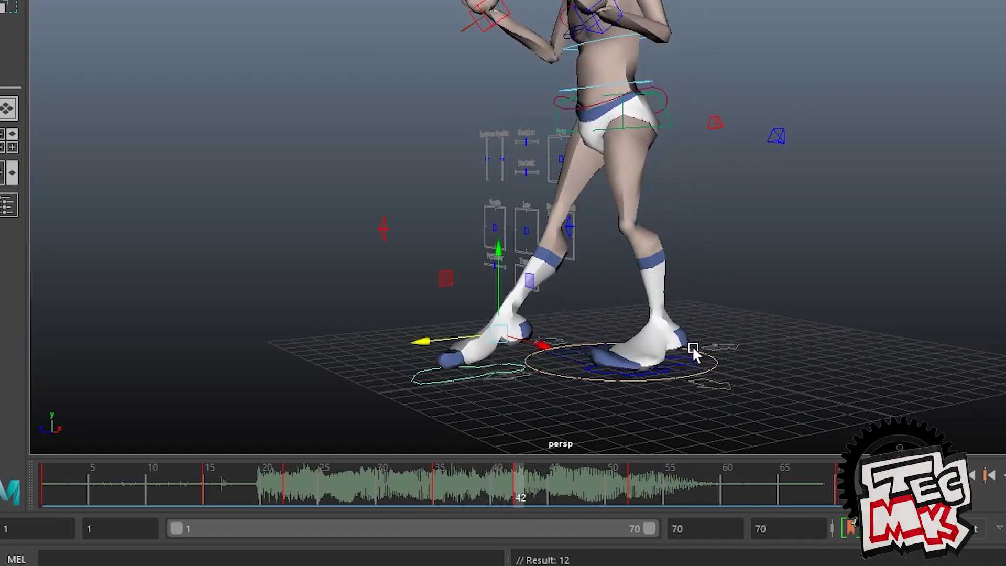
drag(815, 180, 876, 233)
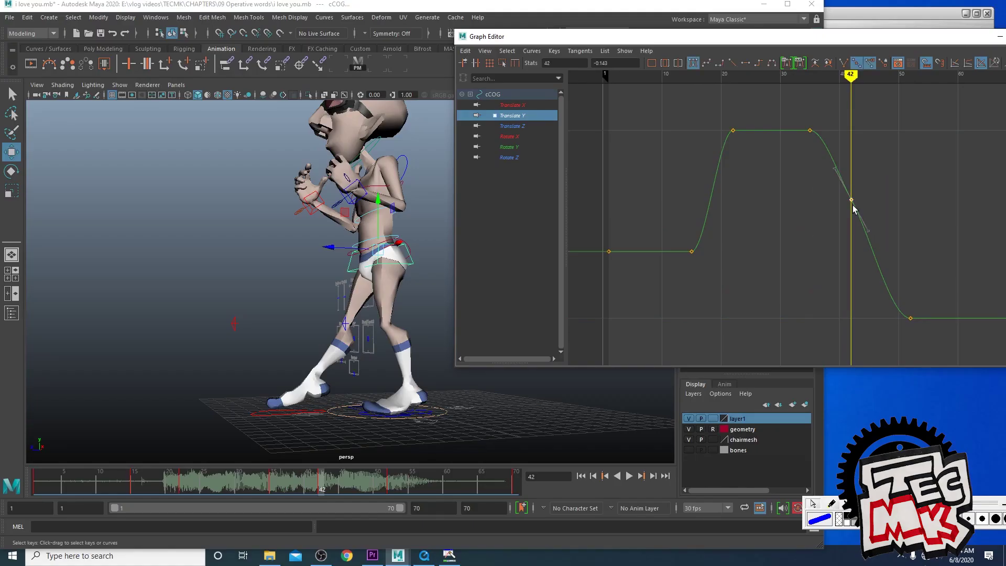
middle_drag(854, 208, 849, 294)
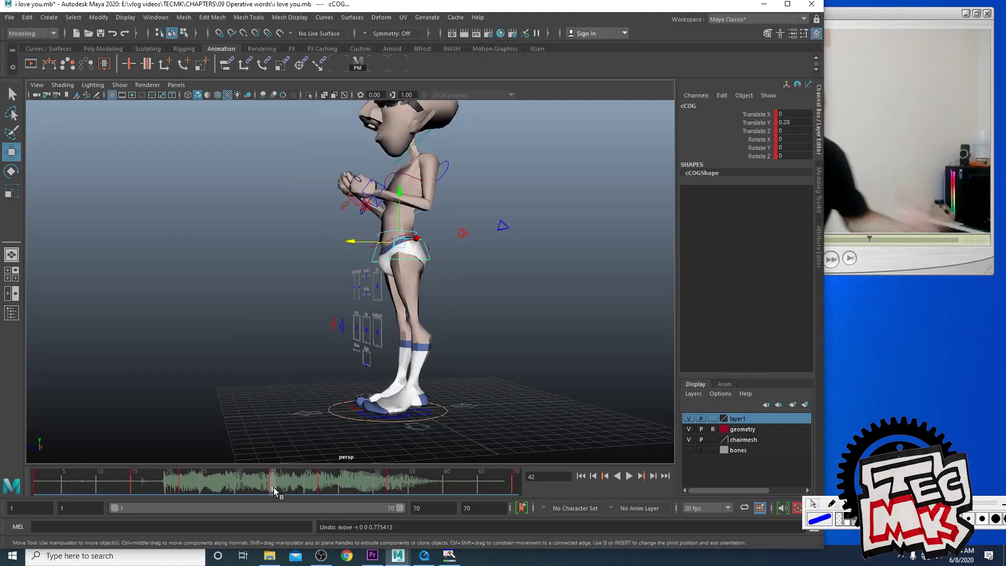
mouse_move(274, 489)
mouse_down()
mouse_move(370, 491)
mouse_move(290, 492)
mouse_up()
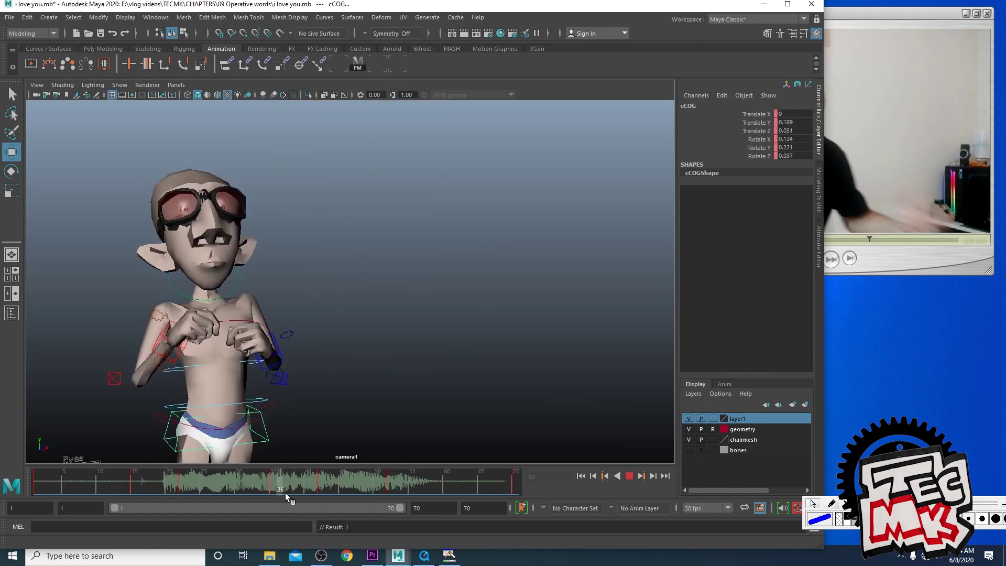
drag(286, 493, 398, 492)
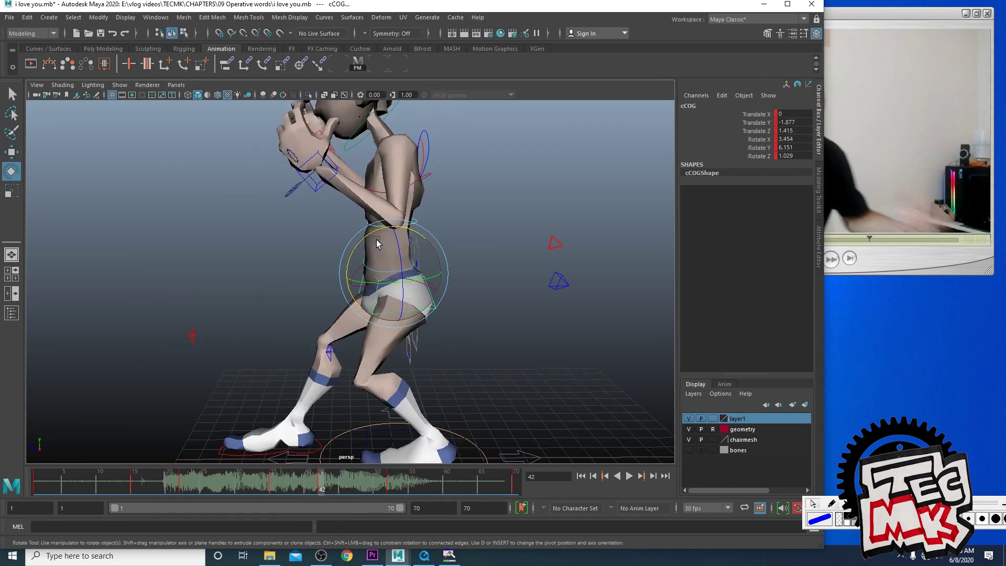
Rotate the cCOG and FK spine controls at frame 42 to adjust the torso's forward bend, keying the new rotations
drag(377, 227, 360, 225)
key(s)
click(442, 209)
click(371, 269)
key(s)
alt+drag(372, 272, 335, 213)
click(347, 205)
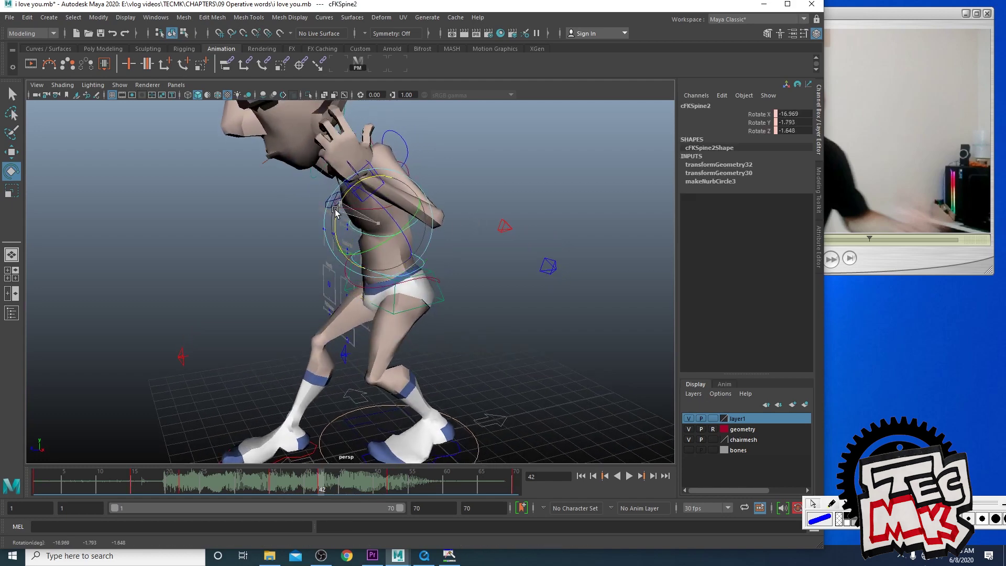
alt+drag(325, 248, 477, 270)
click(477, 270)
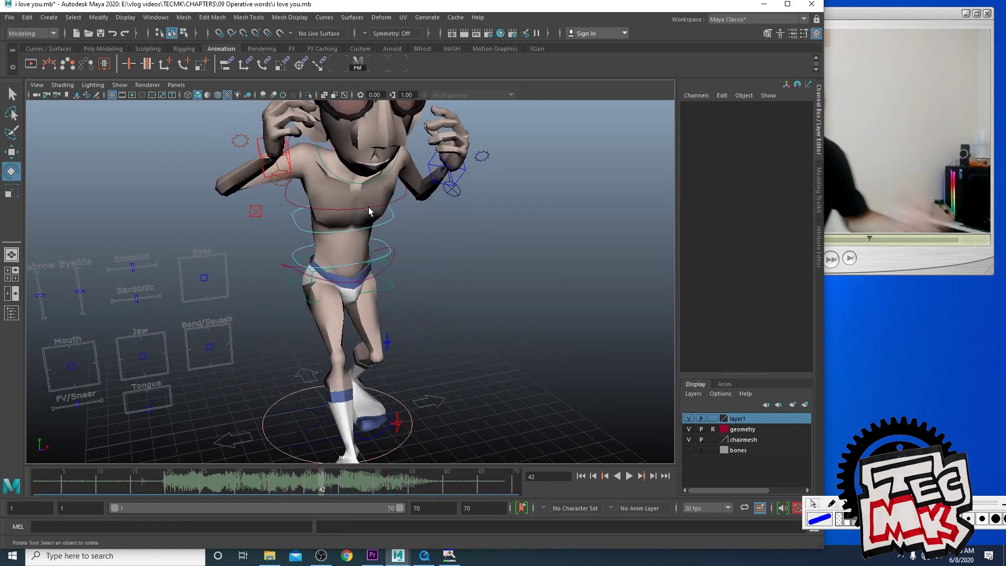
Rotate cShoulder at frame 42 to about 10.3, -5.8 and 4.6 degrees and compare the pose with the reference video
click(368, 208)
drag(360, 179, 465, 247)
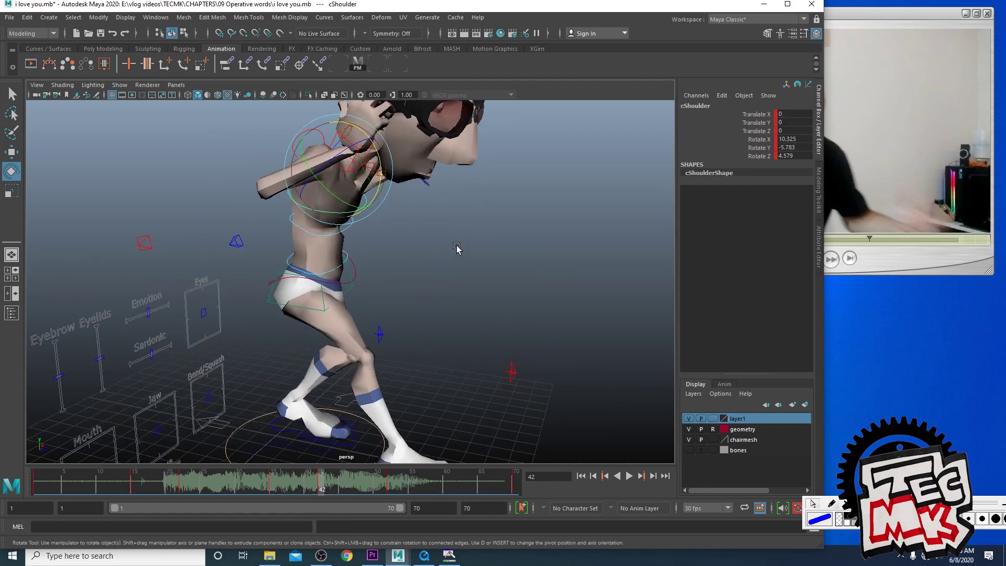
key(space)
click(884, 188)
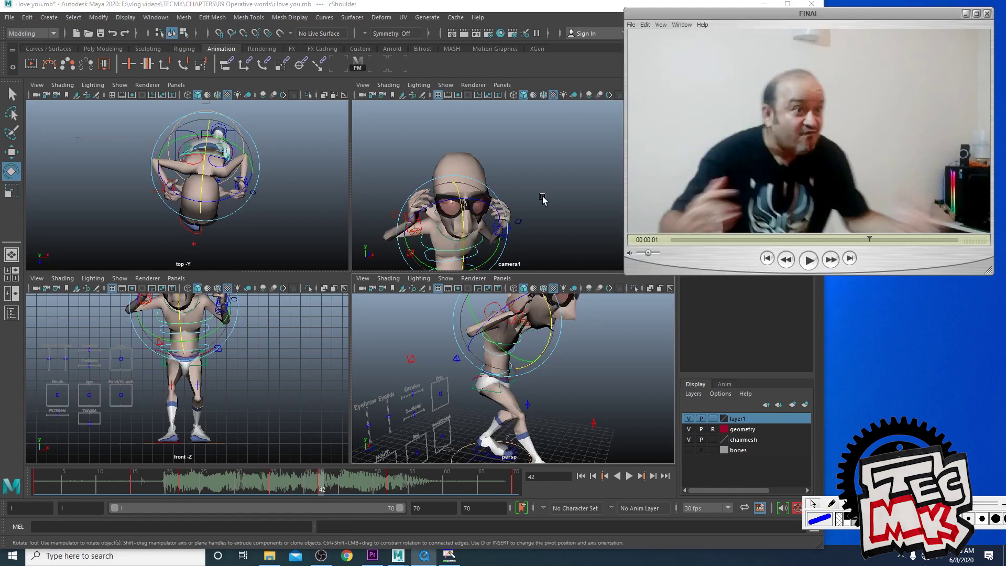
click(509, 219)
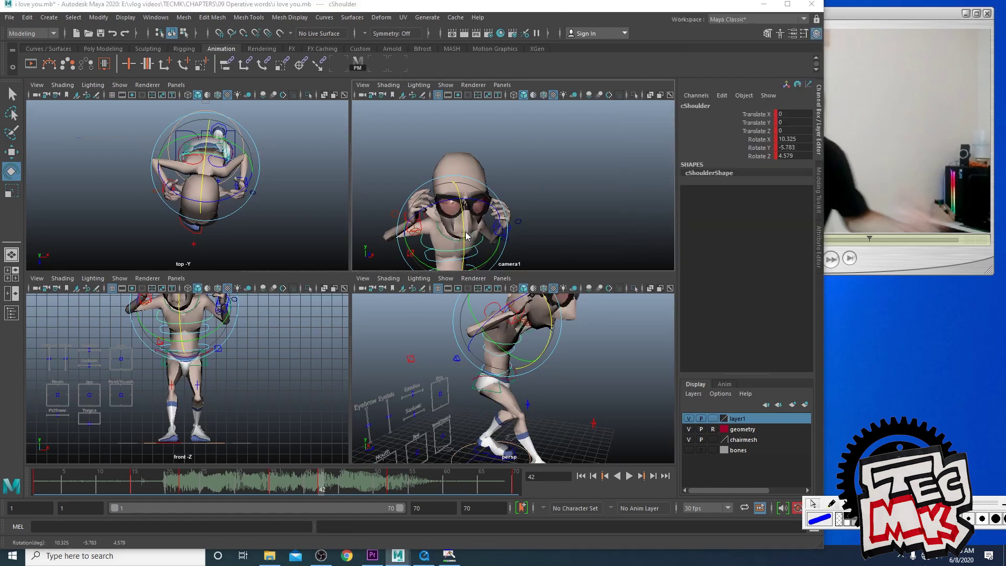
Rotate cNeck at frame 42 to about 26.3 degrees in X to raise the face, and key it
key(space)
drag(239, 386, 240, 396)
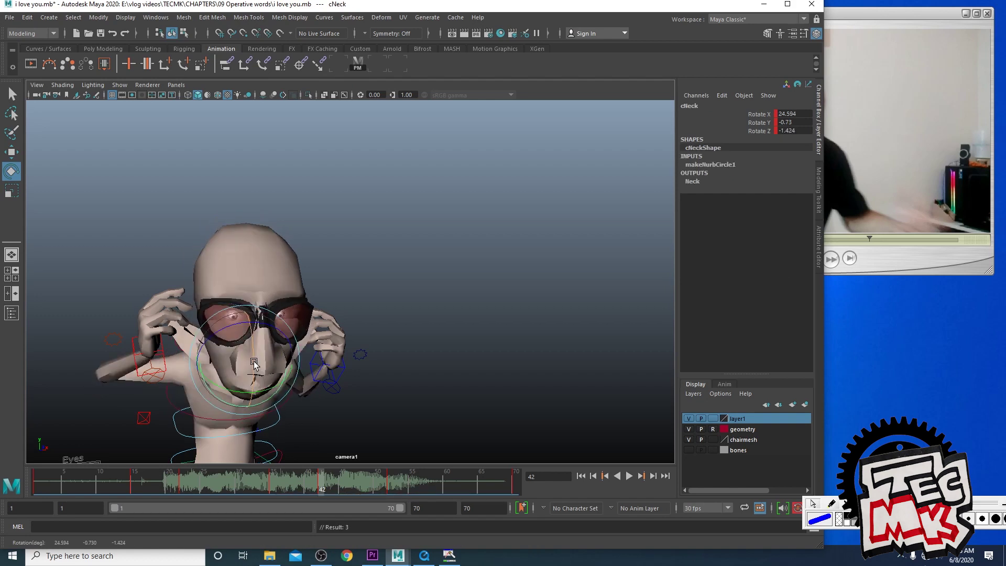
drag(254, 364, 254, 362)
key(s)
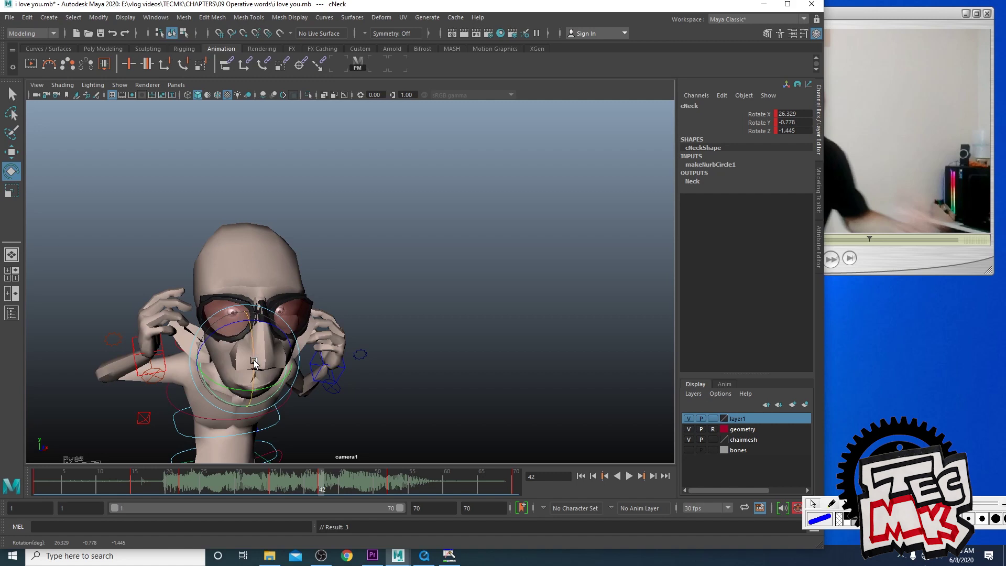
Scrub the reference video alongside frames 35 to 42 to compare how the arms travel into the breakdown
click(896, 171)
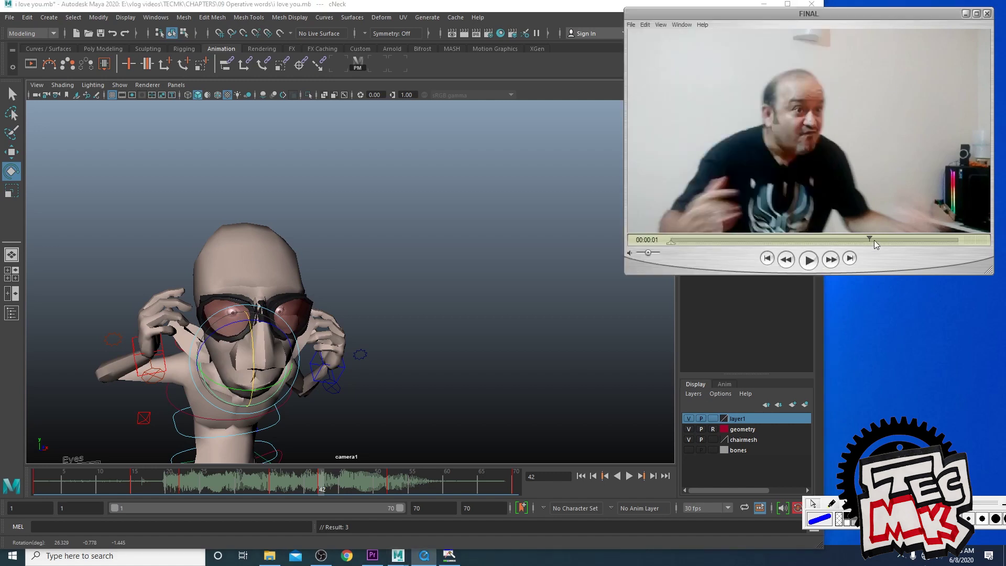
drag(867, 237, 827, 238)
click(272, 489)
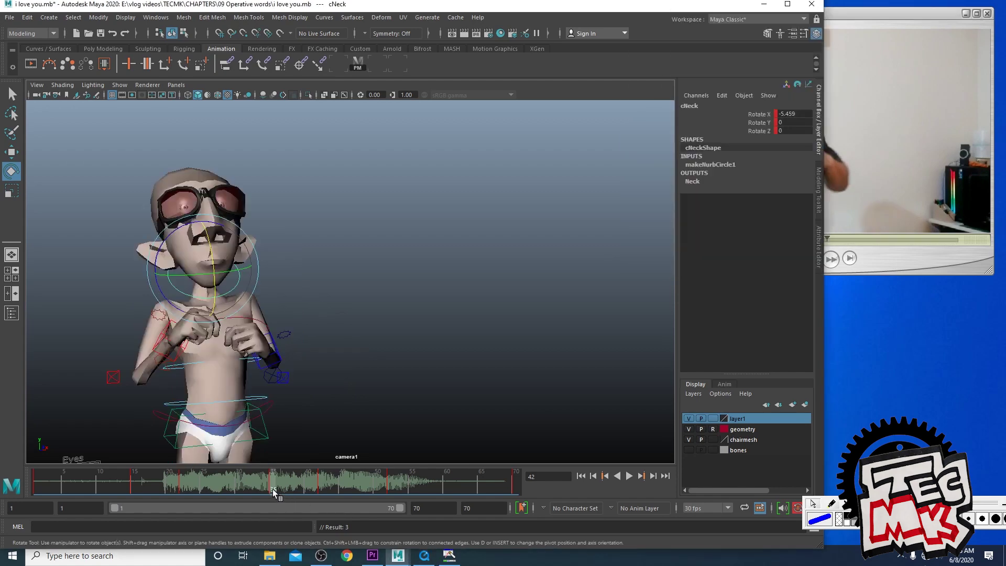
click(872, 145)
drag(827, 239, 891, 238)
click(278, 490)
drag(278, 490, 321, 490)
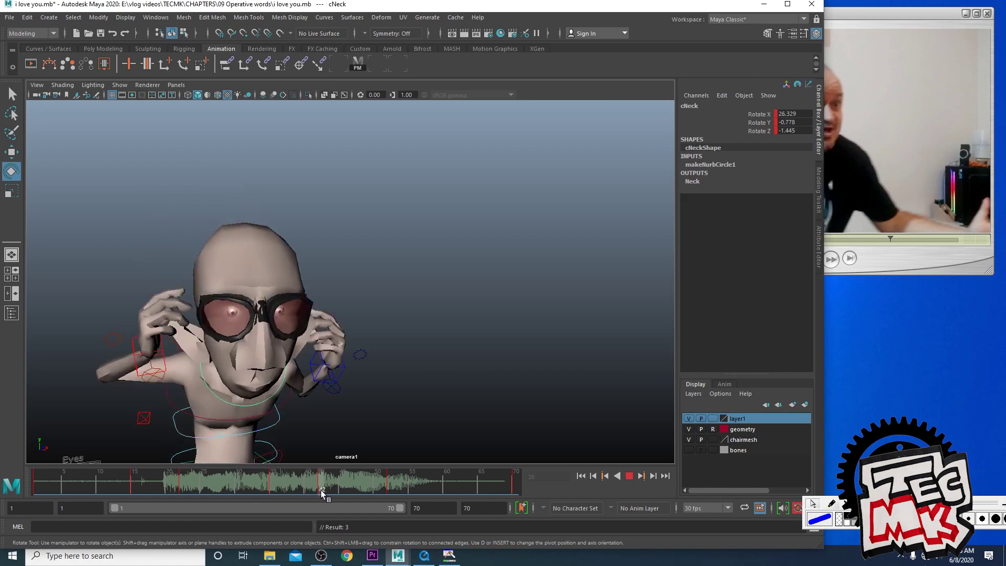
Lower the left IK wrist control at frame 42 to bring that hand down from the head
click(346, 360)
key(w)
drag(328, 316, 328, 370)
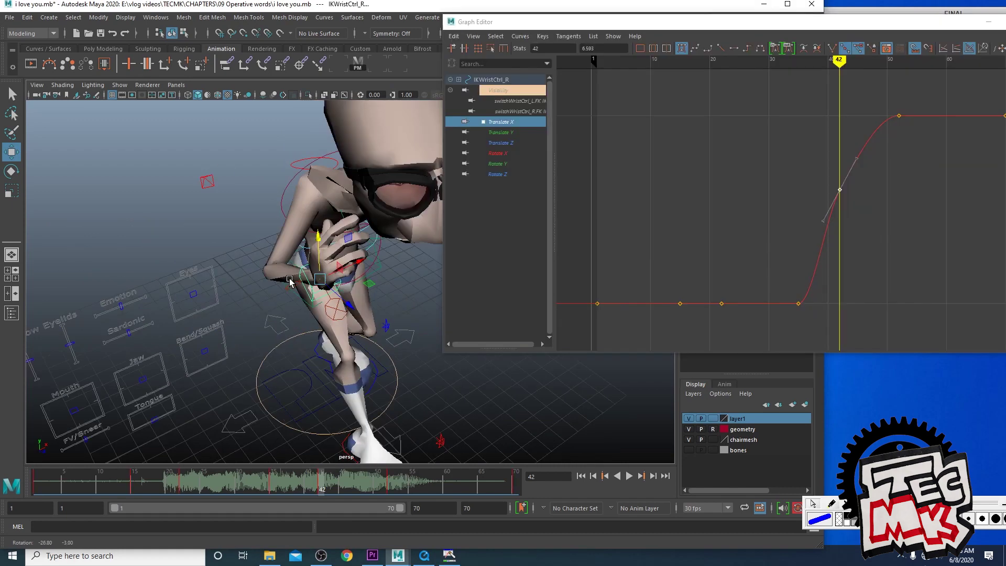
Lower the right hand and adjust its depth by editing IKWristCtrl_R's Translate Y and Translate Z keys at frame 42
alt+drag(290, 282, 336, 292)
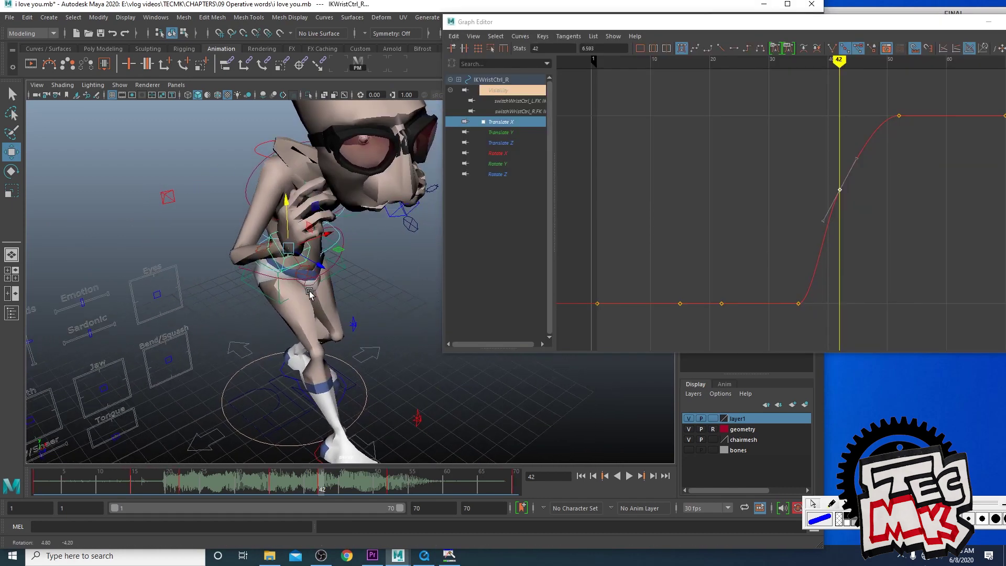
click(506, 131)
middle_drag(849, 207, 849, 247)
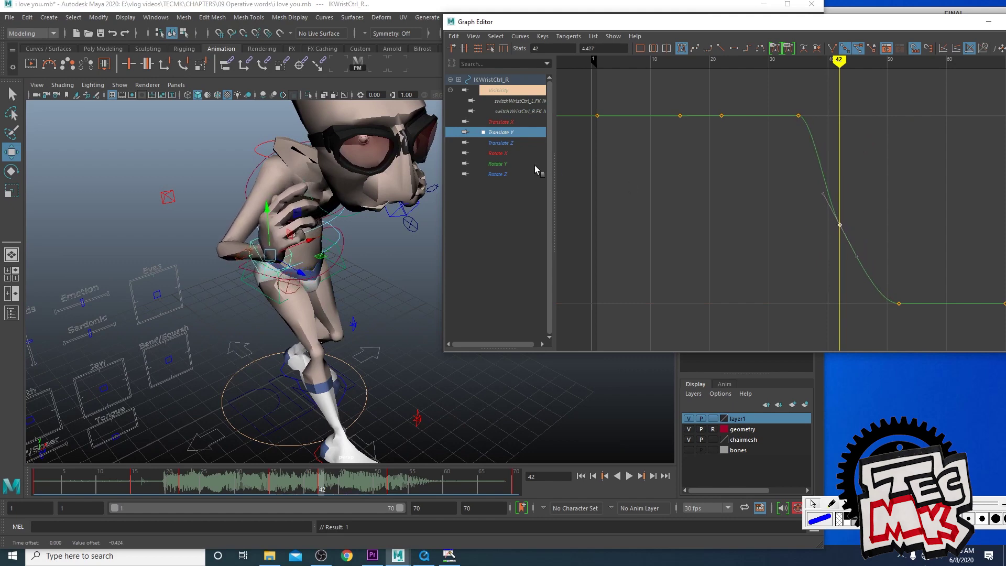
click(503, 143)
mouse_move(835, 294)
middle_down()
mouse_move(836, 259)
mouse_move(835, 299)
middle_up()
scroll(695, 302, up, 3)
Shift the right IK wrist control in front of the torso at frame 42 and rotate that hand
alt+drag(399, 285, 390, 275)
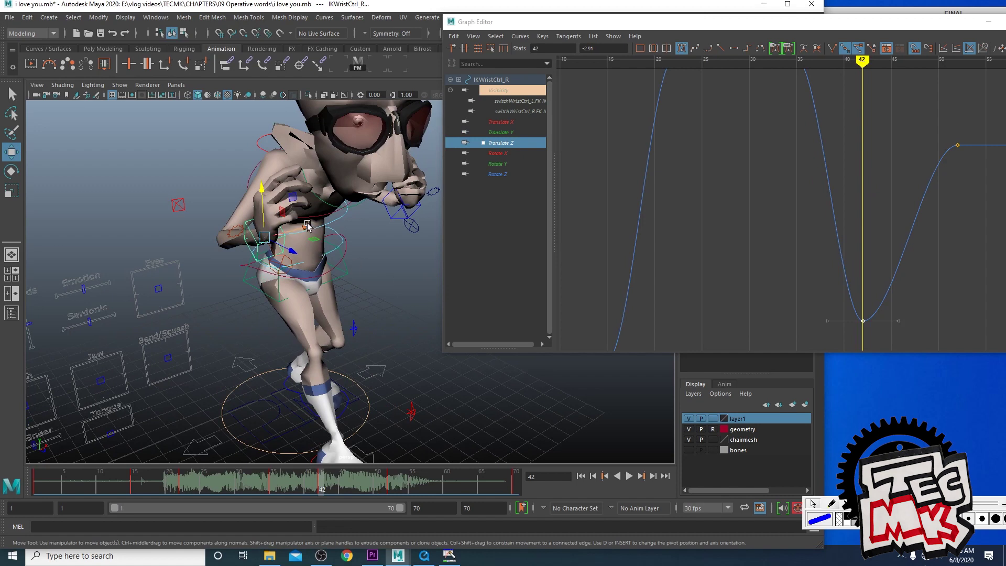
drag(308, 225, 306, 226)
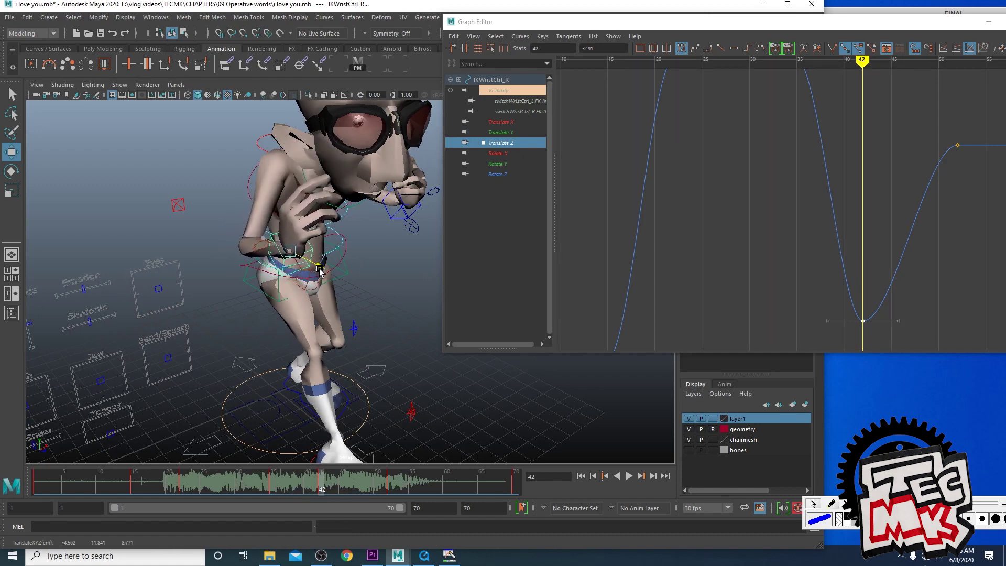
key(e)
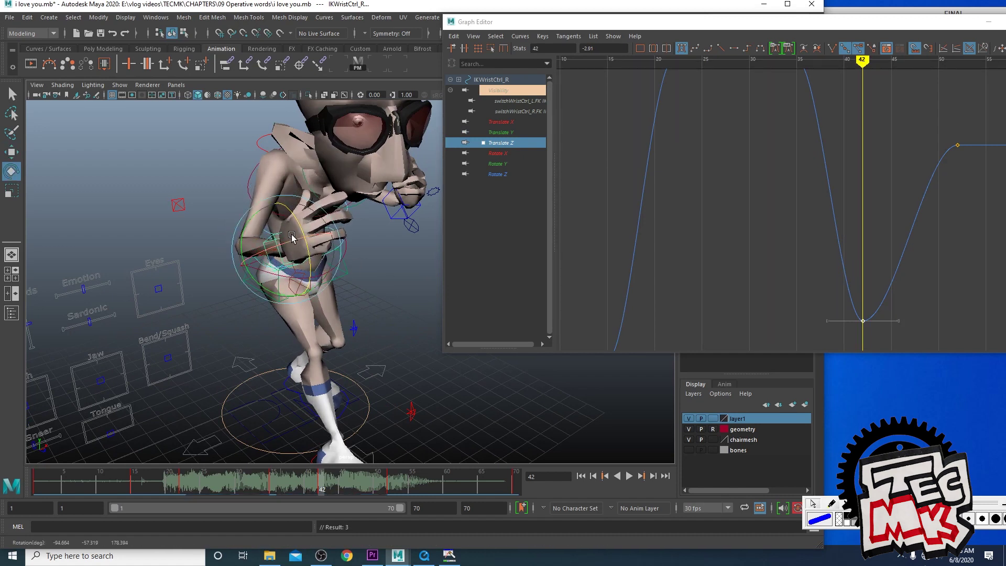
Pull the left IK wrist control forward in depth at frame 42 and rotate the left hand
alt+drag(383, 291, 238, 298)
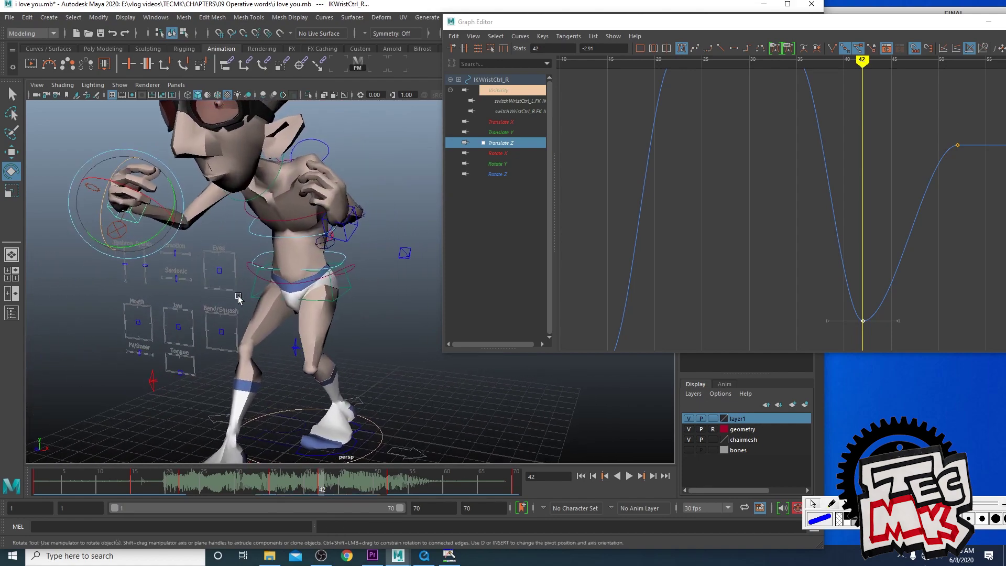
drag(263, 273, 189, 291)
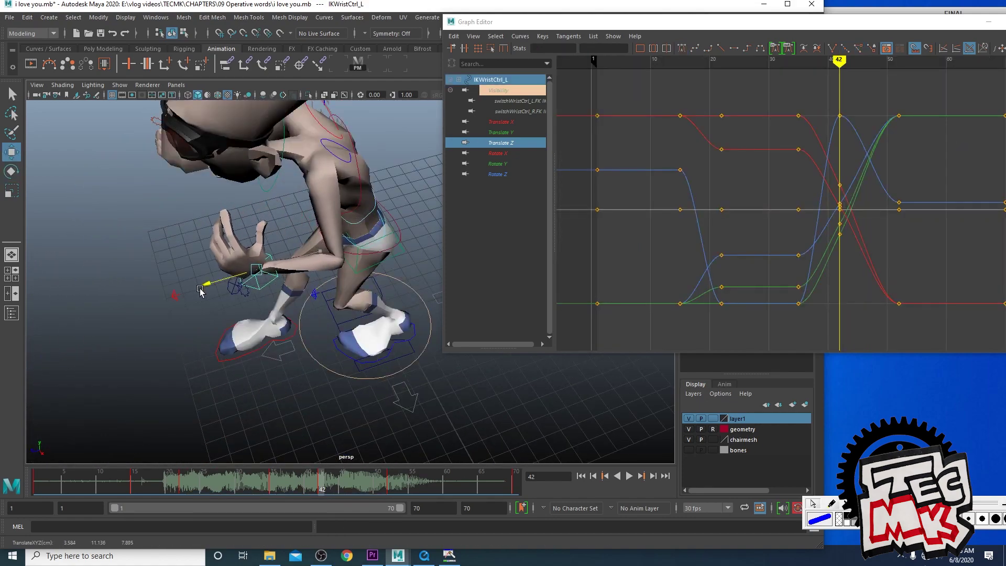
alt+drag(189, 291, 364, 267)
key(e)
drag(344, 222, 353, 214)
drag(368, 263, 372, 226)
alt+drag(360, 285, 364, 306)
key(w)
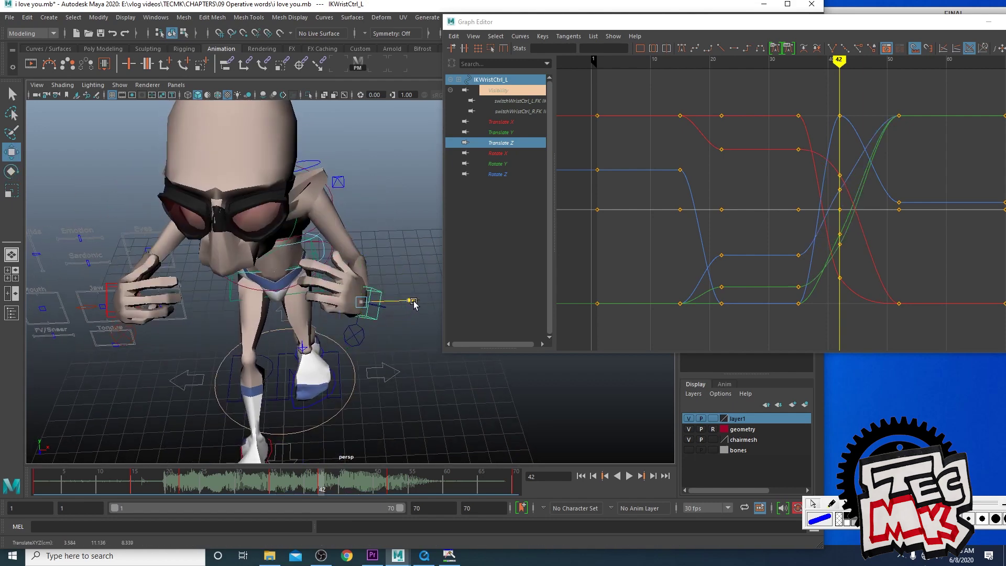
Move the left IK elbow control outward at frame 42 and adjust the right elbow control to match
click(340, 183)
drag(385, 180, 469, 195)
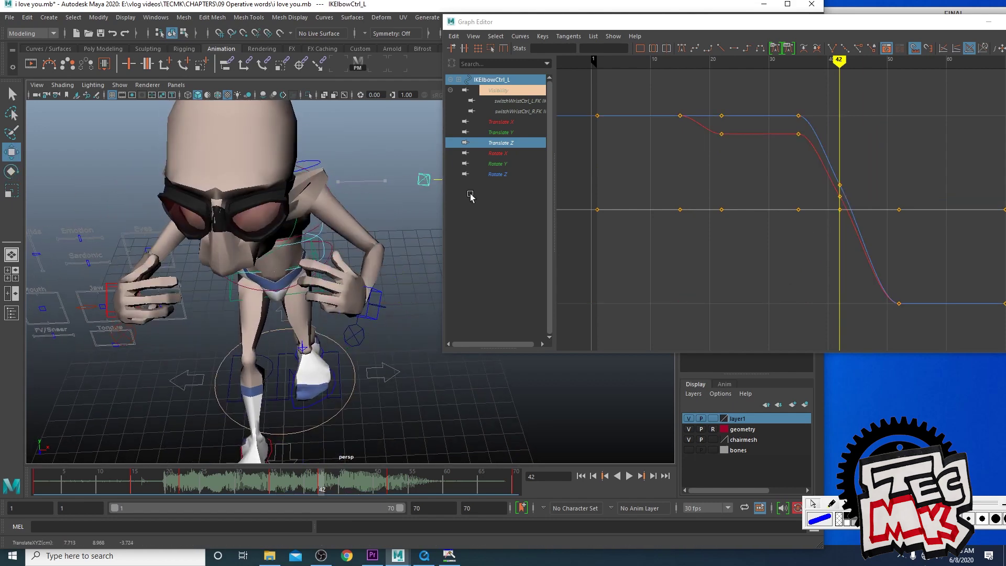
alt+drag(236, 249, 278, 231)
click(180, 203)
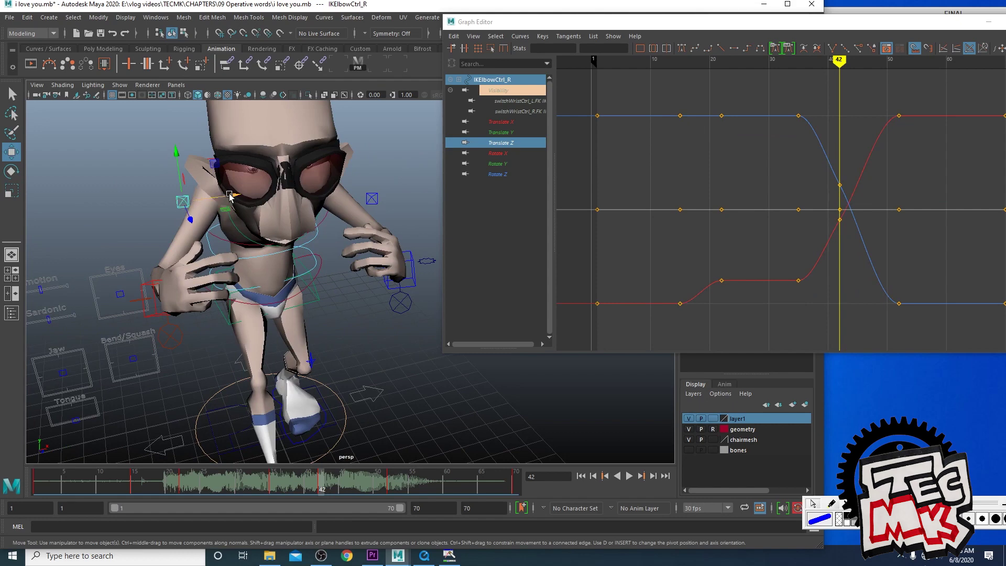
alt+drag(230, 197, 200, 210)
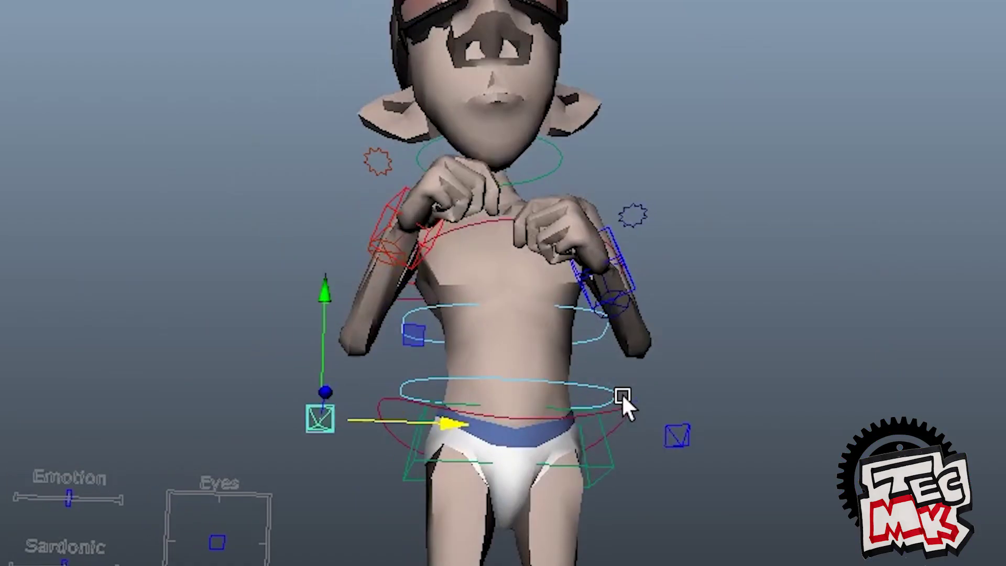
Delete the frame 42 keys from the Rotate X, Y and Z curves of both IK wrist controls
click(420, 231)
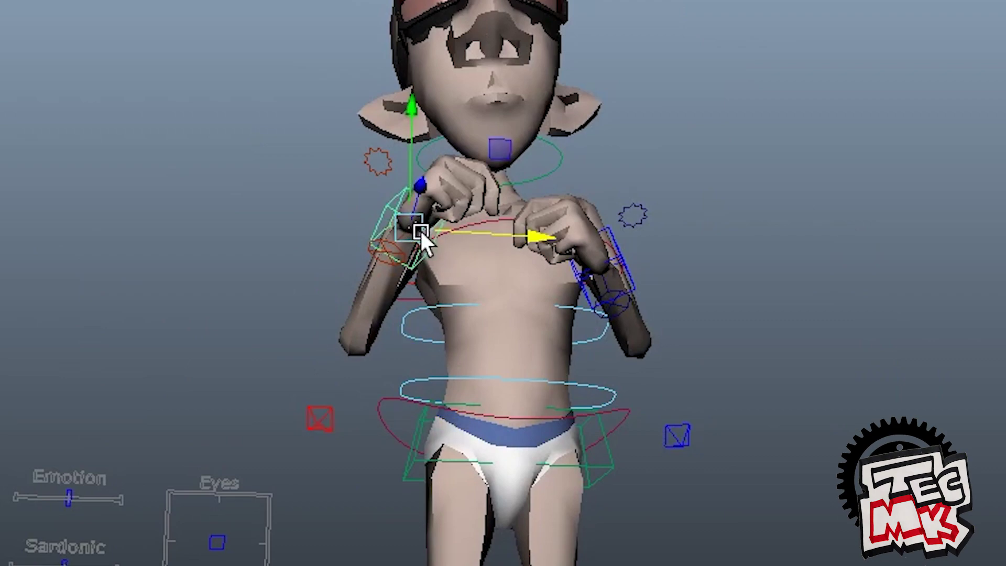
shift+click(605, 285)
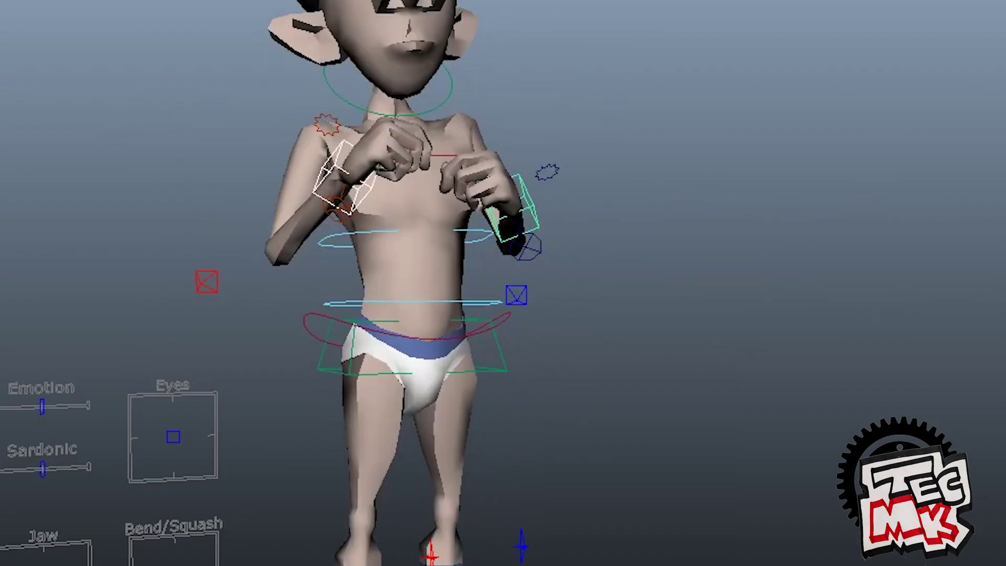
key(alt+v)
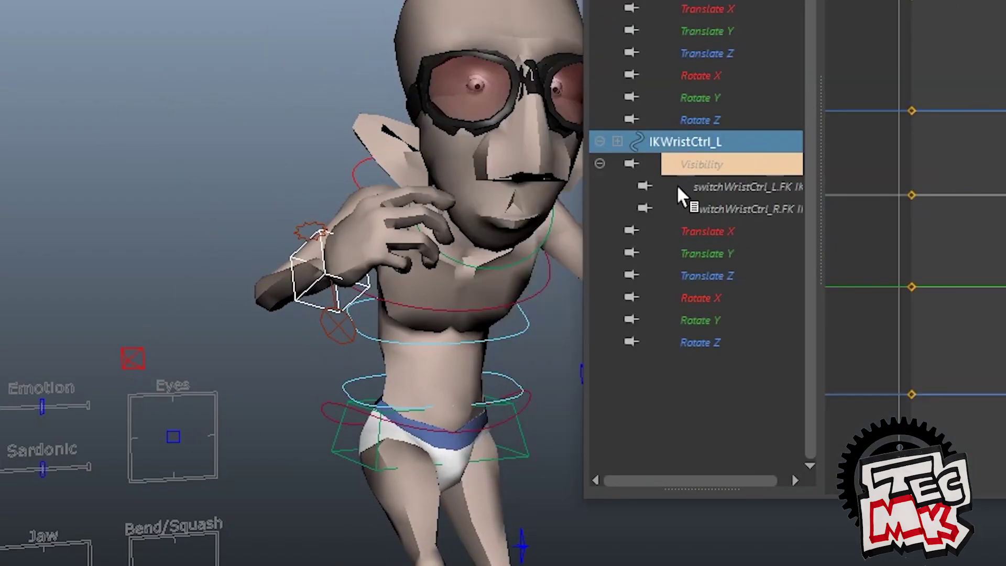
ctrl+click(87, 379)
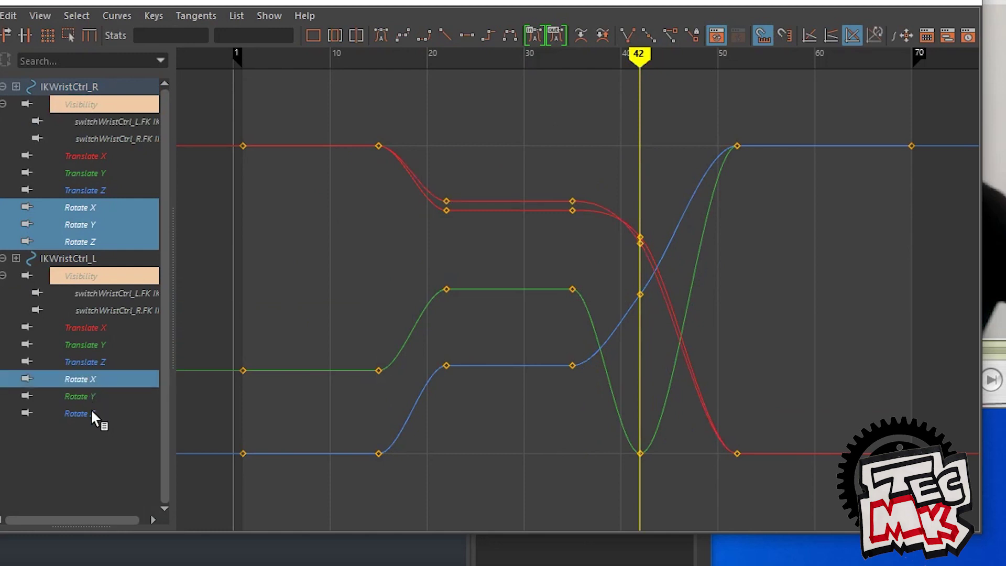
ctrl+click(89, 395)
ctrl+click(90, 414)
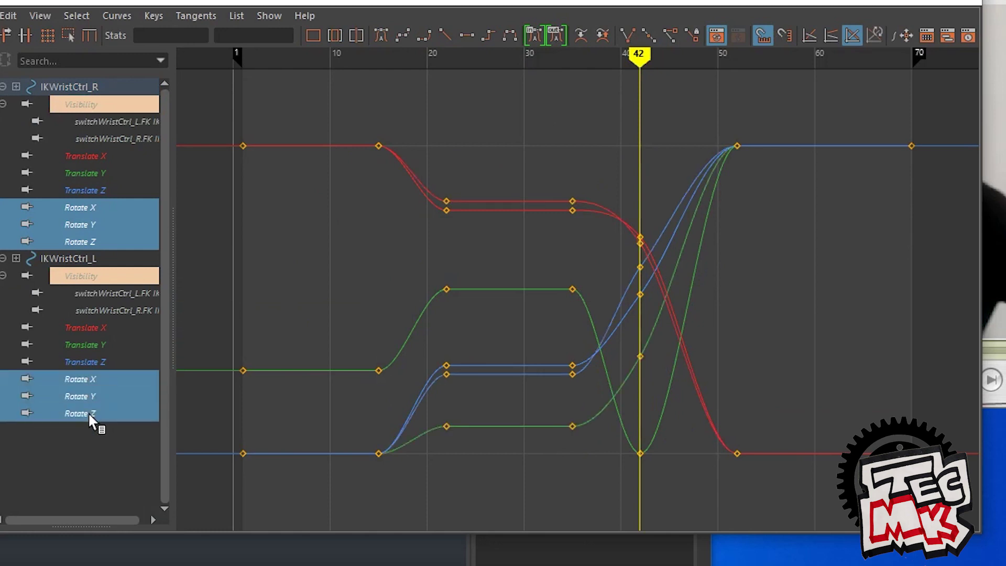
drag(629, 152, 671, 508)
key(Delete)
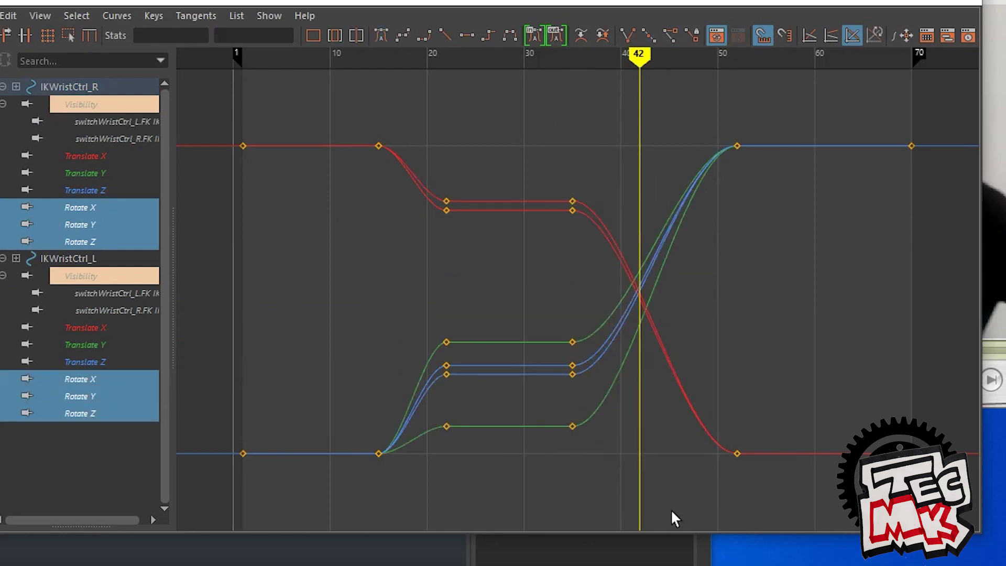
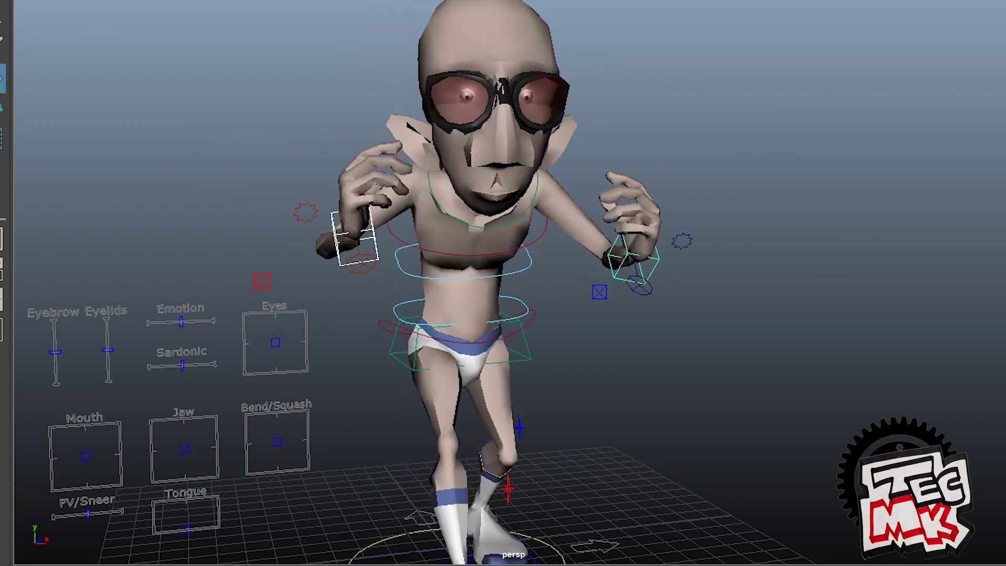
Rotate both IK wrist controls together at frame 42 to re-angle the hands, and clear the selection
alt+drag(595, 366, 626, 366)
drag(609, 275, 608, 314)
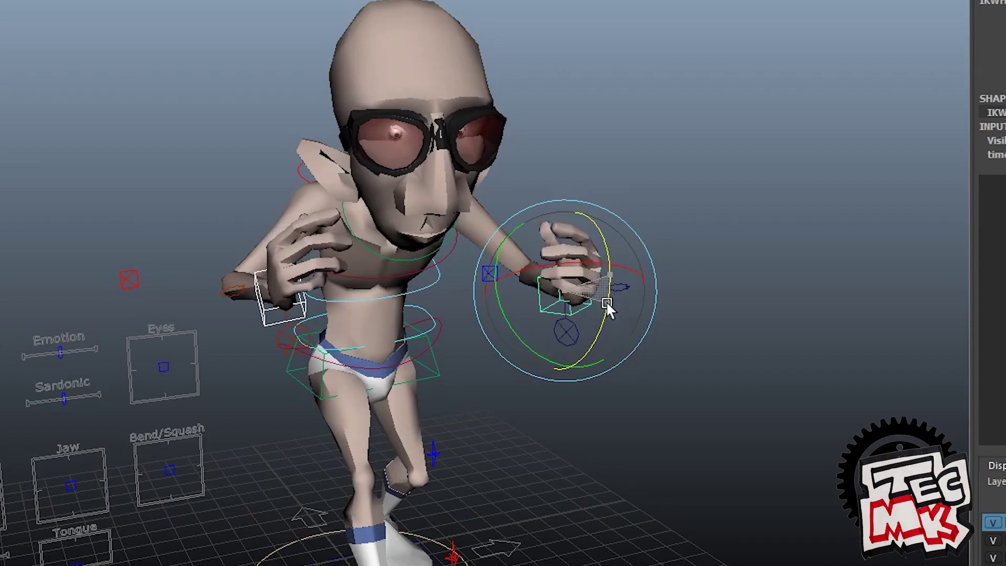
alt+drag(526, 375, 563, 384)
click(560, 418)
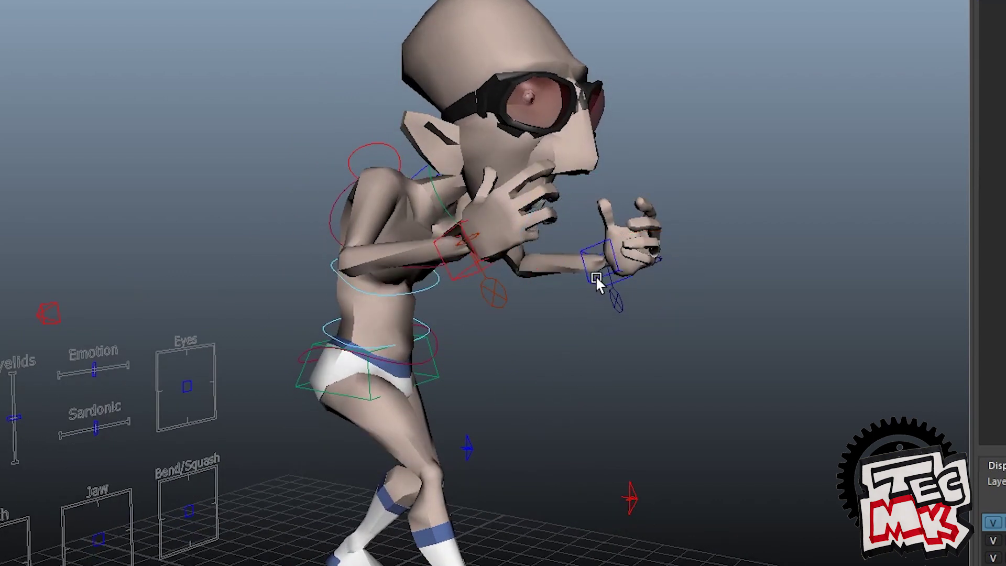
Lower the left IK wrist control and raise the right one at frame 42 to make the hand heights uneven
click(596, 276)
key(w)
alt+drag(683, 347, 568, 347)
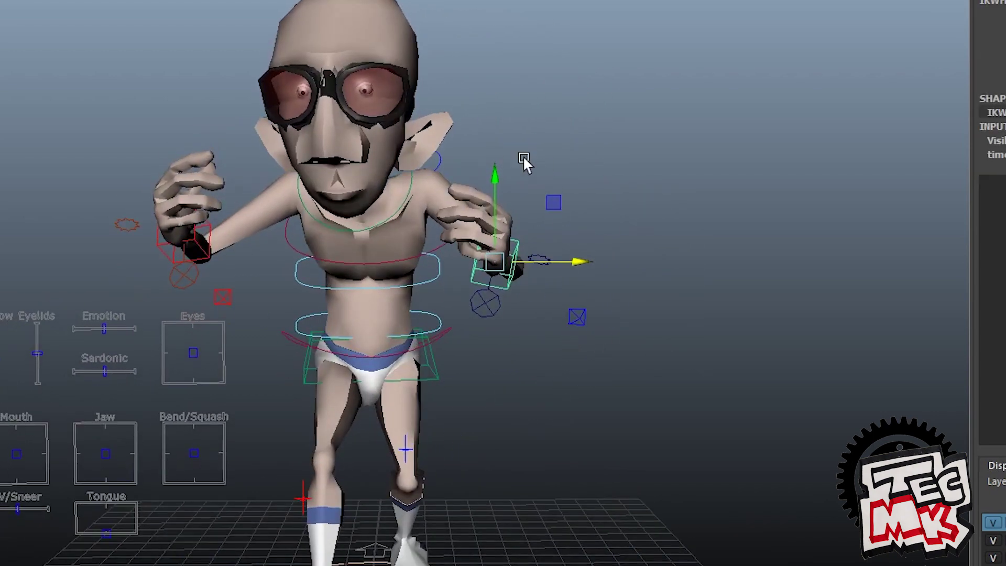
drag(493, 173, 382, 225)
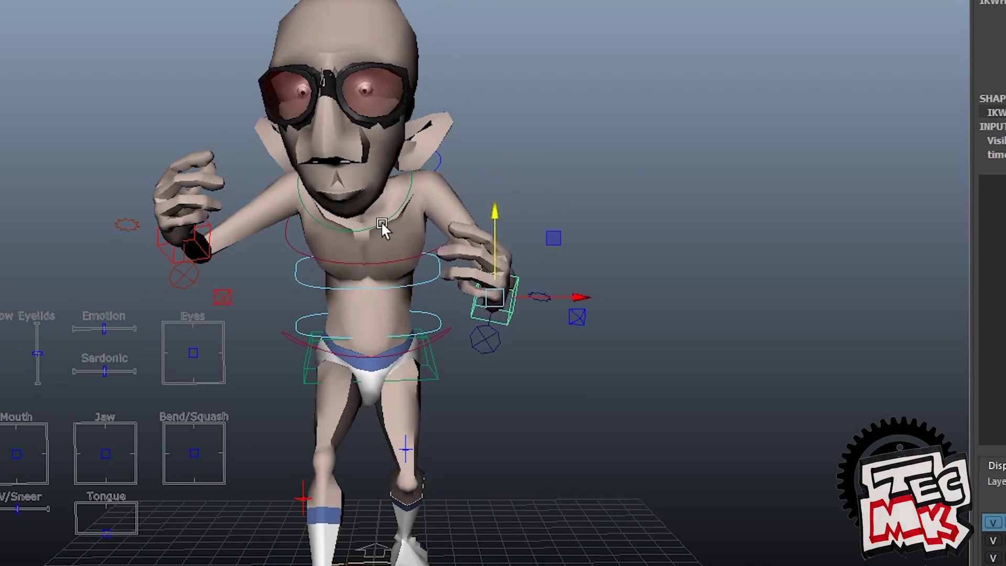
click(185, 241)
drag(184, 155, 184, 136)
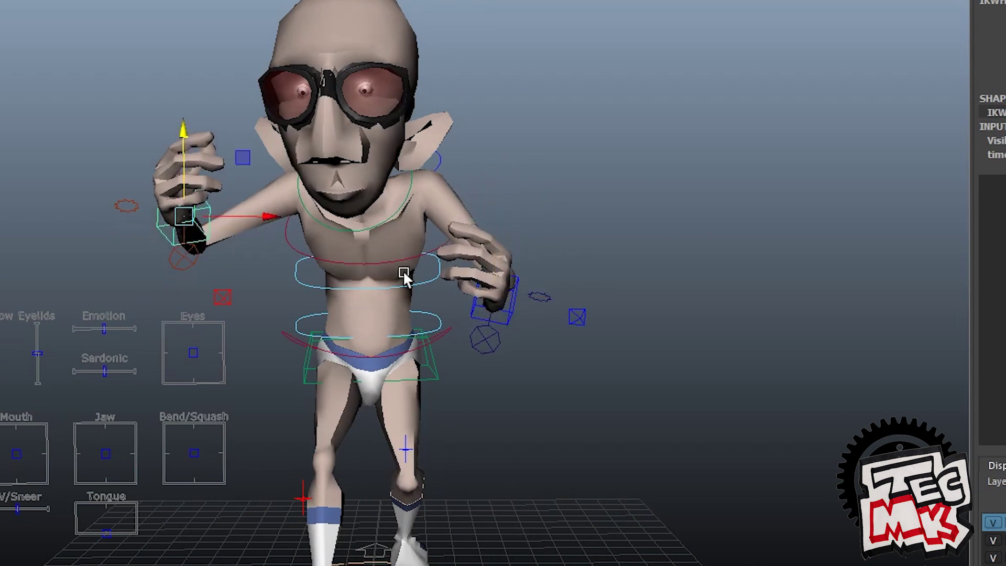
Rotate the left and right IK wrist controls individually at frame 42 to vary the angles of the hands
alt+drag(527, 318, 480, 319)
click(475, 287)
key(e)
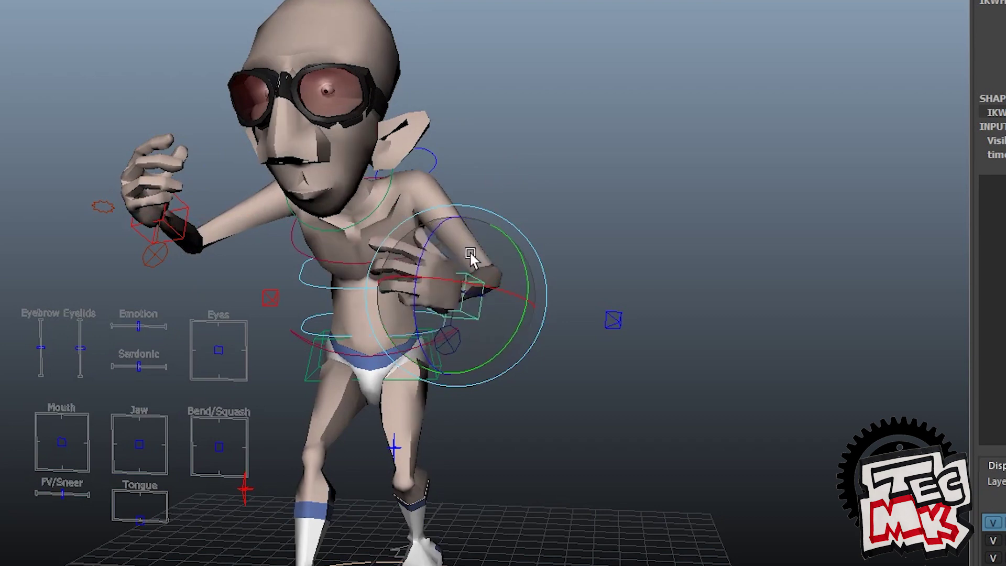
drag(470, 257, 505, 339)
click(172, 228)
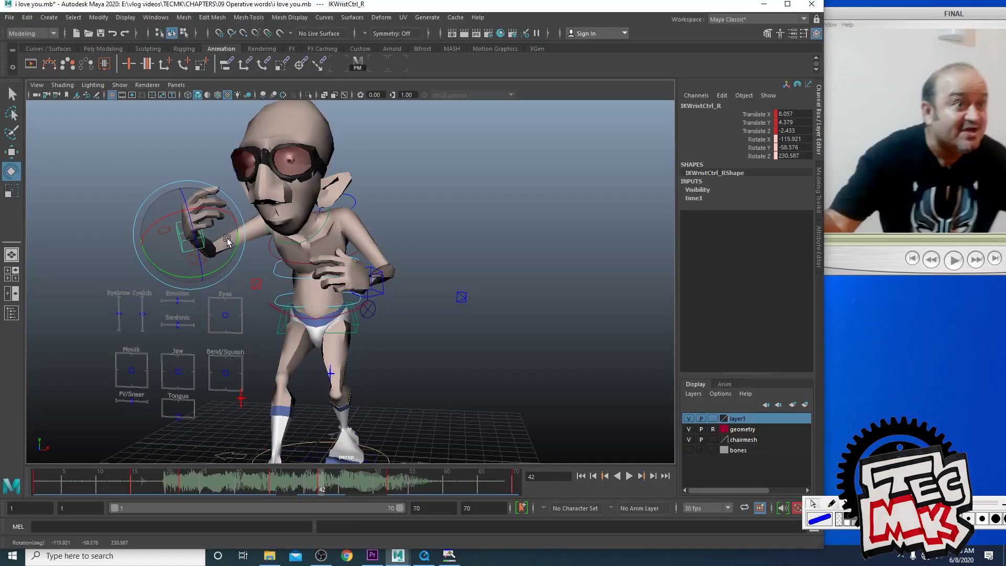
Raise the right IK wrist control slightly in the open-armed pose at frame 52
alt+drag(367, 297, 426, 306)
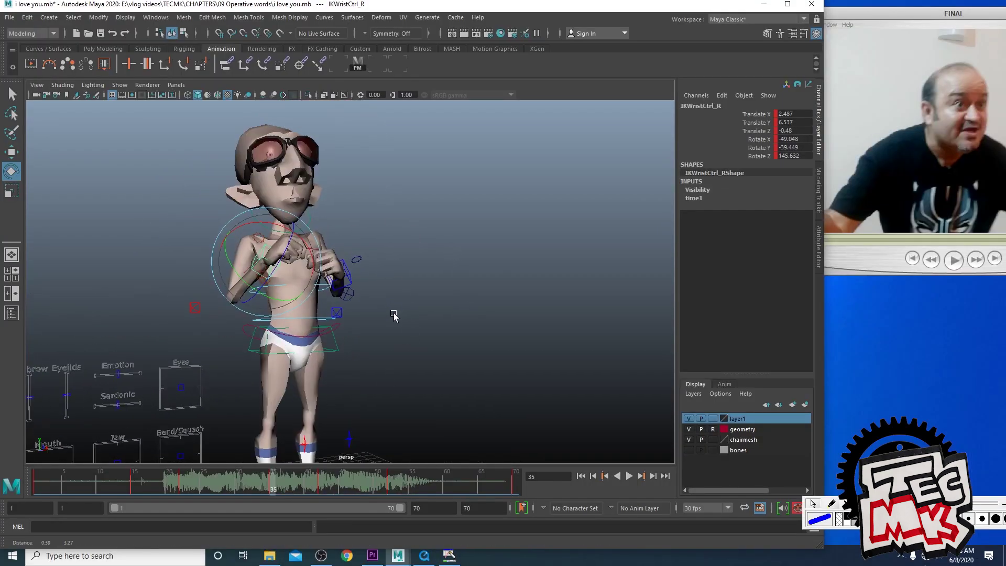
alt+drag(395, 315, 338, 295)
click(391, 489)
alt+drag(416, 380, 445, 382)
key(w)
drag(181, 214, 182, 202)
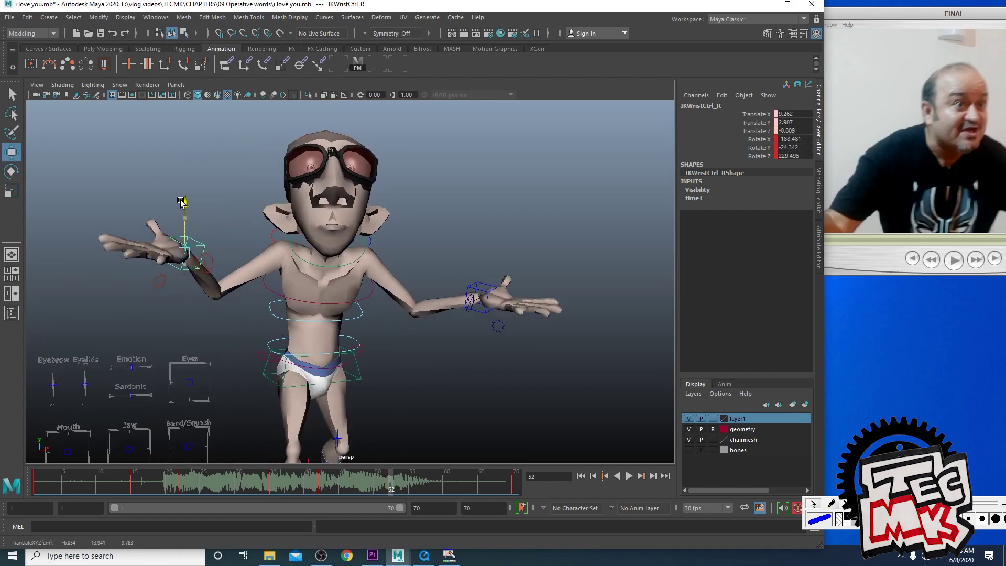
Carry the right wrist's frame 52 pose over to frame 70, and lower the left IK wrist control slightly there
drag(392, 490, 516, 490)
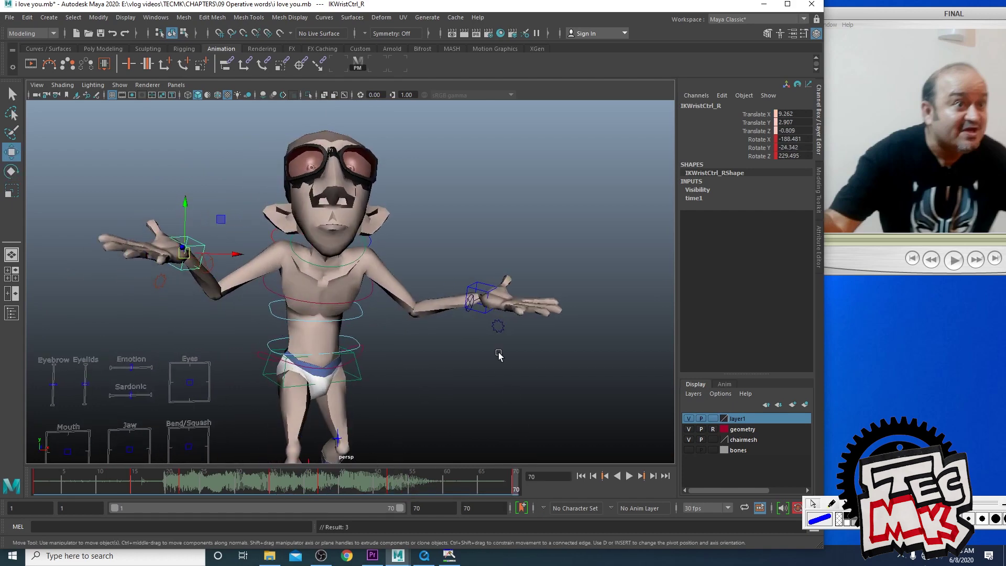
click(484, 312)
drag(481, 249, 481, 254)
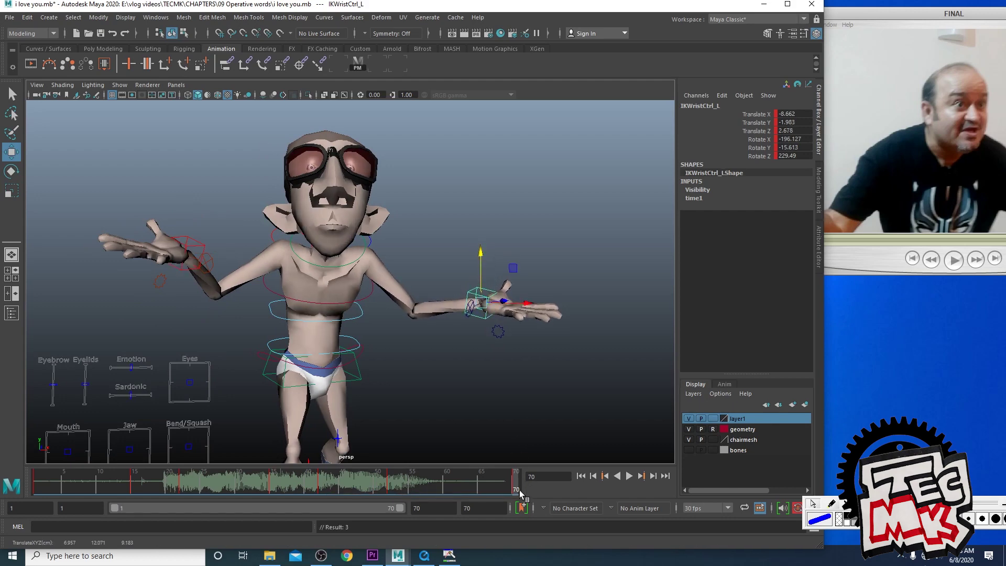
Play back the updated blocking and run the 02 playblast alongside the 01 playblast for comparison
drag(520, 490, 467, 493)
key(alt+v)
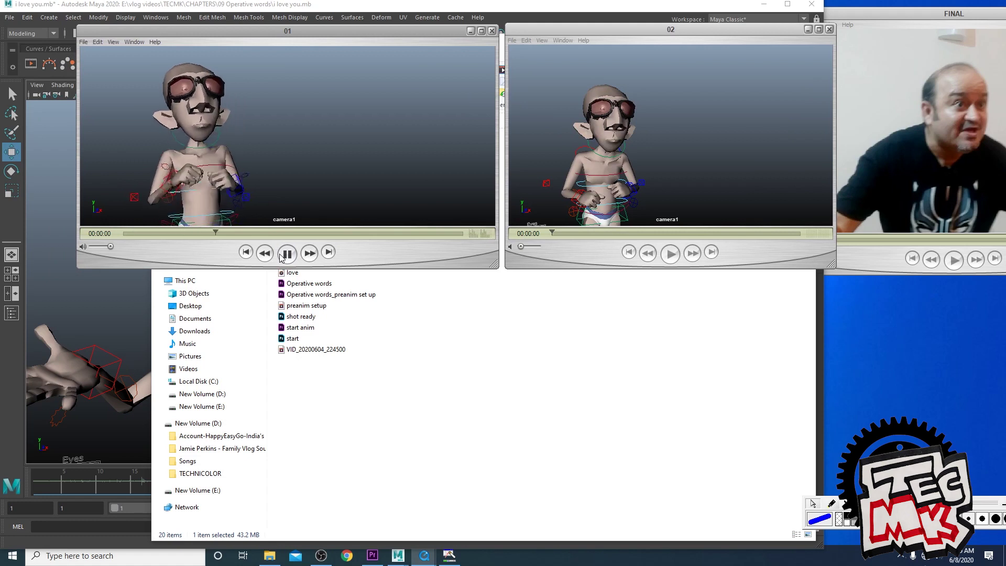
click(670, 254)
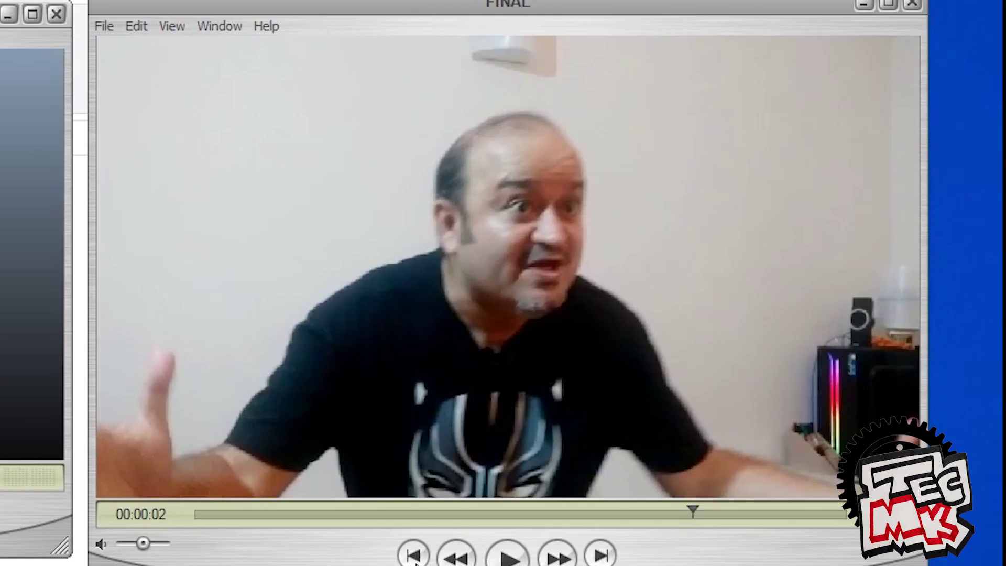
Circle both hands in blue on the reference video, once in the closed-hands pose and again in the wide-open arms pose
click(912, 258)
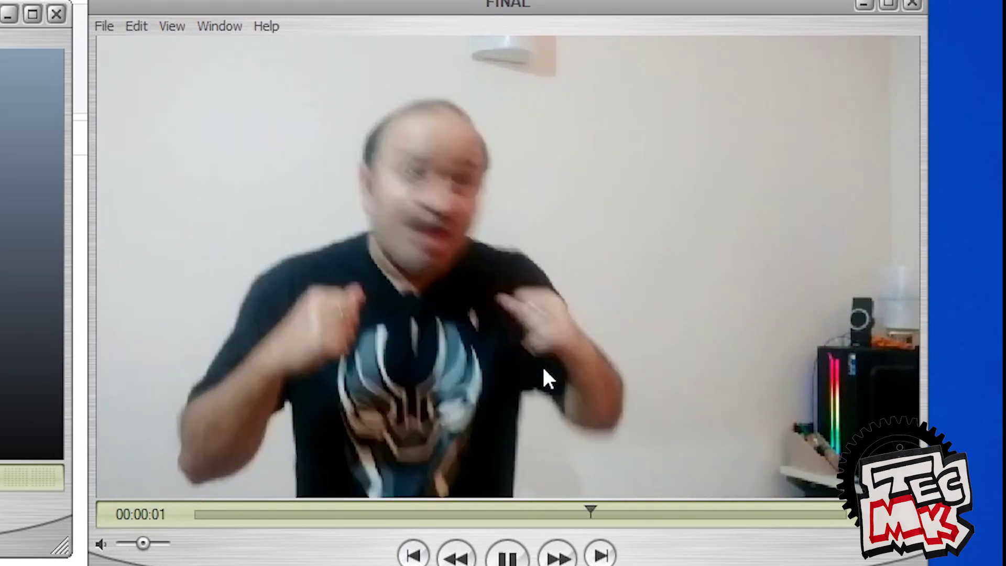
drag(294, 264, 306, 322)
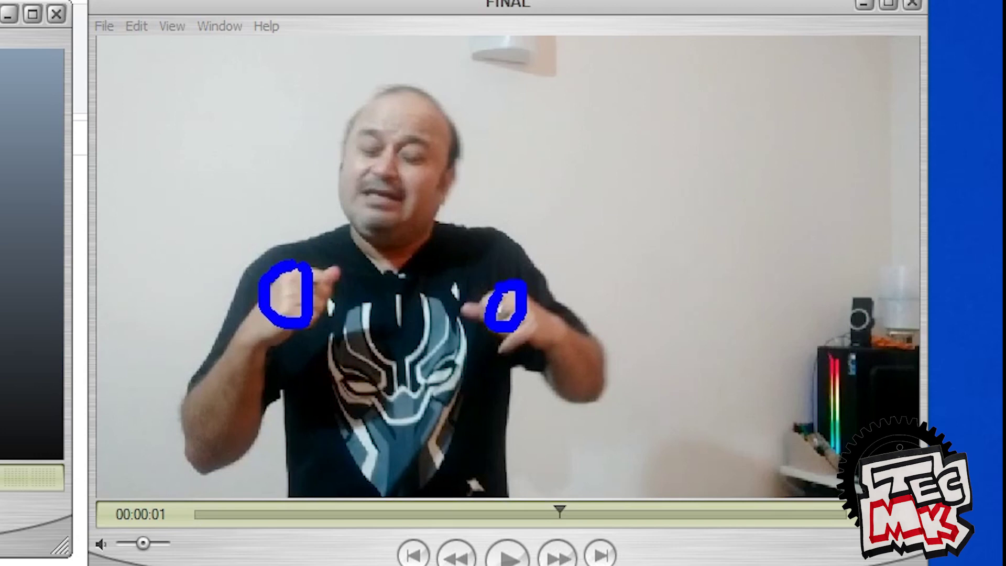
drag(570, 509, 753, 513)
key(ctrl+shift+1)
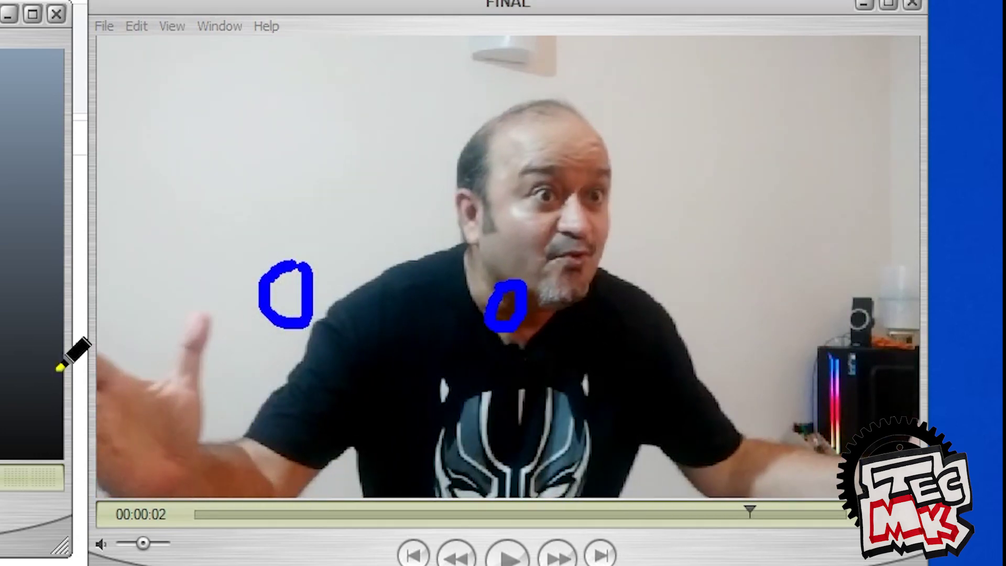
mouse_move(137, 365)
mouse_down()
mouse_move(128, 479)
mouse_move(132, 347)
mouse_up()
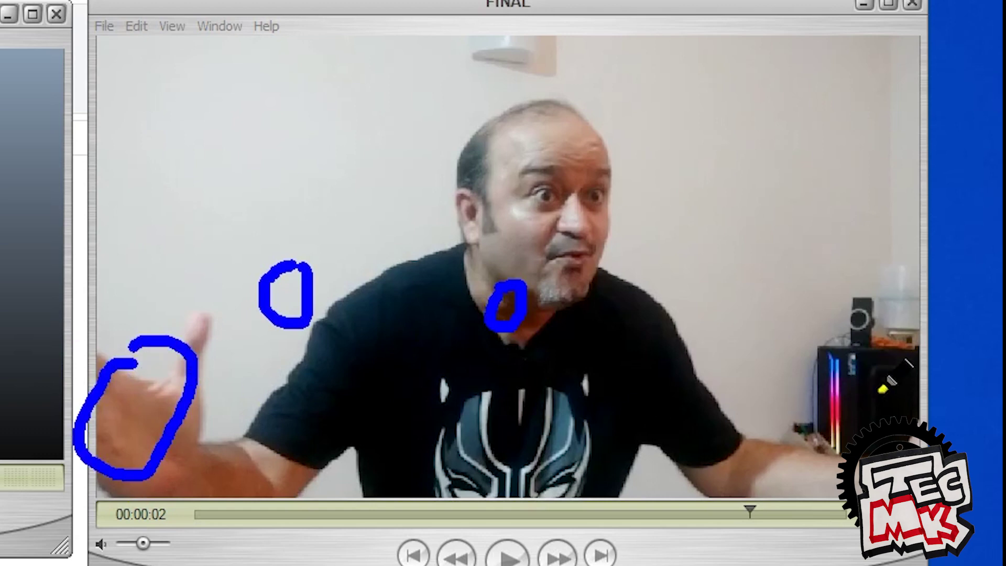
drag(915, 393, 891, 443)
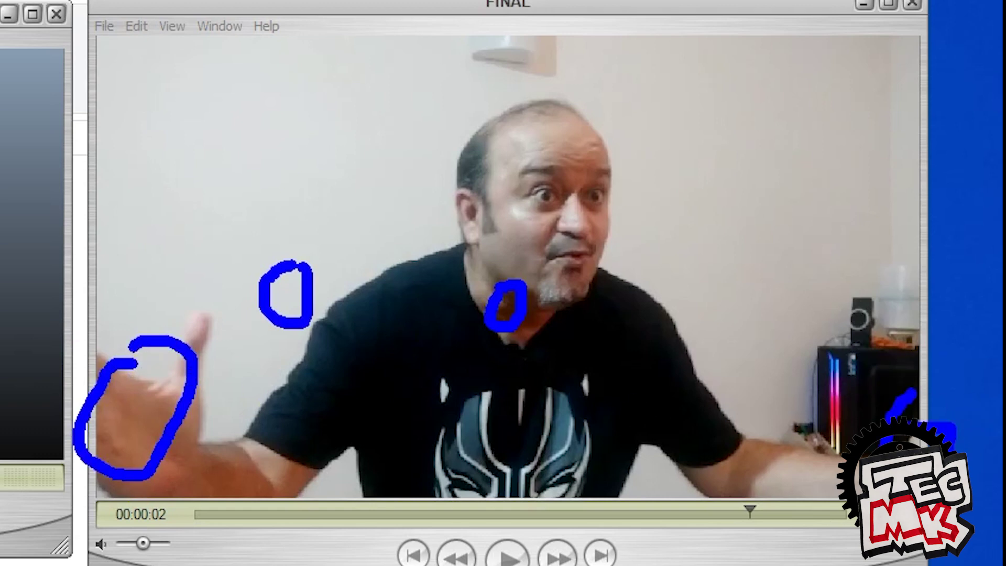
Scrub back to the reference video's in-between pose and draw each hand's path from its starting circle to its open-arms circle
drag(725, 511, 659, 532)
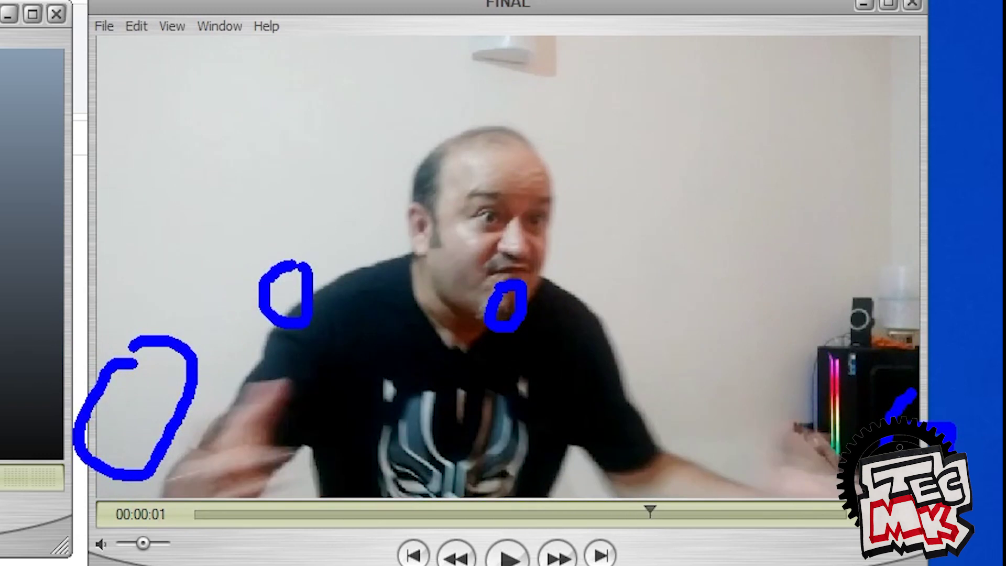
click(463, 565)
mouse_move(305, 293)
mouse_down()
mouse_move(141, 467)
mouse_move(106, 420)
mouse_up()
mouse_move(506, 303)
mouse_down()
mouse_move(834, 450)
mouse_move(915, 393)
mouse_up()
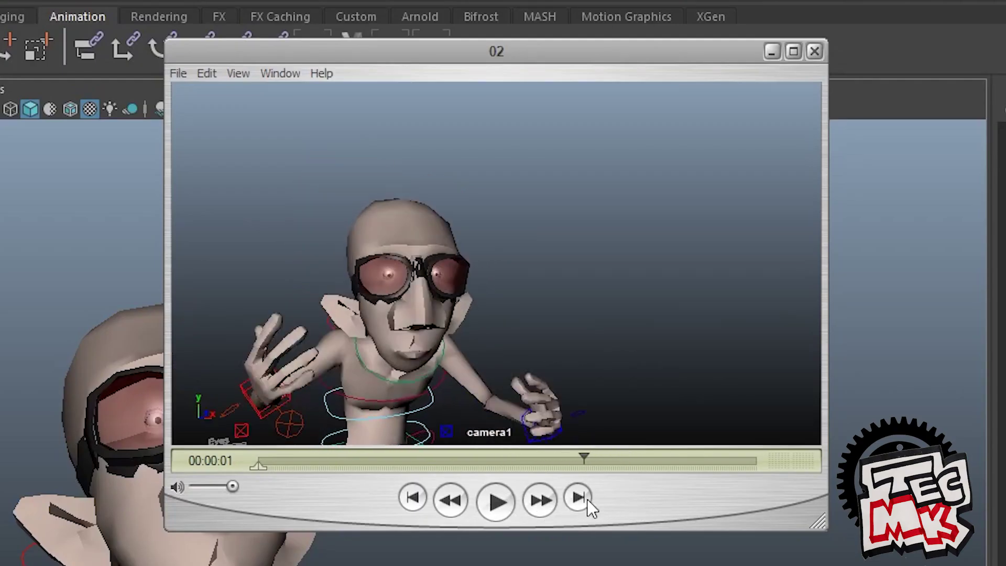
Switch to Maya and, at frame 42, lower both wrist controls and rotate the wrist control of the character's right hand
mouse_move(659, 489)
mouse_down()
mouse_move(514, 481)
mouse_move(655, 477)
mouse_up()
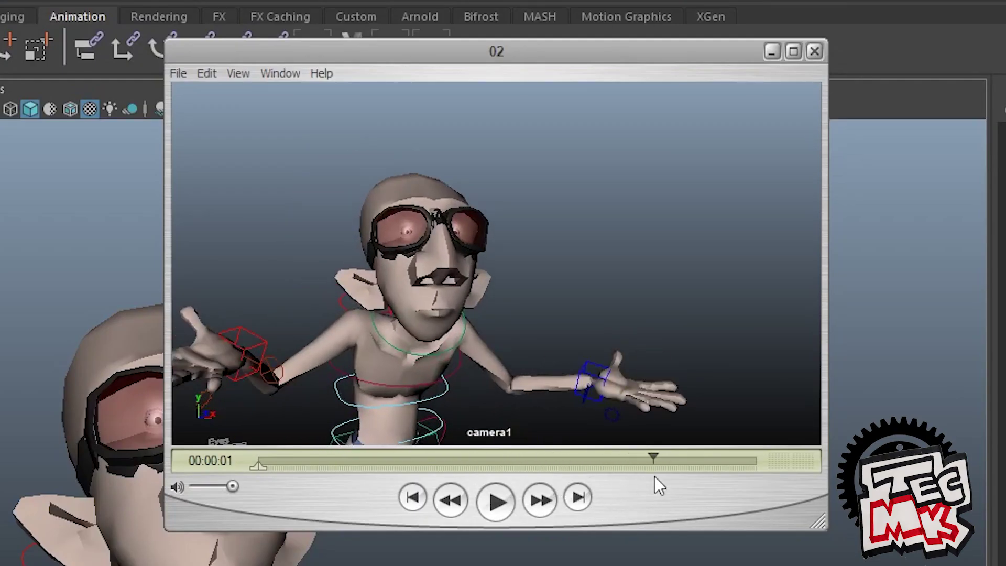
key(alt+Tab)
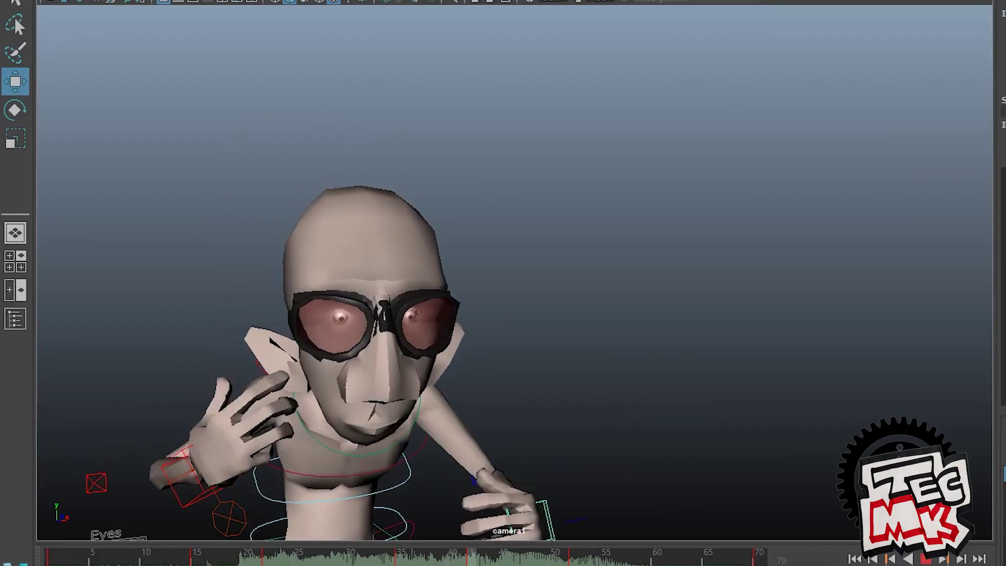
key(alt+v)
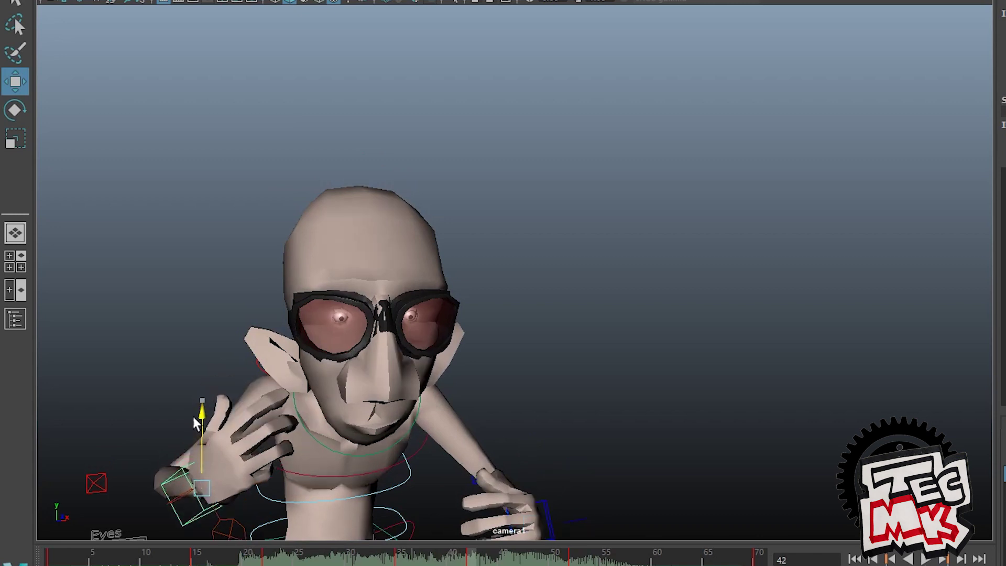
drag(194, 421, 198, 467)
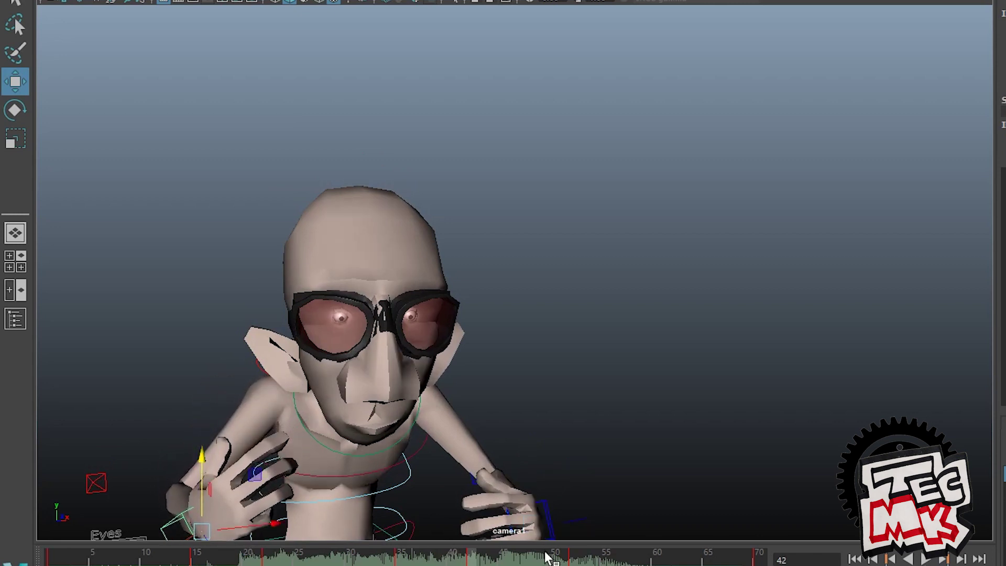
click(548, 502)
drag(529, 449, 529, 456)
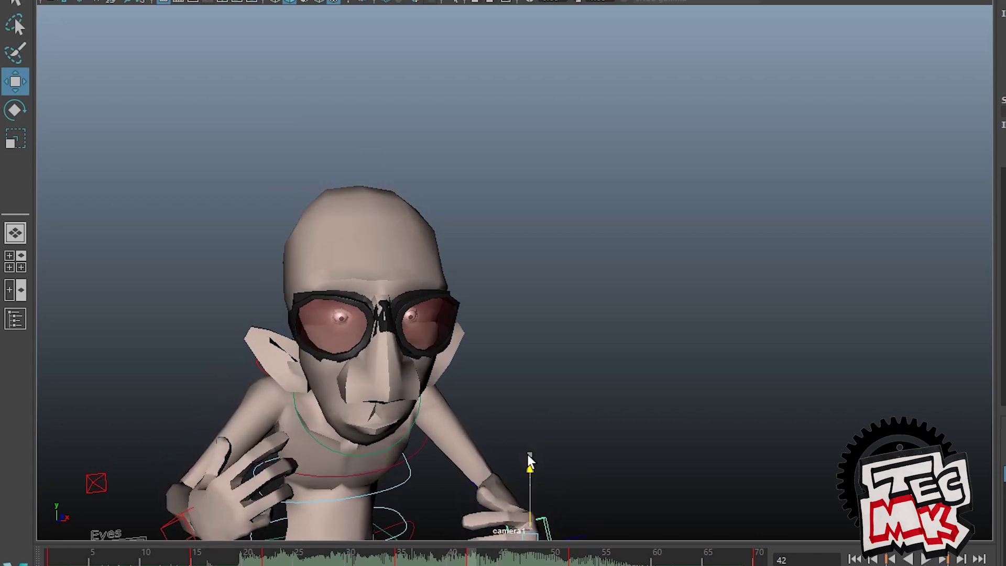
drag(205, 455, 207, 471)
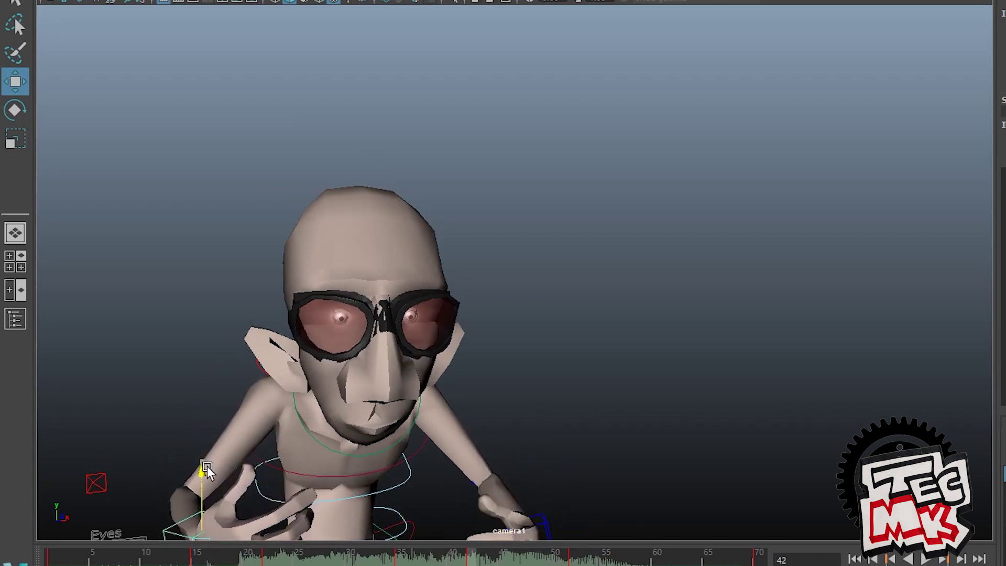
key(e)
drag(241, 524, 246, 530)
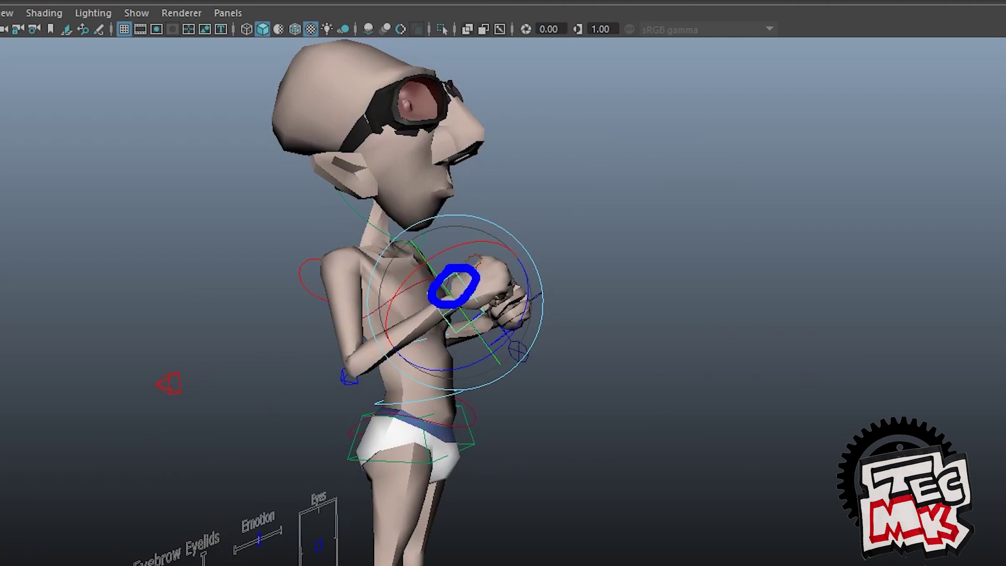
In the side view, circle the wrist's low breakdown and end positions and connect all three circles with a blue arc
mouse_move(662, 431)
mouse_down()
mouse_move(636, 446)
mouse_move(668, 452)
mouse_move(650, 434)
mouse_up()
key(alt+v)
key(e)
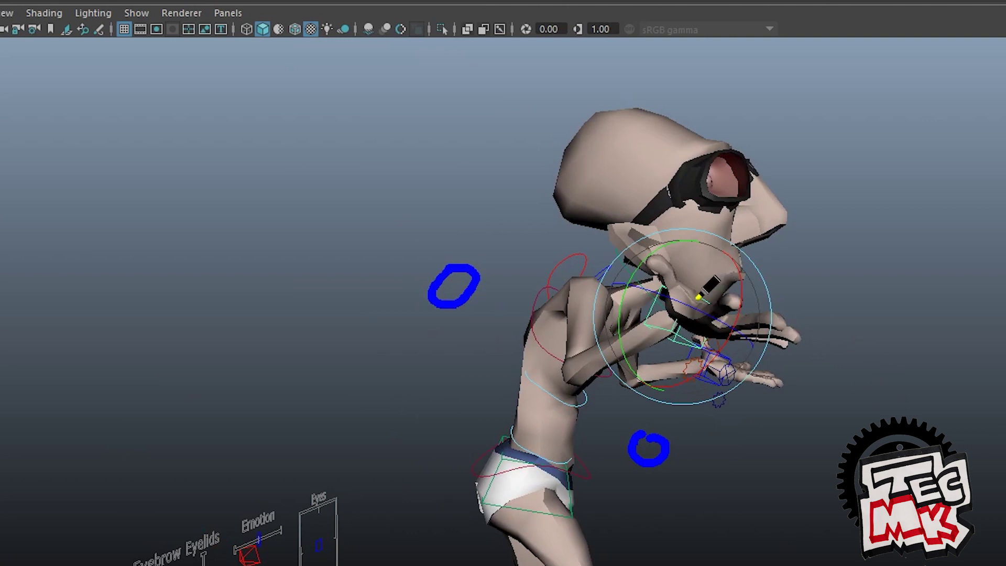
drag(700, 286, 690, 288)
mouse_move(448, 283)
mouse_down()
mouse_move(508, 355)
mouse_move(631, 430)
mouse_move(676, 399)
mouse_move(692, 325)
mouse_up()
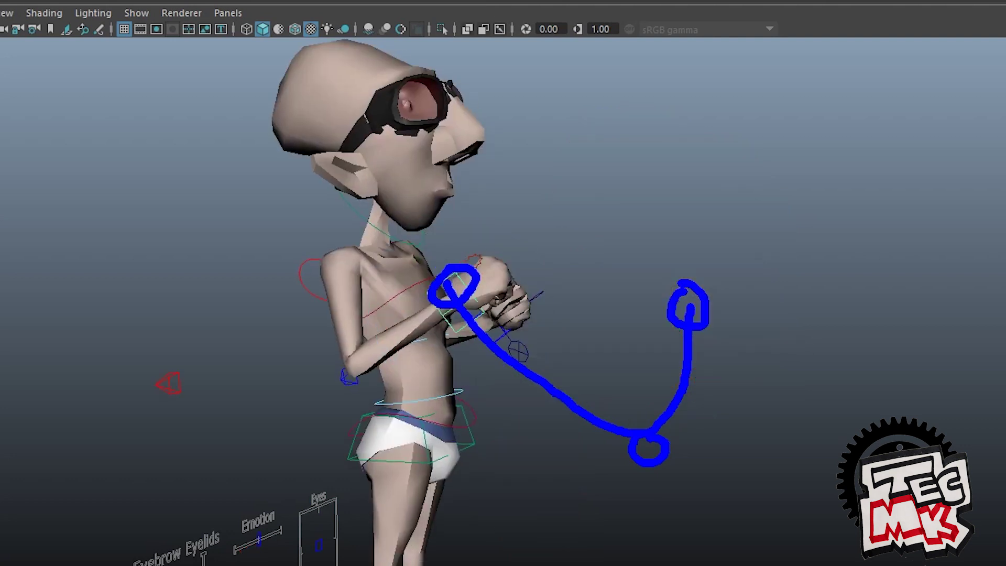
Compare the wrist poses with the blue arc, then draw a yellow circle behind the breakdown position and an alternative yellow arc through it
click(456, 293)
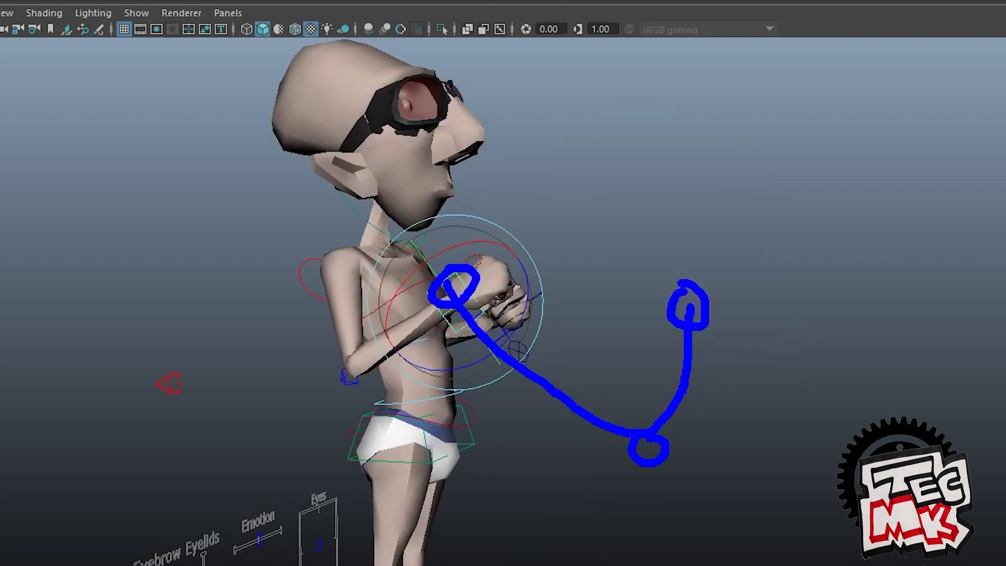
drag(401, 565, 427, 565)
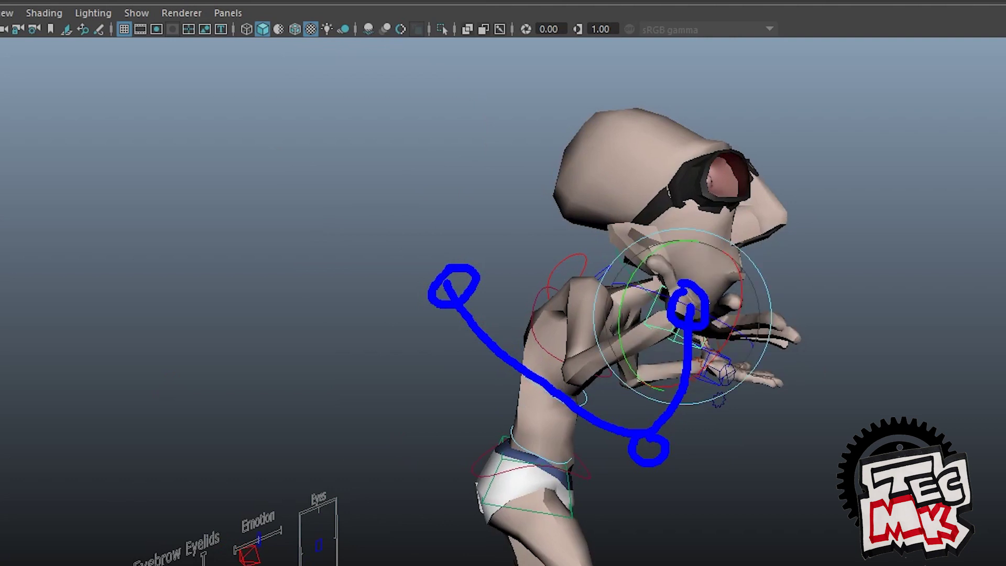
key(period)
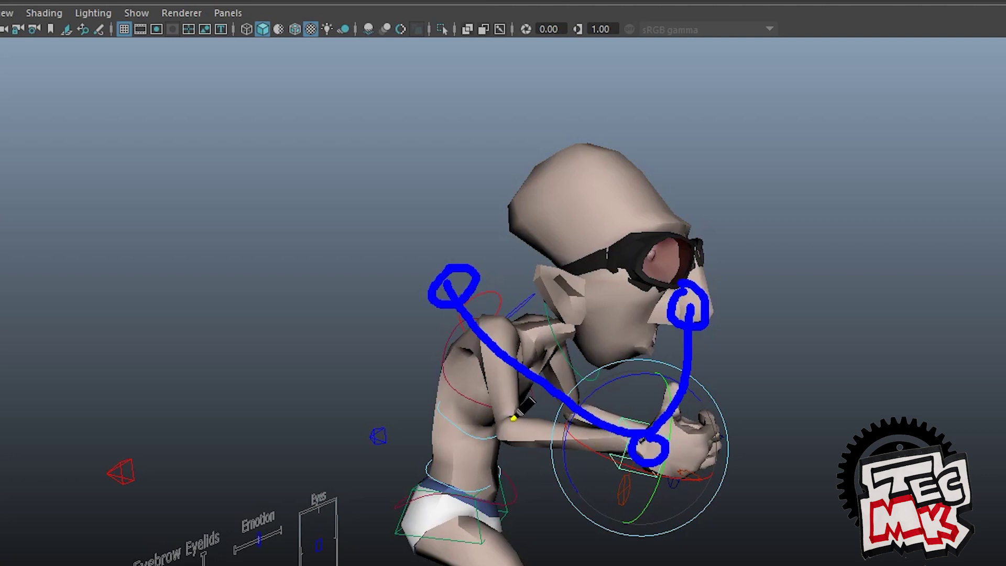
mouse_move(595, 423)
mouse_down()
mouse_move(597, 454)
mouse_move(608, 417)
mouse_move(579, 424)
mouse_up()
mouse_move(452, 296)
mouse_down()
mouse_move(545, 391)
mouse_move(624, 421)
mouse_move(694, 357)
mouse_move(709, 310)
mouse_up()
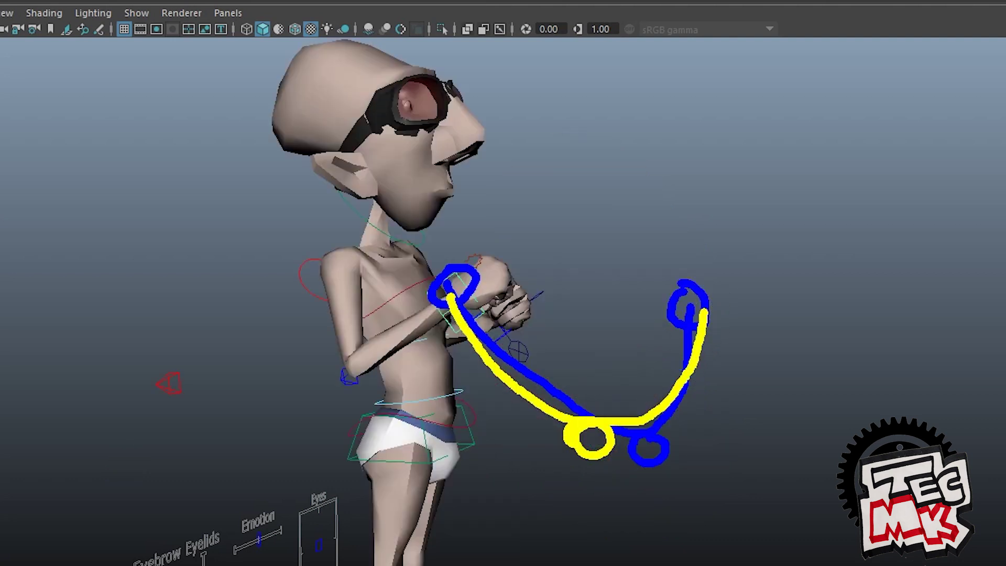
Move the wrist back onto the yellow arc at frame 42, then clear the drawn annotations in the camera1 view
key(w)
drag(764, 446, 712, 445)
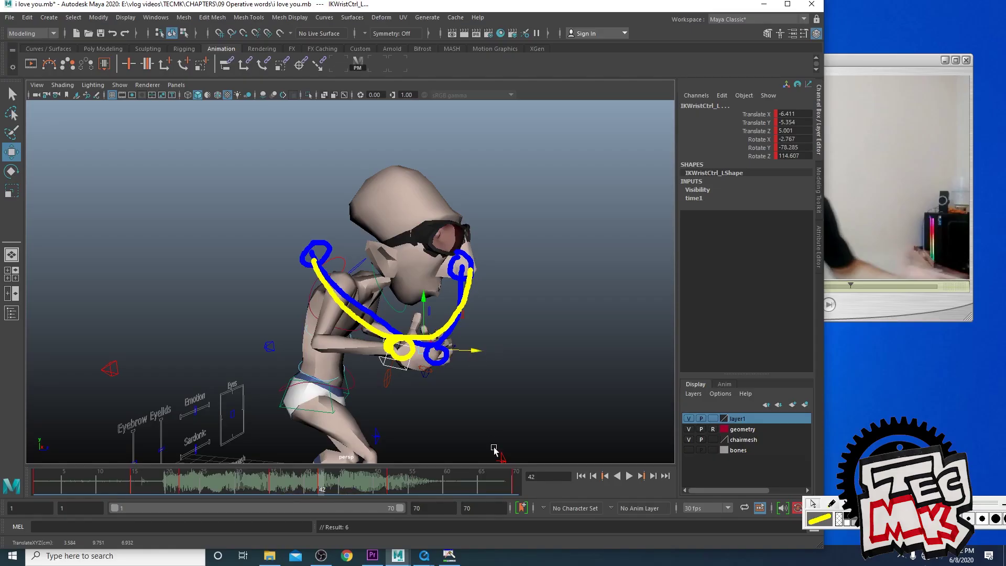
key(space)
drag(524, 288, 579, 223)
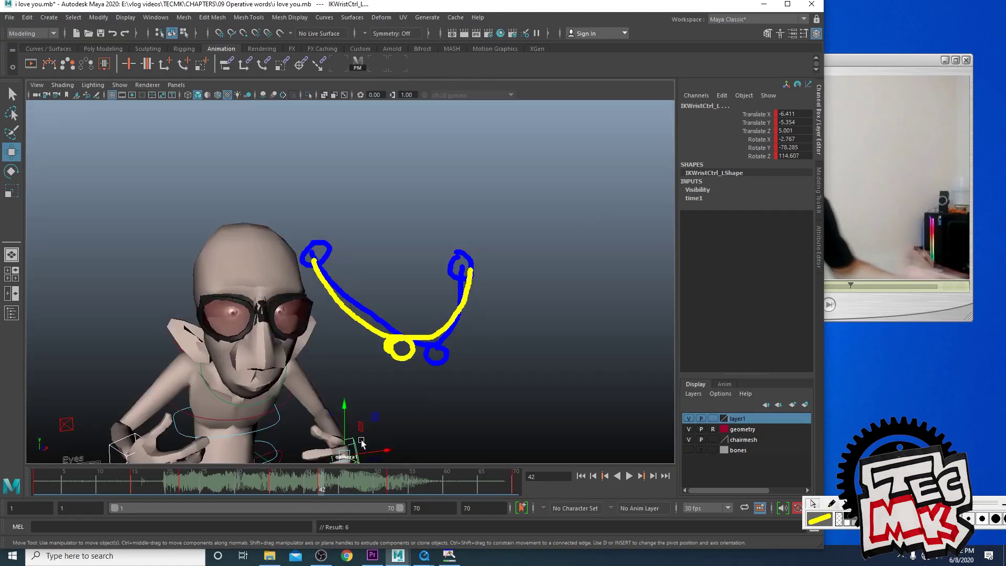
click(887, 505)
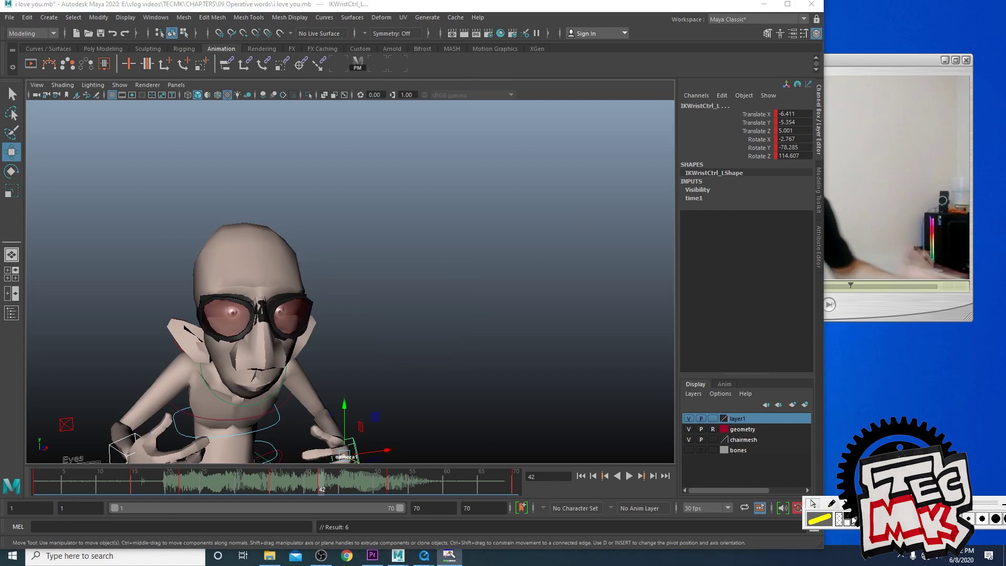
Review the revised hand motion on the timeline, and play the playblast from the start
drag(244, 488, 273, 485)
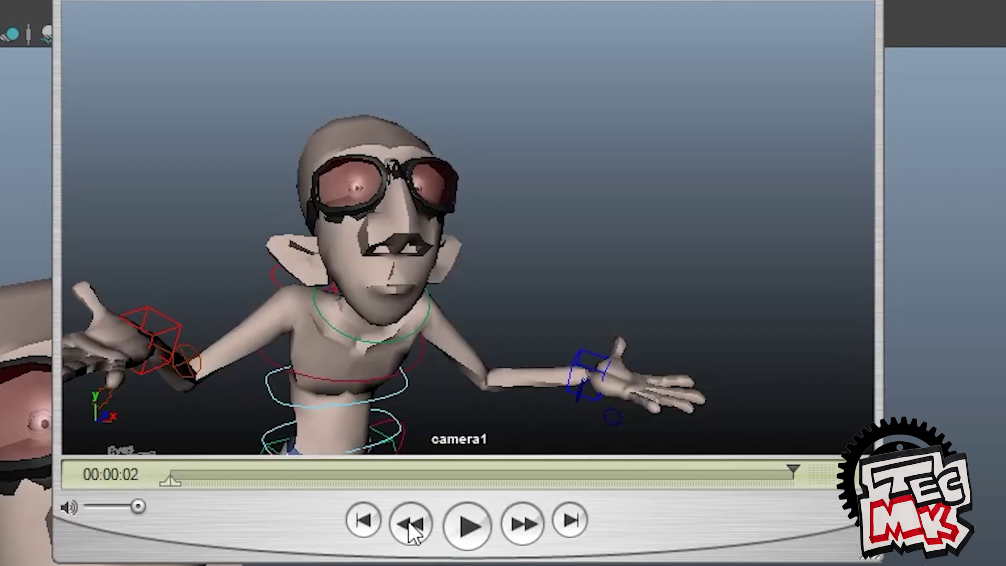
click(364, 520)
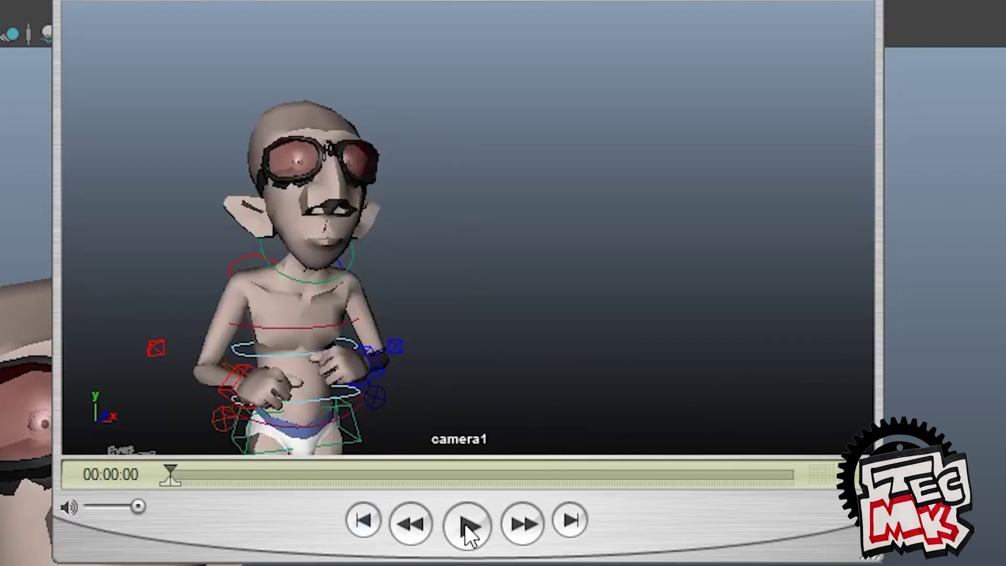
click(466, 524)
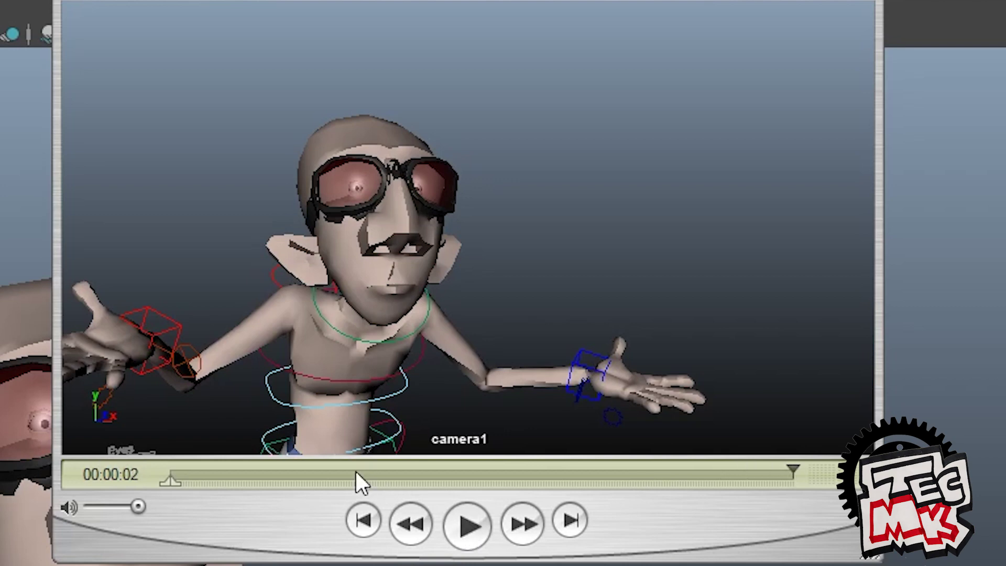
drag(357, 472, 734, 493)
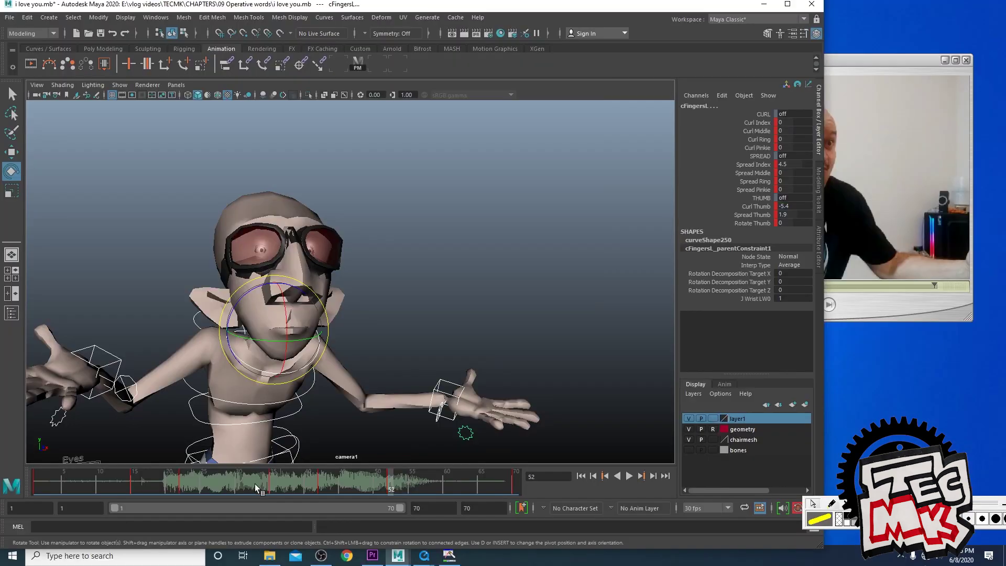
Open video 02 from the 09 Operative words folder in QuickTime Player and set its window beside the folder window
click(255, 484)
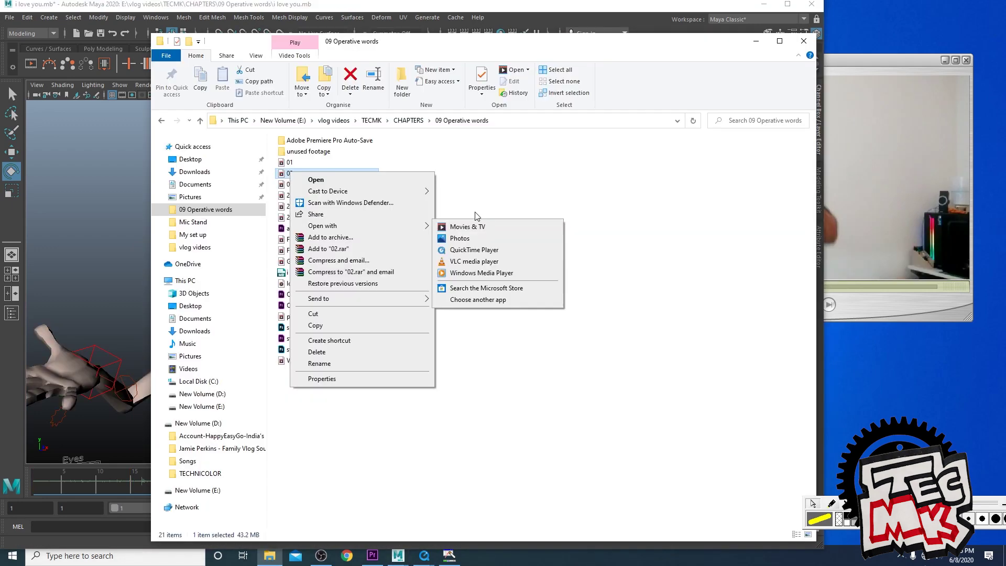
click(475, 250)
drag(452, 58, 201, 38)
drag(378, 42, 569, 42)
Open video 03 in QuickTime Player and align its window side by side with video 02
right_click(483, 185)
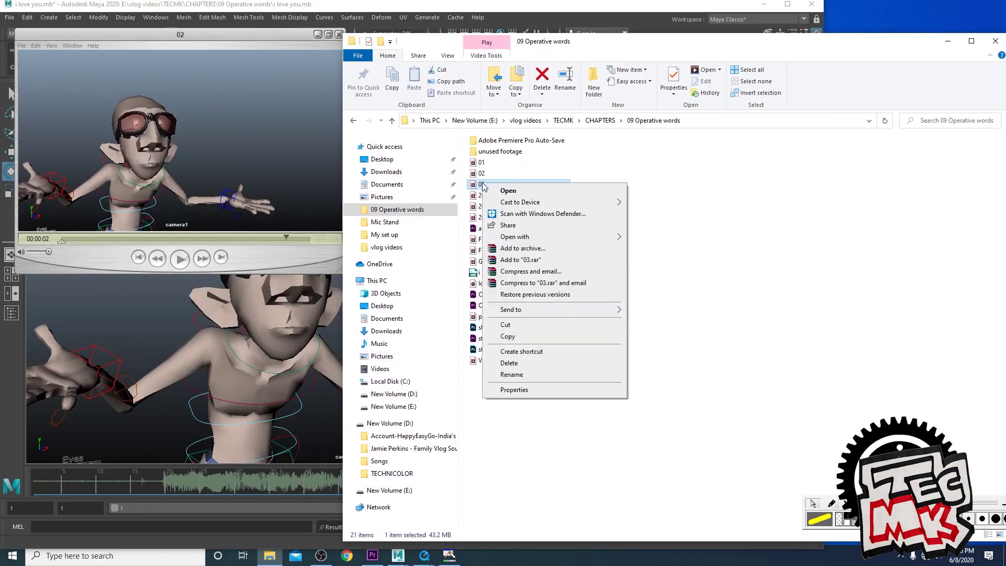
mouse_move(516, 238)
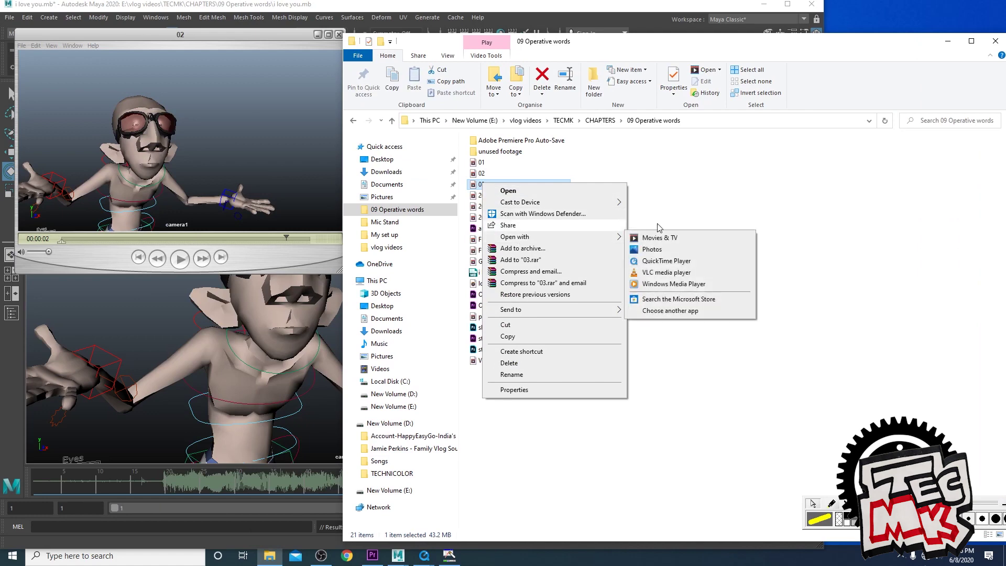
click(666, 261)
drag(386, 130, 621, 39)
click(288, 35)
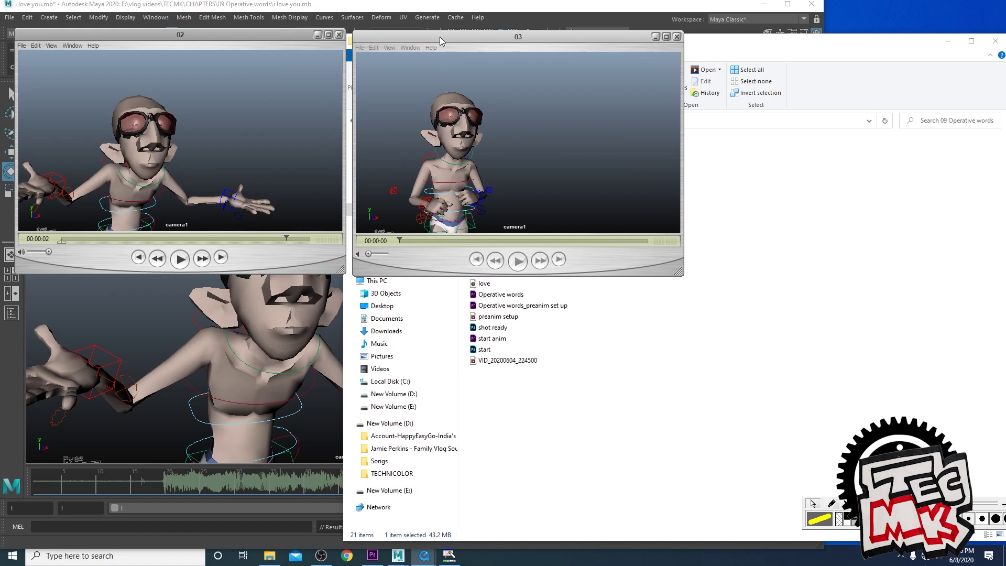
drag(439, 37, 435, 36)
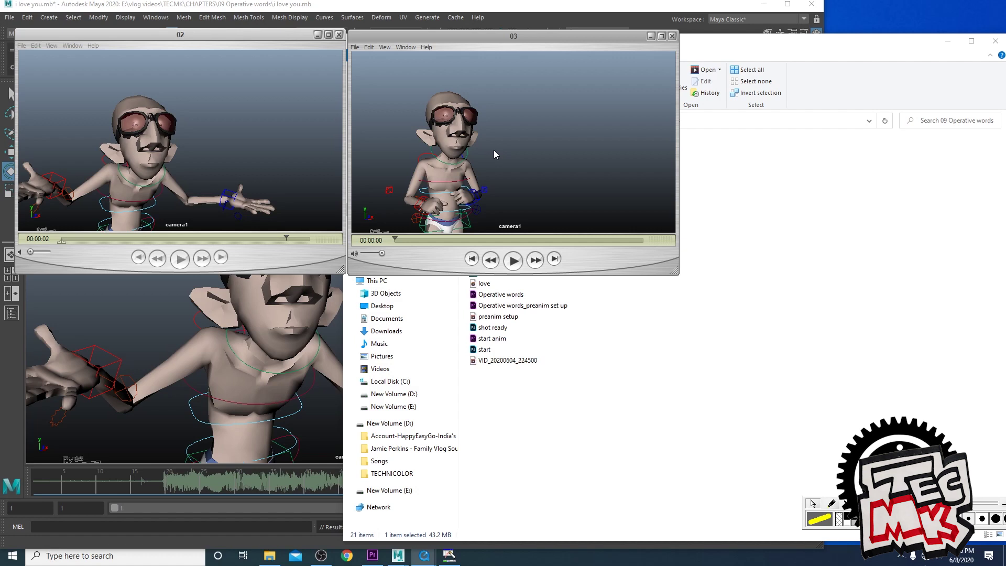
Rewind video 02 to its start and play it for comparison with video 03
click(140, 259)
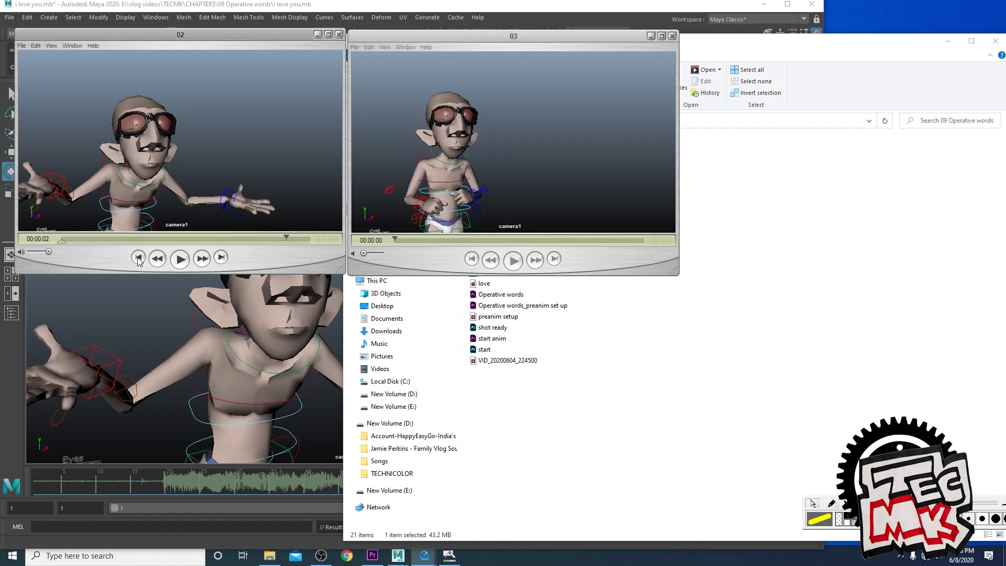
click(138, 257)
click(546, 180)
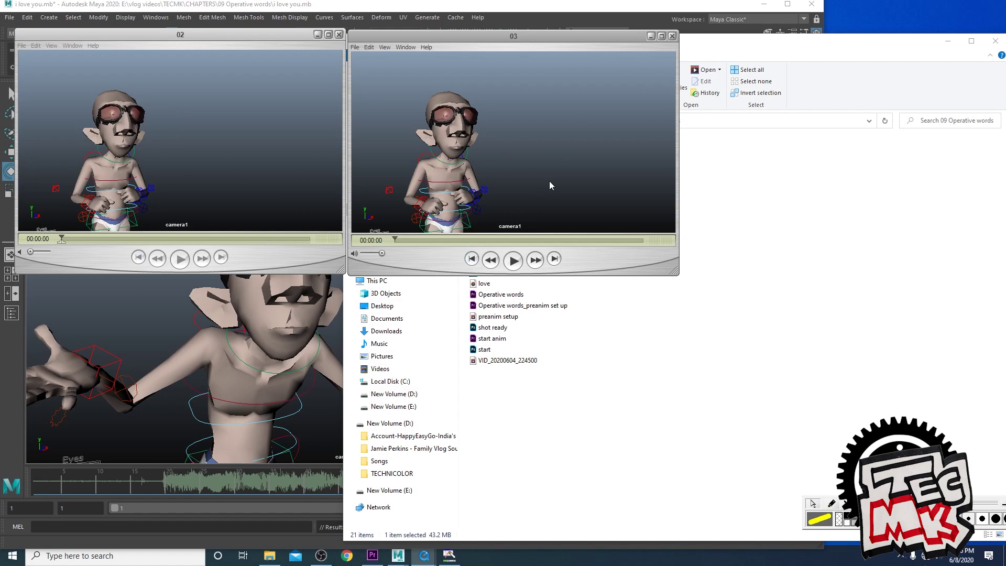
click(173, 119)
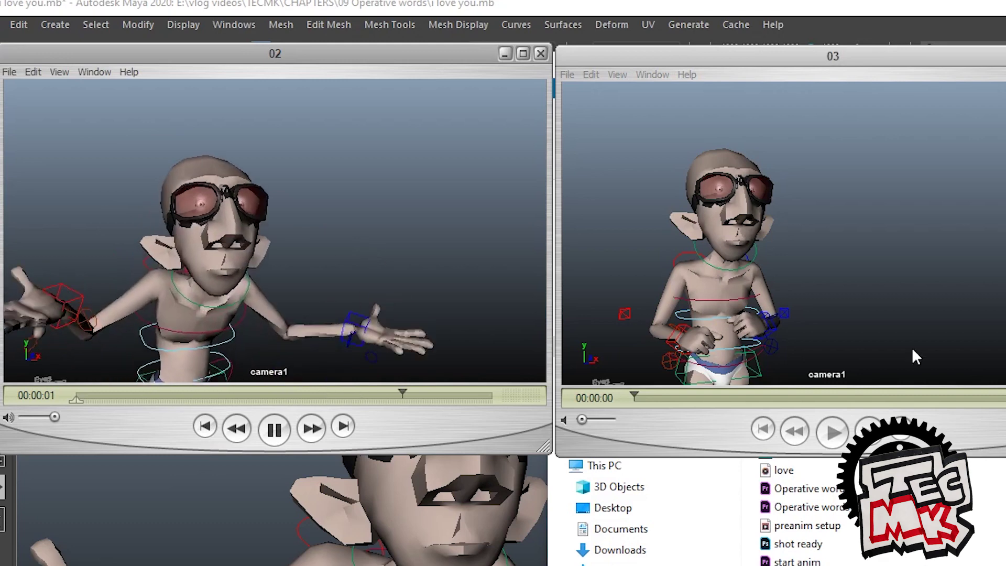
Play videos 02 and 03 in turn and scrub through video 03 to compare their hand arcs
click(833, 431)
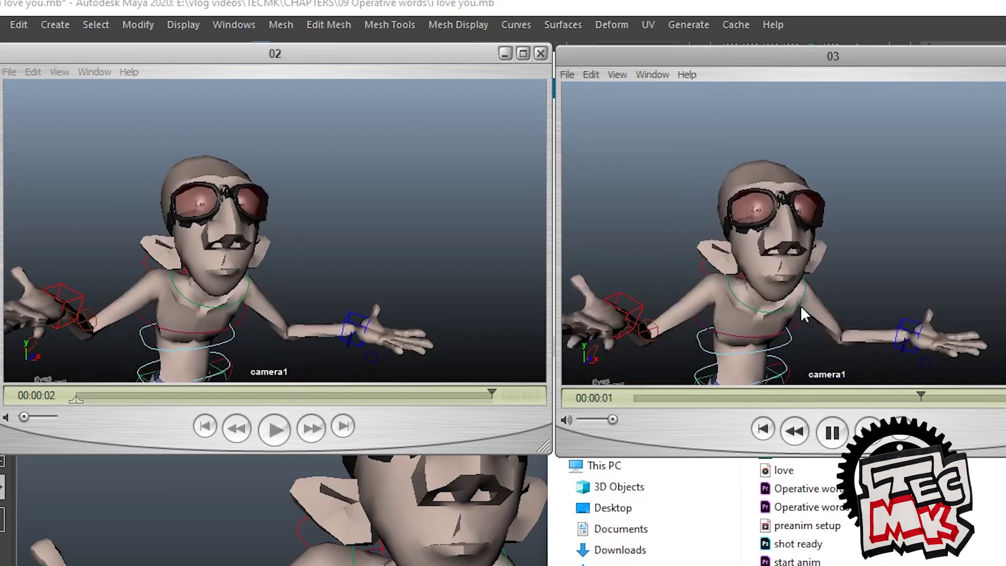
click(277, 438)
click(178, 373)
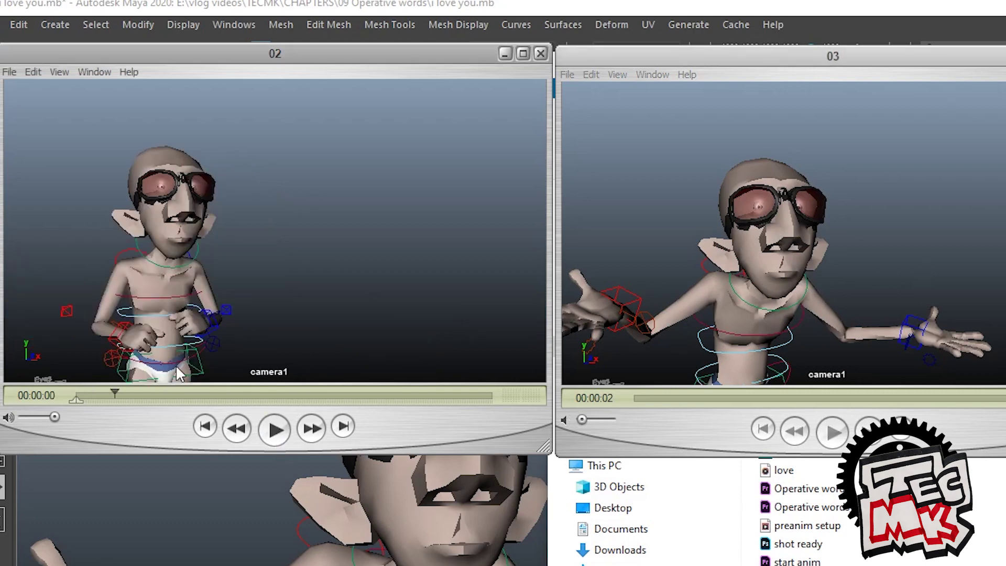
click(380, 336)
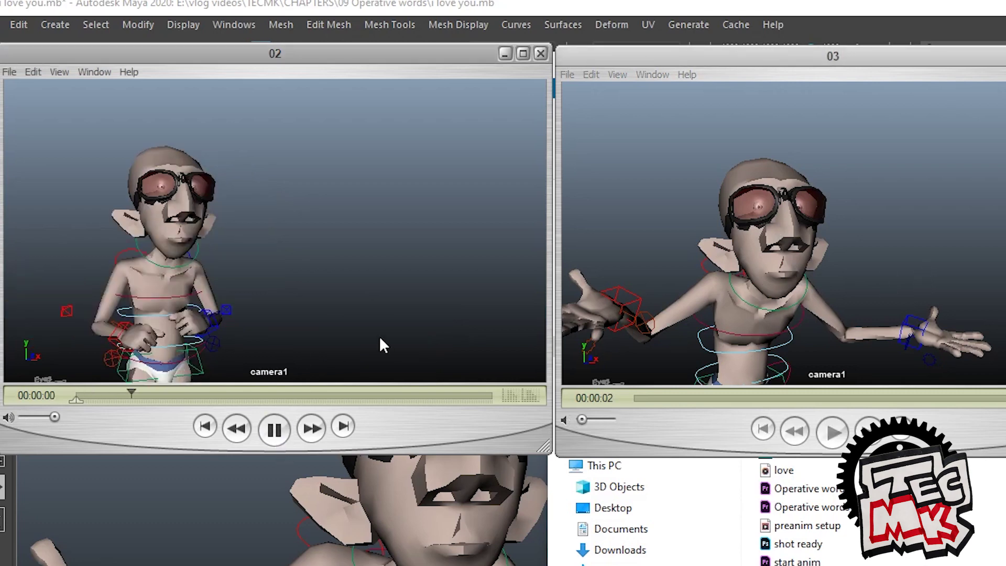
click(905, 320)
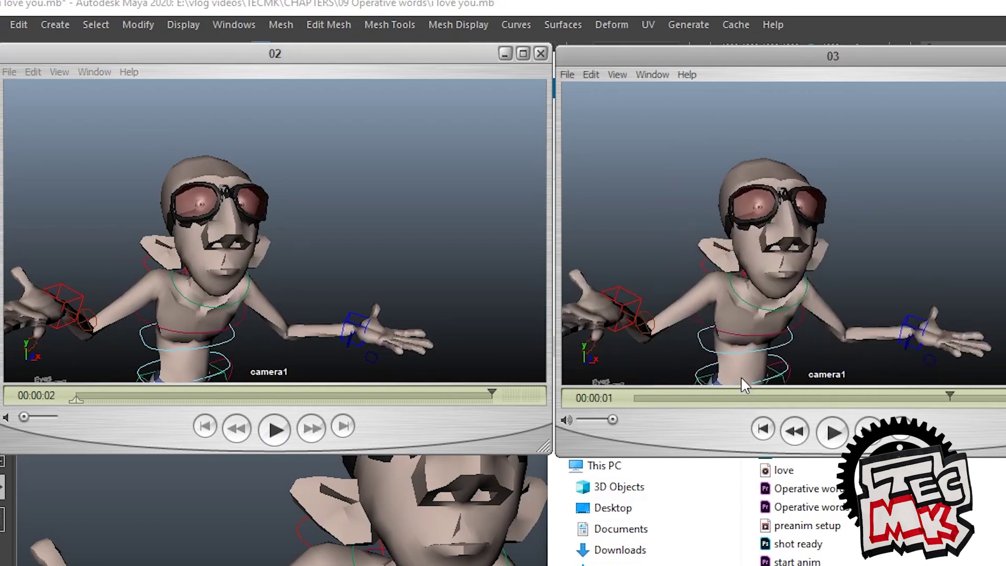
drag(755, 400, 802, 419)
key(space)
drag(775, 397, 894, 412)
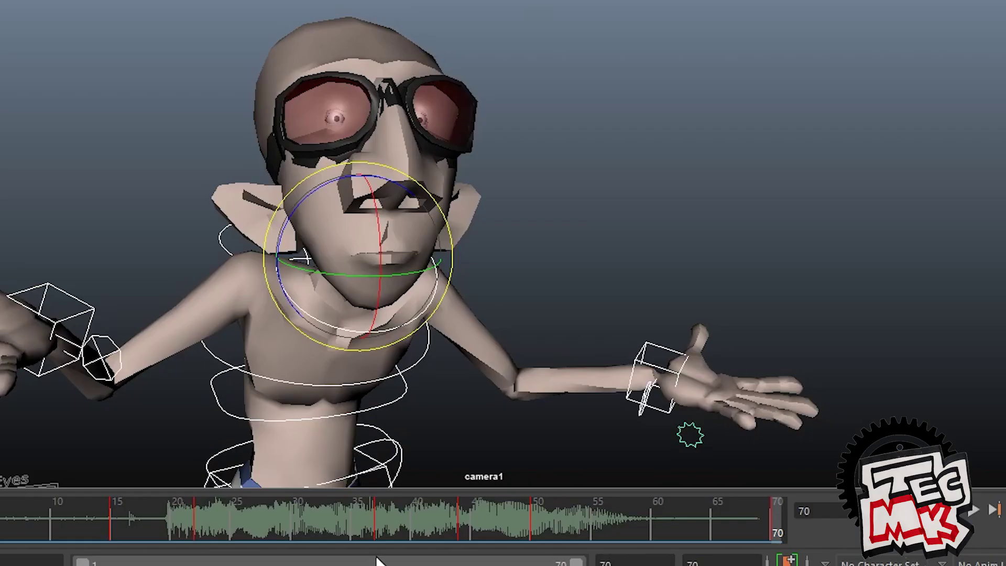
Shift the block of middle pose keys about three frames earlier, onto frames 33, 40 and 46
mouse_move(377, 533)
mouse_down()
mouse_move(348, 530)
mouse_move(381, 542)
mouse_move(473, 529)
mouse_move(431, 527)
mouse_up()
drag(273, 532, 561, 541)
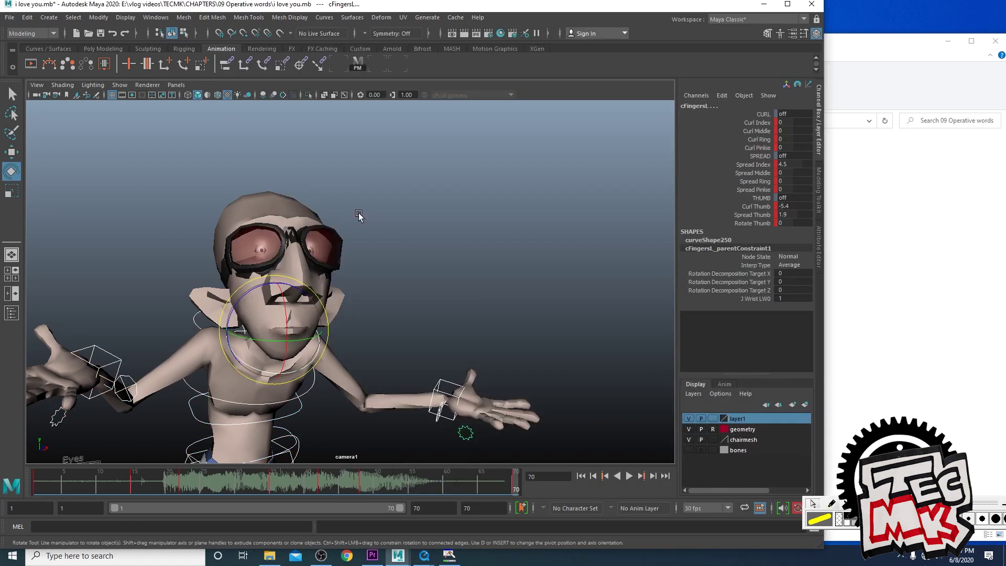
click(275, 486)
shift+drag(272, 487, 317, 486)
click(398, 402)
right_click(389, 483)
click(411, 478)
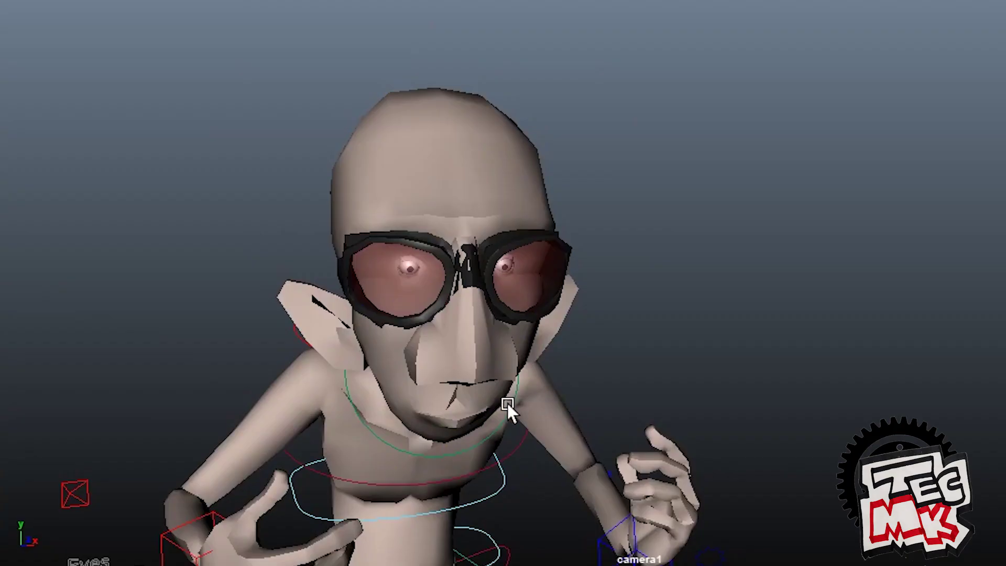
Try tilting the head up with the neck control at frame 40, and undo the rotation
click(507, 410)
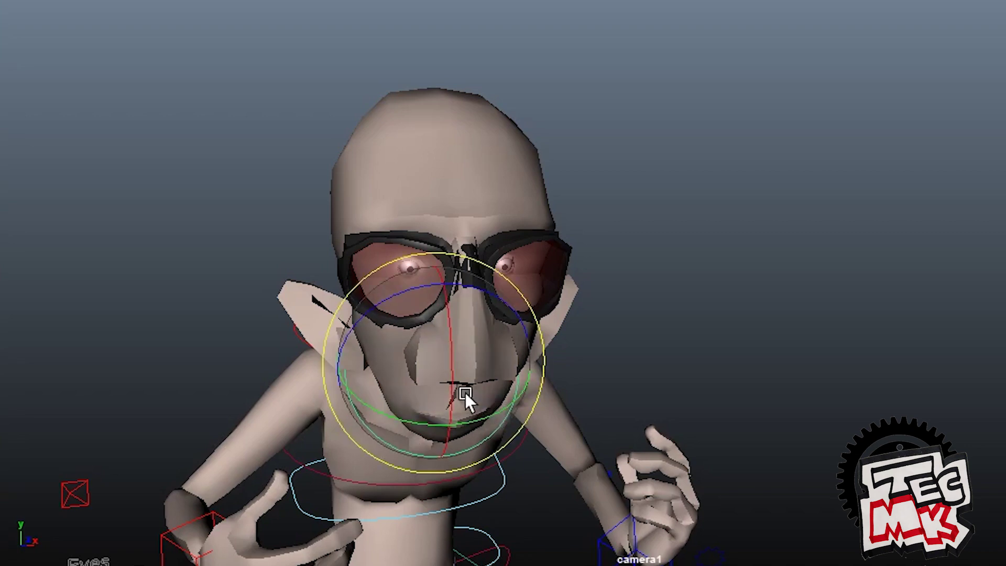
drag(450, 383, 454, 351)
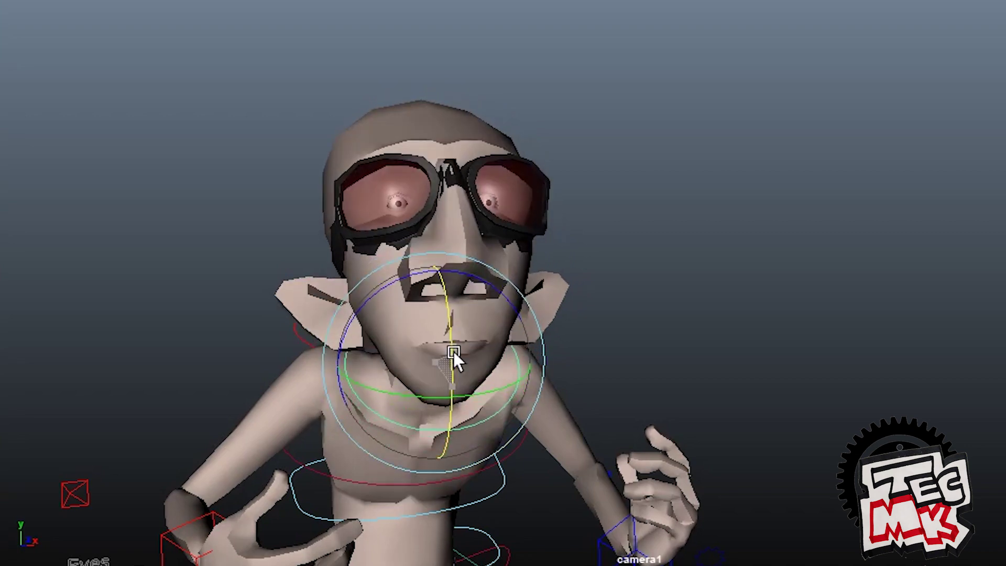
key(ctrl+z)
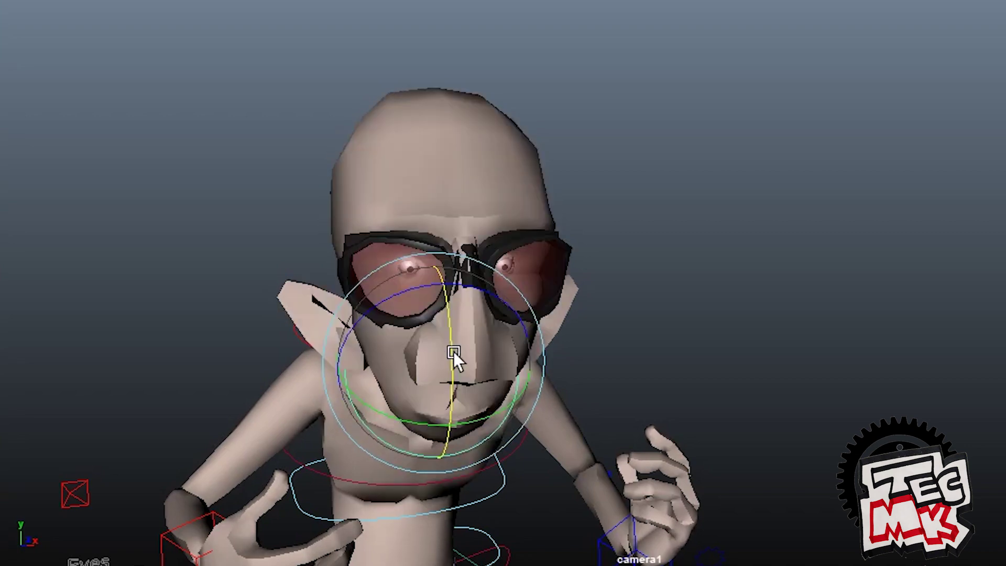
Select the eyes control in the perspective view and key it from frame 1 through the character's existing pose frames, including 15 and 33
key(space)
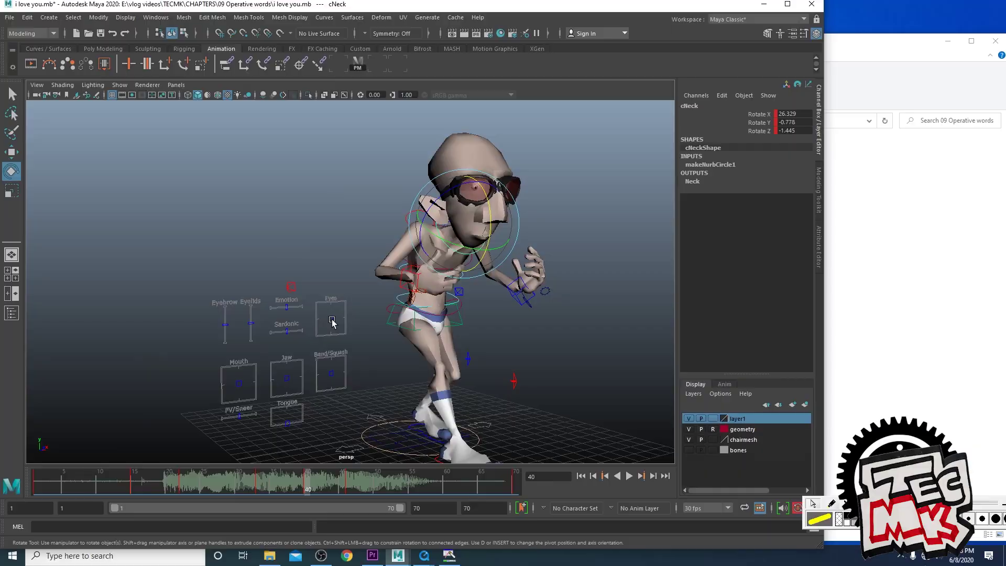
click(332, 321)
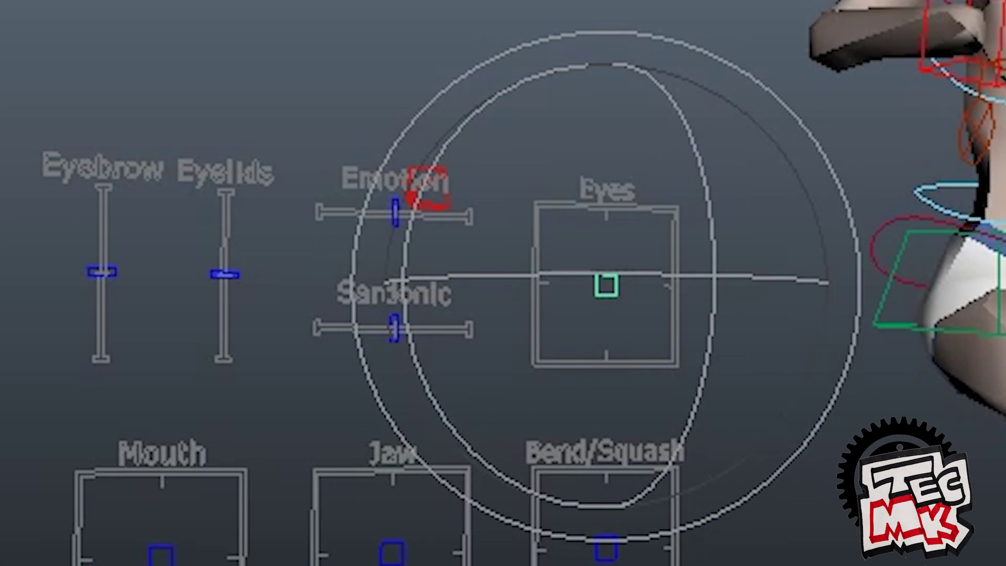
shift+click(674, 98)
drag(49, 471, 11, 480)
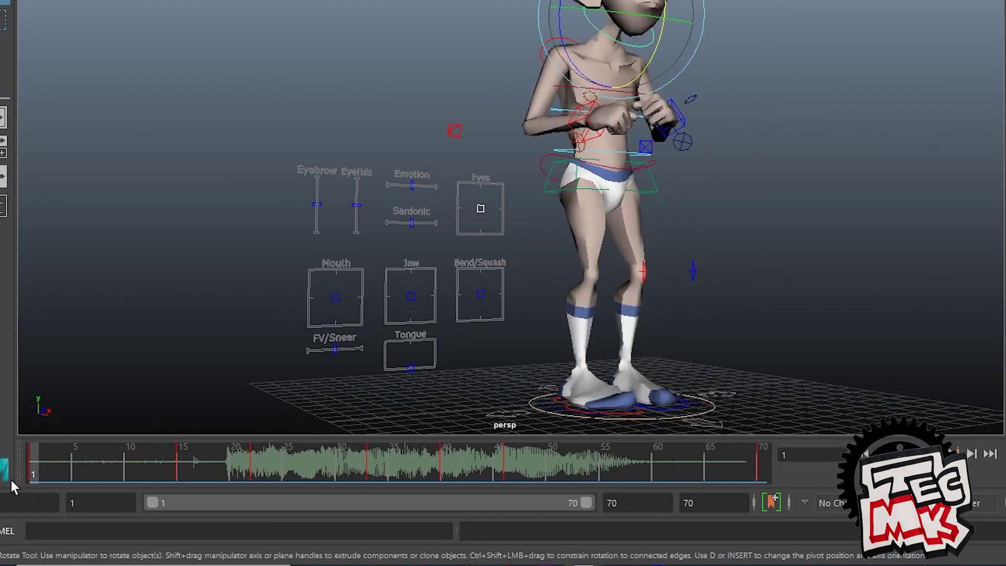
key(s)
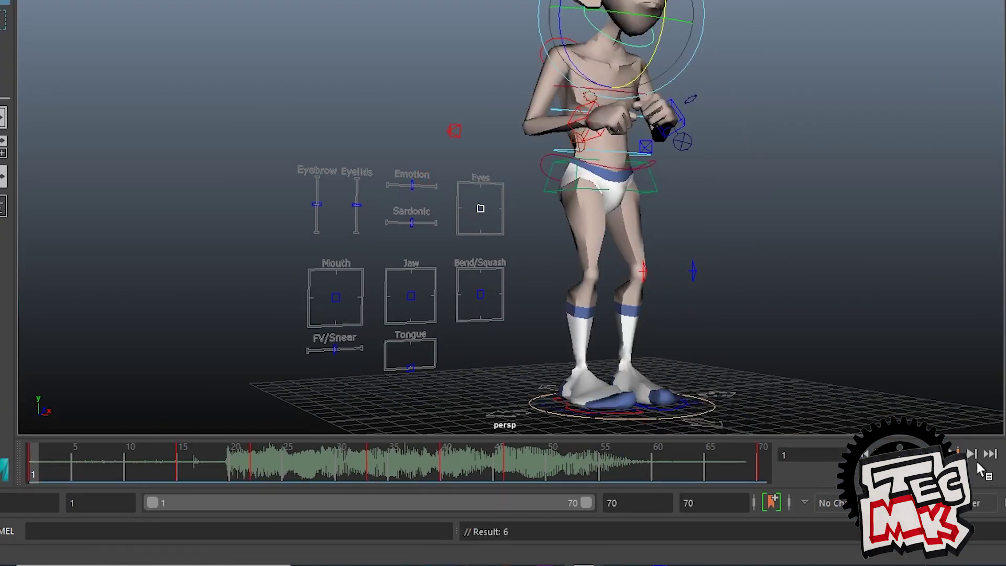
drag(28, 469, 183, 476)
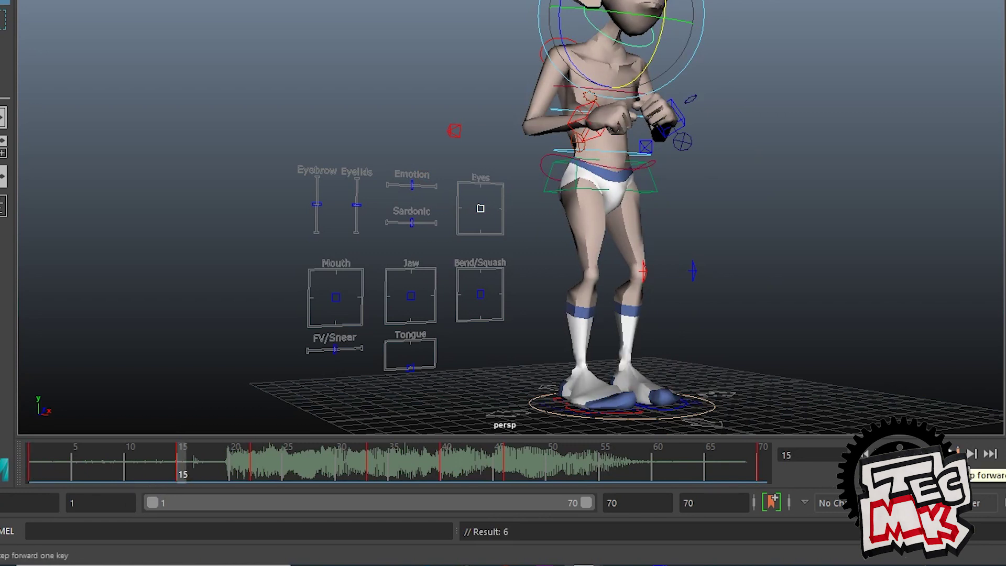
click(960, 456)
click(960, 456)
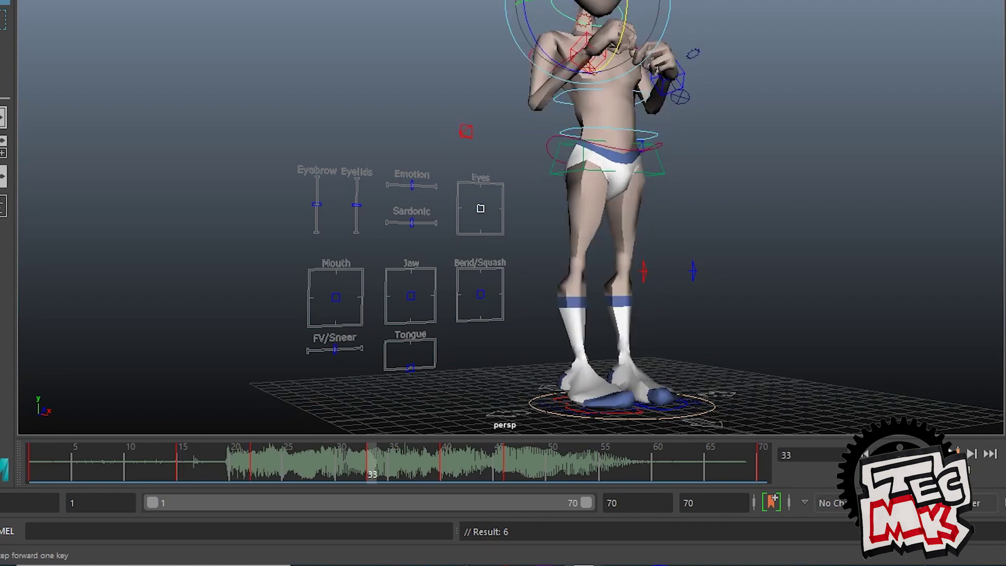
click(957, 454)
click(957, 454)
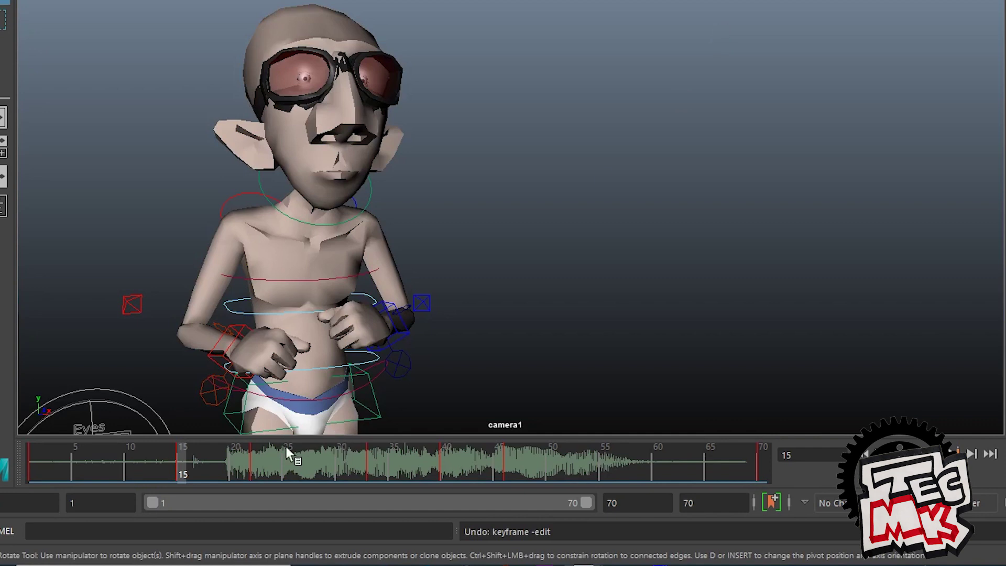
At frame 40, move the eyes control up inside the Eyes box so the character looks upward
drag(111, 471, 55, 475)
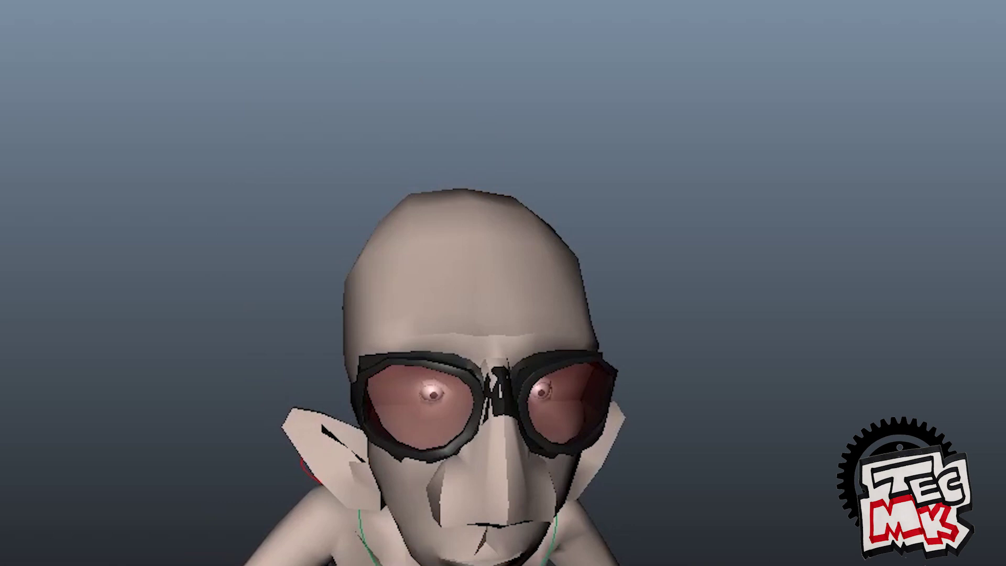
key(e)
drag(482, 547, 504, 565)
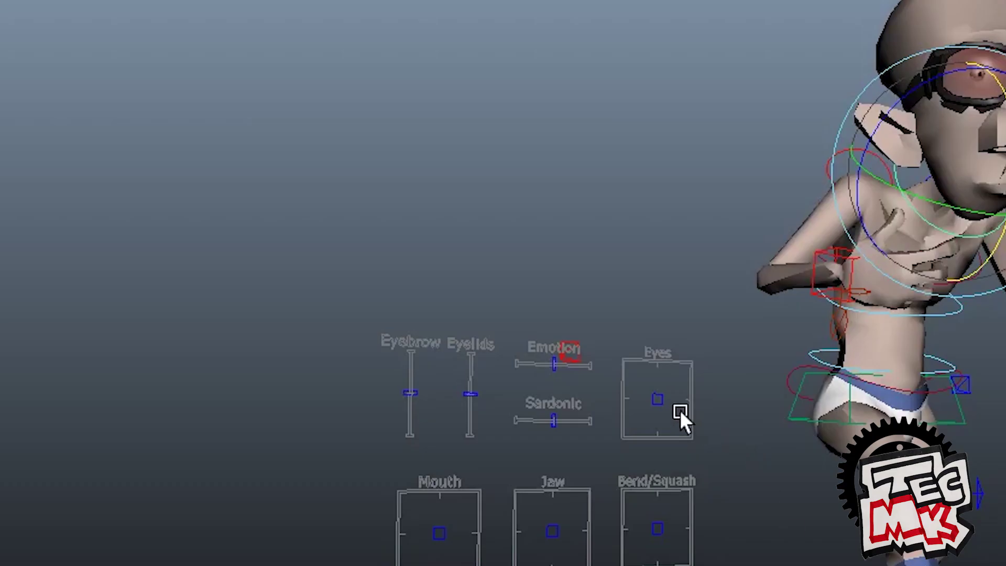
click(680, 411)
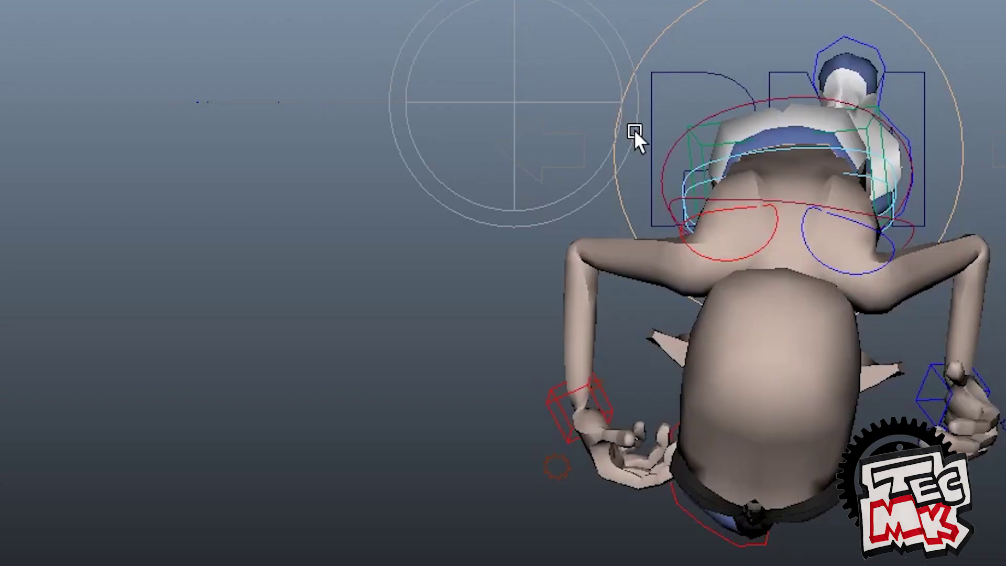
key(space)
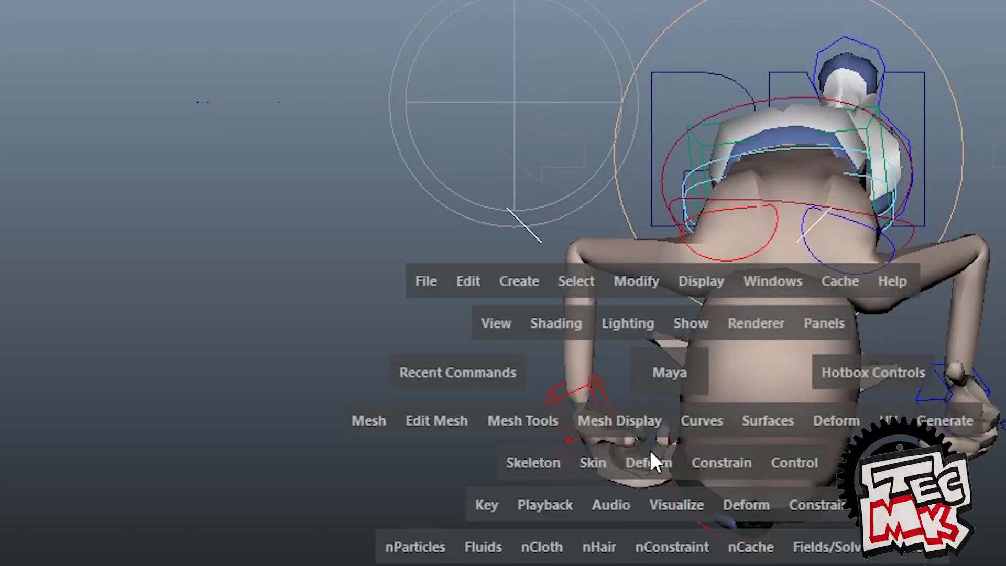
key(space)
key(w)
key(space)
alt+drag(989, 389, 896, 222)
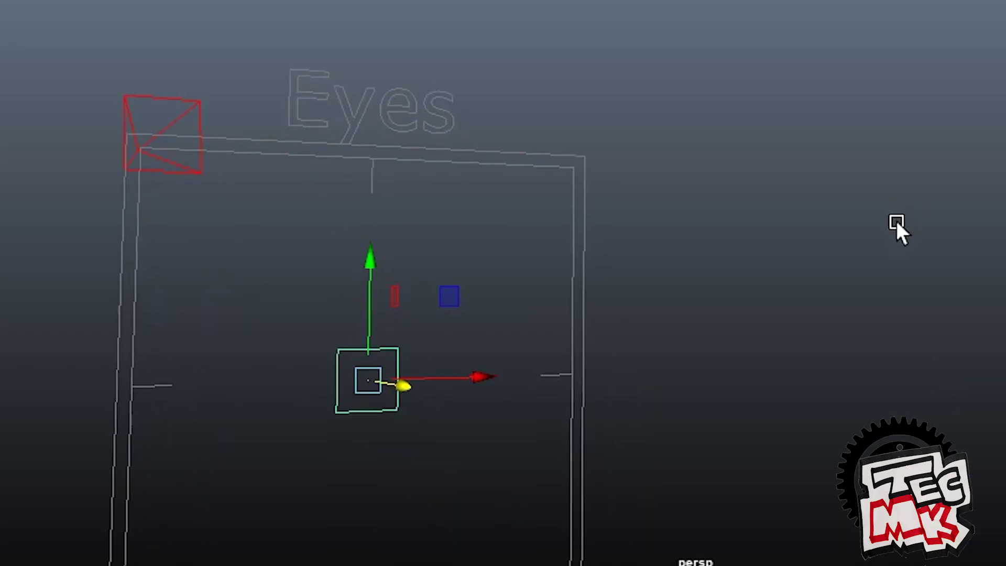
scroll(897, 221, down, 2)
drag(448, 209, 443, 165)
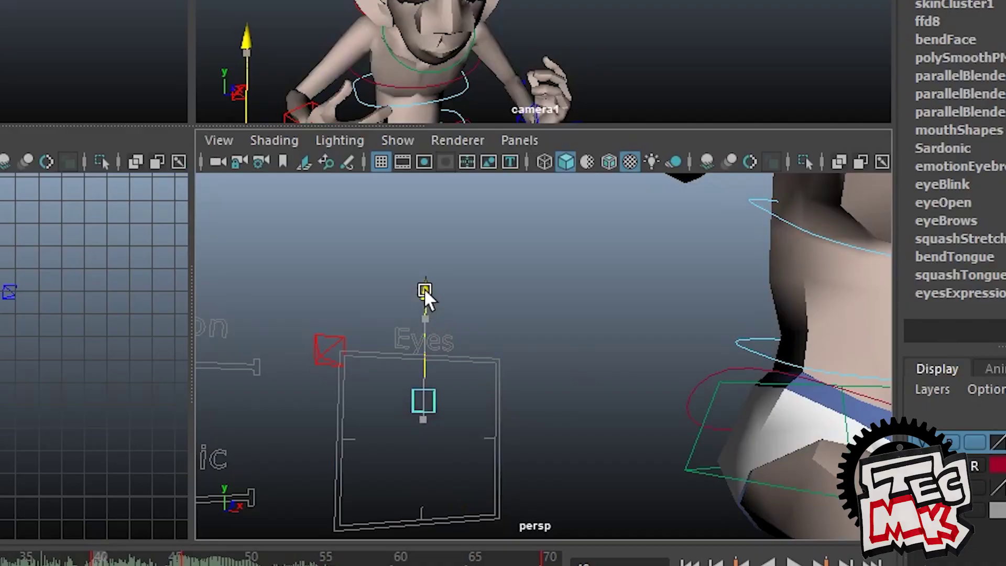
drag(423, 288, 423, 288)
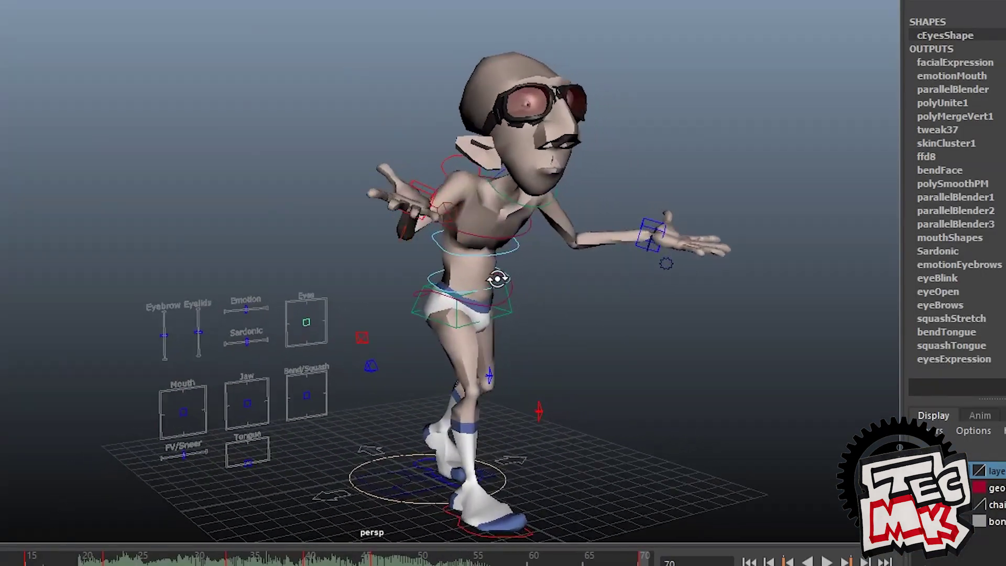
Check the wrist controls in the final pose, and move the left elbow control inward at frame 40
alt+drag(498, 279, 365, 204)
click(278, 181)
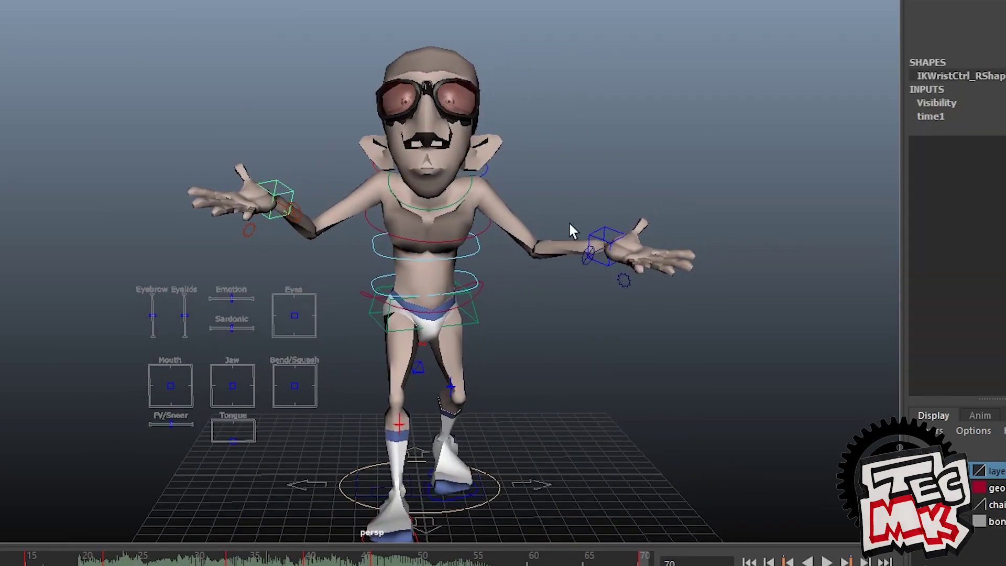
click(609, 234)
alt+drag(616, 301, 654, 337)
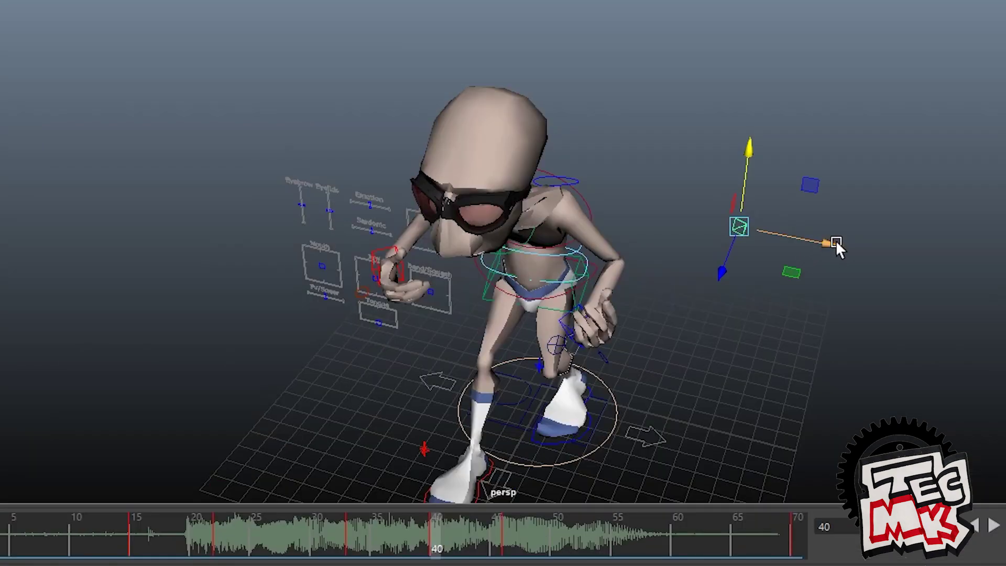
drag(837, 243, 764, 215)
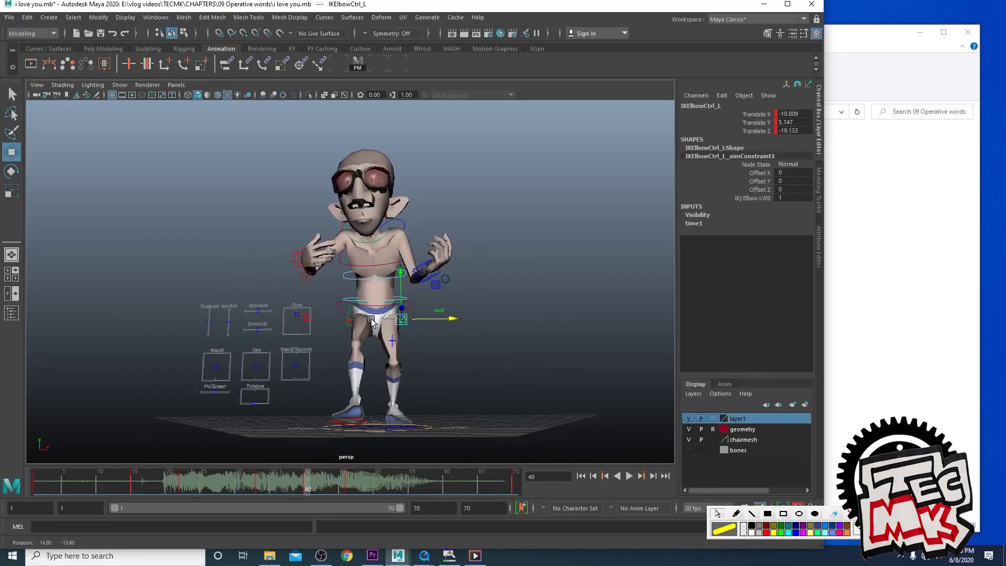
Rotate and reposition the left wrist control at frame 40 to refine the low hand pose
alt+drag(371, 318, 278, 362)
alt+right_drag(278, 362, 334, 372)
alt+middle_drag(333, 372, 388, 321)
alt+drag(388, 321, 356, 314)
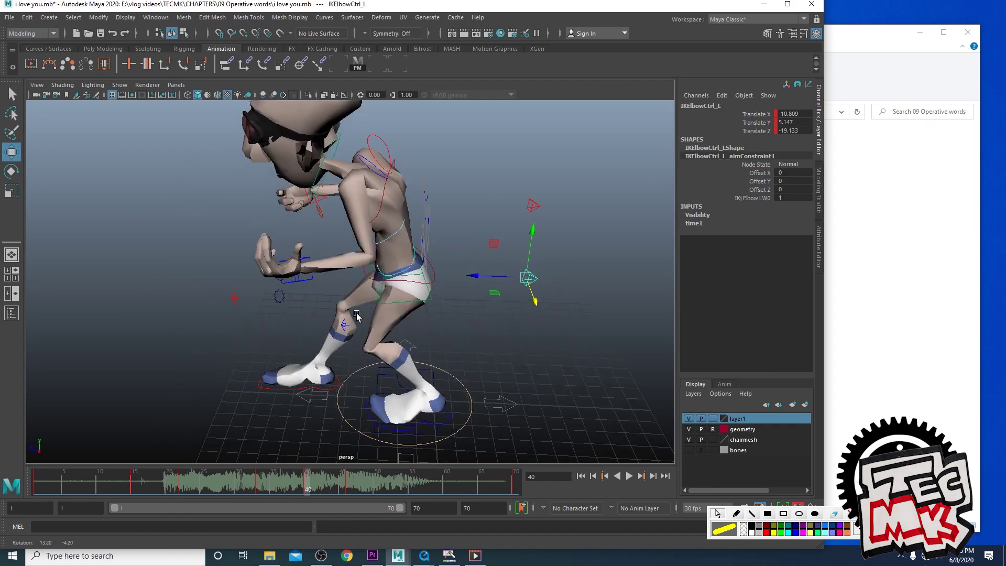
click(298, 276)
key(e)
drag(290, 292, 465, 303)
key(w)
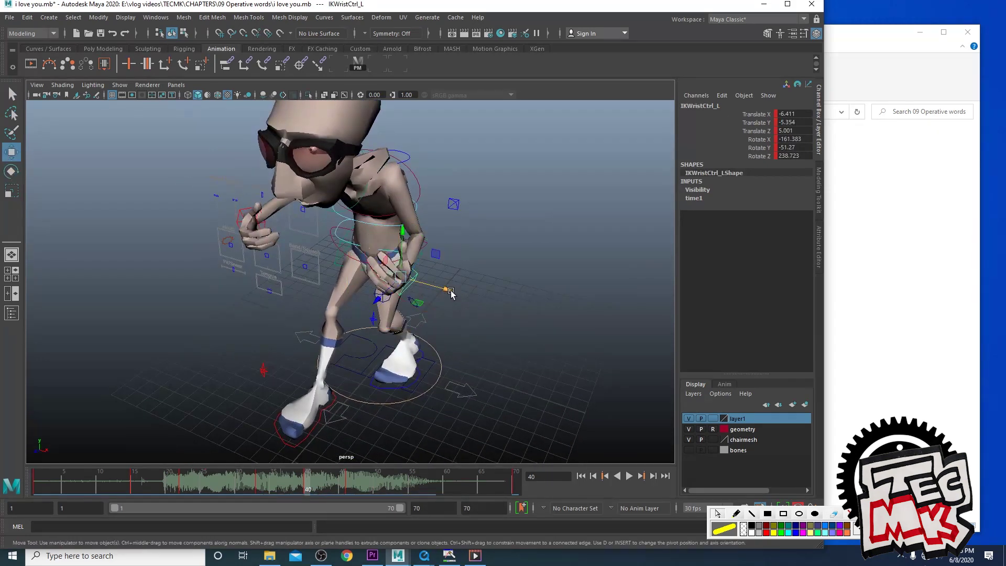
click(454, 205)
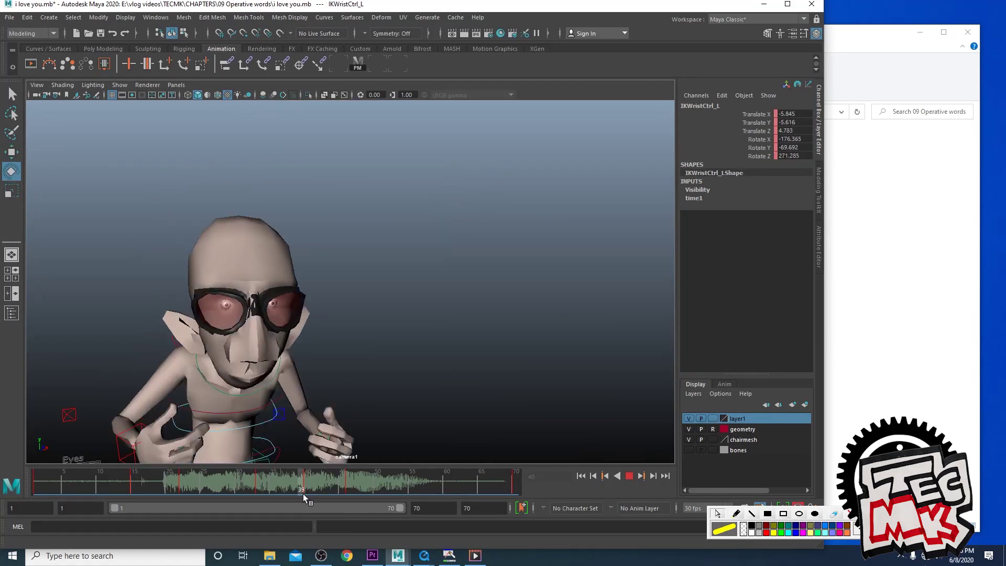
Review the revised motion on the timeline and in playblast 03, and select all the character's controls in Maya
drag(303, 494, 377, 512)
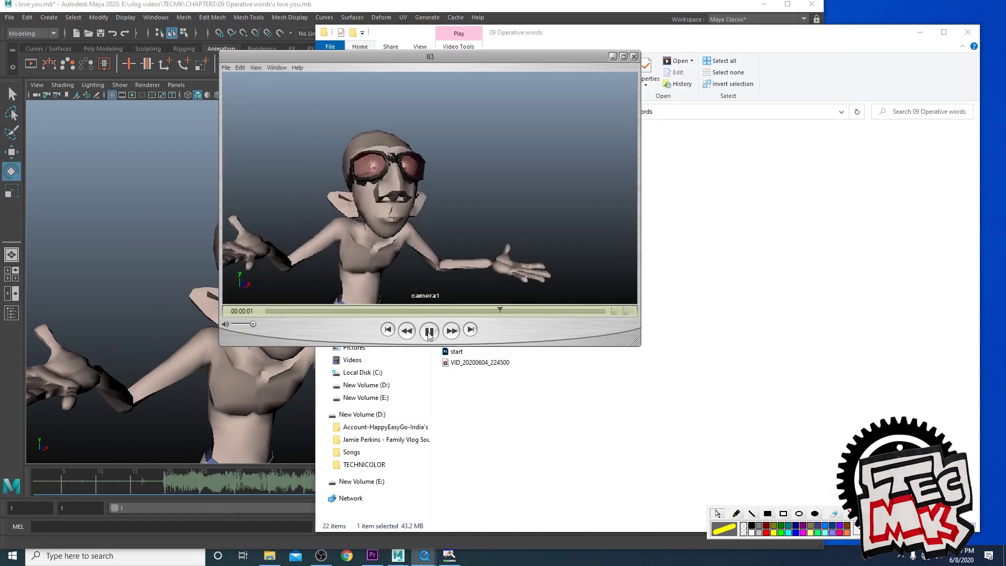
click(479, 8)
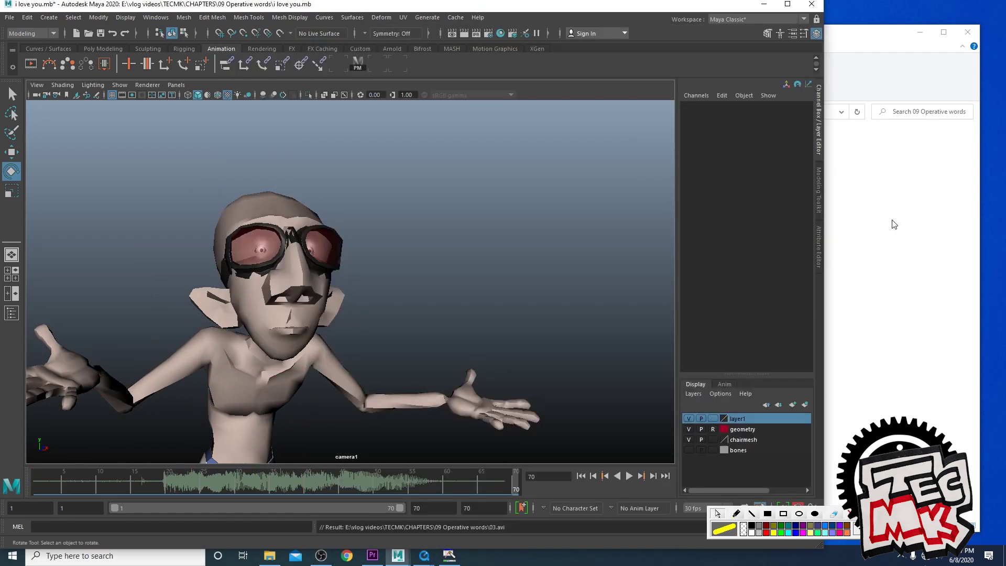
click(358, 65)
Compare the opening poses on the timeline with the FINAL reference video, scrubbing the video from frame 15 to 24
mouse_move(83, 480)
mouse_down()
mouse_move(27, 493)
mouse_move(130, 493)
mouse_move(24, 498)
mouse_move(133, 506)
mouse_up()
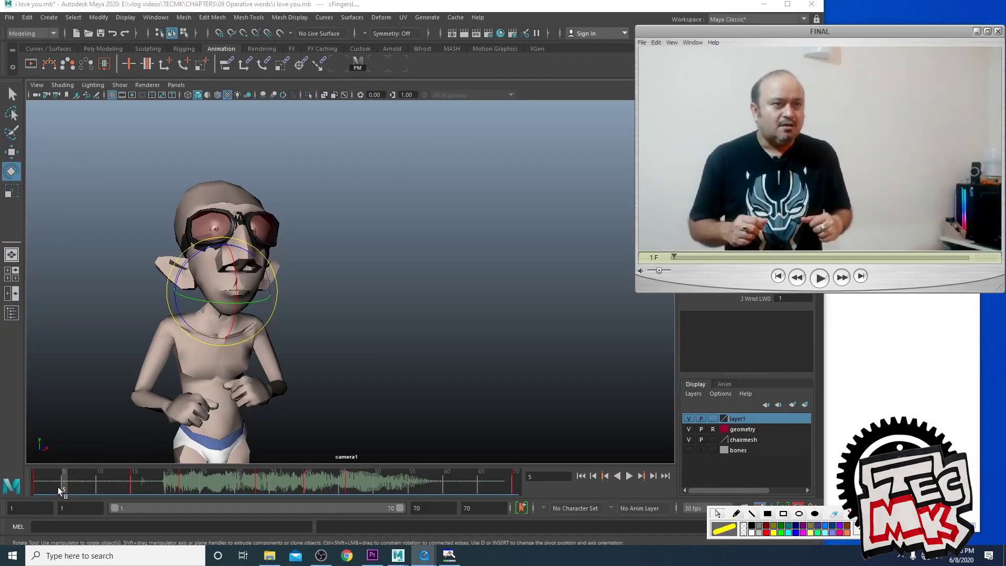
drag(39, 488, 182, 493)
click(131, 493)
click(925, 234)
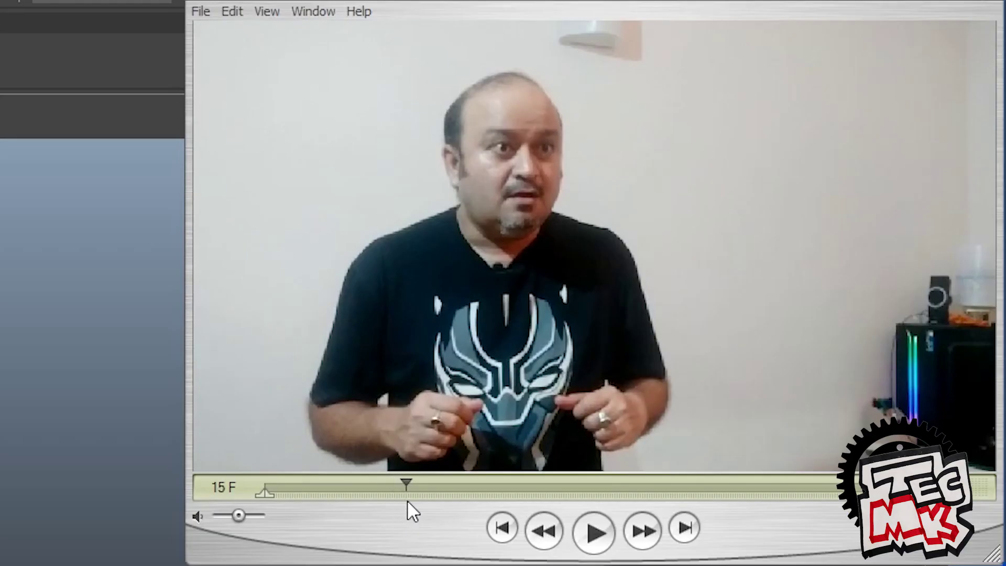
drag(736, 263, 776, 263)
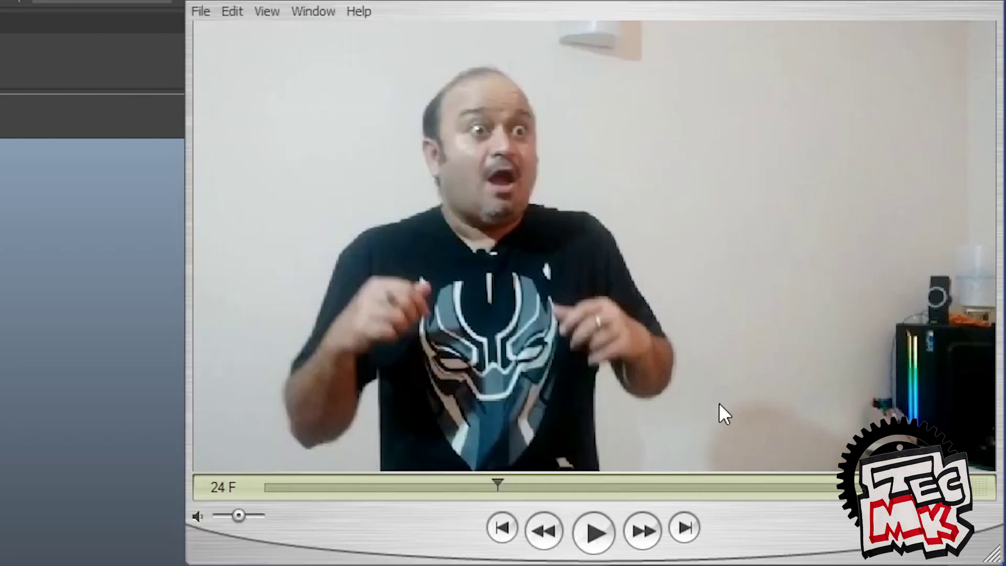
Rewind the FINAL reference video to frame 13, and sketch and clear a rising, flattening motion line with brackets beside the character
drag(504, 487, 393, 493)
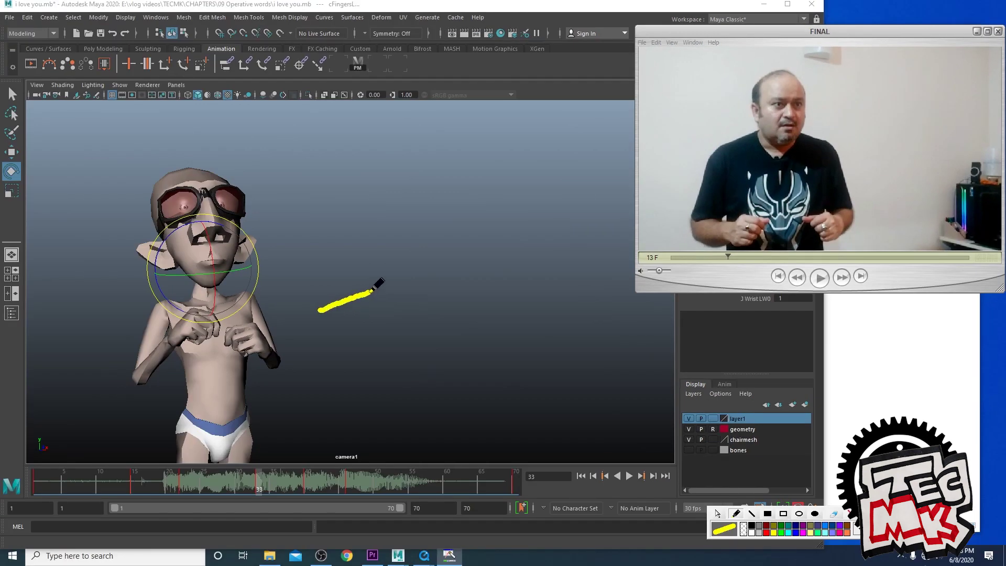
drag(431, 267, 479, 247)
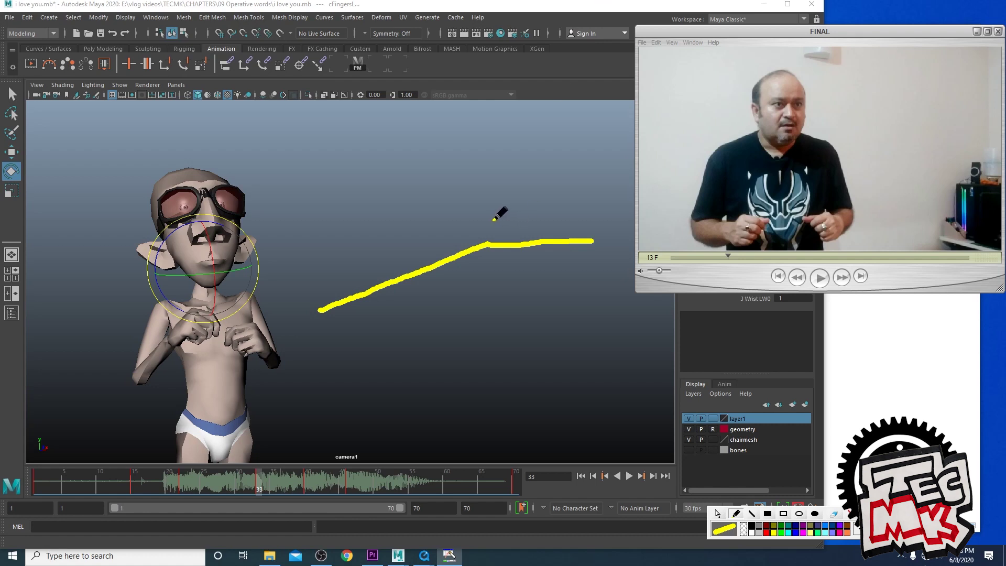
drag(491, 220, 502, 273)
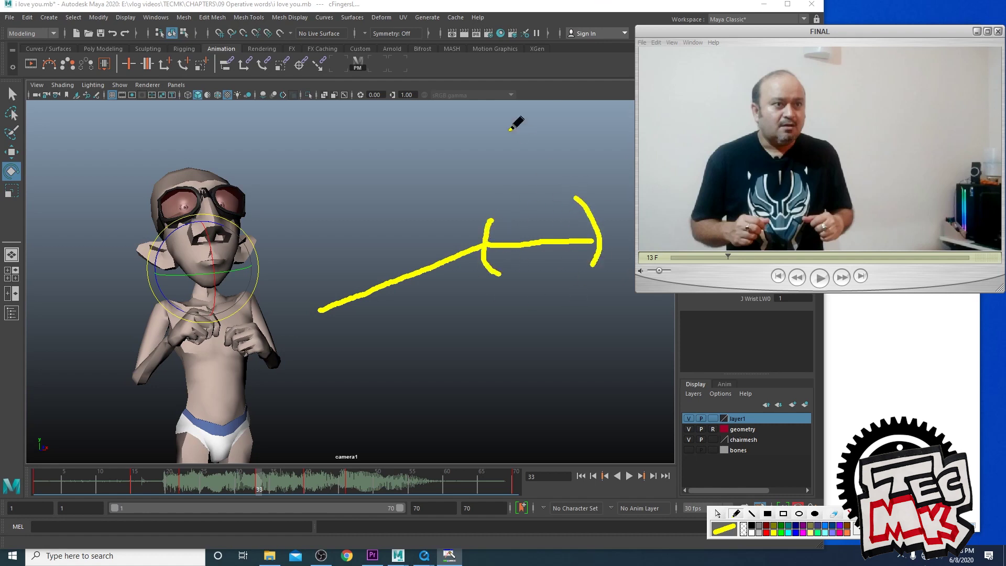
click(851, 518)
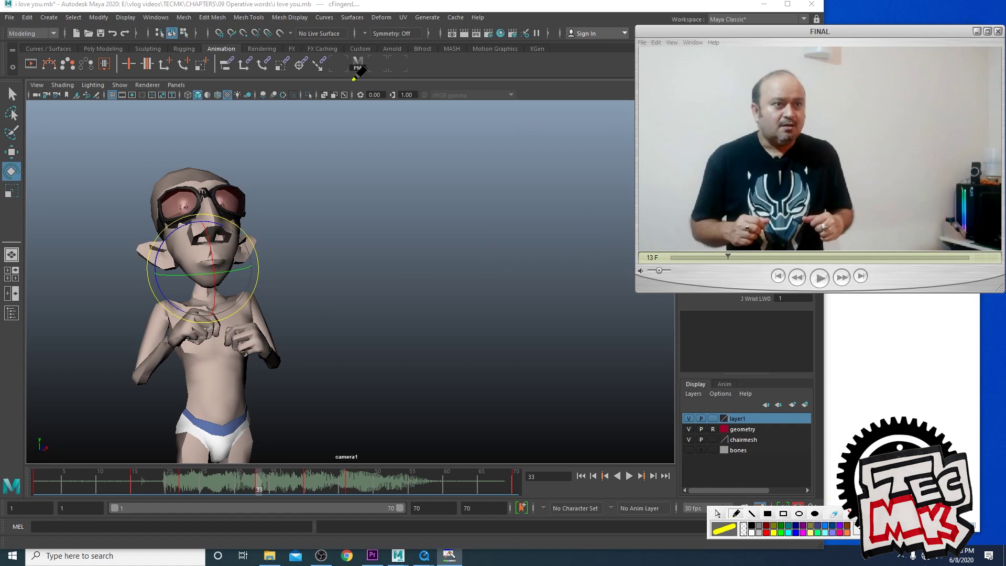
Return to Maya and display the character's control curves in the viewport
click(360, 63)
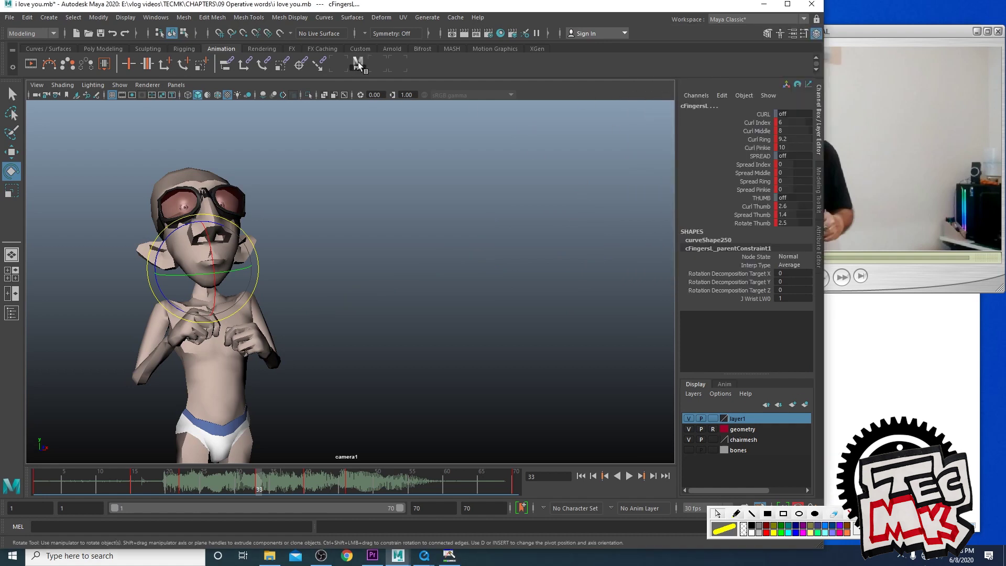
click(120, 85)
click(126, 118)
Delete the keys of all the character's controls at frame 22
drag(137, 492, 180, 492)
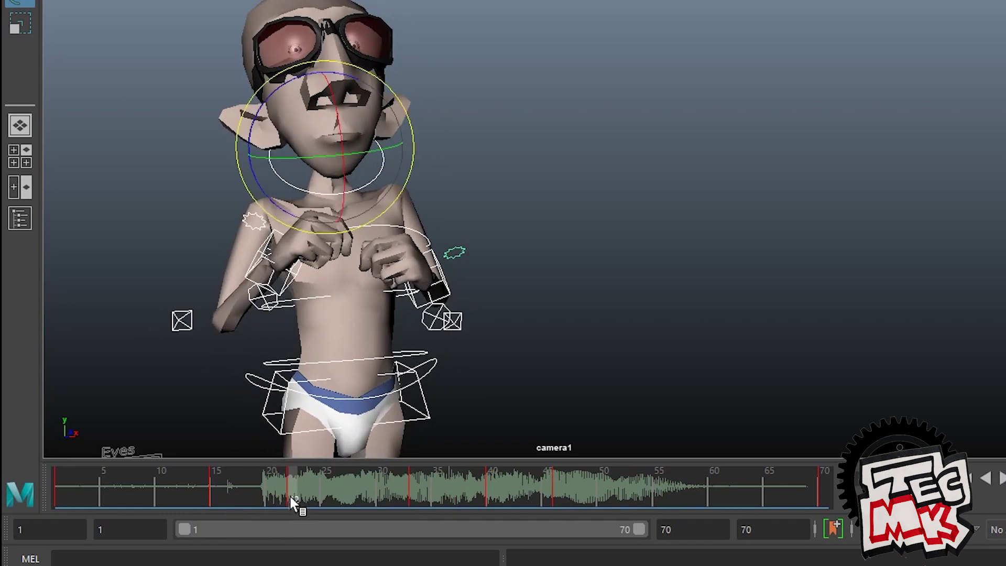
mouse_move(292, 502)
mouse_down()
mouse_move(410, 508)
mouse_move(290, 509)
mouse_move(404, 520)
mouse_move(210, 508)
mouse_move(290, 512)
mouse_up()
right_click(290, 498)
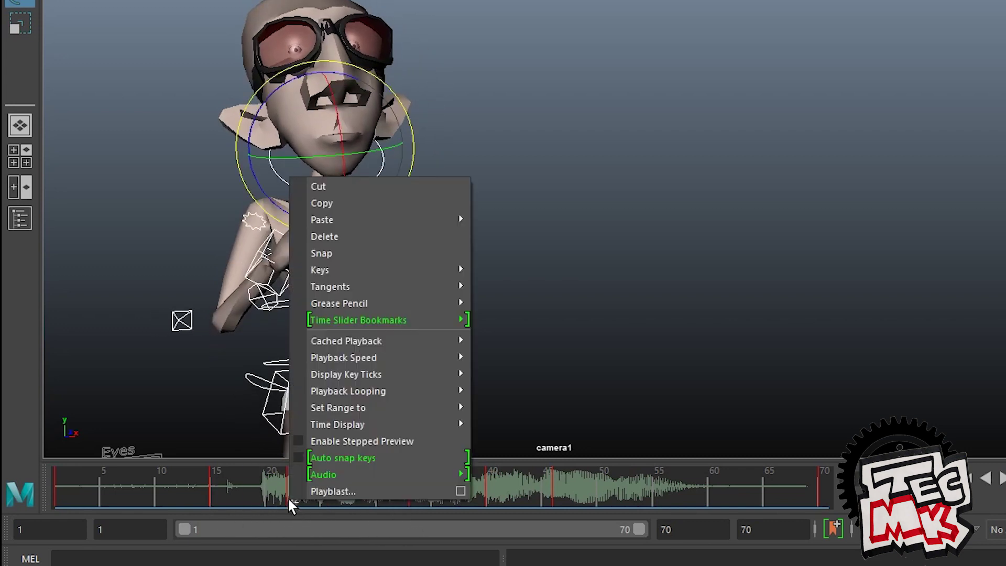
click(328, 239)
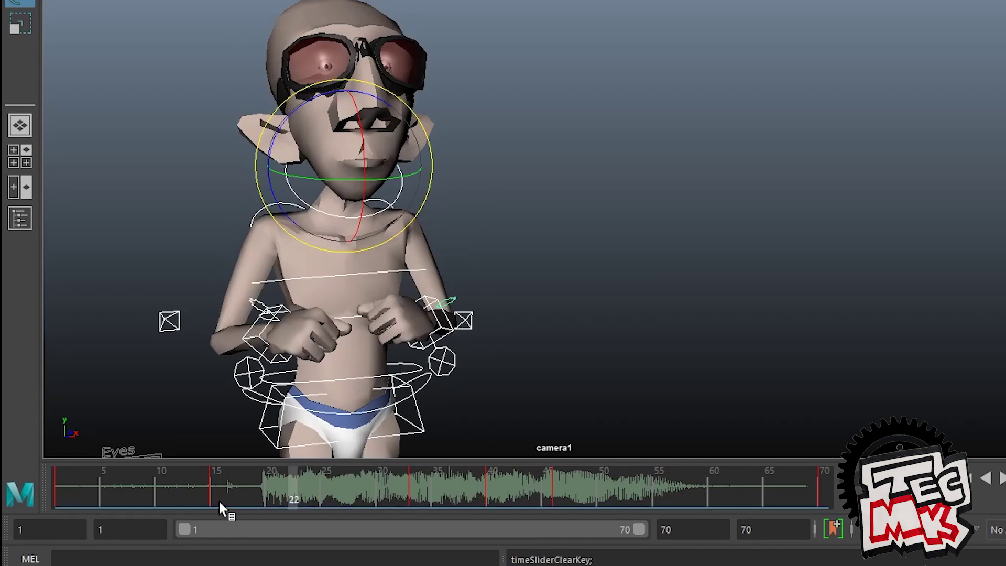
Compare the rising motion with the FINAL reference video, and key frame 22 with the in-between pose copied from frame 28
drag(211, 496, 363, 502)
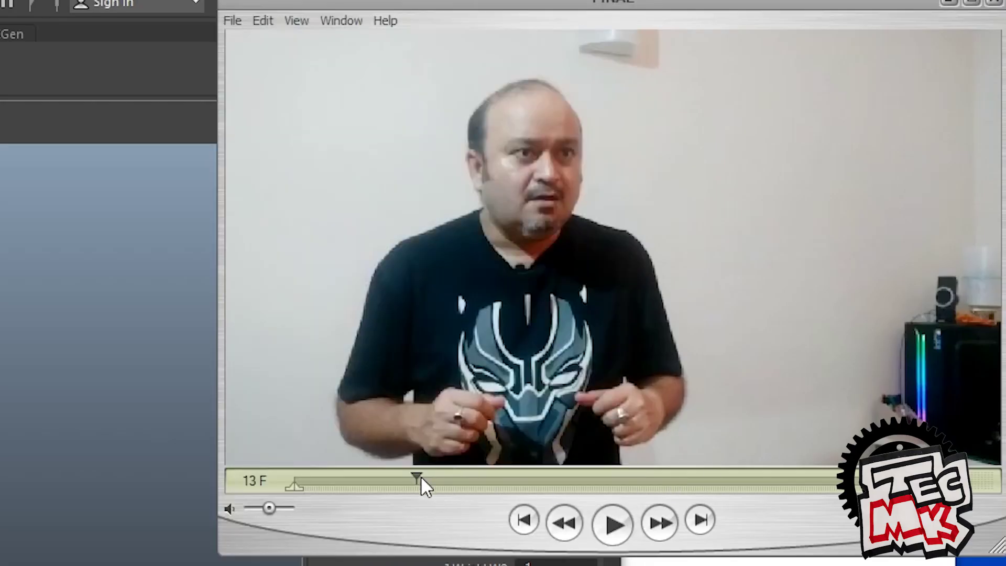
drag(422, 478, 538, 479)
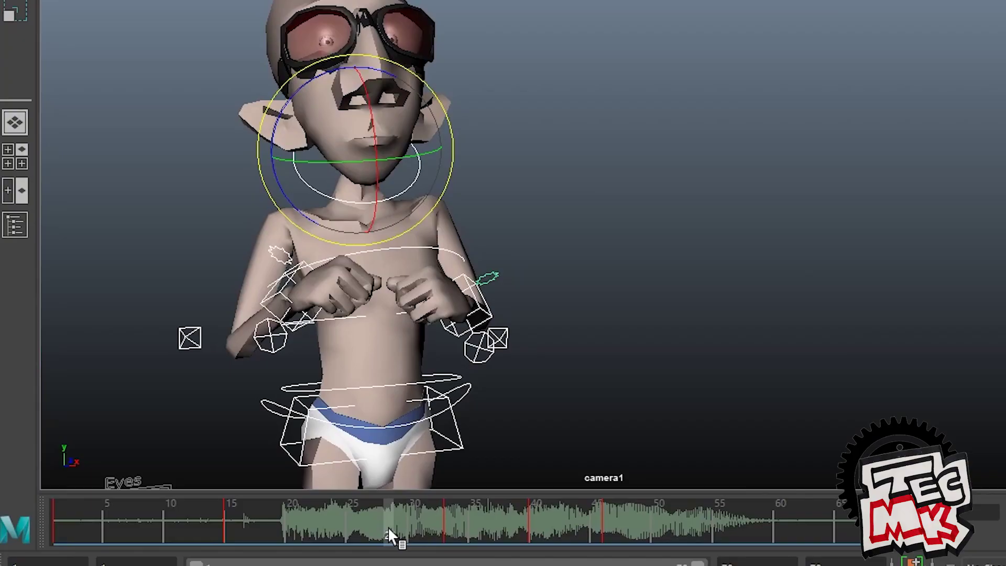
drag(388, 527, 308, 538)
key(e)
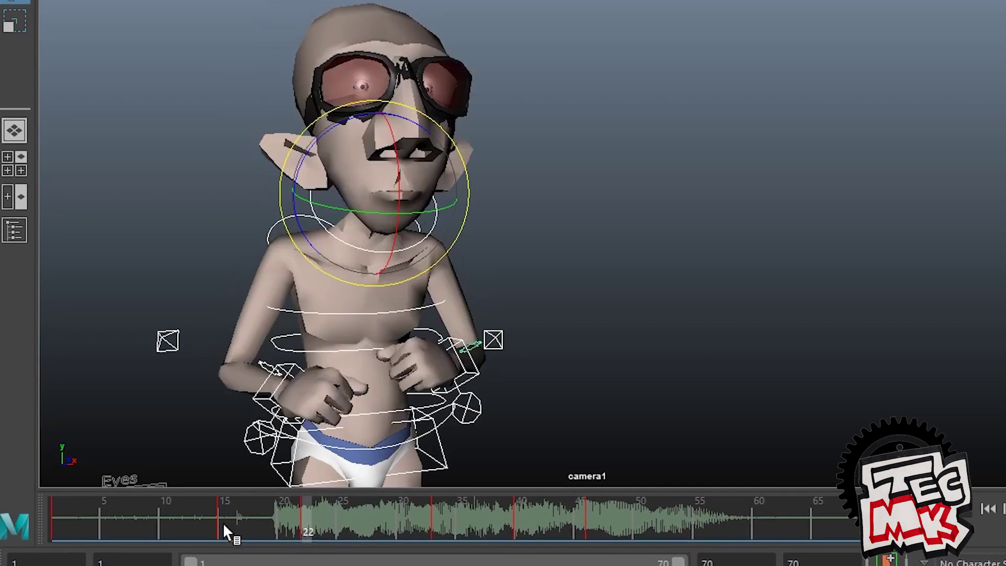
Apply flat tangents to all the controls' keys at frame 33 and review the motion back to frame 20
drag(222, 524, 450, 533)
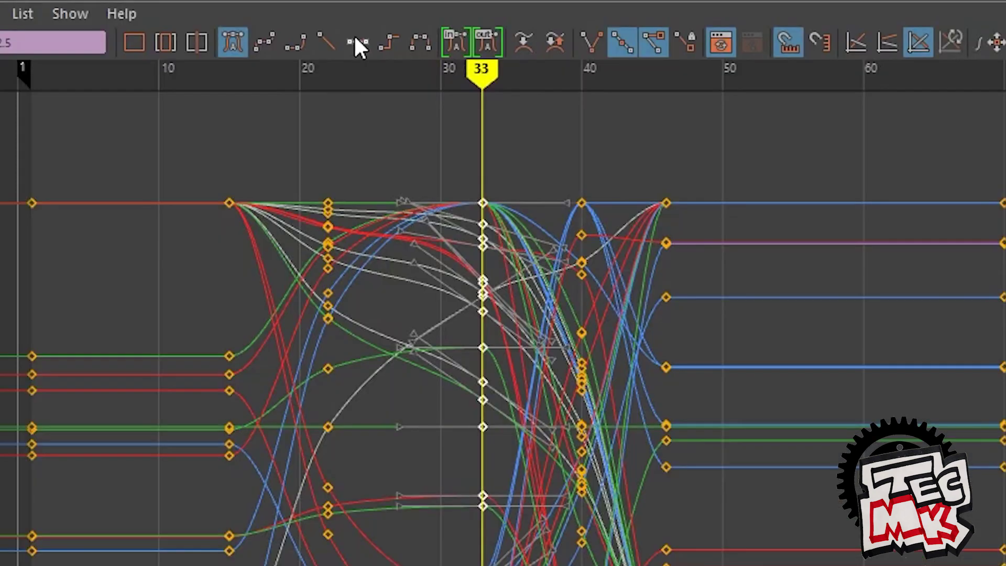
click(355, 37)
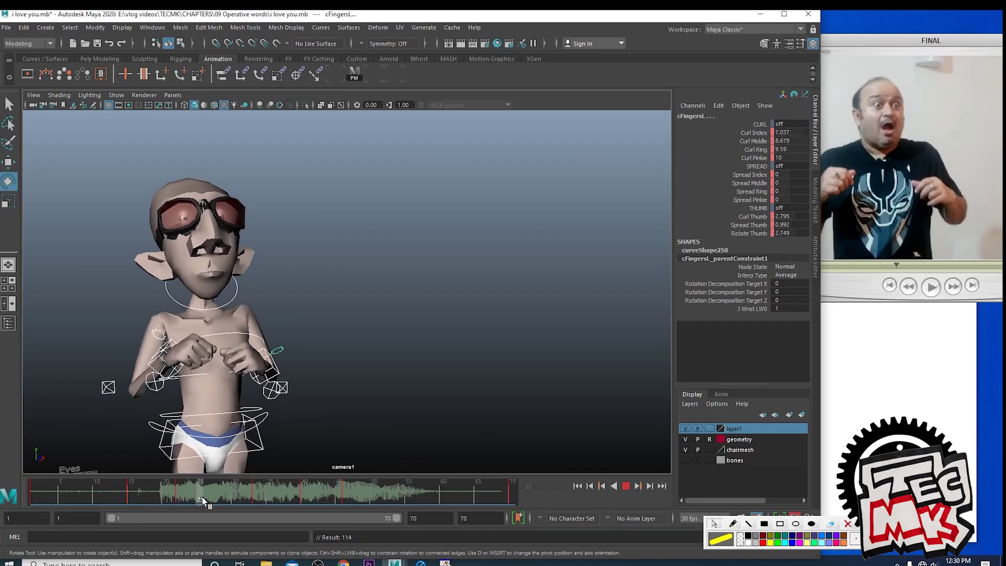
drag(203, 500, 169, 503)
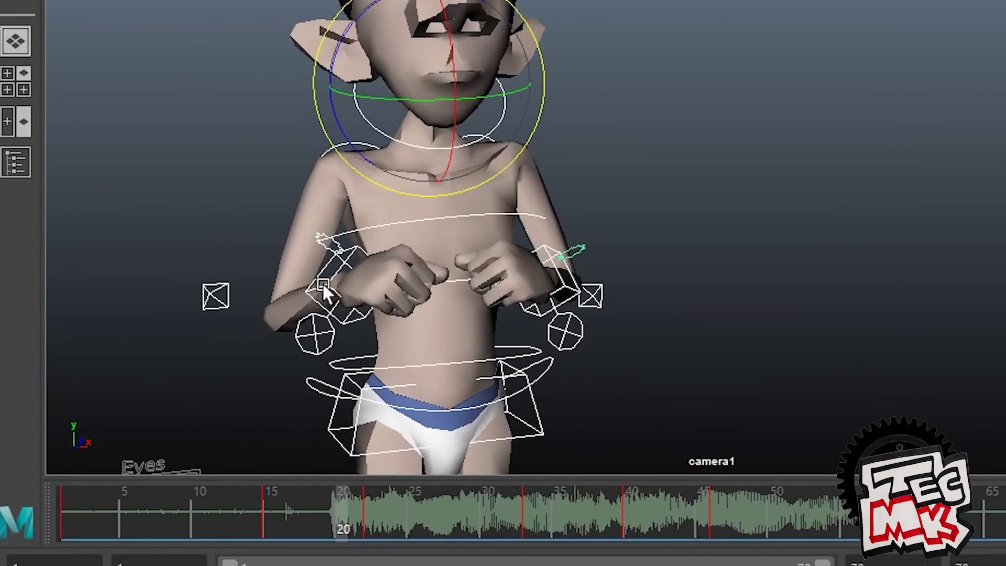
Select both wrist controls and check the hand motion from frame 15, stopping at frame 22
click(297, 300)
click(547, 253)
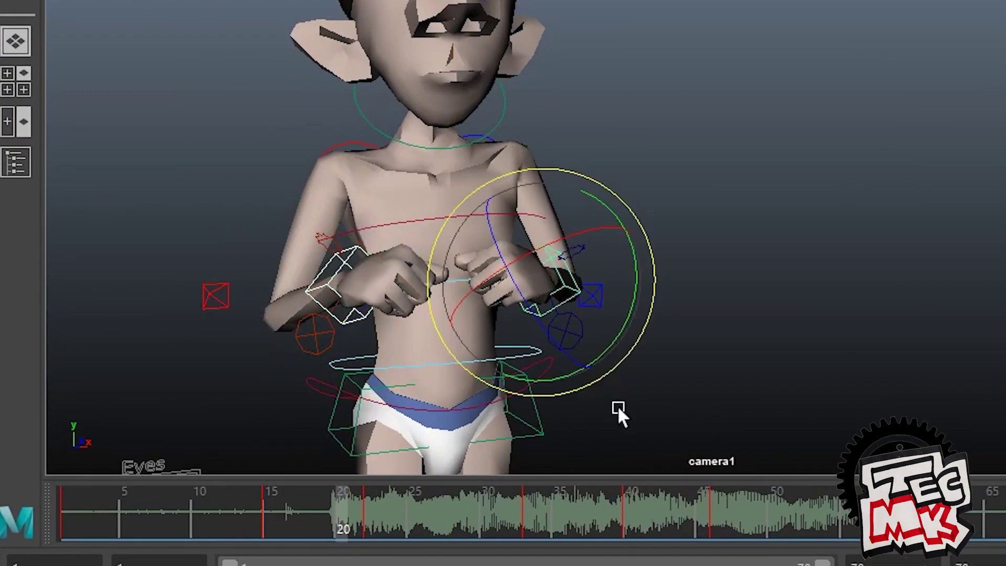
drag(271, 522, 365, 537)
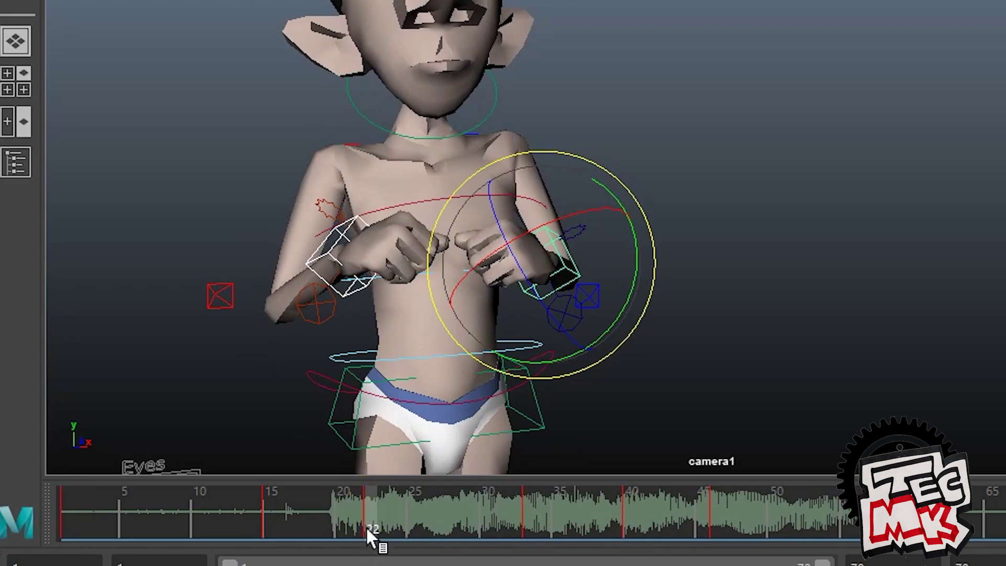
drag(366, 526, 390, 554)
drag(411, 556, 381, 539)
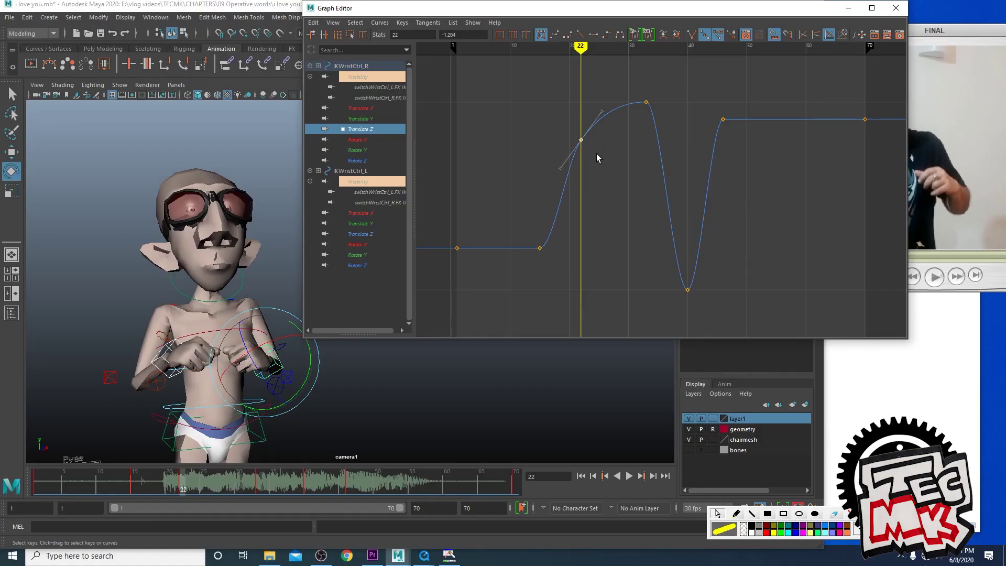
Raise the right wrist control's Translate Z key at frame 22 to about -0.95, and lower its Rotate X key
alt+right_drag(598, 157, 582, 141)
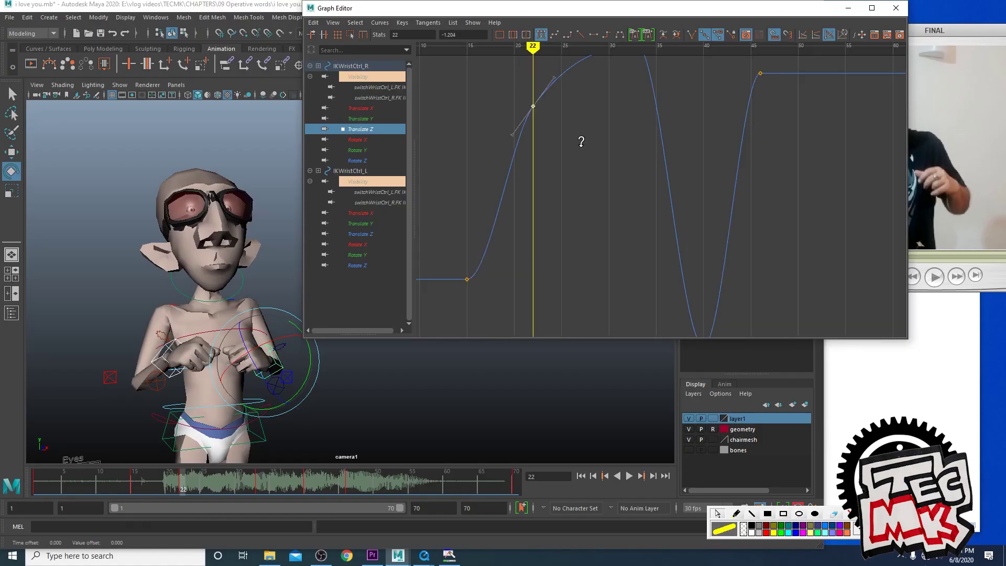
scroll(582, 151, down, 5)
shift+middle_drag(611, 173, 611, 163)
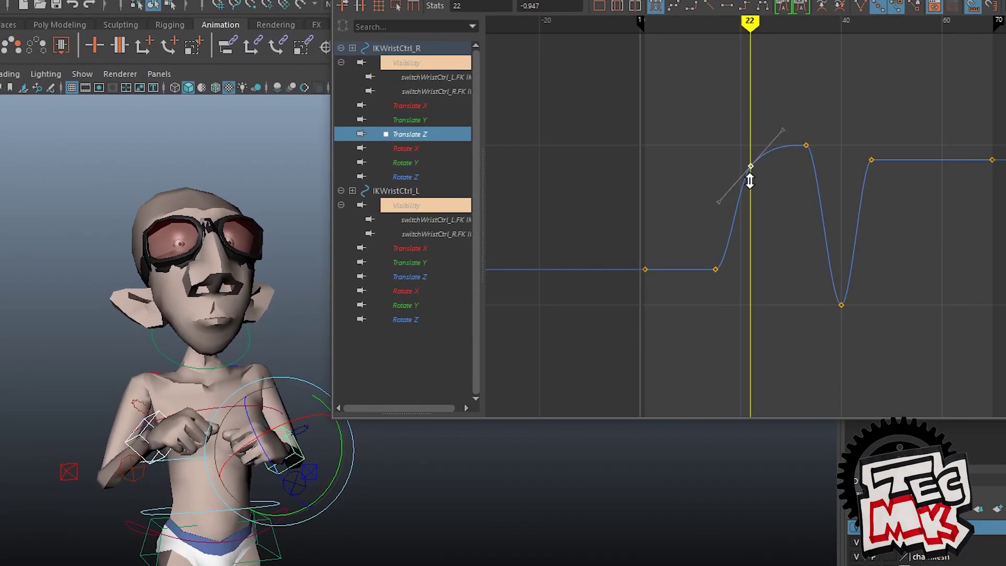
click(404, 148)
drag(733, 90, 766, 139)
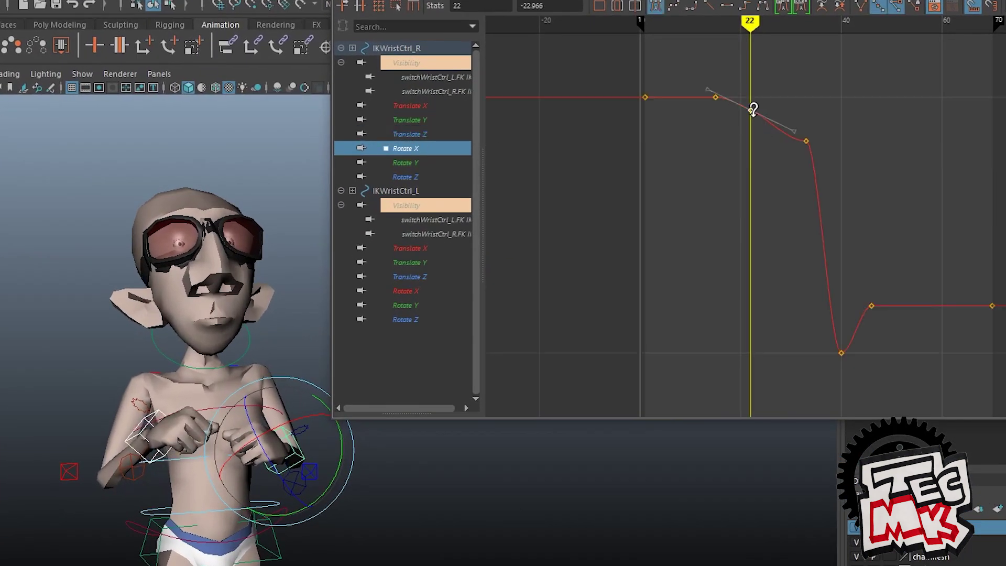
shift+middle_drag(753, 108, 753, 132)
Try to raise the right wrist control's Rotate Y key at frame 22
click(401, 162)
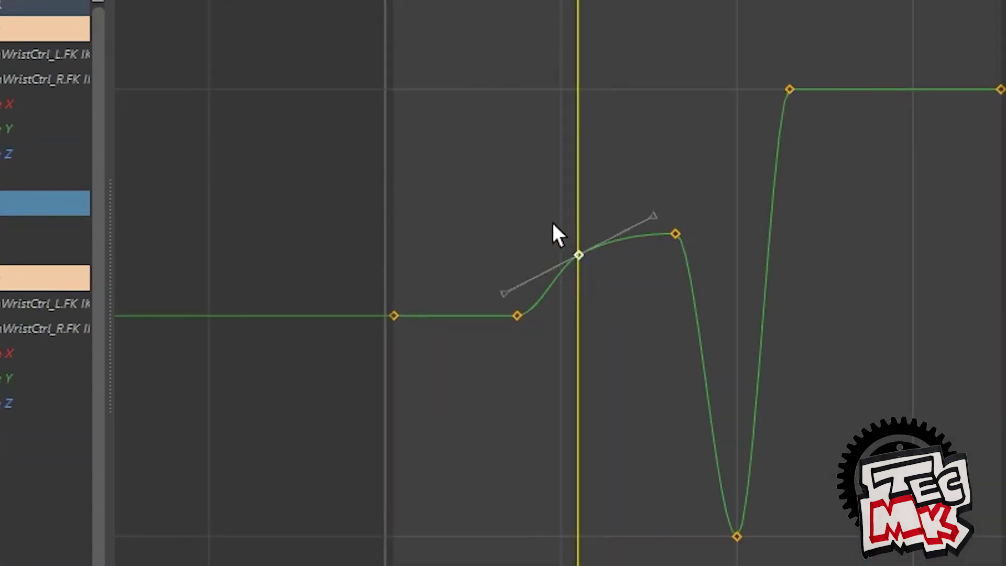
drag(704, 272, 723, 279)
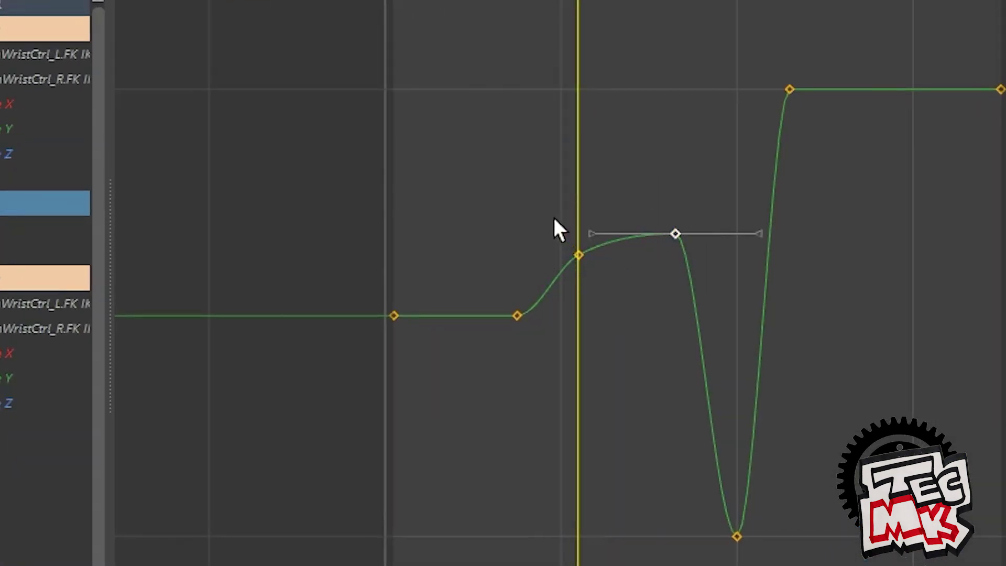
drag(557, 227, 582, 297)
shift+middle_drag(579, 287, 574, 257)
key(ctrl+z)
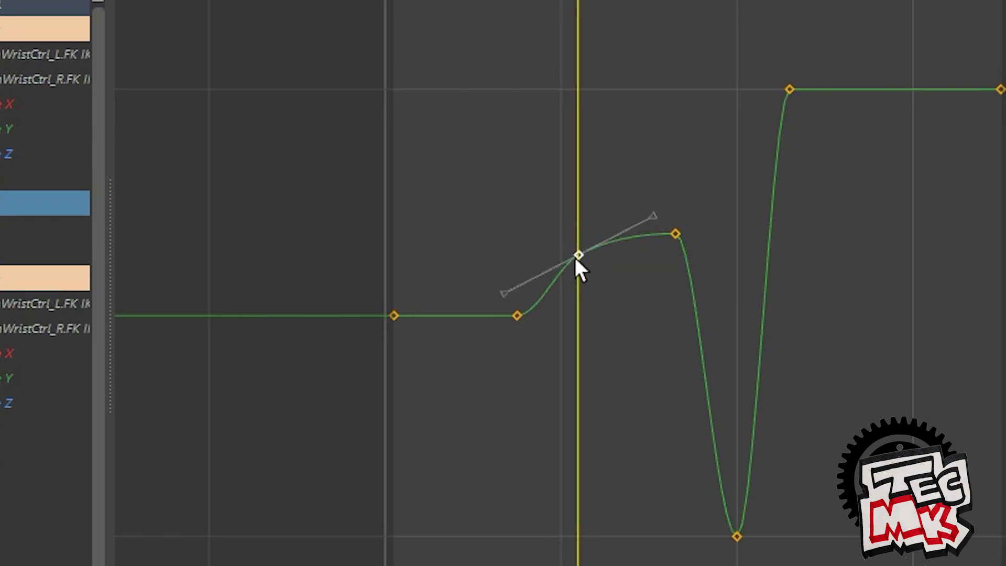
Raise the right wrist control's Rotate Z key at frame 22 closer to its frame 33 value
click(70, 239)
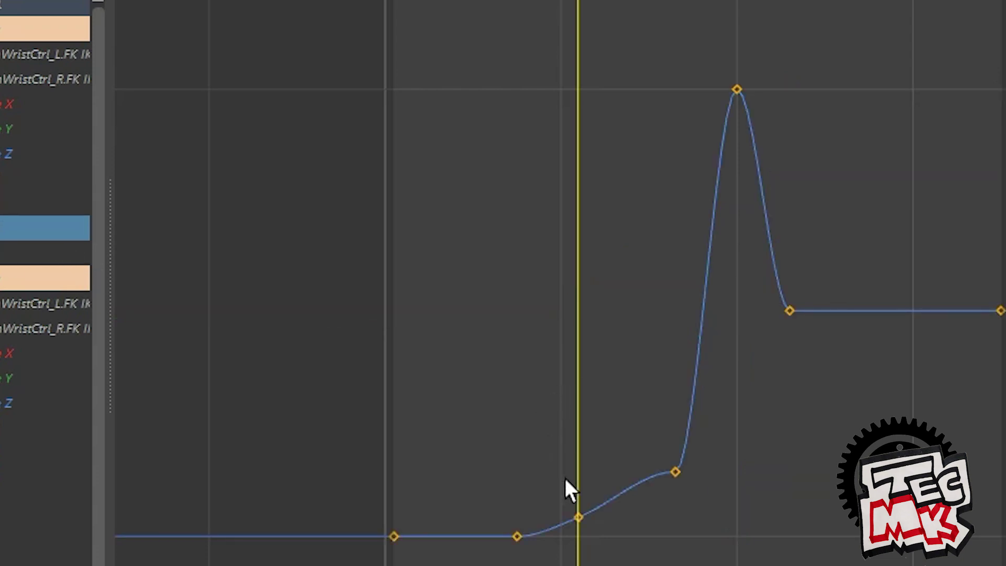
shift+middle_drag(578, 527, 577, 505)
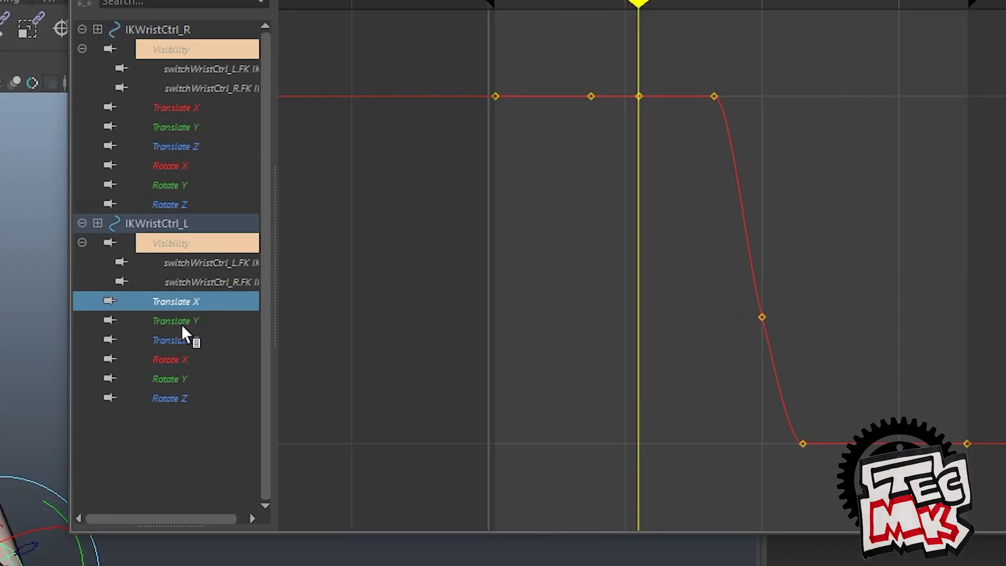
Lower the left wrist control's Translate Z and Rotate X keys at frame 22 toward their frame 33 values
click(179, 323)
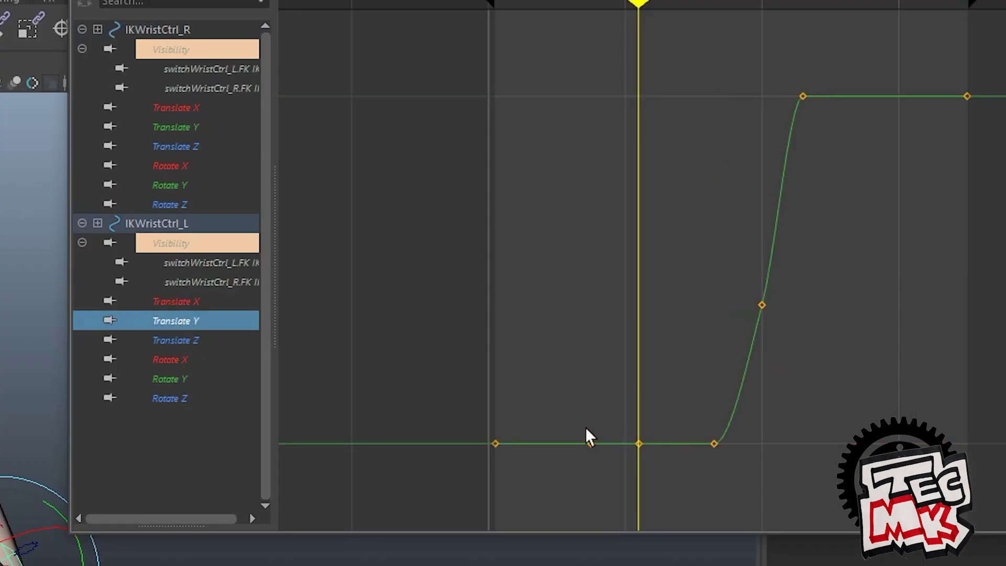
click(184, 340)
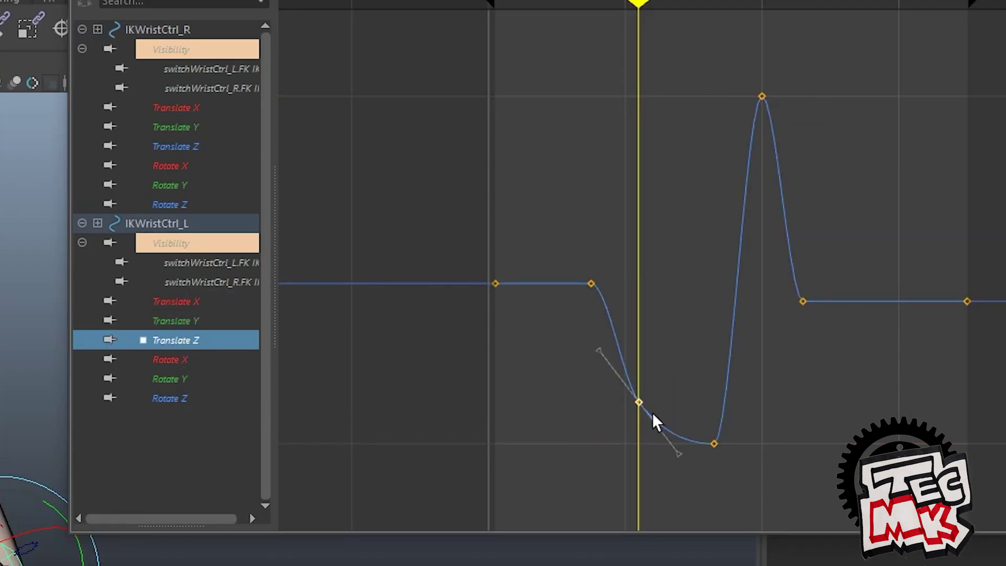
shift+middle_drag(633, 386, 635, 415)
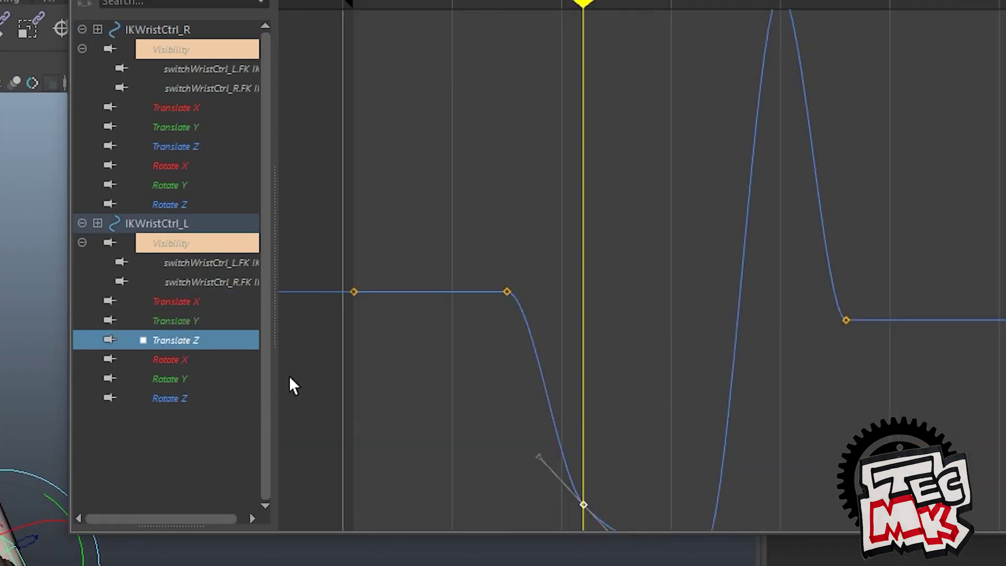
click(167, 361)
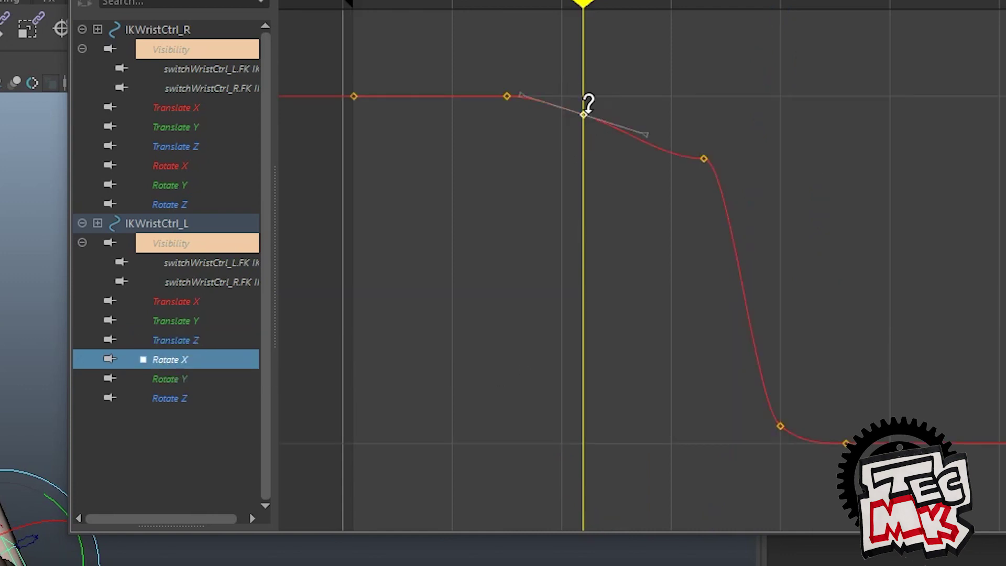
shift+middle_drag(588, 103, 586, 132)
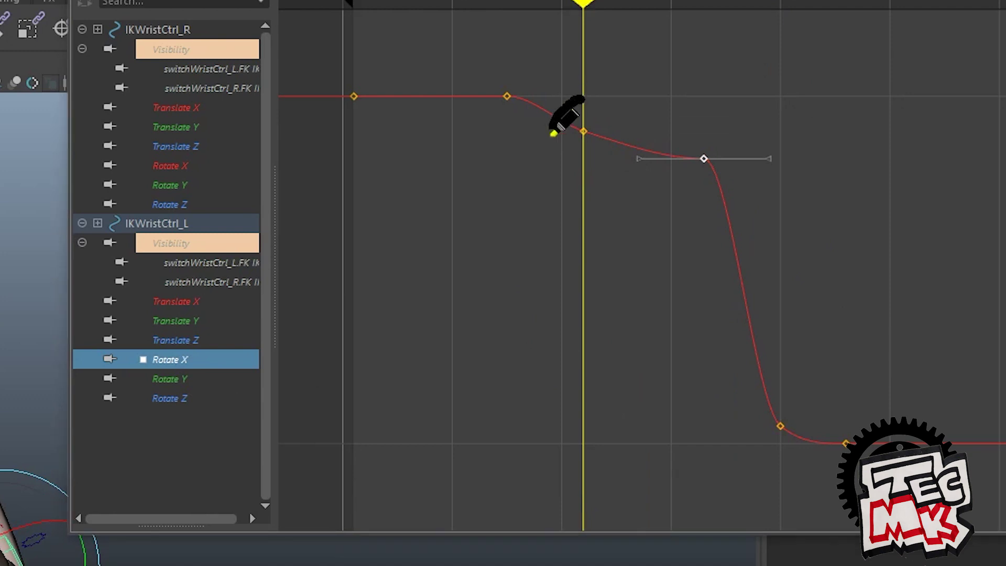
Compare the left wrist control's keys at frames 22 and 33 on the Rotate X, Rotate Y and Rotate Z curves
drag(582, 98, 596, 109)
mouse_move(690, 122)
mouse_down()
mouse_move(679, 175)
mouse_move(723, 115)
mouse_up()
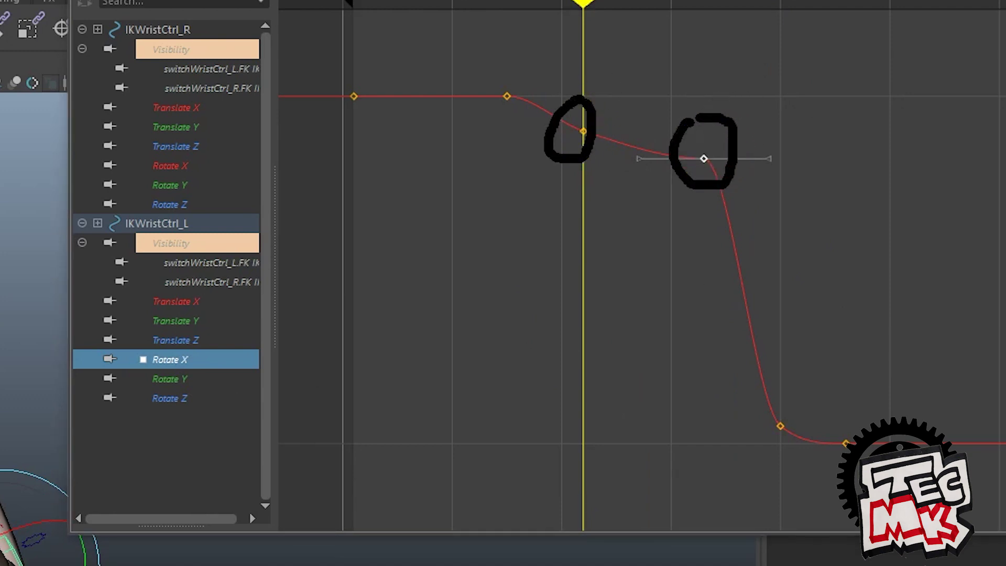
drag(676, 309, 720, 346)
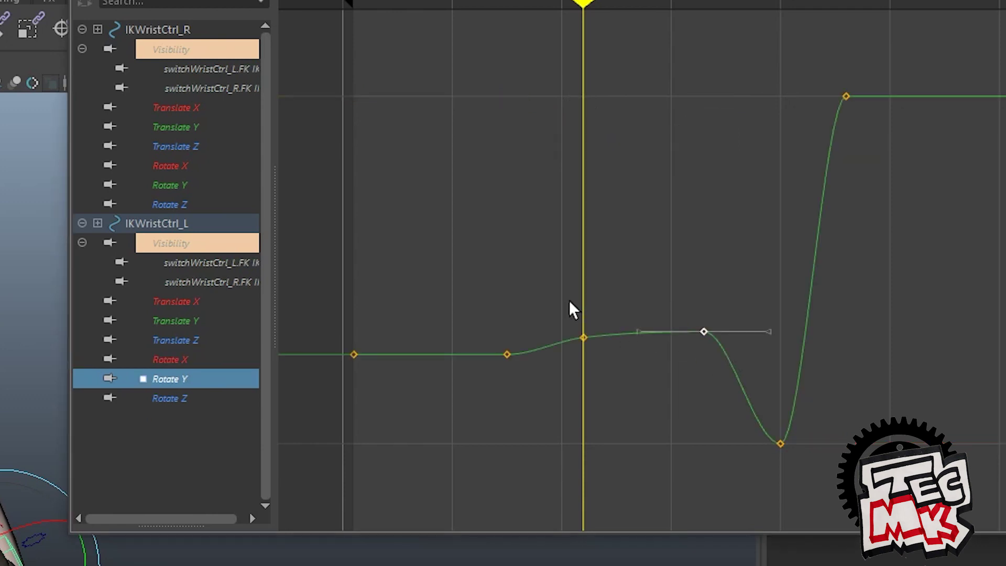
key(f)
scroll(676, 394, down, 6)
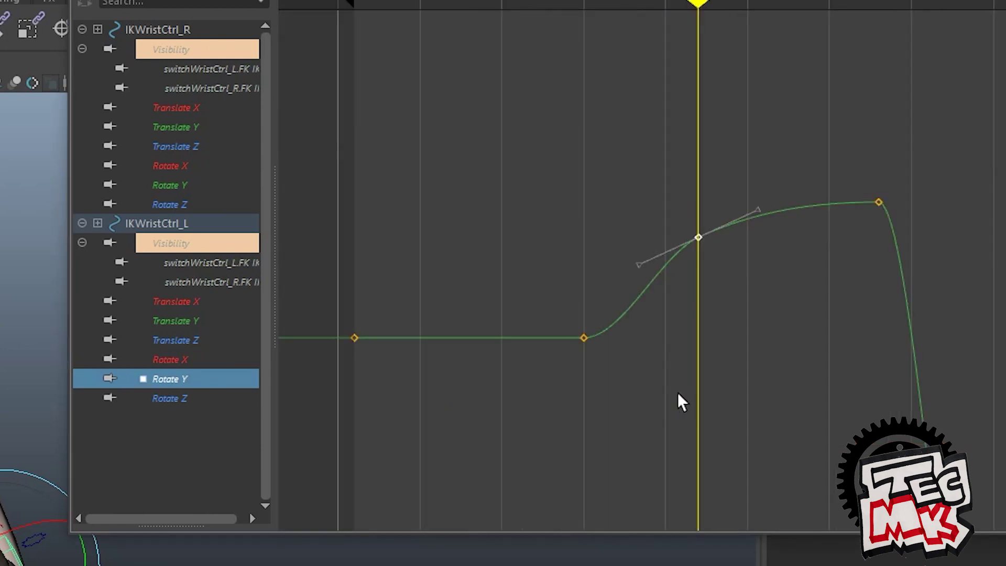
scroll(693, 393, down, 3)
click(675, 394)
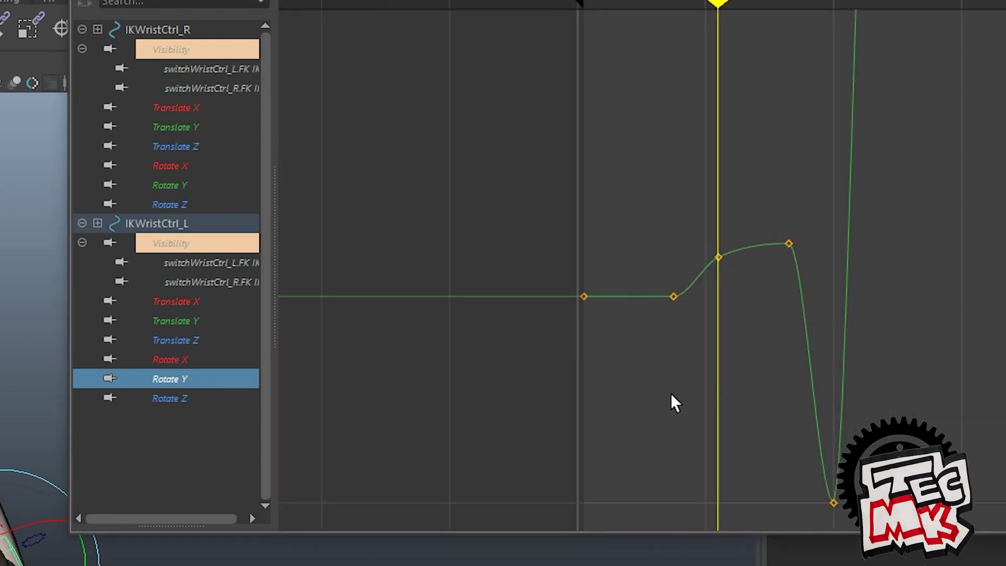
key(a)
drag(657, 278, 731, 391)
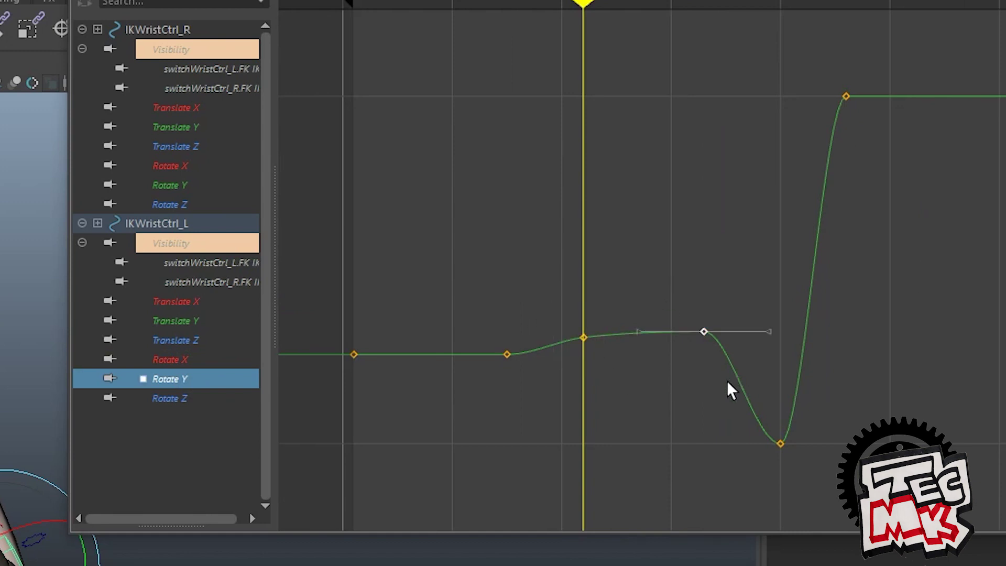
click(185, 400)
drag(566, 404, 580, 440)
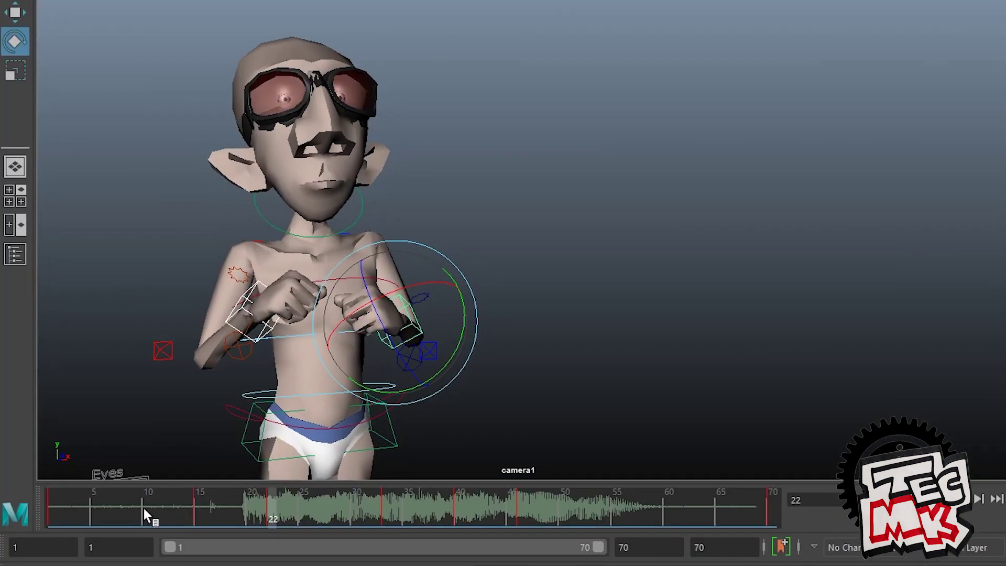
Scrub the character animation through the arm-opening move, and scrub the FINAL reference video to its end for comparison
drag(143, 508, 509, 559)
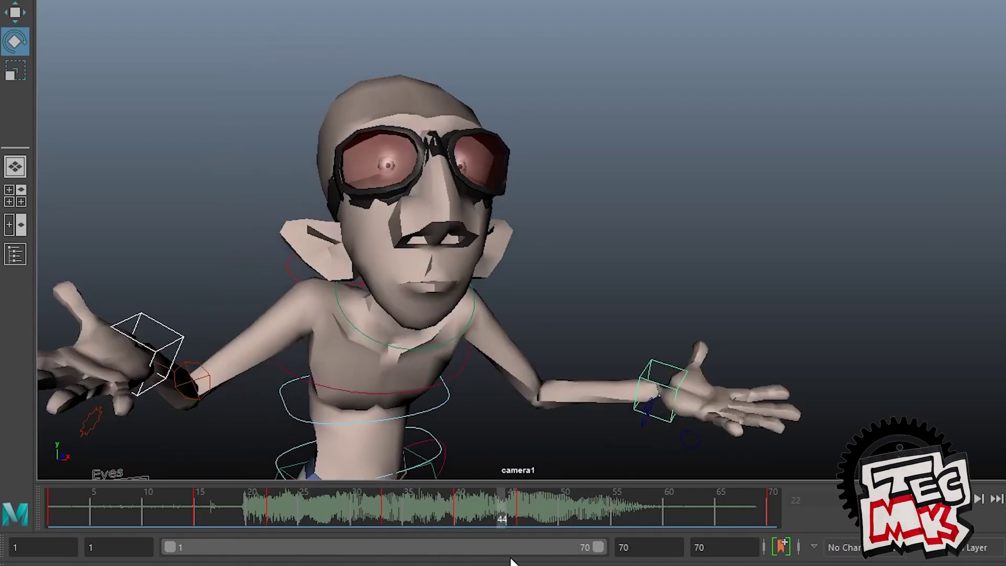
drag(508, 559, 523, 559)
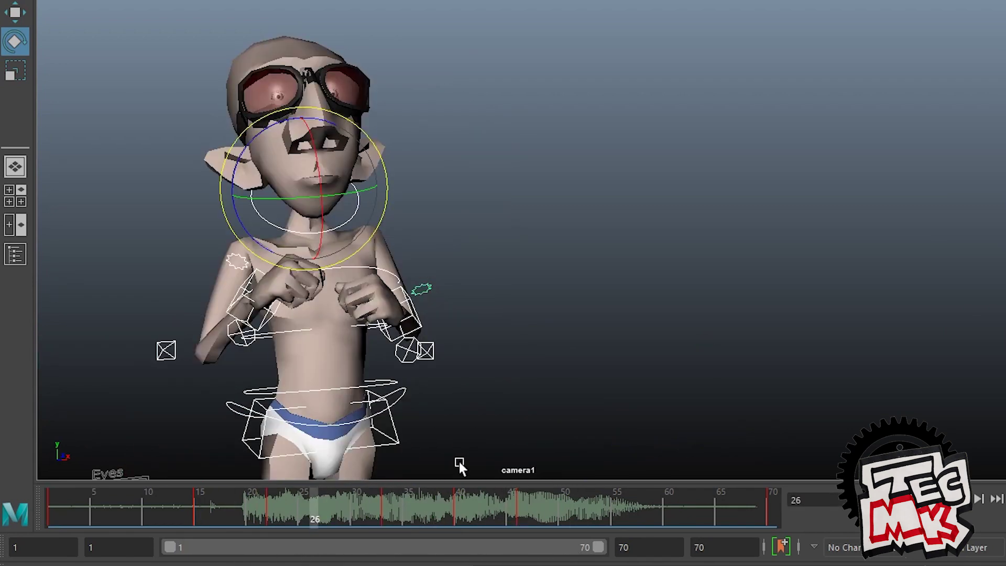
drag(321, 517, 619, 526)
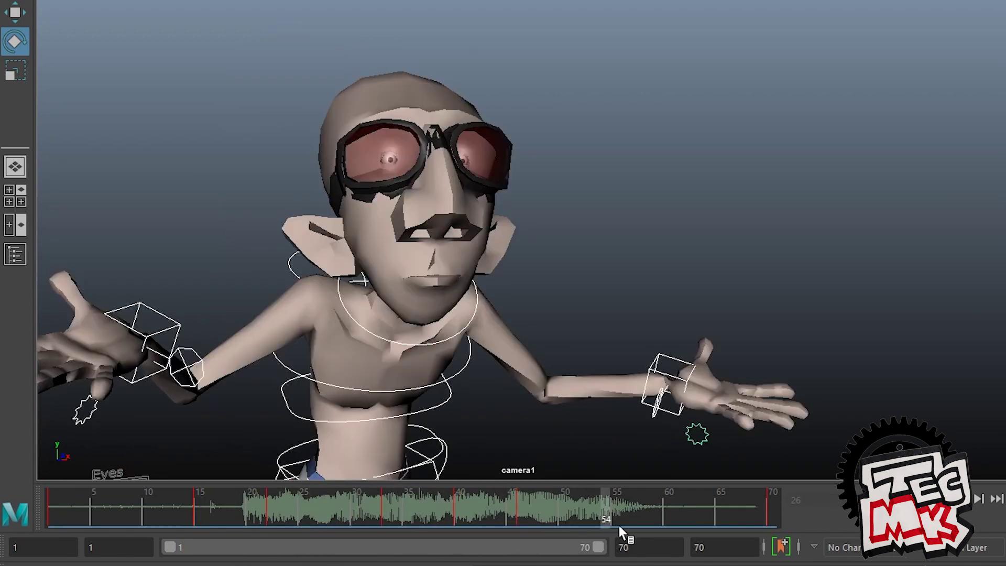
drag(519, 533, 774, 525)
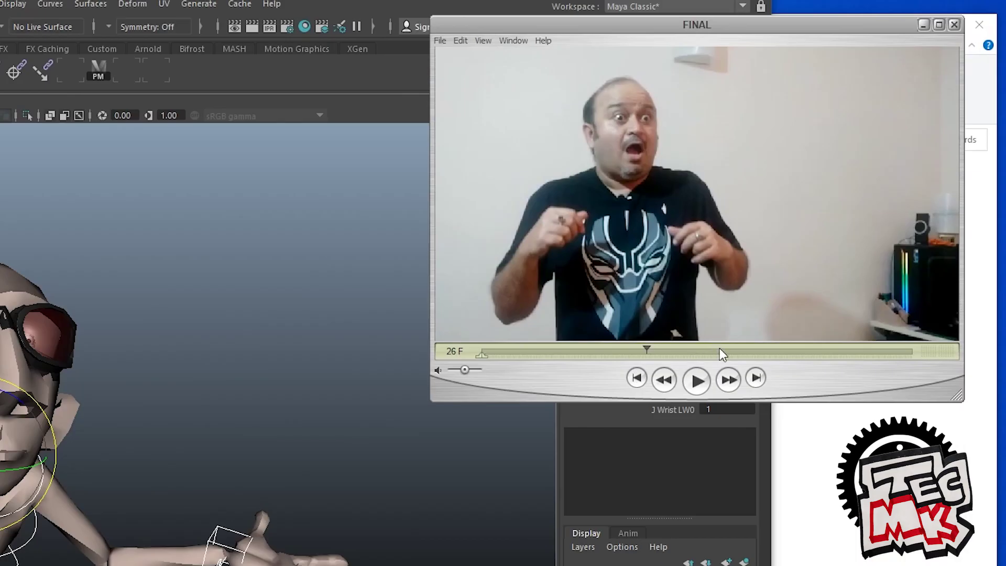
drag(719, 348, 904, 356)
Return to Maya, review the arm-opening timing around frame 40, and delete the selected controls' keys at frame 46
click(336, 512)
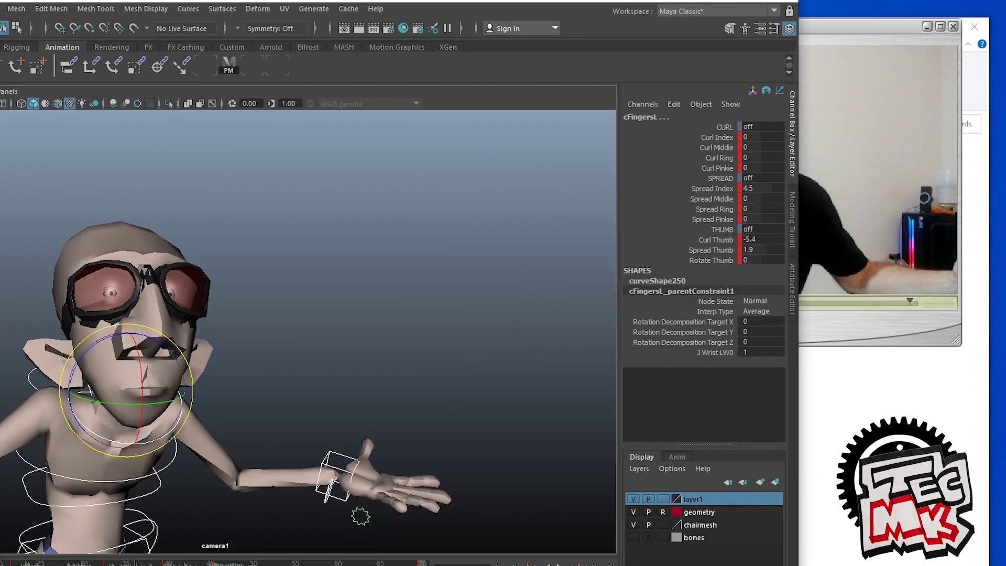
drag(261, 484, 306, 492)
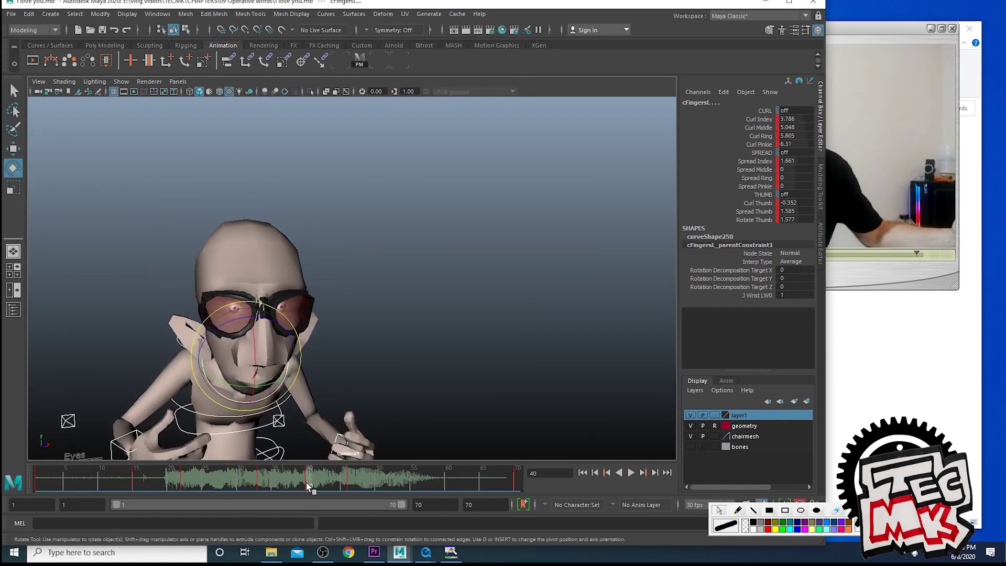
key(alt+v)
drag(316, 492, 468, 499)
drag(349, 495, 349, 495)
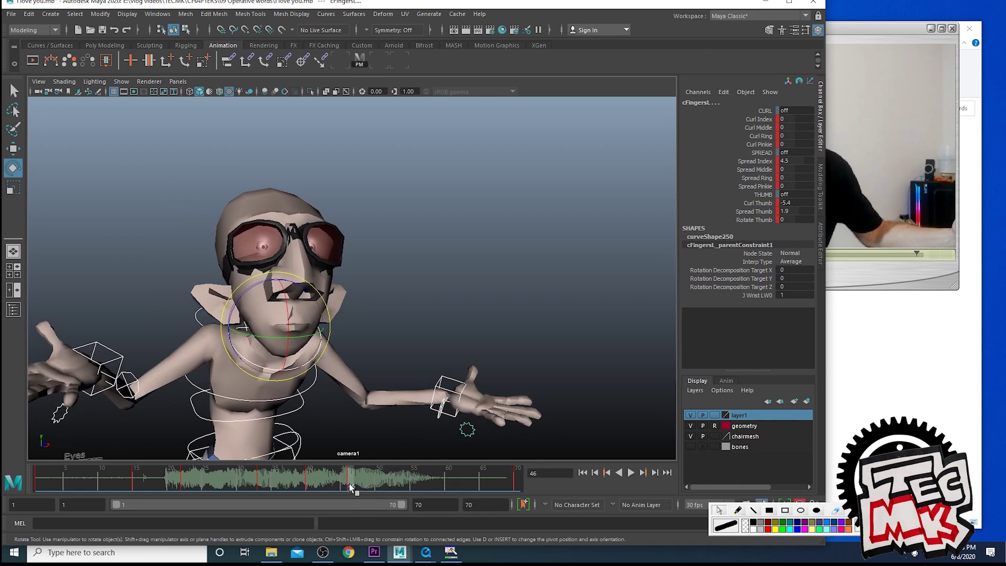
right_click(349, 483)
click(379, 324)
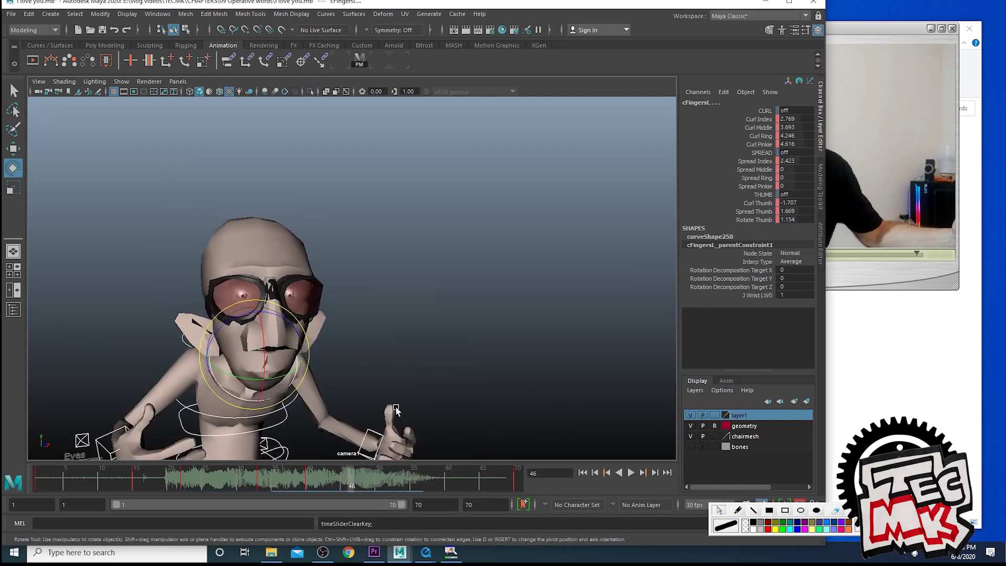
Carry the in-between pose of frame 60 over to frame 46 and key it there on the selected controls
click(412, 487)
key(alt+v)
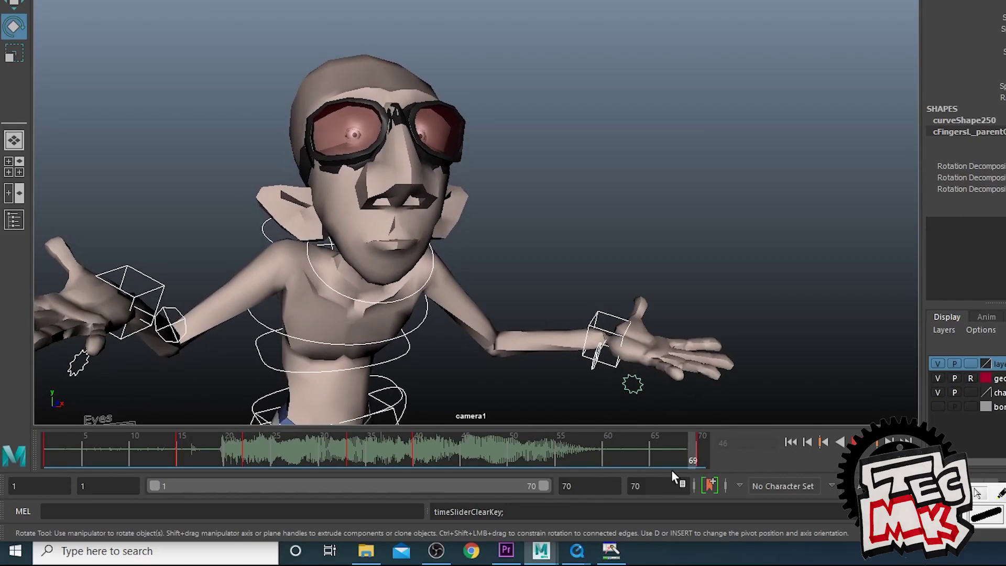
drag(671, 470, 552, 461)
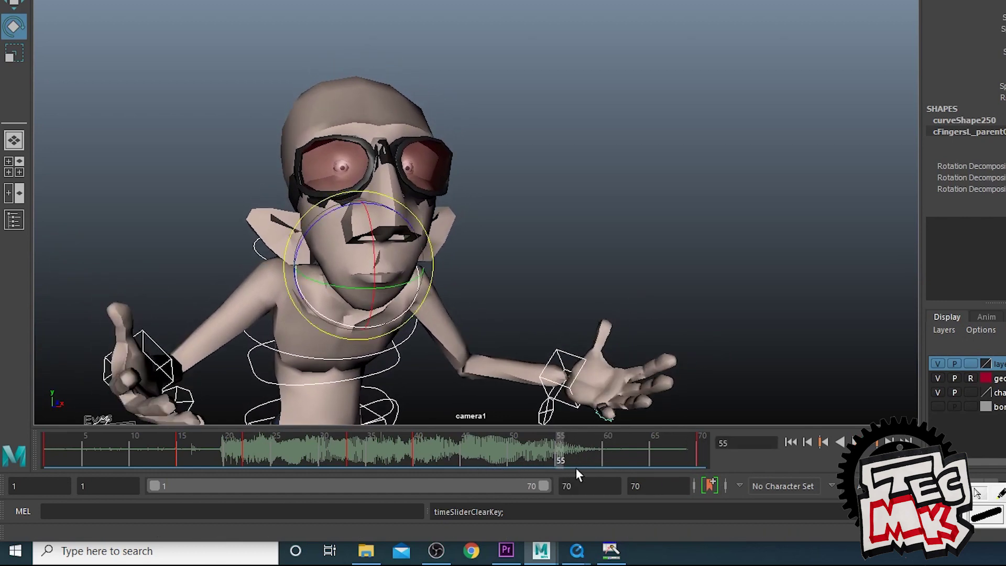
mouse_move(557, 458)
mouse_down()
mouse_move(700, 466)
mouse_move(606, 468)
mouse_move(700, 468)
mouse_move(611, 475)
mouse_move(666, 474)
mouse_move(606, 473)
mouse_move(542, 455)
mouse_up()
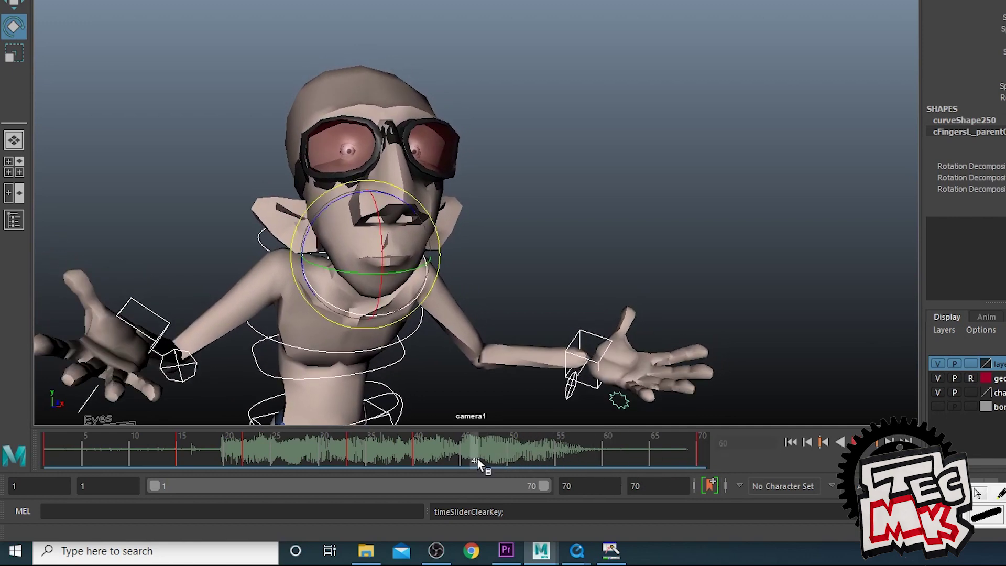
key(s)
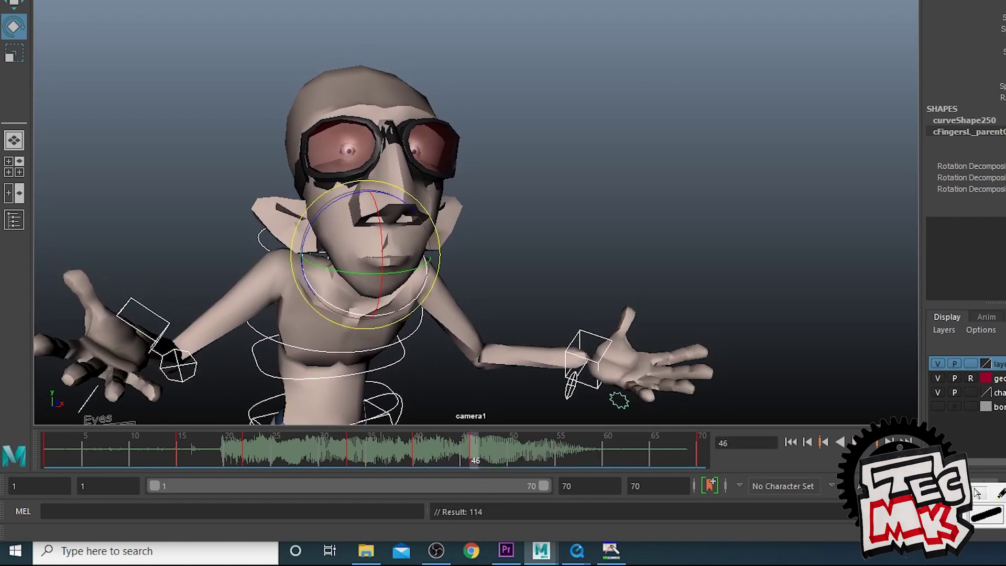
Review the new timing up to frame 46, and isolate the COG control's Translate Z curve in the Graph Editor
key(shift+g)
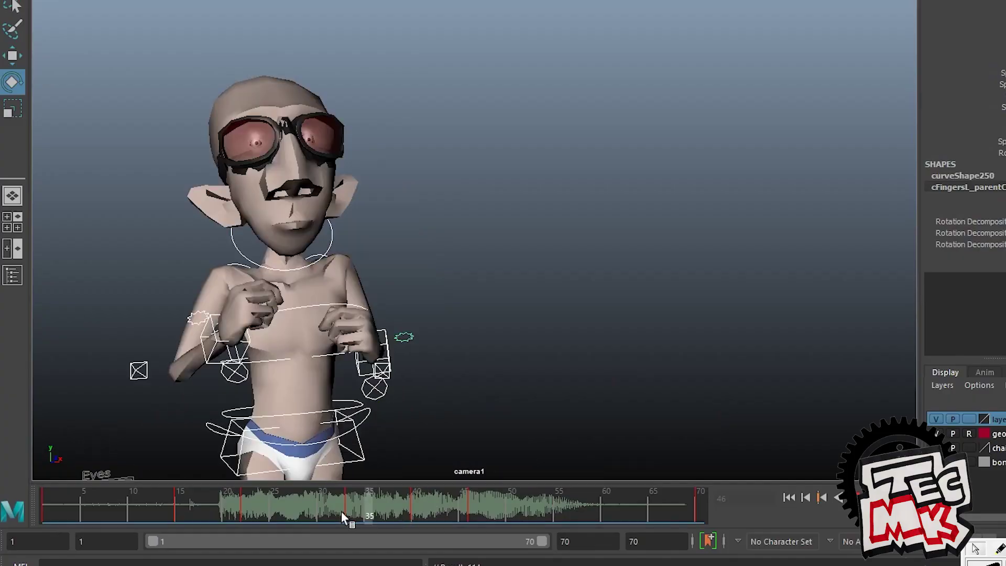
drag(342, 456, 338, 459)
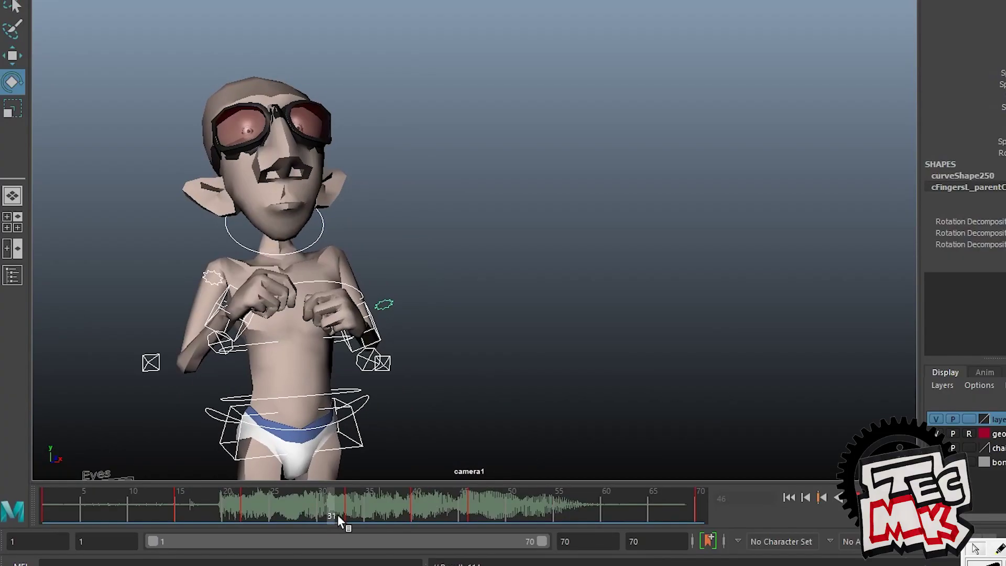
drag(338, 515, 467, 520)
click(512, 1)
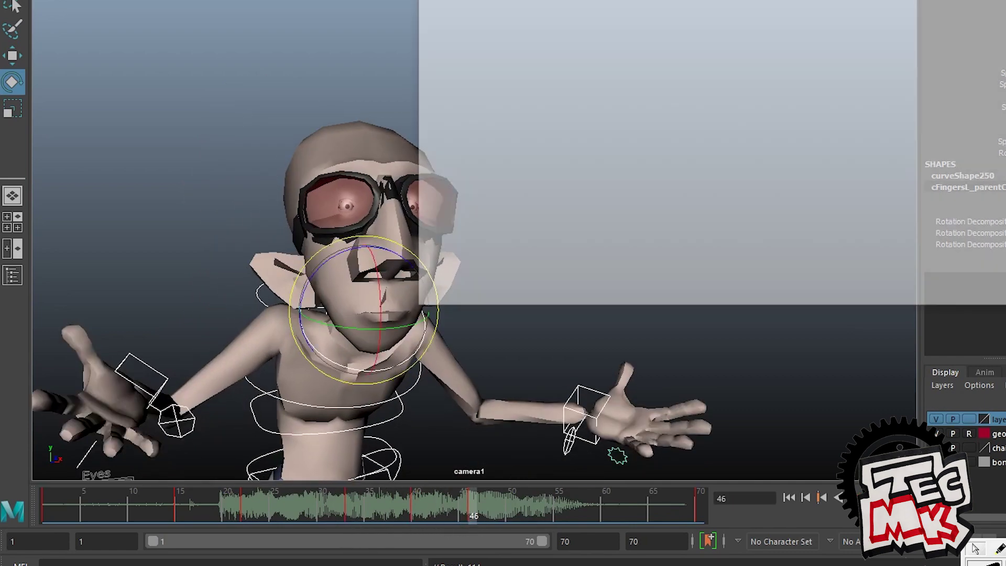
click(388, 477)
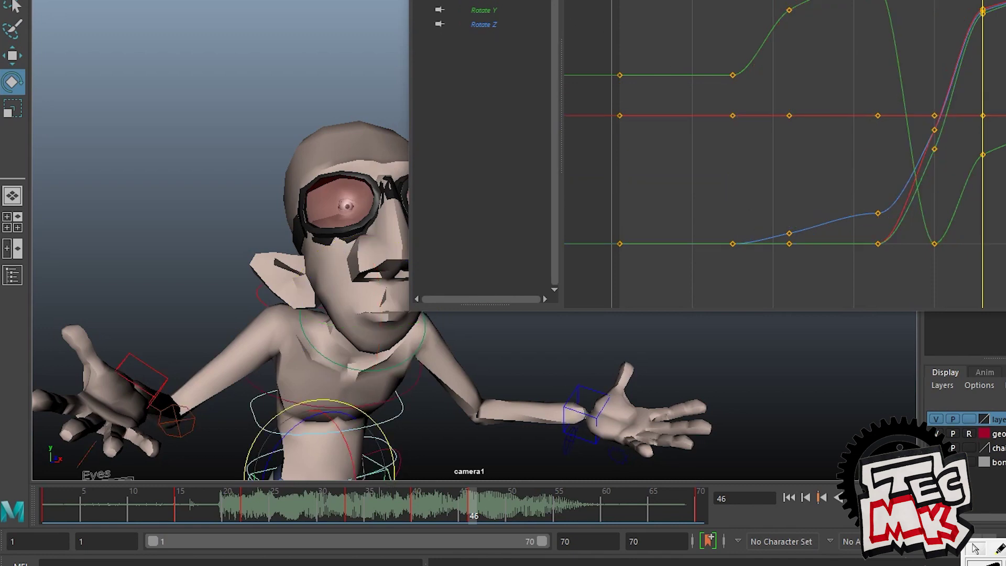
click(490, 25)
Try moving the COG control along its Z axis at frame 46 in the perspective view
key(space)
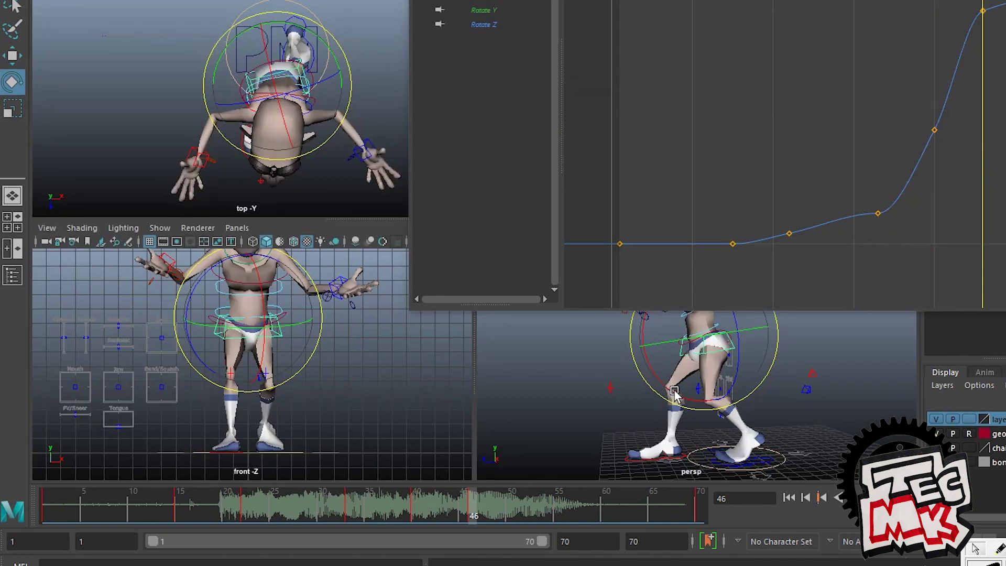
key(space)
alt+middle_drag(659, 386, 467, 427)
key(w)
alt+drag(379, 358, 382, 356)
drag(270, 266, 342, 307)
key(space)
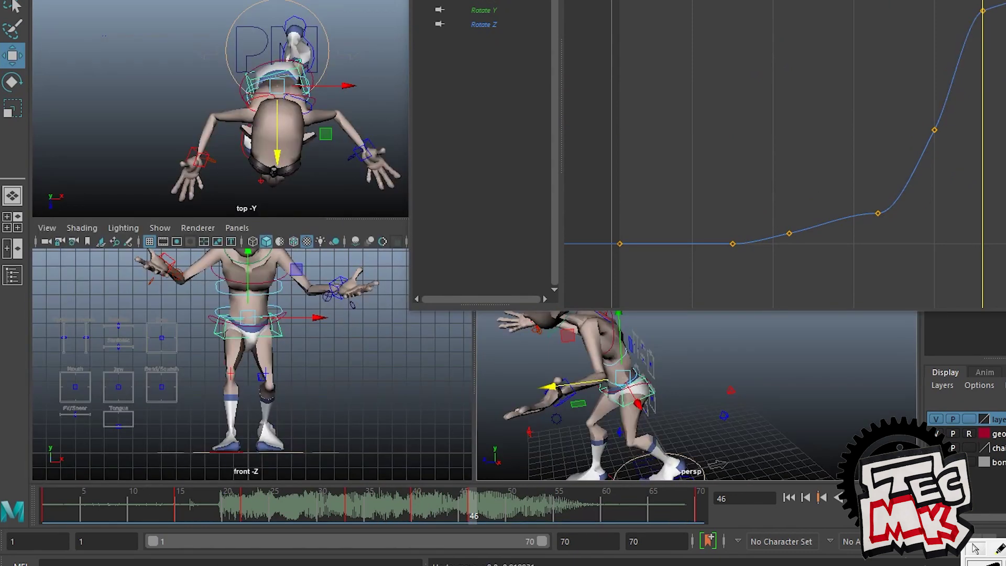
key(space)
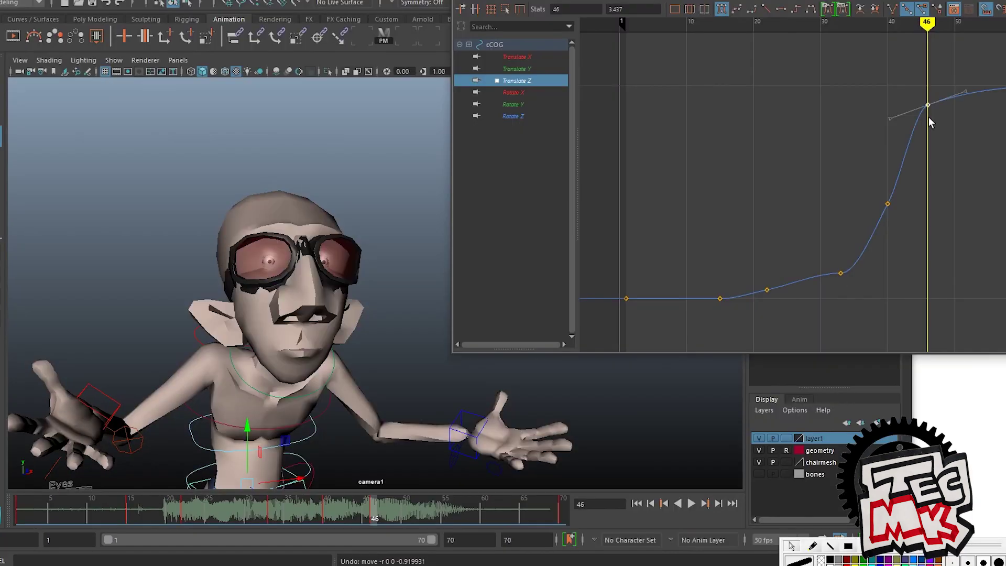
Lower the COG control's Translate Z key at frame 46 to about 2.9, and scrub the animation to review it
middle_drag(930, 122, 930, 142)
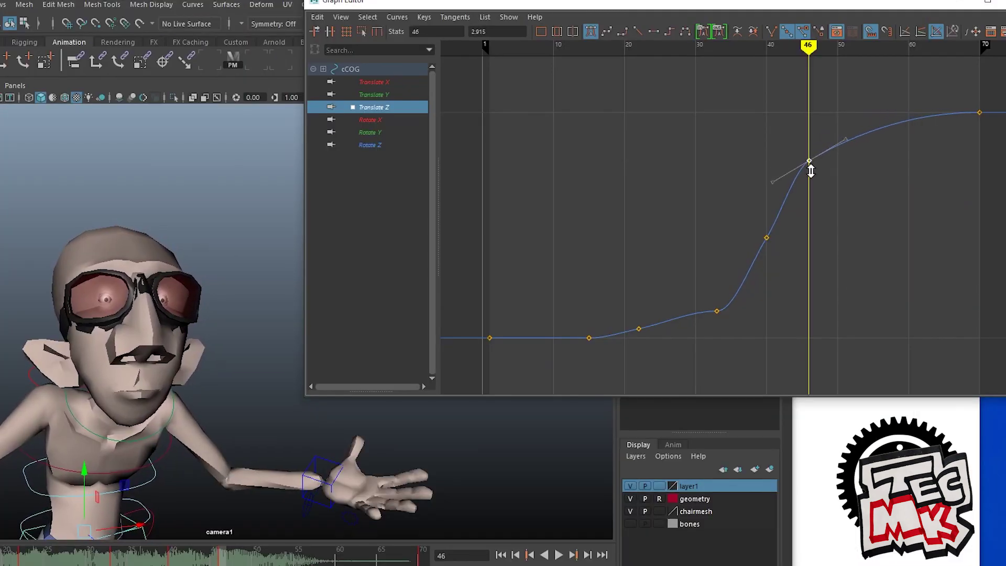
middle_drag(812, 172, 812, 174)
drag(818, 2, 719, 0)
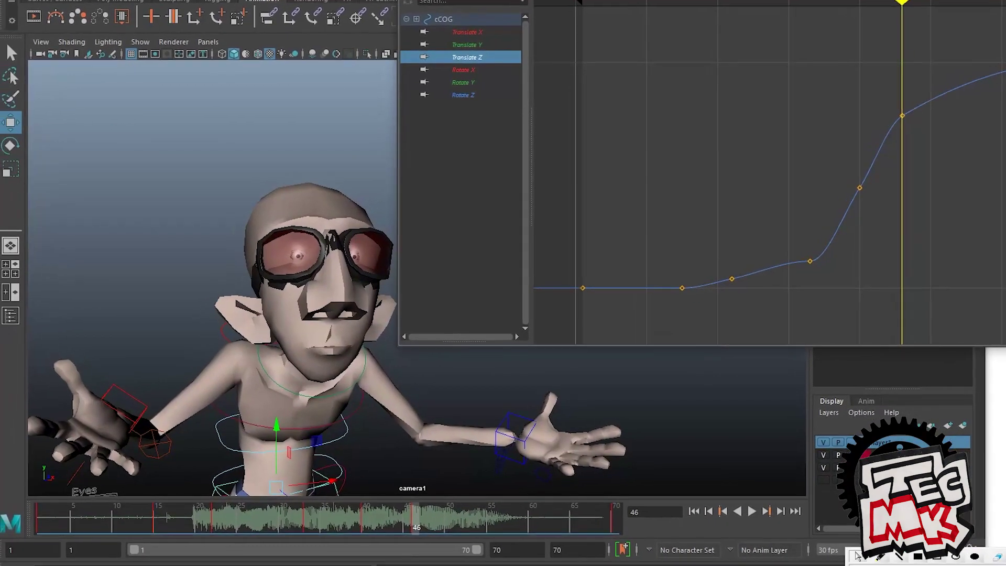
click(922, 1)
drag(255, 529, 607, 535)
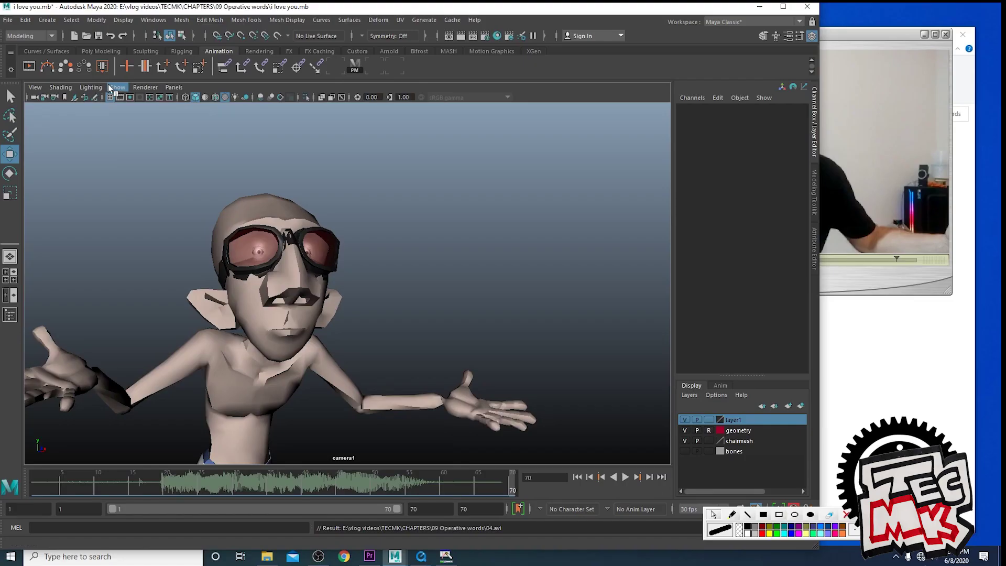
Show the rig controls in the camera view again, and display the right wrist control's three rotation curves in the Graph Editor
click(110, 86)
click(121, 116)
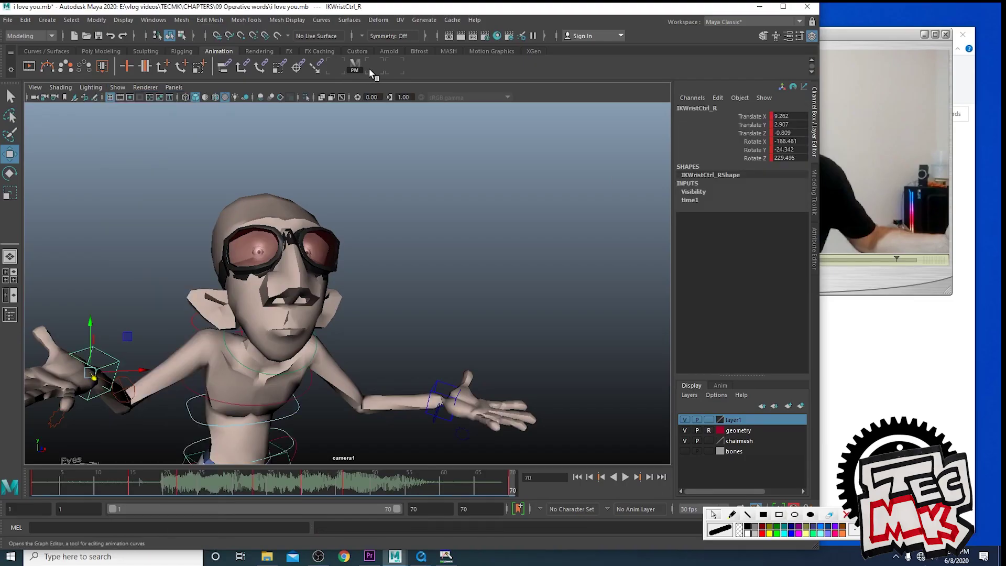
click(374, 65)
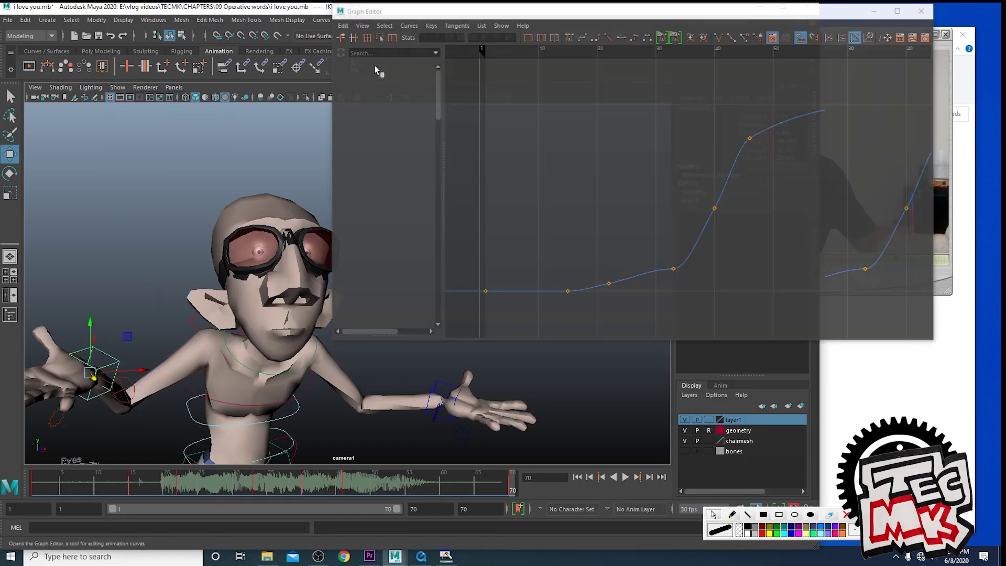
drag(388, 144, 392, 158)
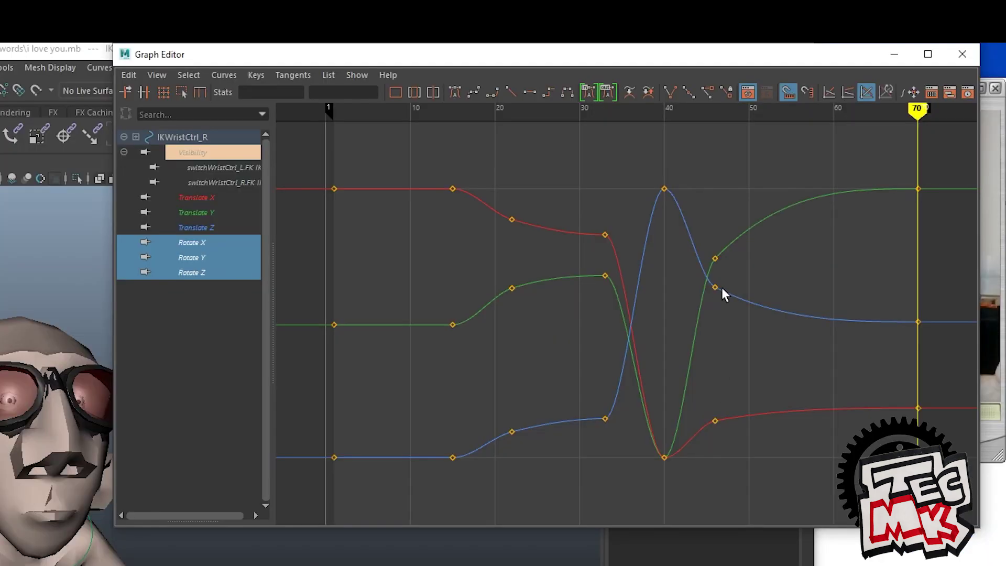
Compare the right wrist control's Rotate X, Rotate Y and Rotate Z keys at frame 46 with those at frame 70
drag(739, 447, 740, 447)
drag(899, 384, 954, 443)
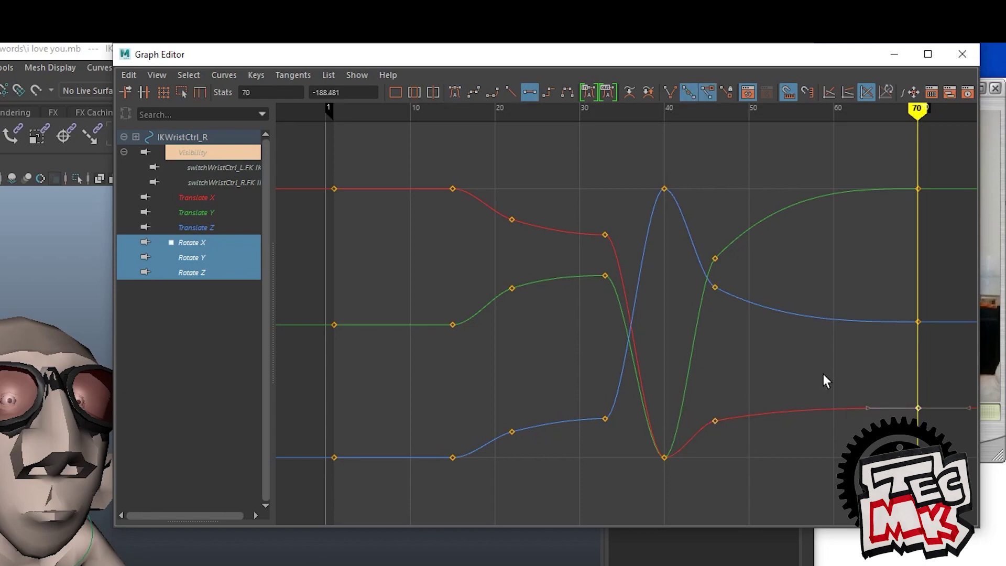
drag(854, 286, 970, 367)
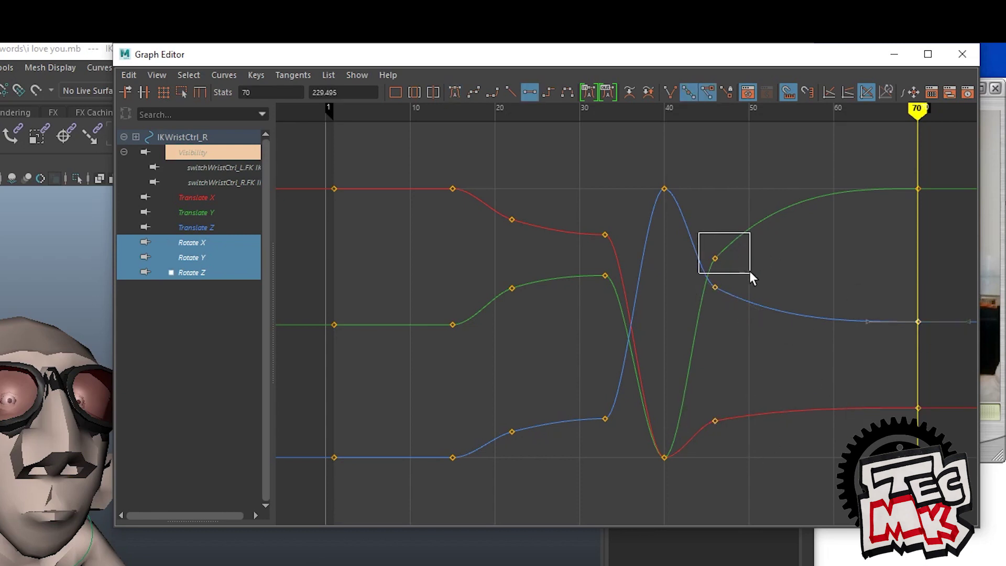
drag(749, 272, 750, 272)
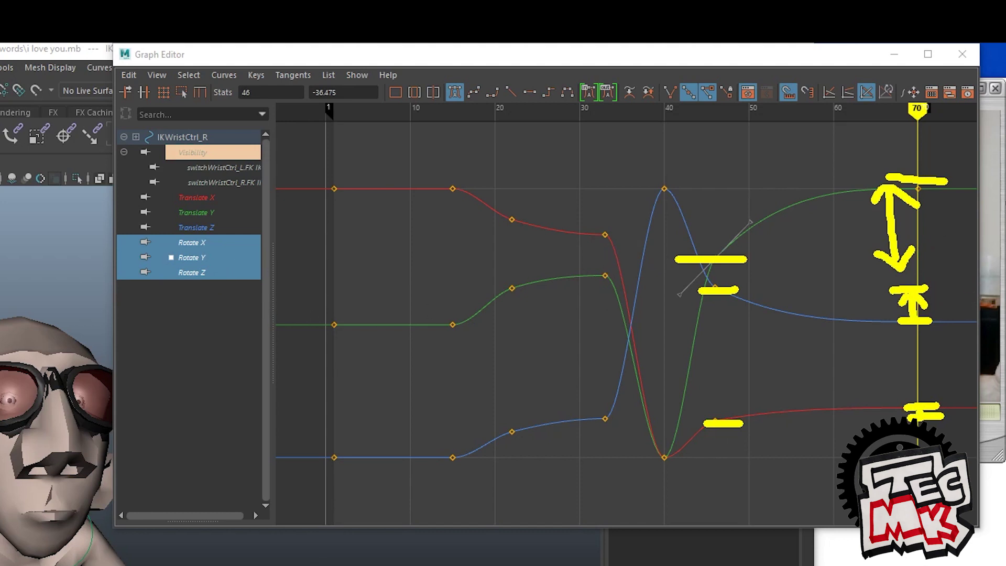
key(Escape)
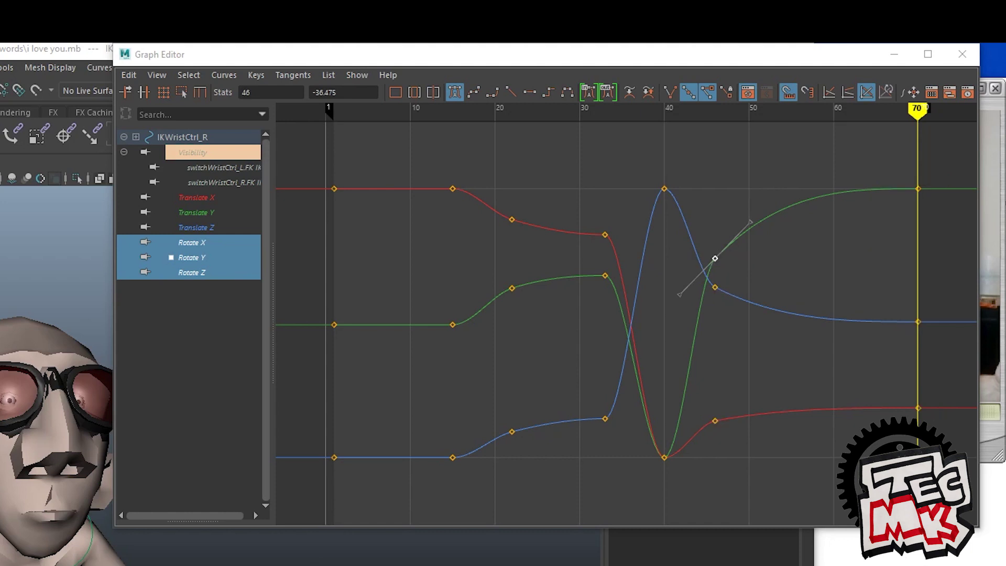
Raise the right wrist control's Rotate Y key at frame 46 toward its frame 70 value, and play the animation to review it
click(192, 240)
click(200, 258)
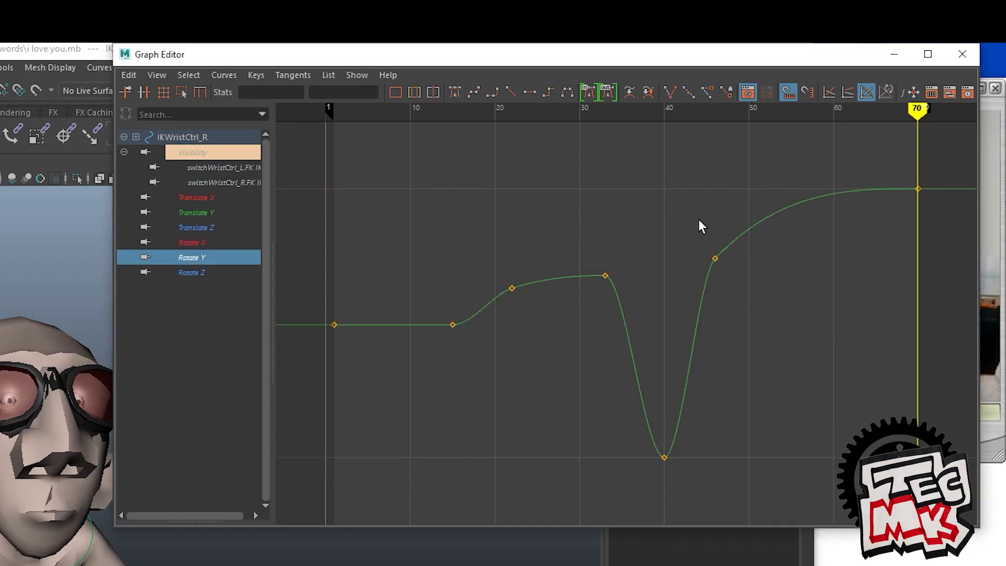
shift+middle_drag(713, 274, 710, 237)
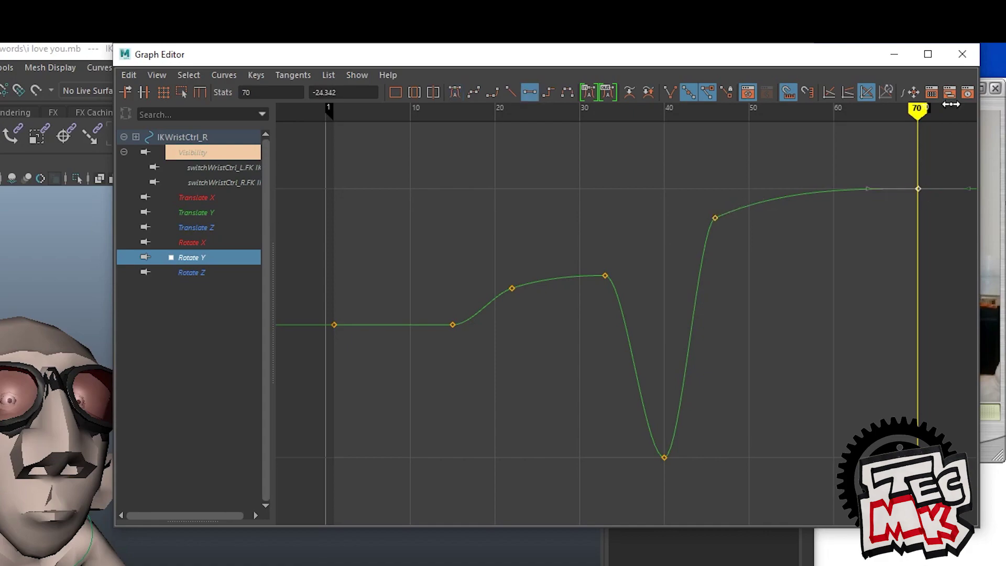
click(964, 52)
key(alt+v)
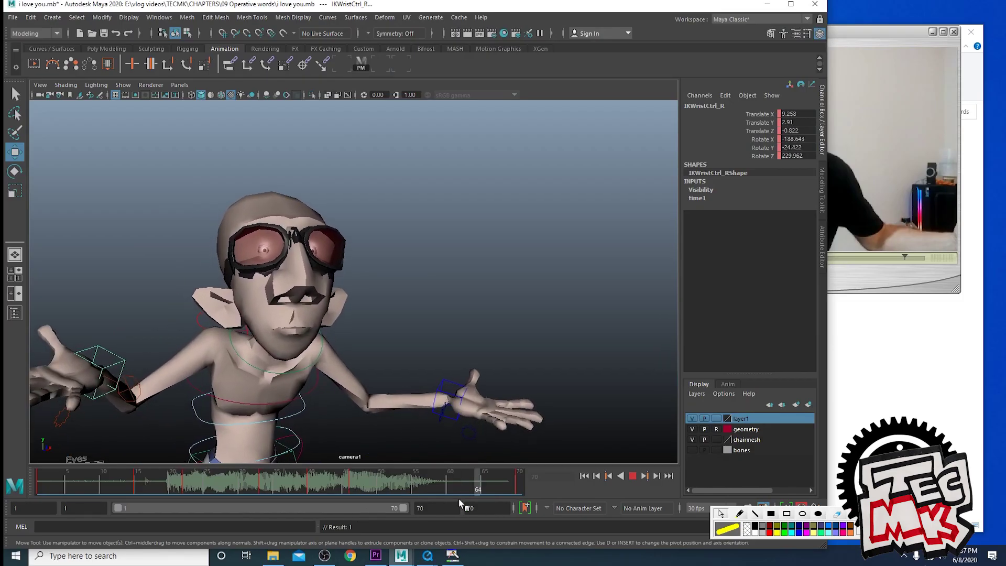
drag(389, 499, 513, 511)
Select all the rig controls, and compare the pose at frame 22 with frames 20 to 22 of the FINAL reference video
click(362, 64)
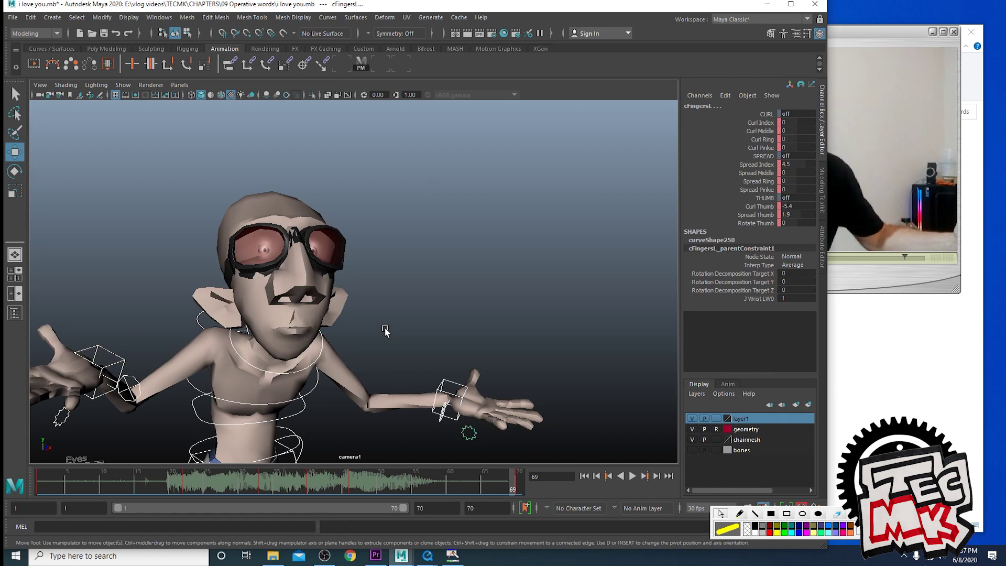
drag(130, 492, 198, 499)
drag(198, 499, 186, 498)
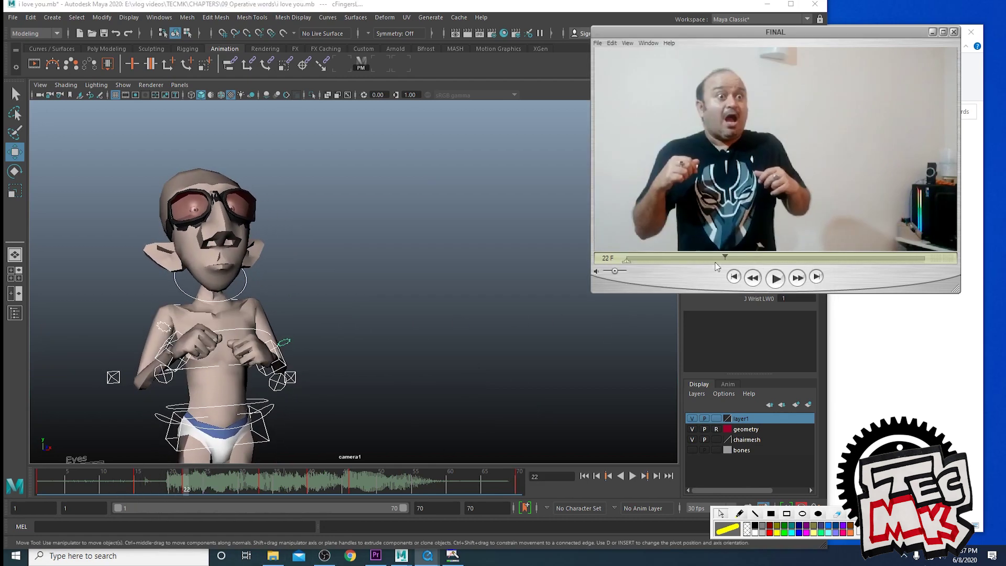
drag(717, 263, 667, 263)
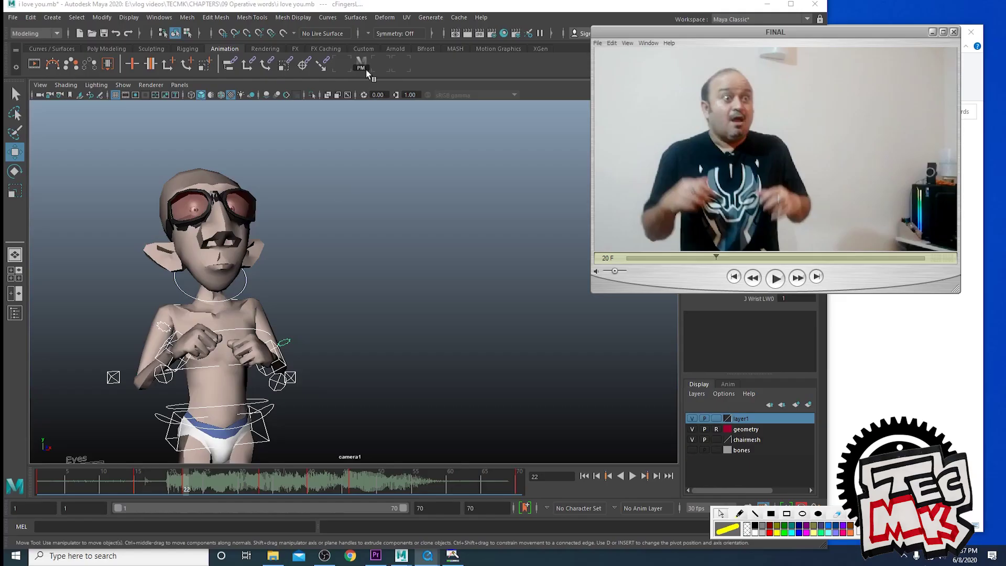
click(131, 491)
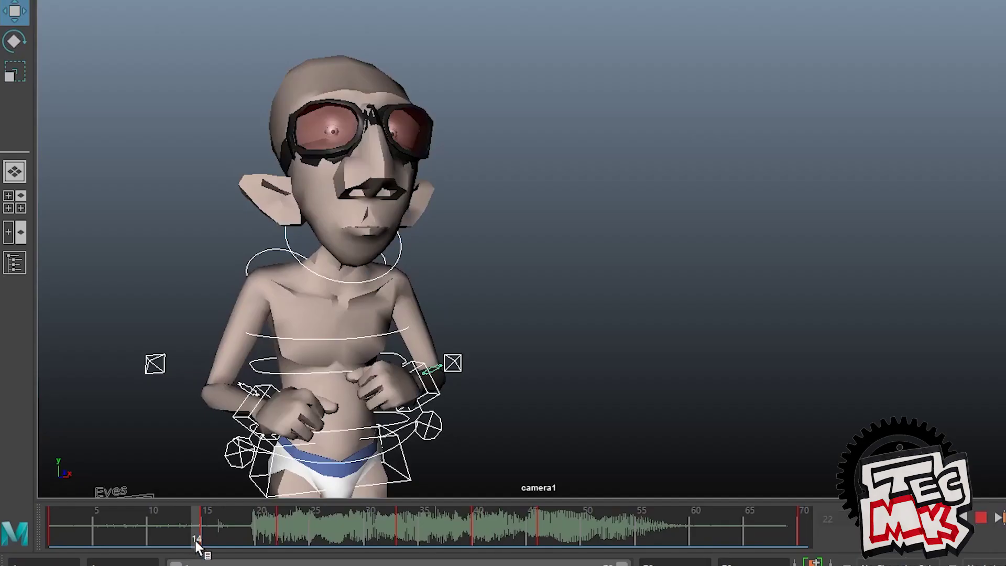
Tilt the head down at frame 18, between the keys at frames 15 and 22, and scrub that range to review it
drag(201, 544, 278, 546)
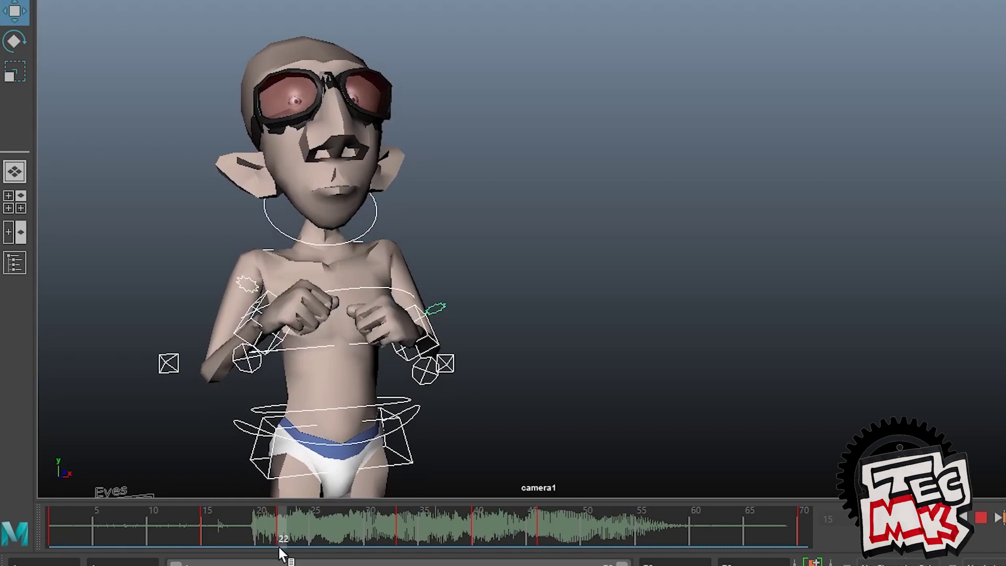
key(comma)
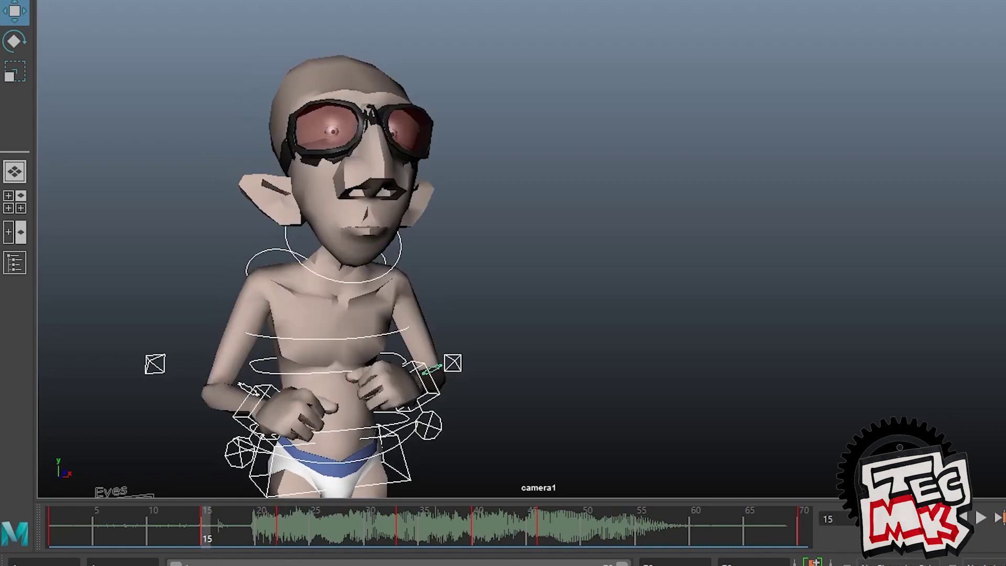
key(alt+period)
key(alt+period)
key(alt+period)
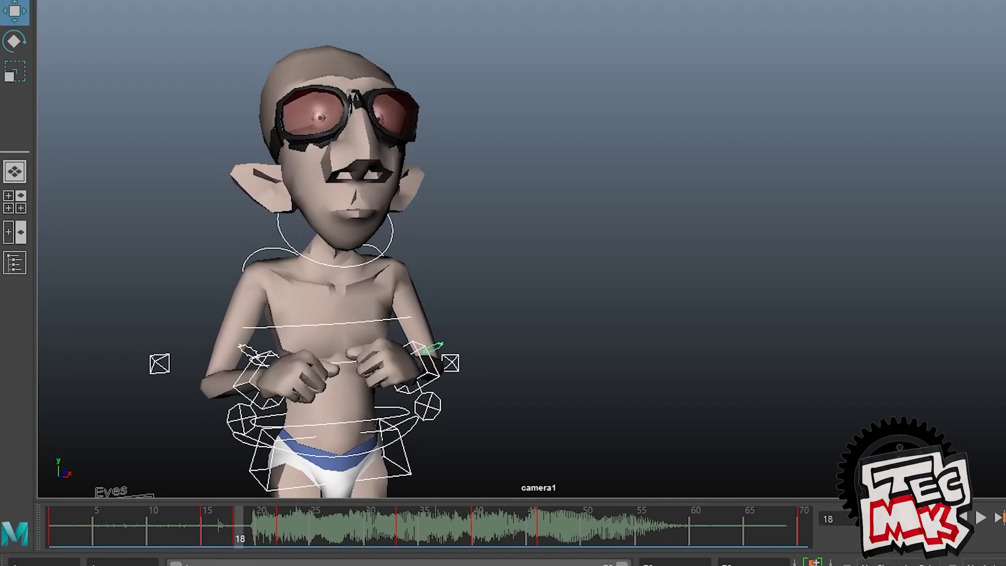
click(350, 265)
key(e)
drag(354, 250, 346, 304)
click(334, 320)
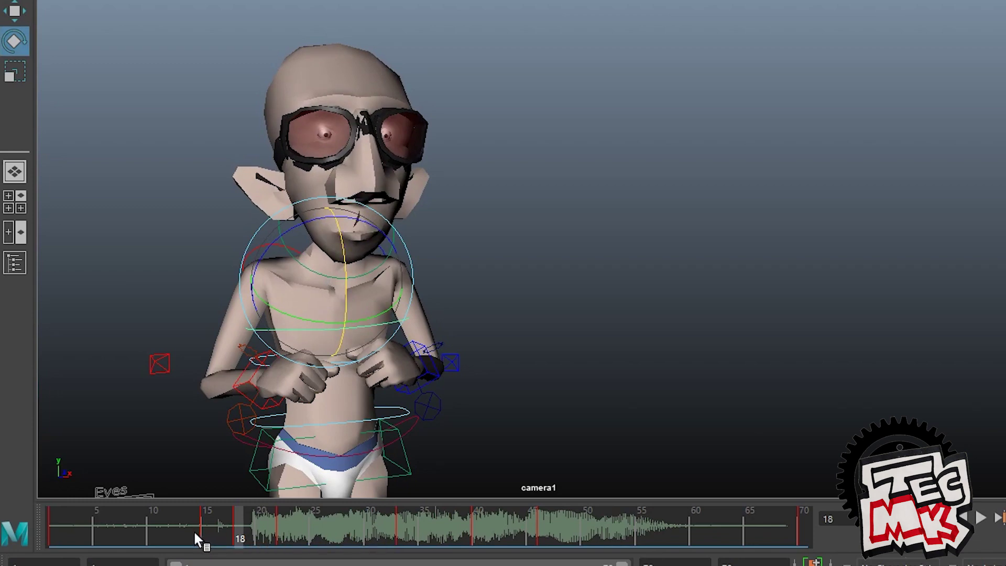
mouse_move(195, 540)
mouse_down()
mouse_move(288, 543)
mouse_move(186, 540)
mouse_move(281, 548)
mouse_move(197, 561)
mouse_move(282, 561)
mouse_up()
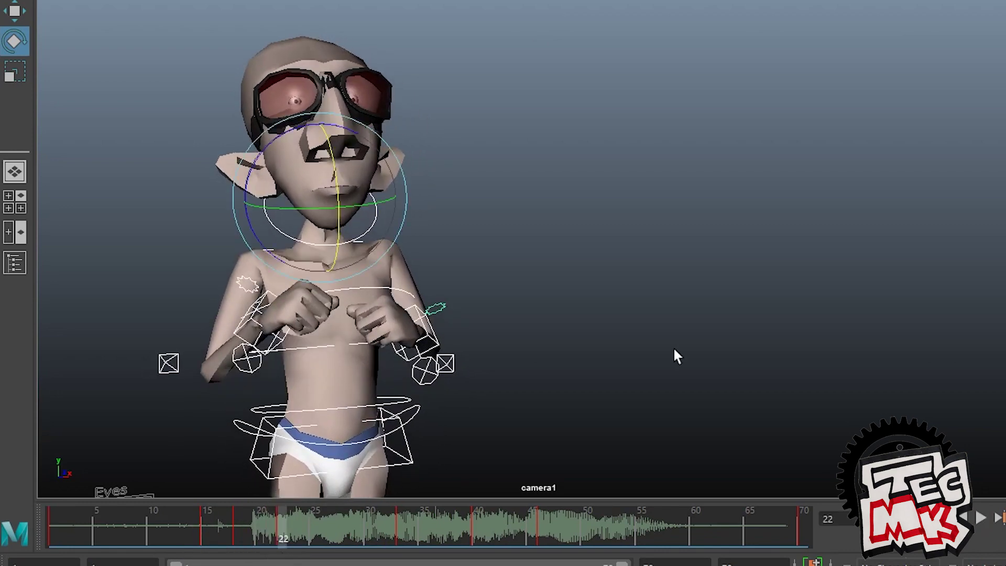
click(674, 349)
Raise both wrist controls and rotate the hands downward at frame 18, and review the motion in the 04 playblast
mouse_move(327, 542)
mouse_down()
mouse_move(276, 542)
mouse_move(387, 543)
mouse_move(334, 542)
mouse_up()
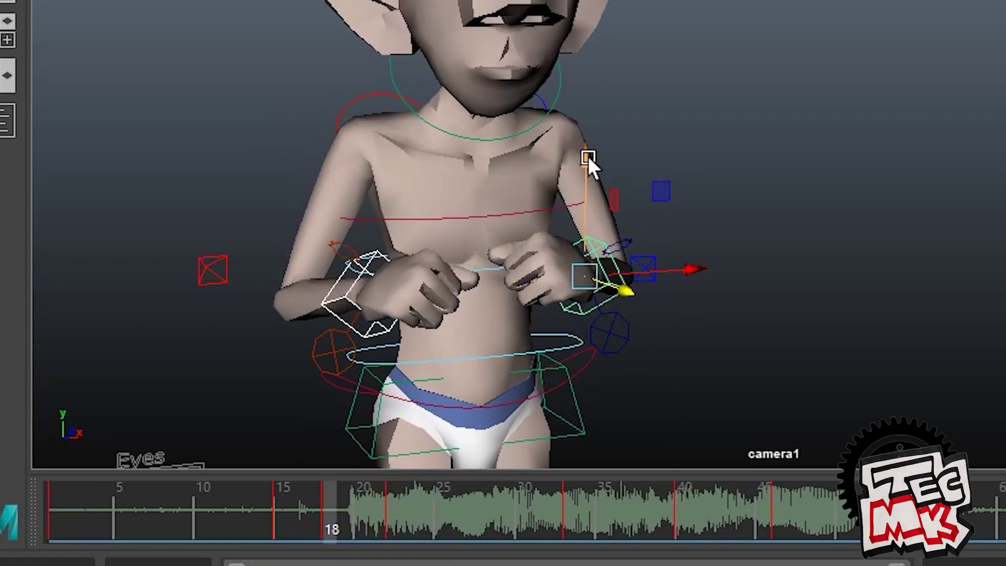
drag(588, 156, 588, 131)
key(e)
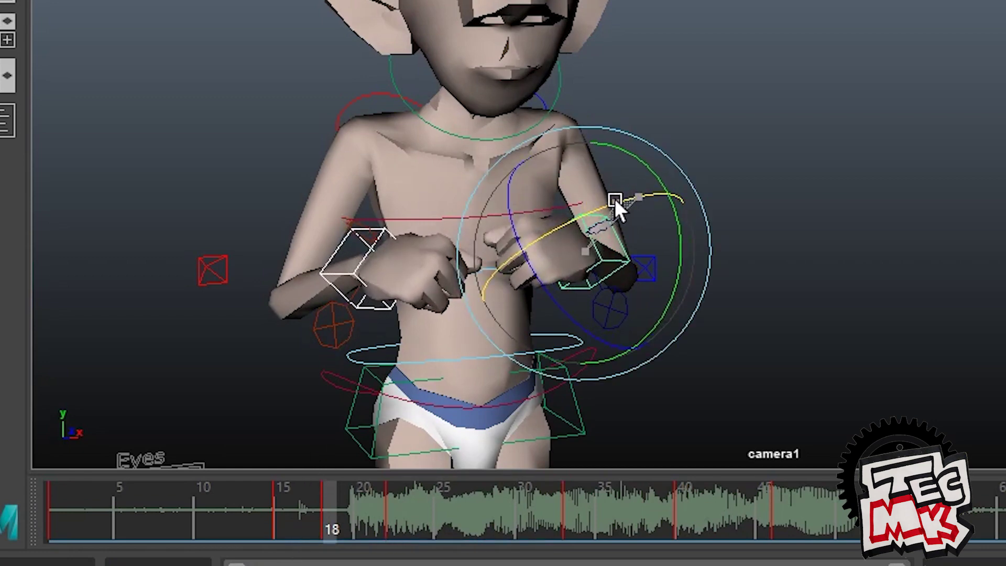
drag(617, 207, 573, 322)
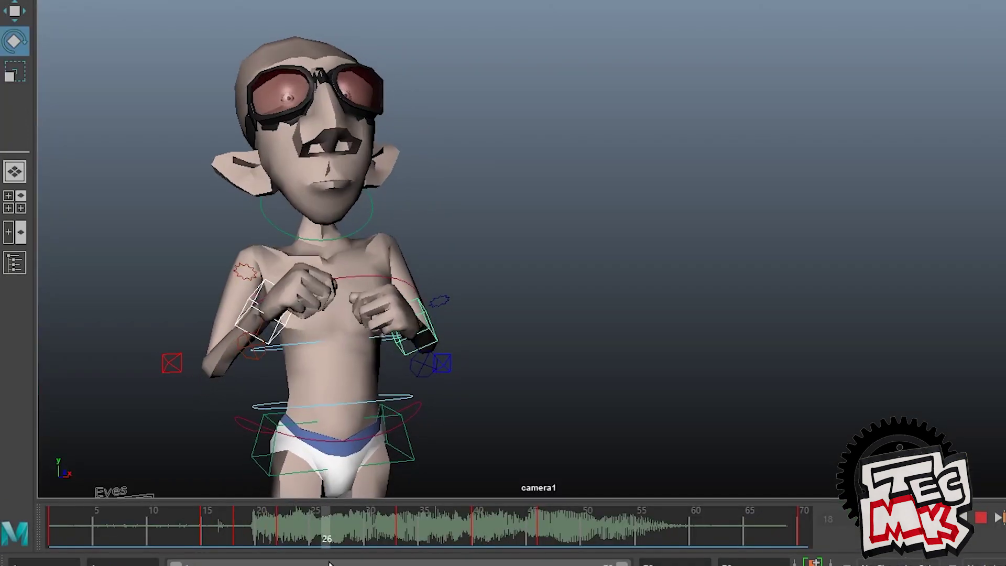
key(comma)
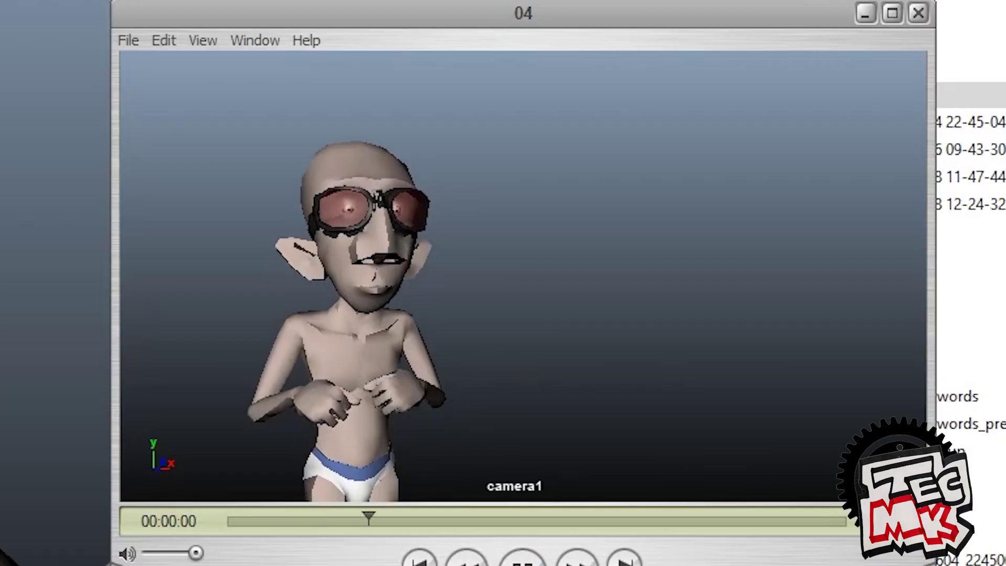
drag(775, 520, 913, 563)
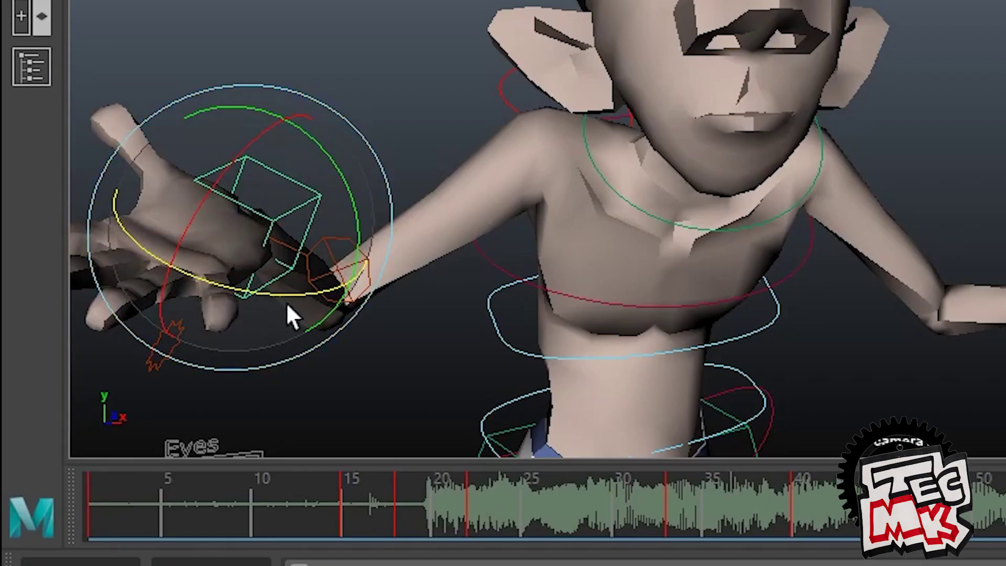
Lower the right wrist control's Rotate Z key at frame 46 to about 244.9, raise its Rotate Y key, and scrub to review the motion
mouse_move(285, 307)
mouse_down()
mouse_move(273, 289)
mouse_move(325, 299)
mouse_move(284, 321)
mouse_up()
drag(734, 514, 891, 522)
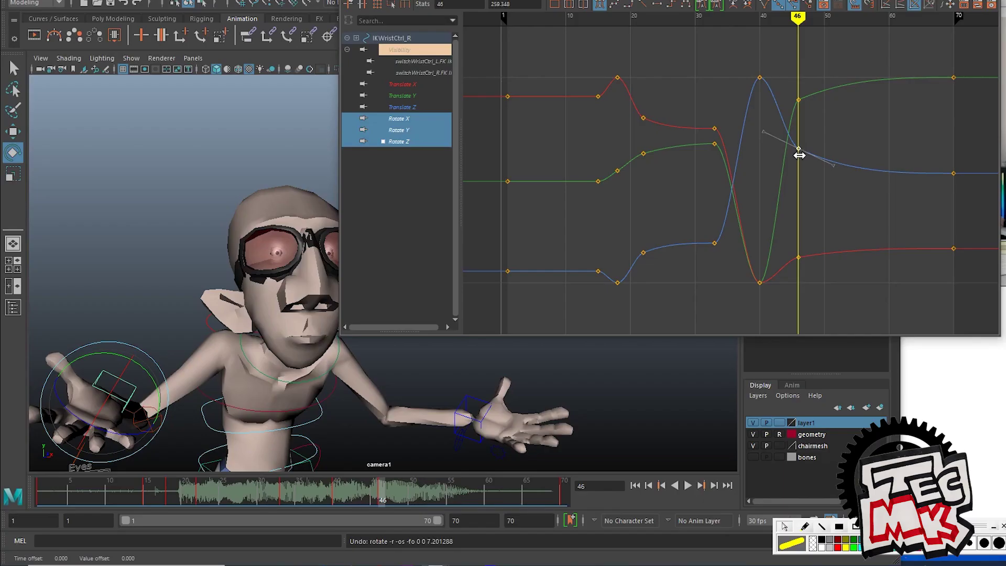
middle_drag(797, 156, 797, 167)
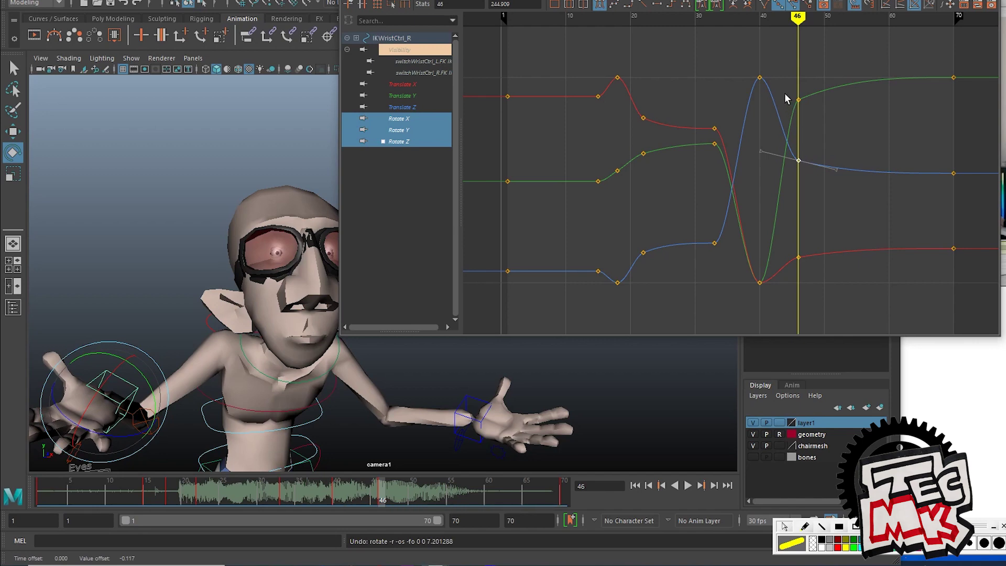
middle_drag(801, 118, 798, 103)
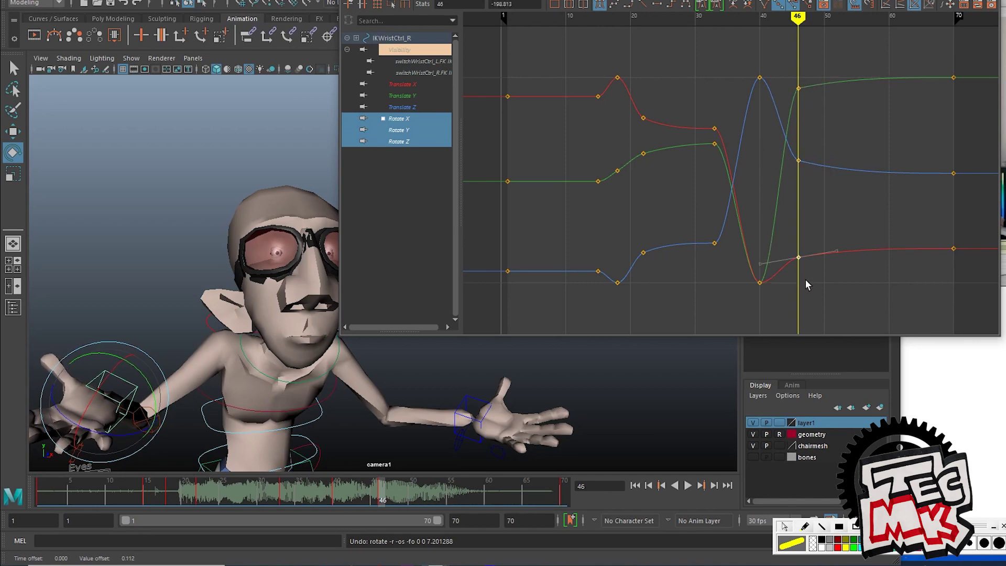
alt+right_drag(799, 270, 799, 259)
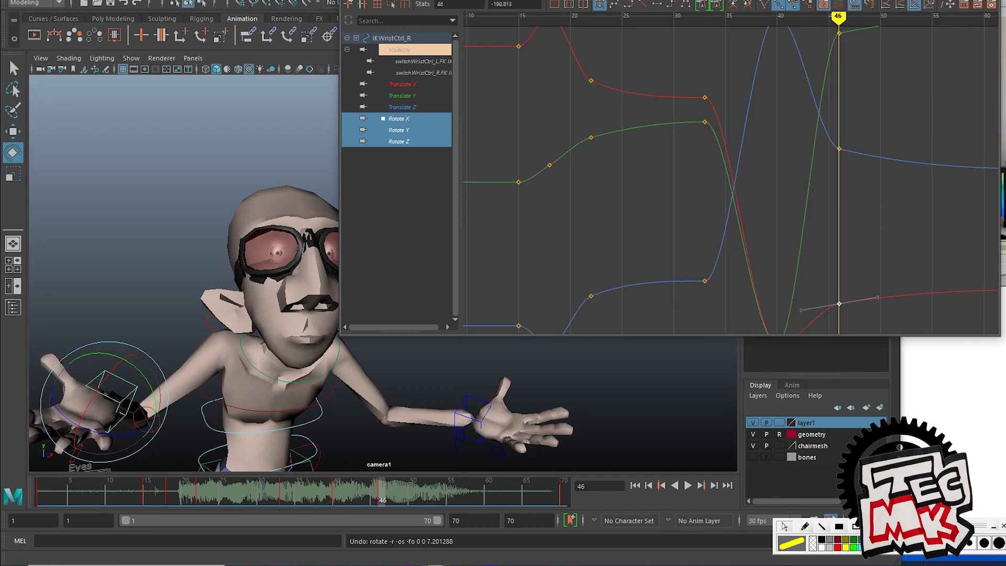
click(941, 1)
click(275, 498)
key(alt+v)
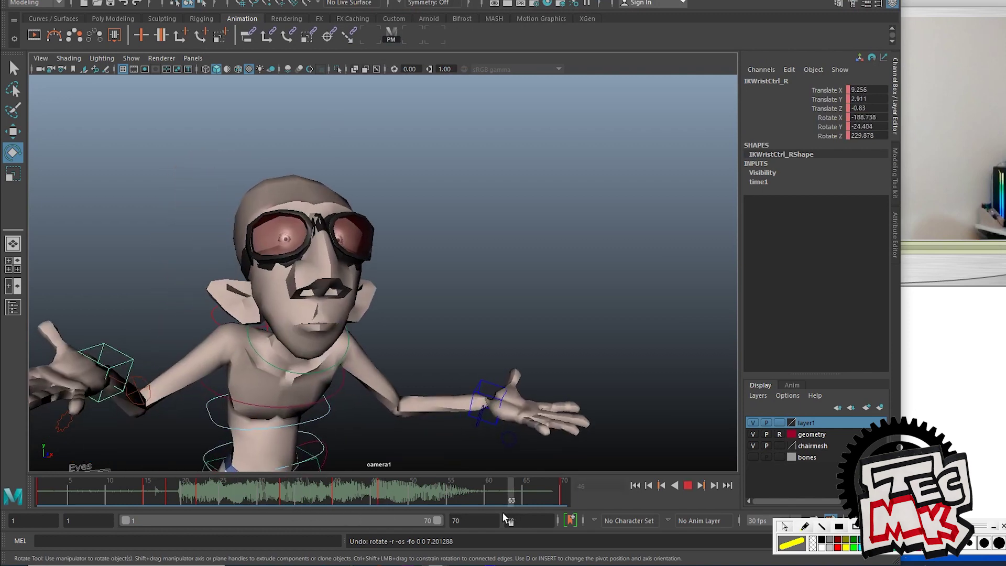
drag(502, 511, 558, 521)
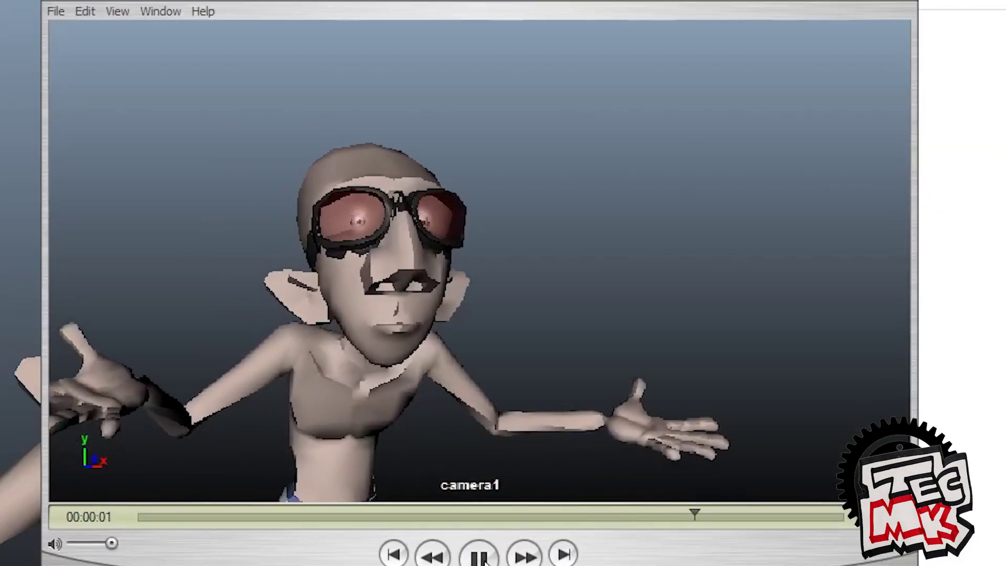
Review the start of the playblast, and examine the hands in the FINAL reference video between frames 0 and 11
drag(139, 518, 371, 543)
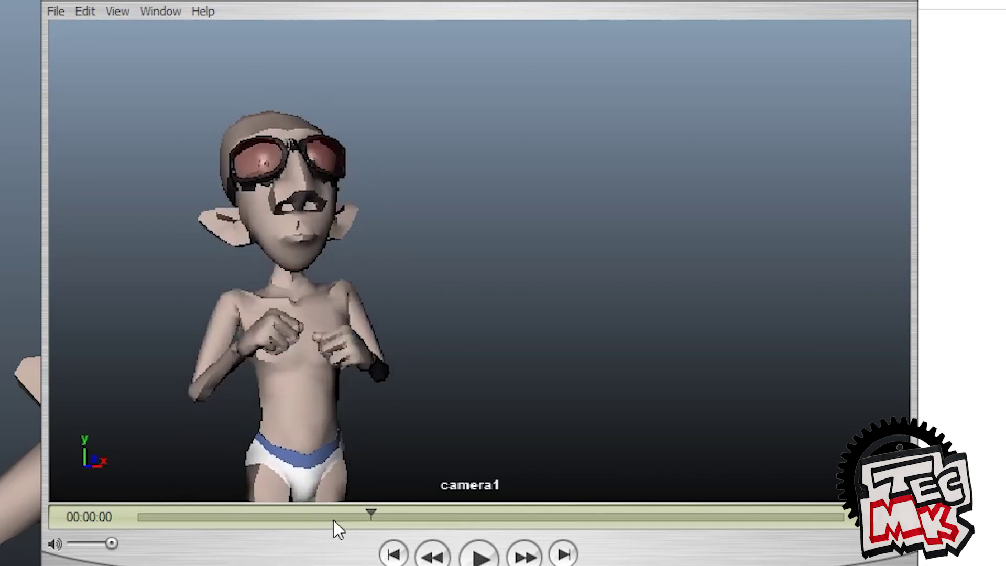
drag(270, 512, 415, 520)
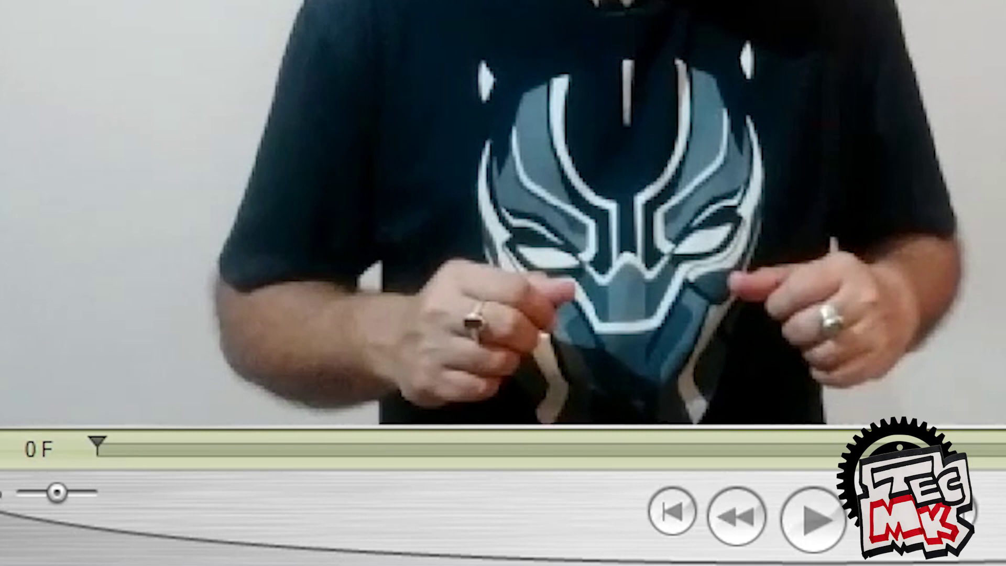
drag(413, 405, 706, 405)
mouse_move(656, 382)
mouse_down()
mouse_move(748, 392)
mouse_move(671, 445)
mouse_up()
drag(98, 446, 324, 545)
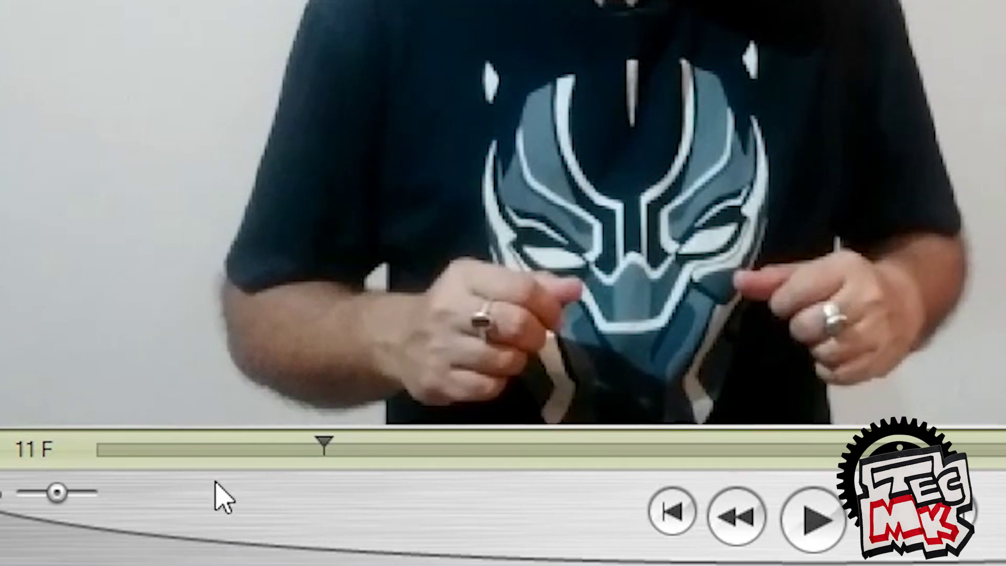
click(84, 451)
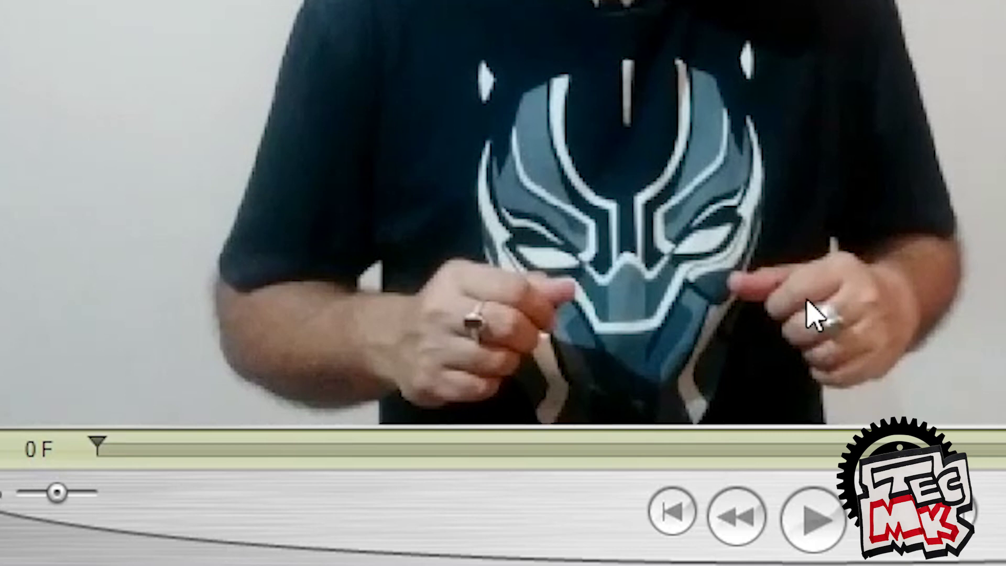
mouse_move(782, 257)
mouse_down()
mouse_move(747, 258)
mouse_move(973, 331)
mouse_move(714, 188)
mouse_up()
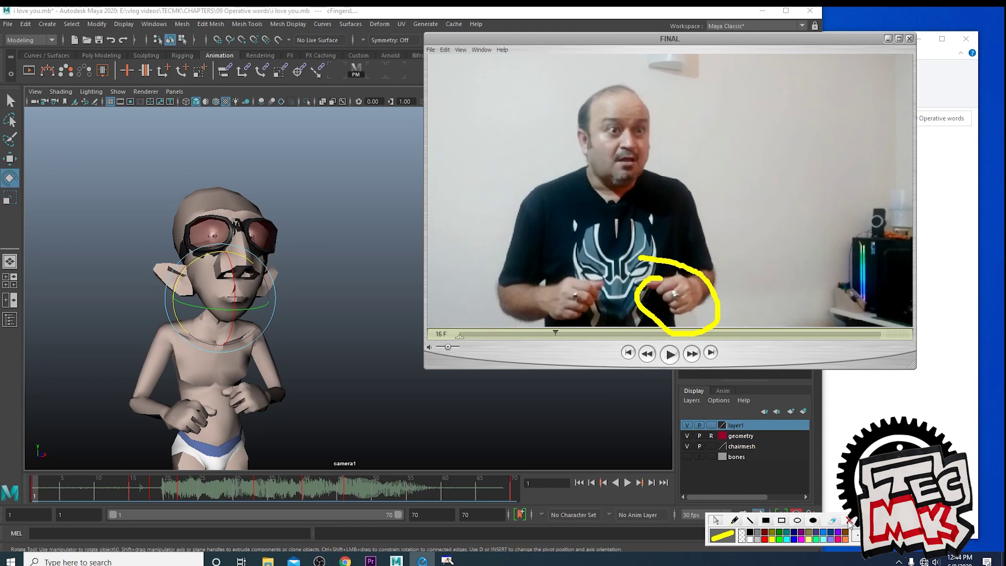
Shrink the FINAL reference window, move it aside, and show the rig's control curves in the camera view
click(850, 521)
drag(916, 367, 813, 285)
drag(565, 33, 898, 45)
click(665, 11)
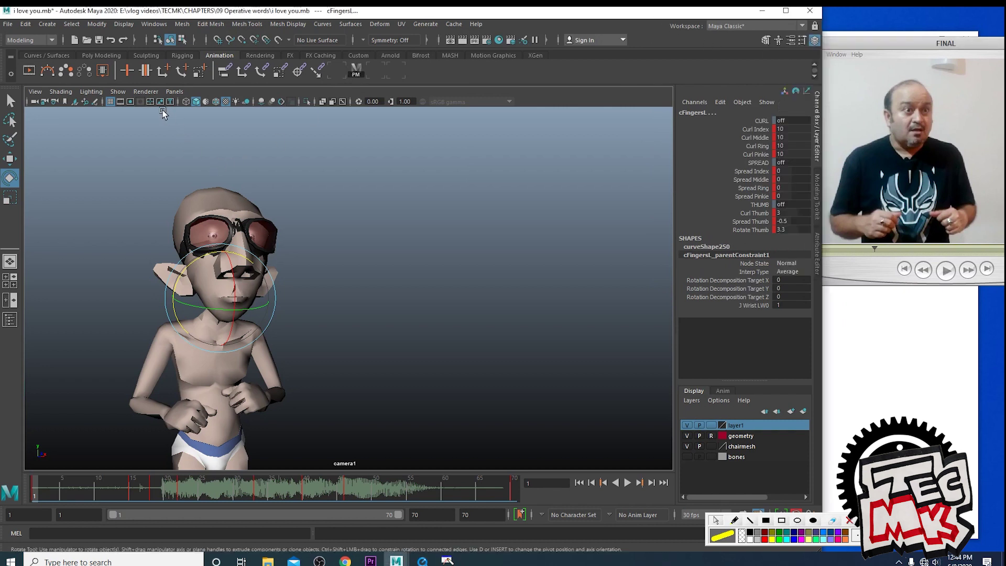
click(118, 92)
click(131, 124)
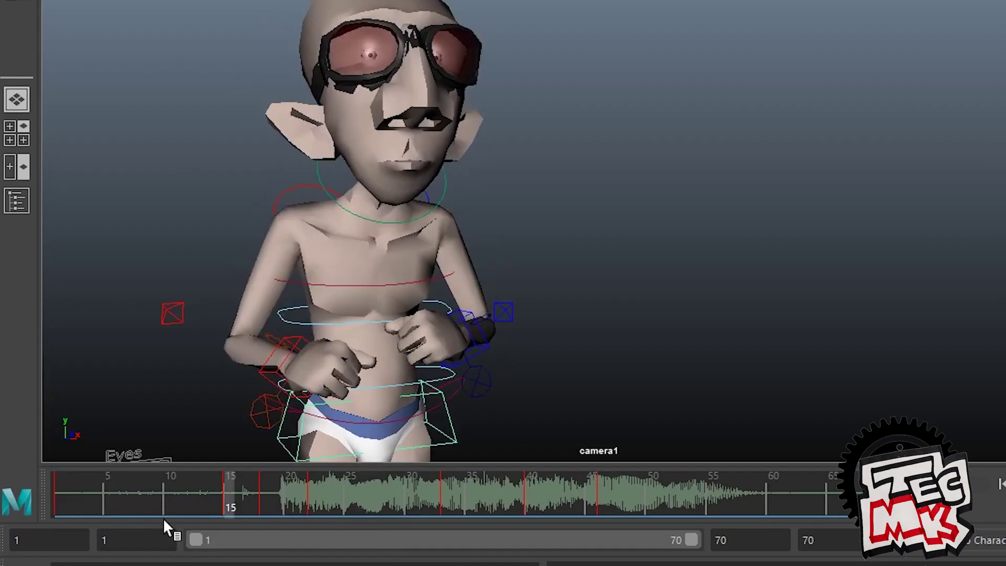
Try moving the COG control along its X axis at frame 13, and undo the move
drag(58, 517, 207, 515)
click(448, 416)
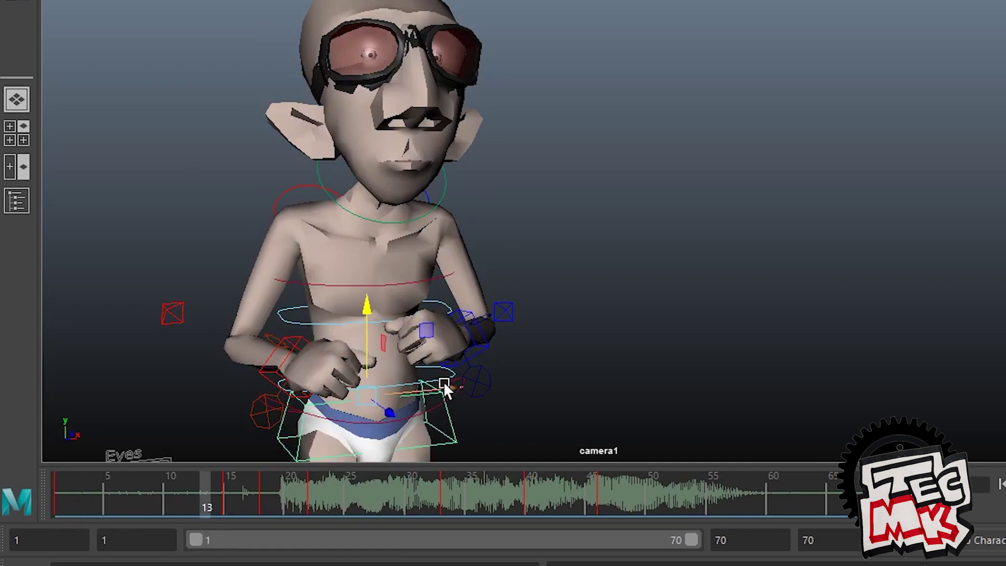
drag(445, 385, 509, 387)
key(ctrl+z)
mouse_move(209, 514)
mouse_down()
mouse_move(240, 517)
mouse_move(224, 519)
mouse_up()
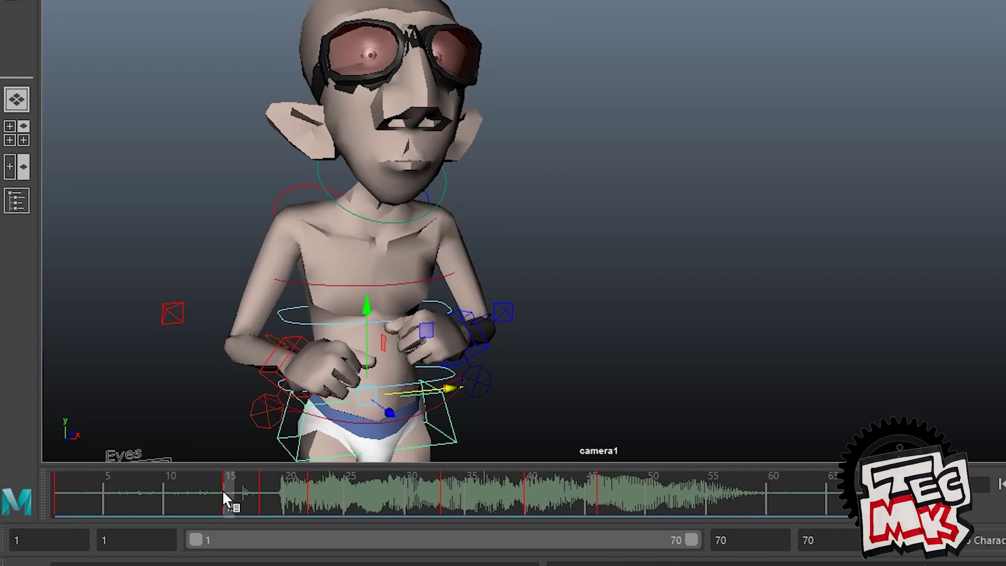
Shift the COG control slightly along its X axis at frame 1, and scrub the opening frames to review it
drag(55, 501, 44, 518)
drag(451, 387, 447, 389)
drag(162, 498, 49, 515)
Lower the right wrist control and raise the left wrist control slightly along Y at frame 1, and scrub the opening frames
click(288, 348)
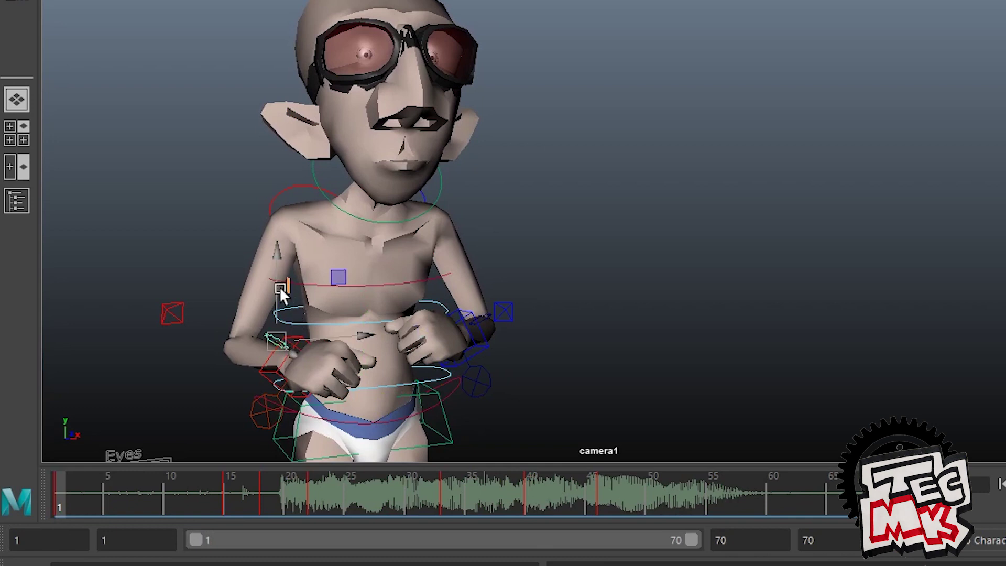
click(267, 363)
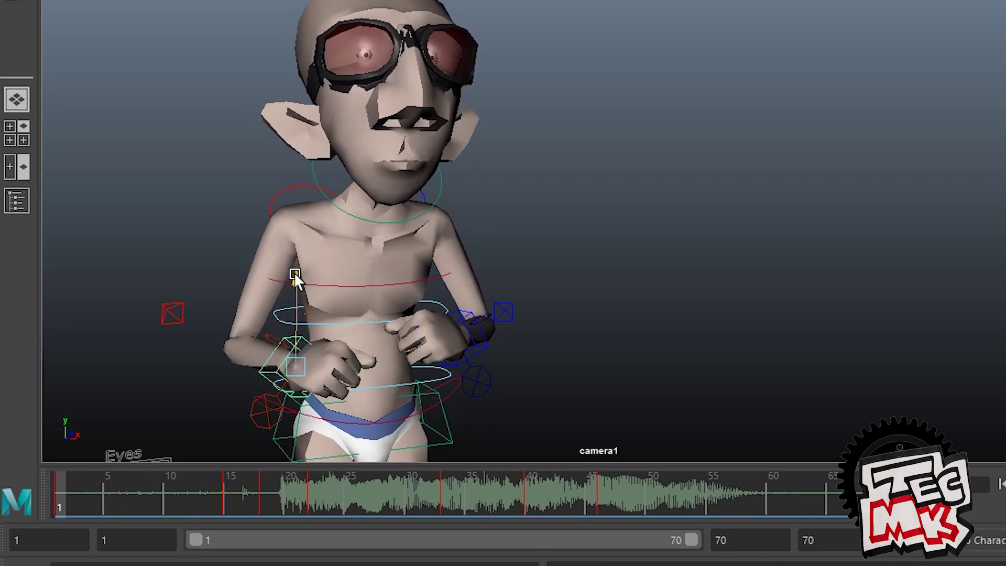
drag(296, 281, 296, 283)
click(465, 326)
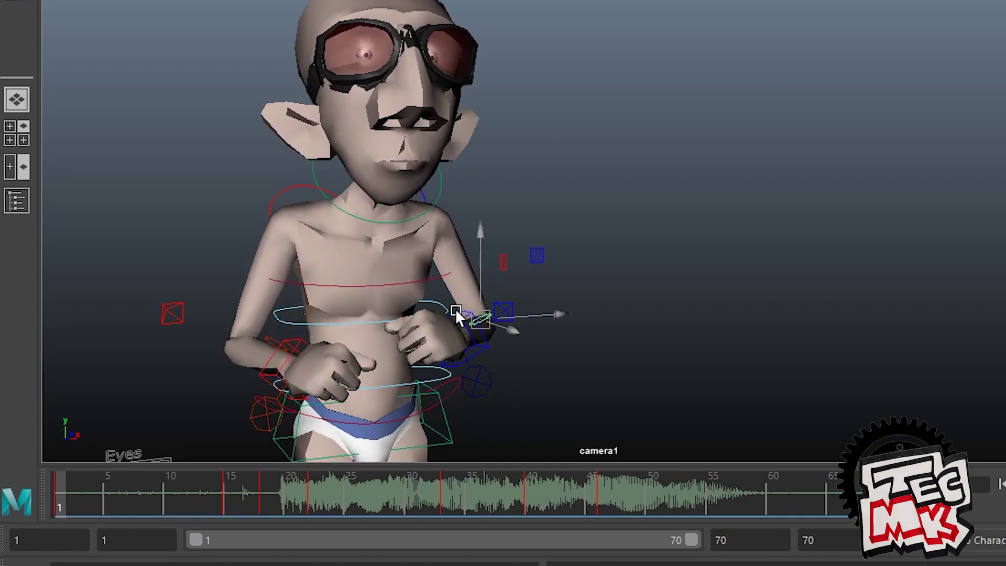
click(455, 310)
drag(457, 251, 458, 248)
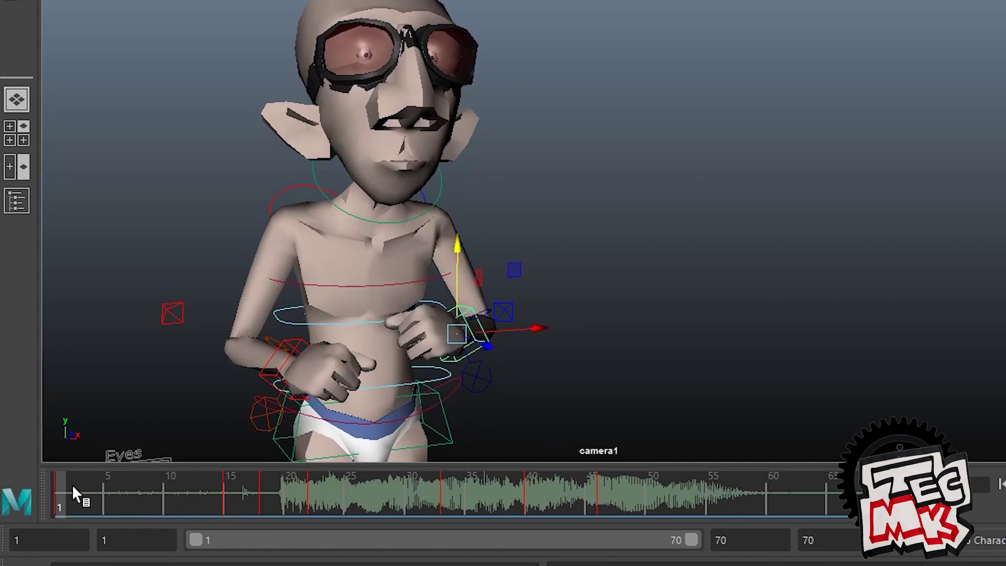
mouse_move(72, 493)
mouse_down()
mouse_move(146, 513)
mouse_move(88, 531)
mouse_up()
drag(191, 523, 34, 527)
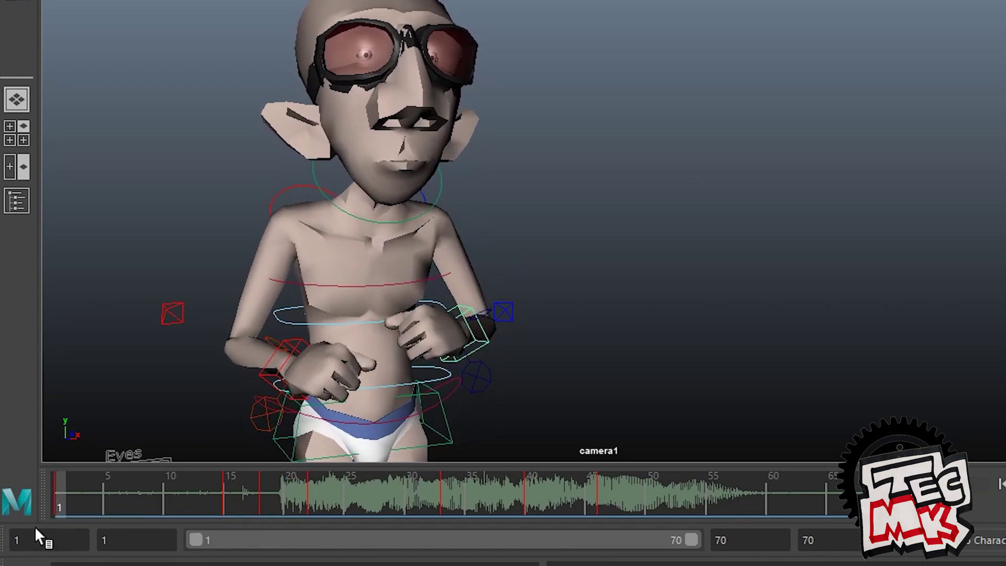
Shift the right wrist control slightly along its X axis toward the body at frame 1, and check the motion
click(290, 356)
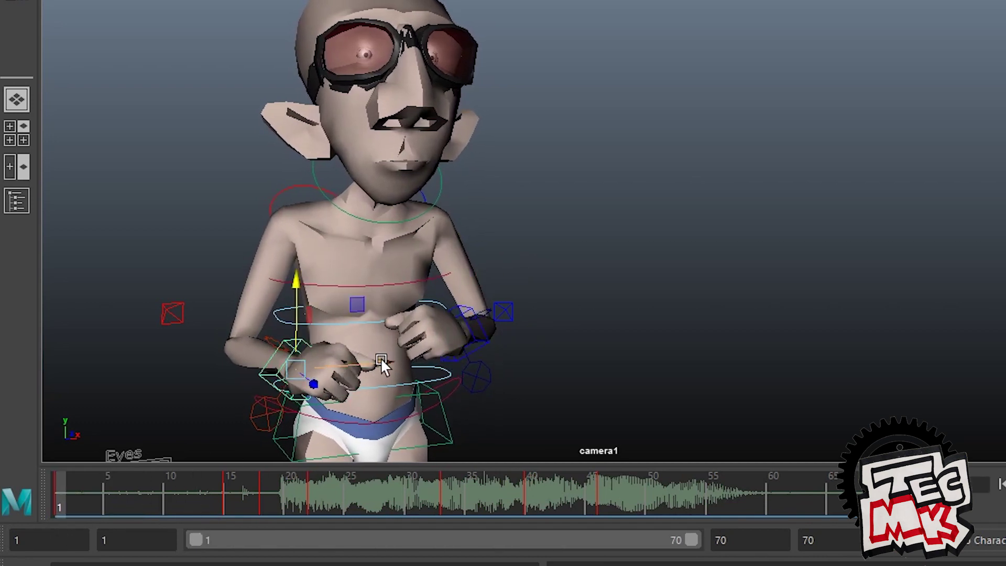
drag(380, 358, 386, 358)
mouse_move(113, 504)
mouse_down()
mouse_move(231, 507)
mouse_move(63, 532)
mouse_move(178, 532)
mouse_move(49, 532)
mouse_up()
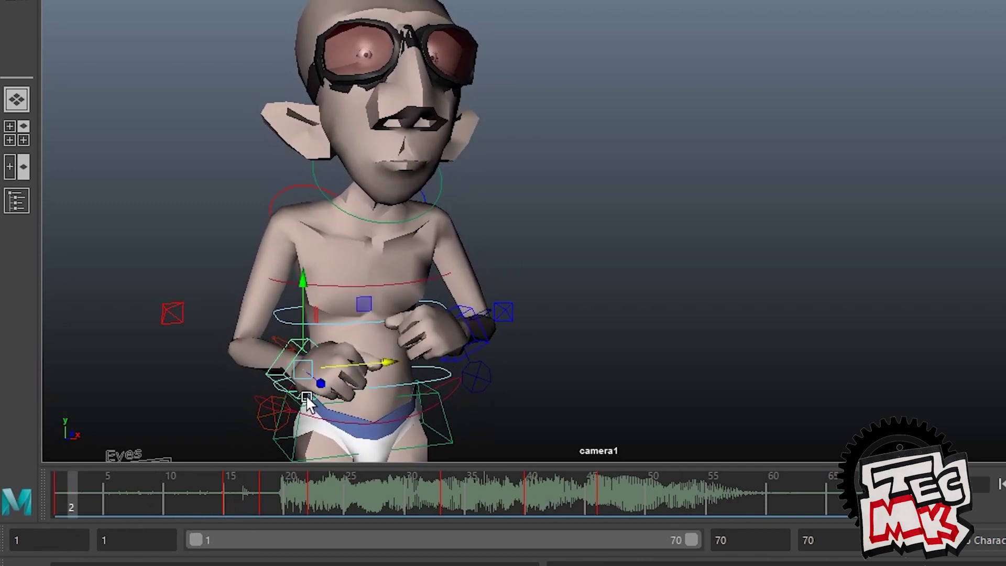
Set the index, middle, ring and pinkie curl to 9 on both hands' finger controls at frame 1
click(281, 339)
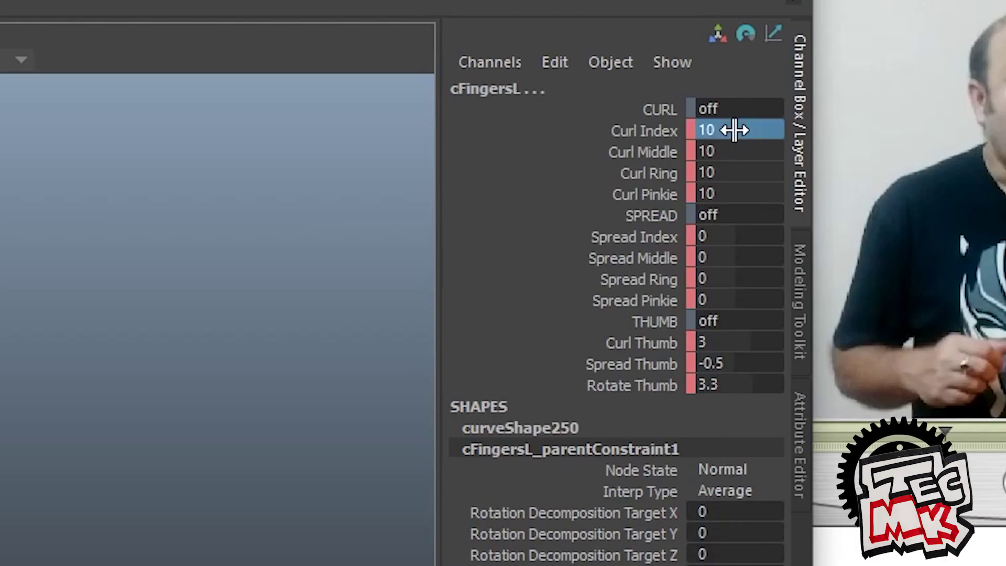
drag(734, 130, 741, 190)
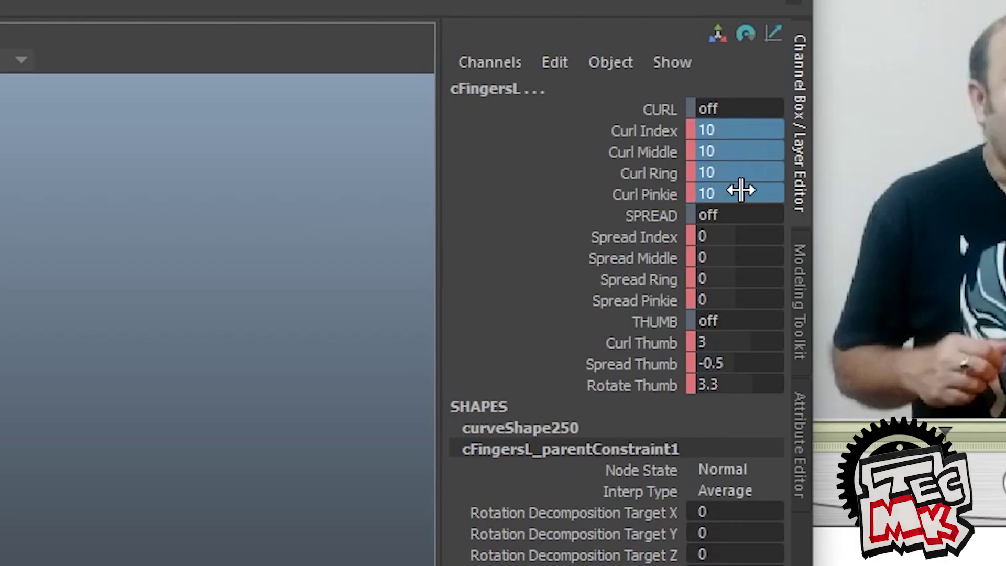
text(9)
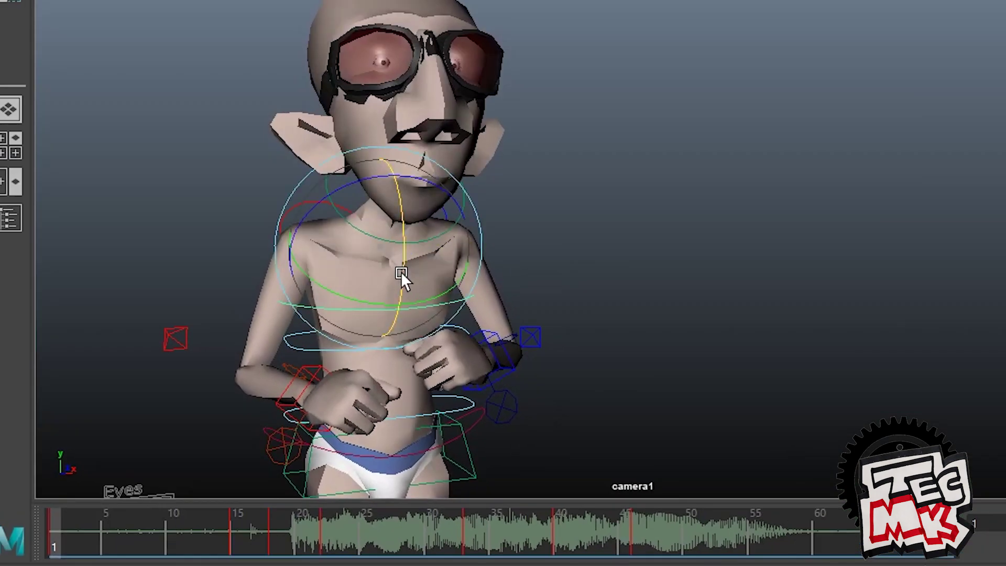
Tilt the neck control slightly about Z at frame 1, and rotate the shoulder controls slightly
click(526, 168)
click(410, 196)
drag(410, 196, 288, 247)
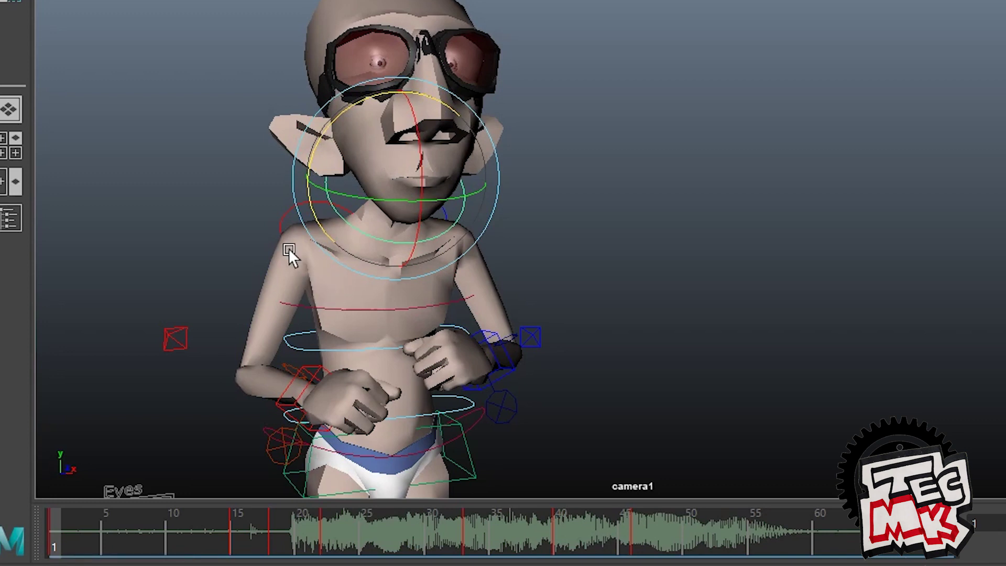
click(284, 222)
drag(320, 164, 316, 163)
click(549, 216)
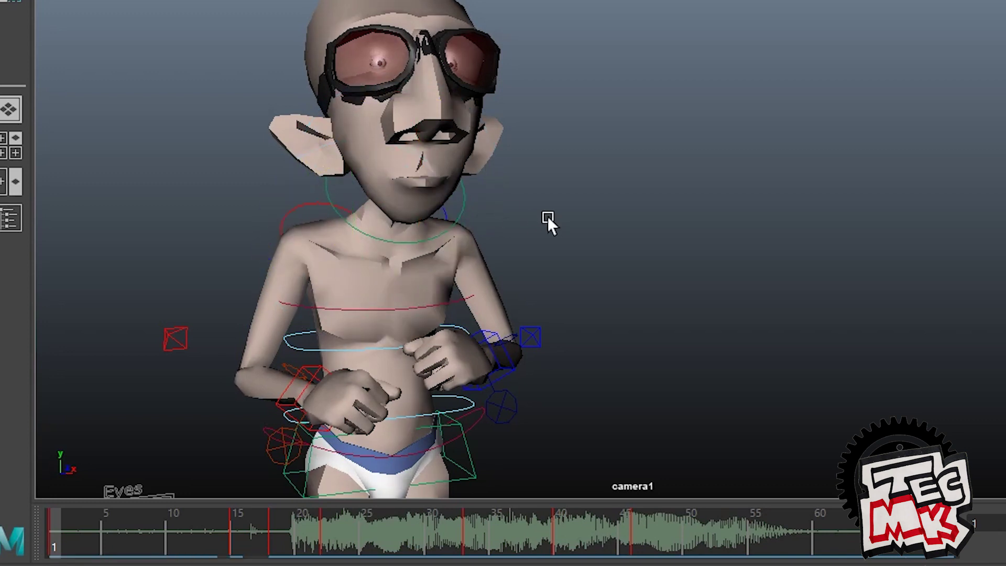
click(448, 209)
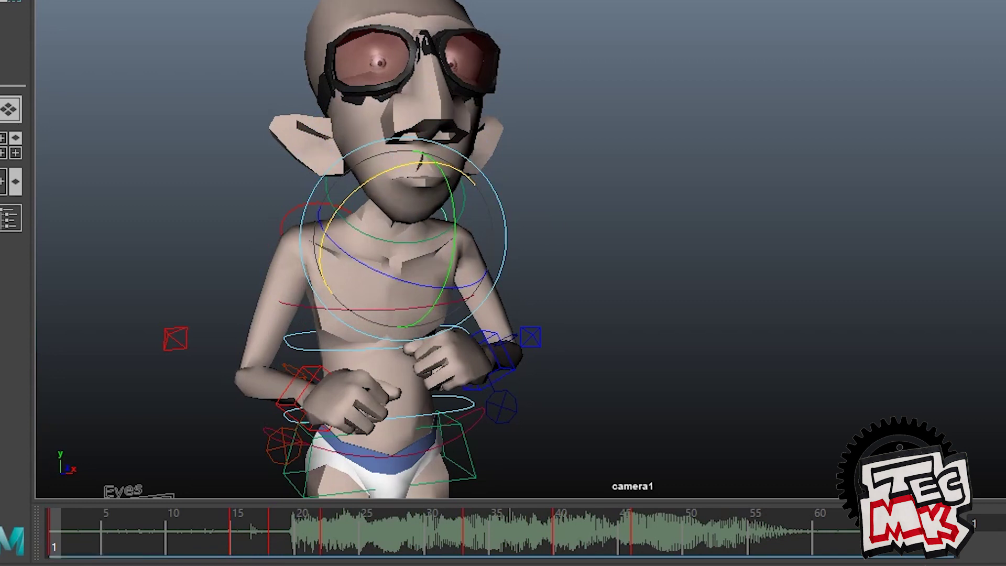
Select all the rig controls and scrub from frame 1 through about frame 20 to review the opening moving hold
key(ctrl+a)
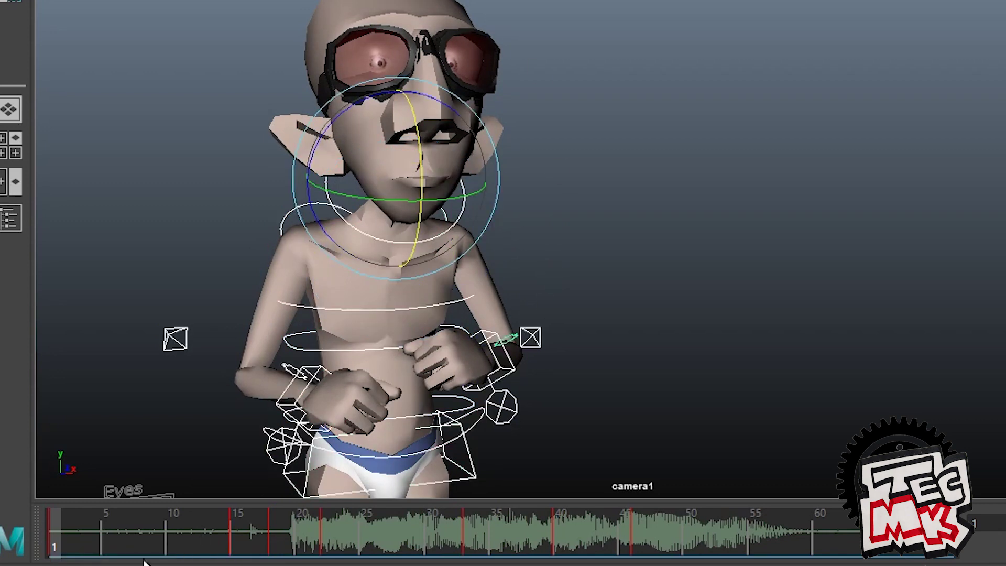
drag(55, 526, 173, 560)
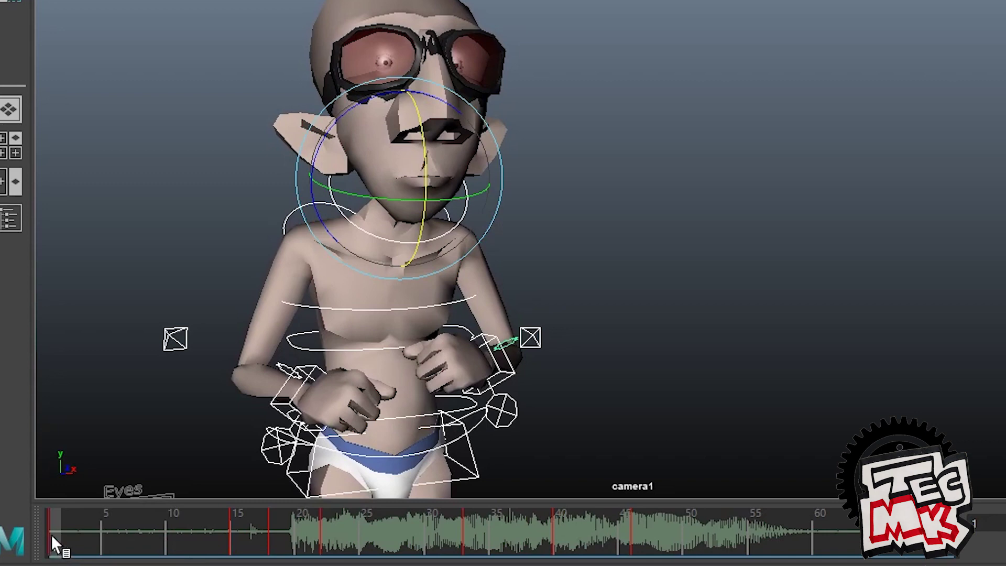
mouse_move(53, 545)
mouse_down()
mouse_move(180, 545)
mouse_move(133, 556)
mouse_move(202, 562)
mouse_move(146, 557)
mouse_move(212, 557)
mouse_move(138, 557)
mouse_move(451, 553)
mouse_move(112, 550)
mouse_move(793, 553)
mouse_move(54, 550)
mouse_move(301, 551)
mouse_up()
drag(301, 550, 237, 551)
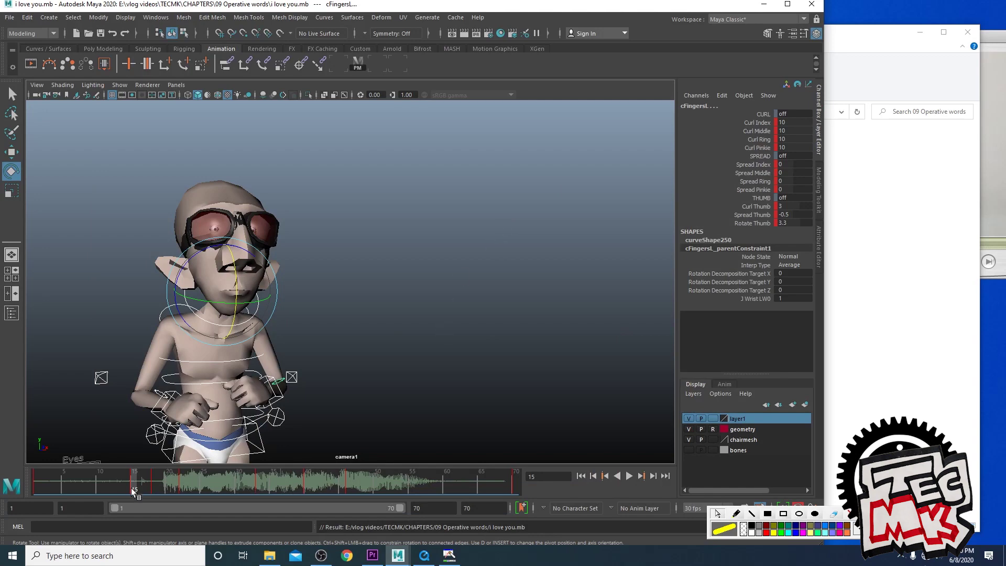
mouse_move(131, 488)
mouse_down()
mouse_move(14, 483)
mouse_move(114, 482)
mouse_up()
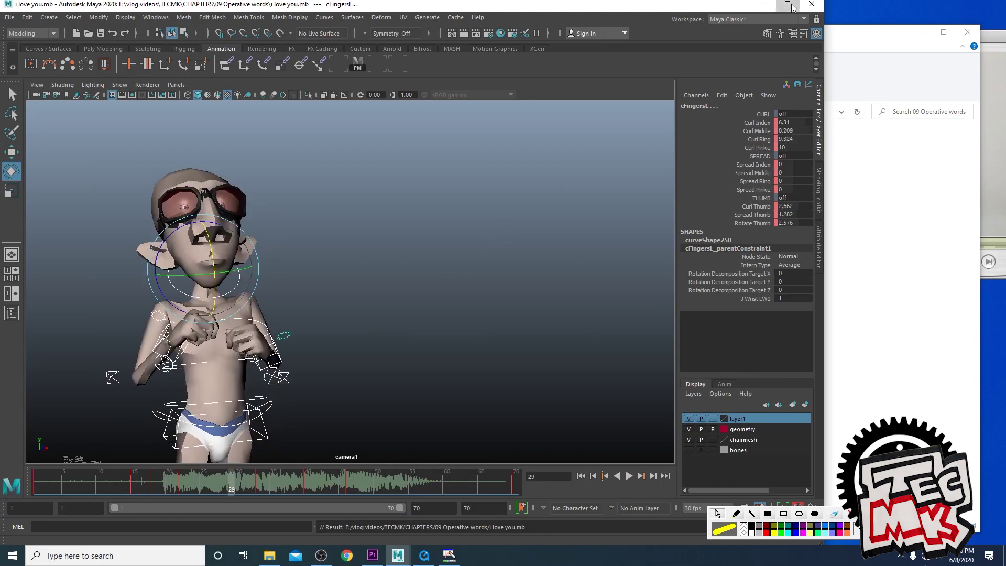
Maximize the scene window, play the opening hold from frame 1 to 15, and scrub the motion between frames 15 and 35
click(788, 4)
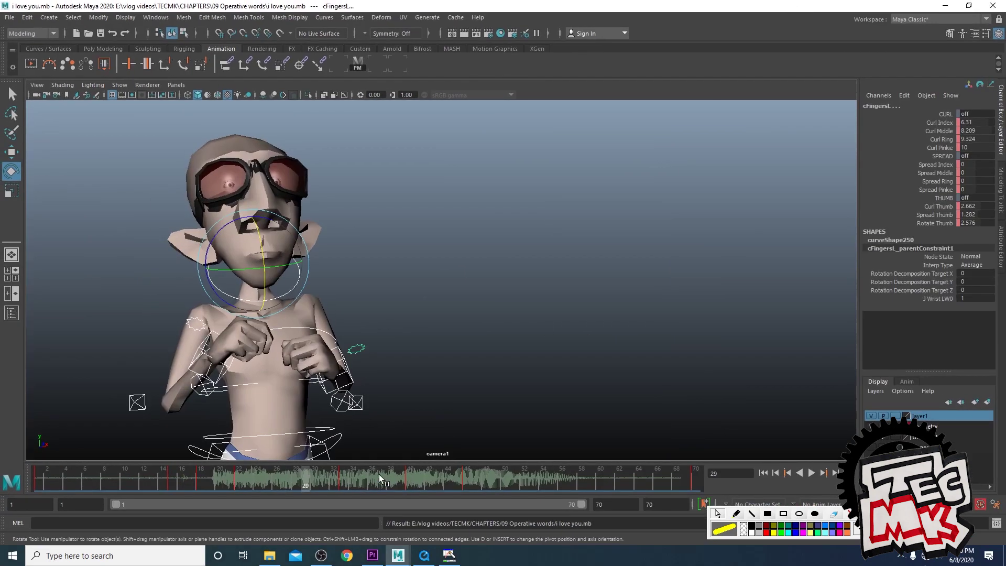
click(34, 486)
key(alt+v)
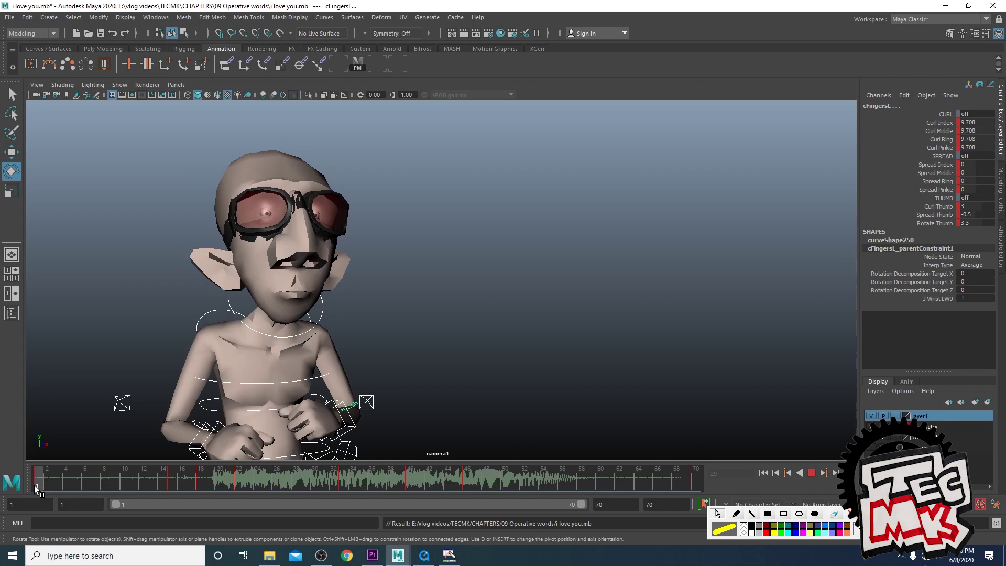
click(165, 484)
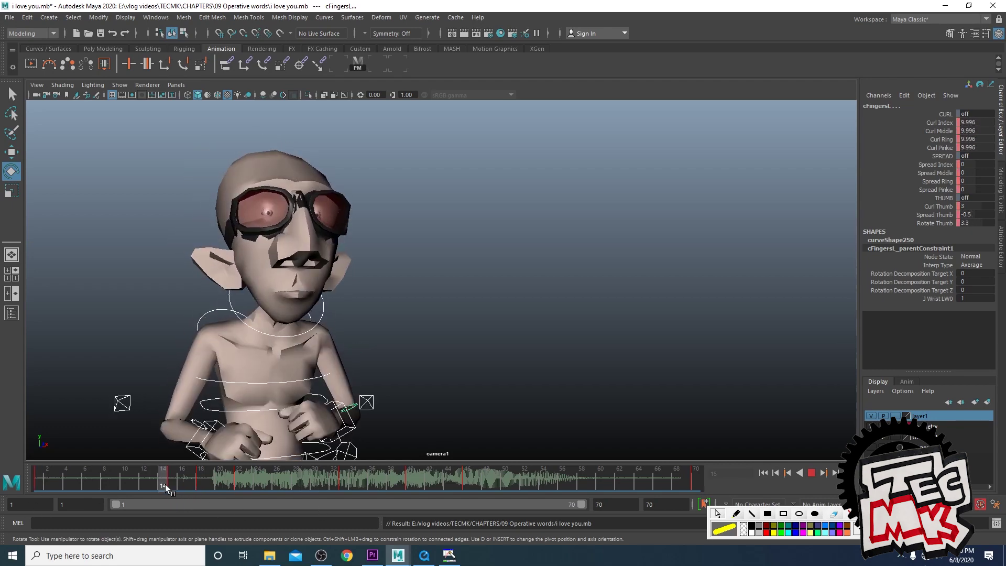
mouse_move(170, 484)
mouse_down()
mouse_move(331, 486)
mouse_move(69, 488)
mouse_move(237, 487)
mouse_move(168, 492)
mouse_up()
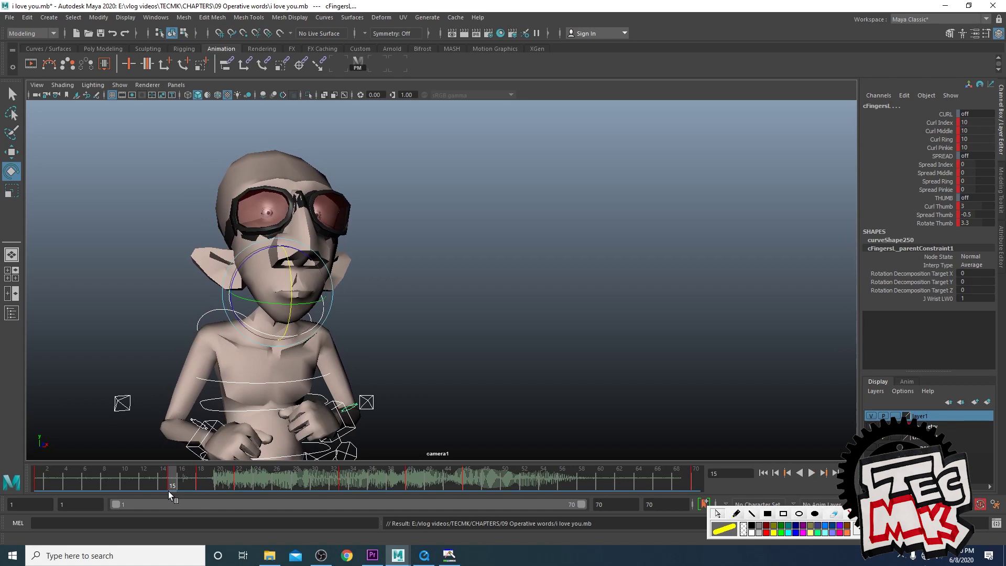
drag(169, 492, 364, 484)
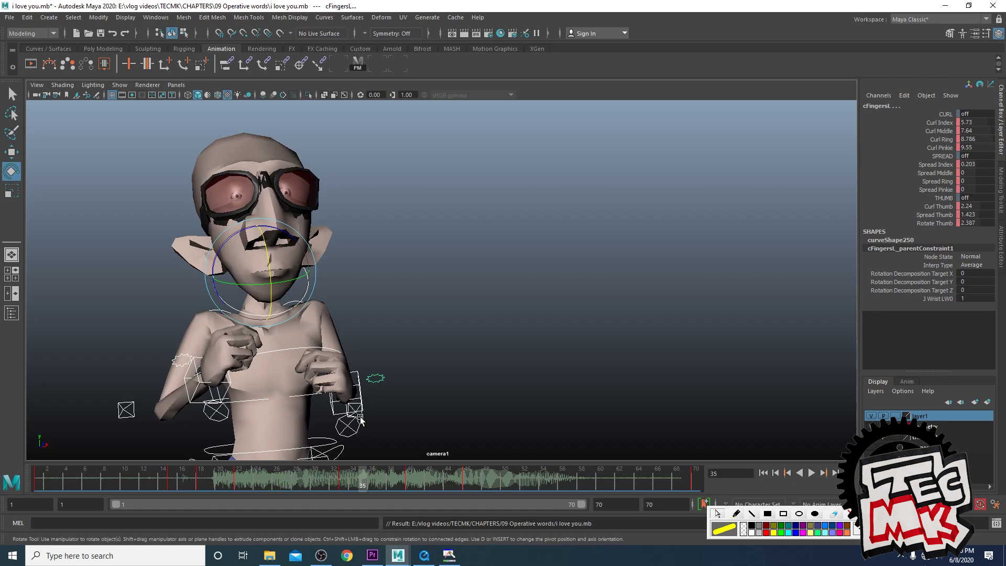
mouse_move(166, 489)
mouse_down()
mouse_move(171, 476)
mouse_move(124, 485)
mouse_move(239, 485)
mouse_move(172, 487)
mouse_up()
Select both IK wrist controls and mark the timeline range from frame 15 to 24
click(331, 426)
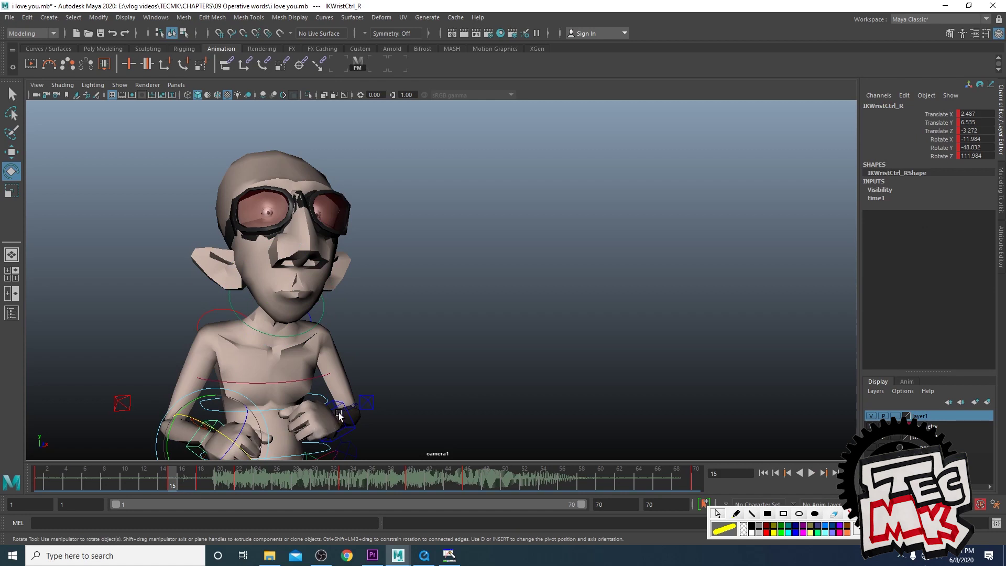
click(339, 413)
drag(171, 483, 258, 485)
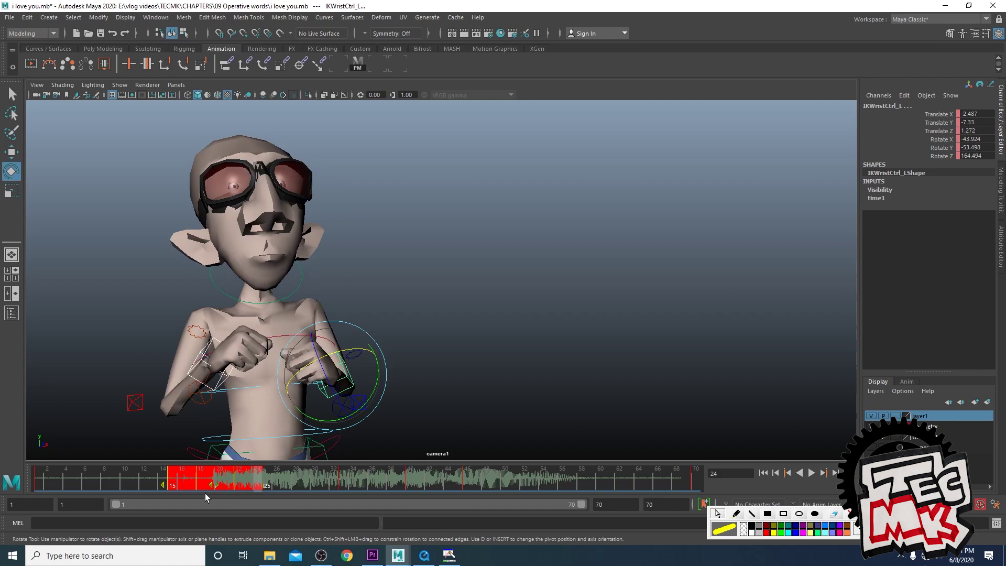
Bring up the FINAL reference video and examine the hand movement between frames 14 and 19
click(424, 557)
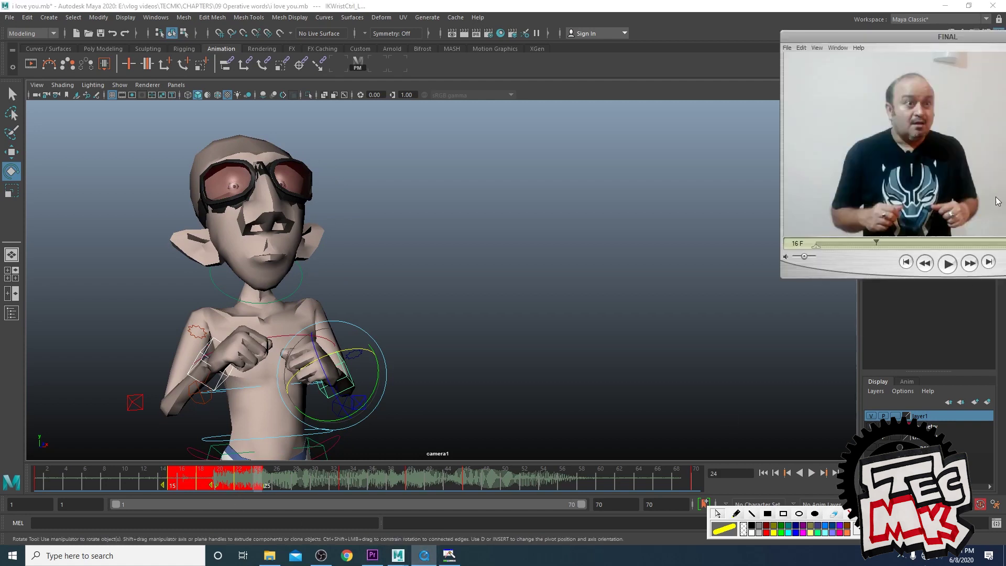
click(755, 259)
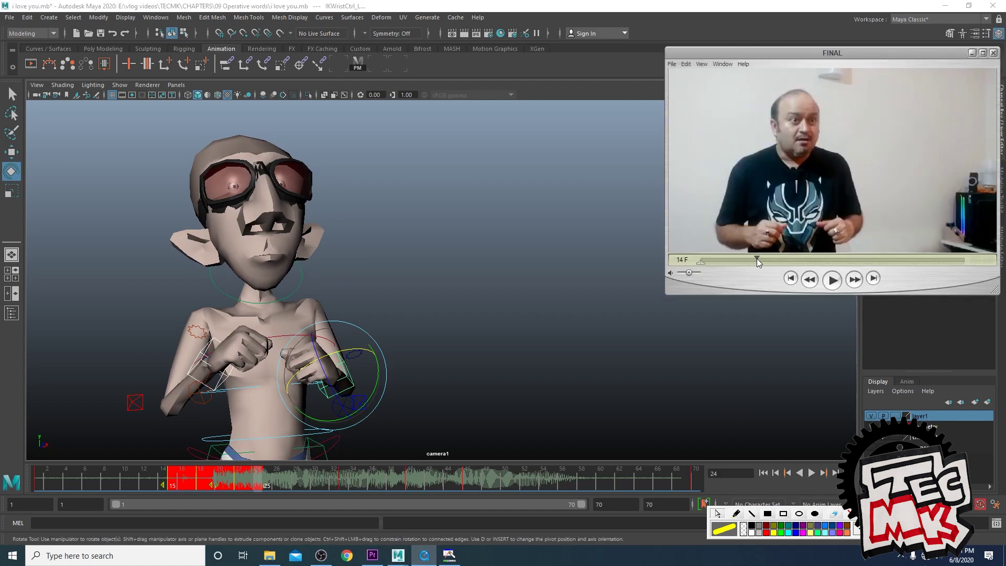
mouse_move(754, 258)
mouse_down()
mouse_move(791, 255)
mouse_move(760, 262)
mouse_move(775, 259)
mouse_up()
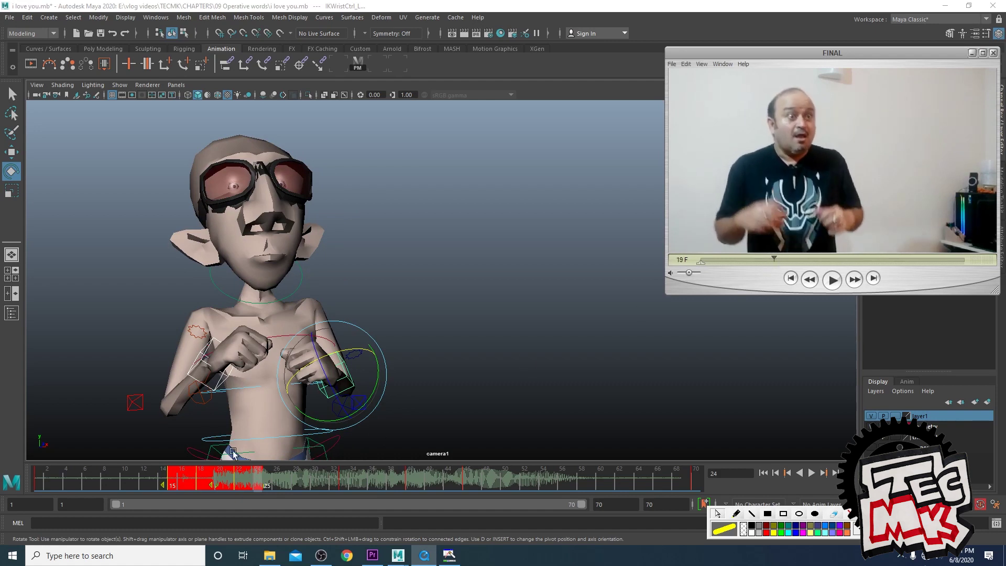
Shift both wrist controls' keys one frame later to frames 16, 19 and 23, and review the arm movement
drag(105, 485, 236, 480)
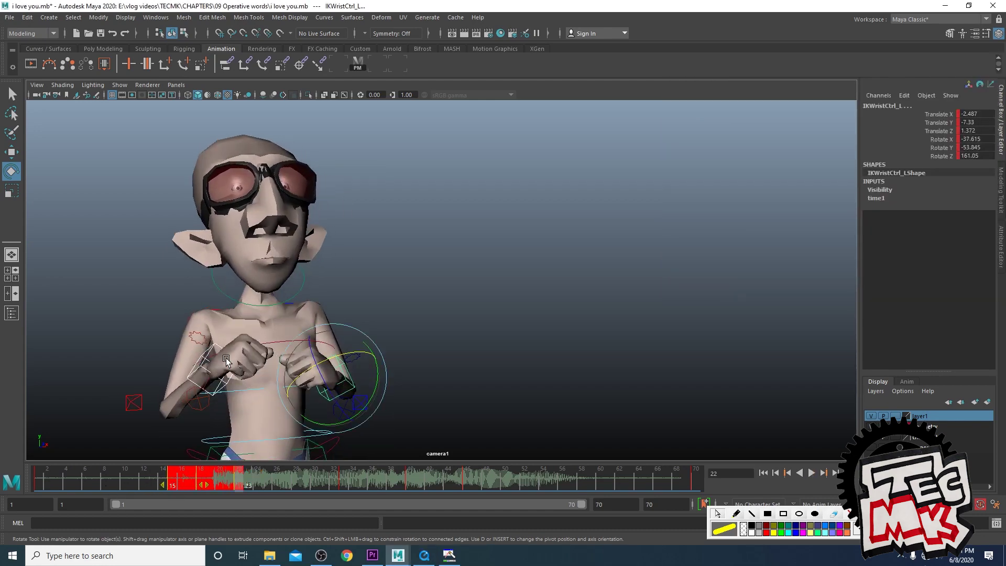
drag(203, 483, 206, 482)
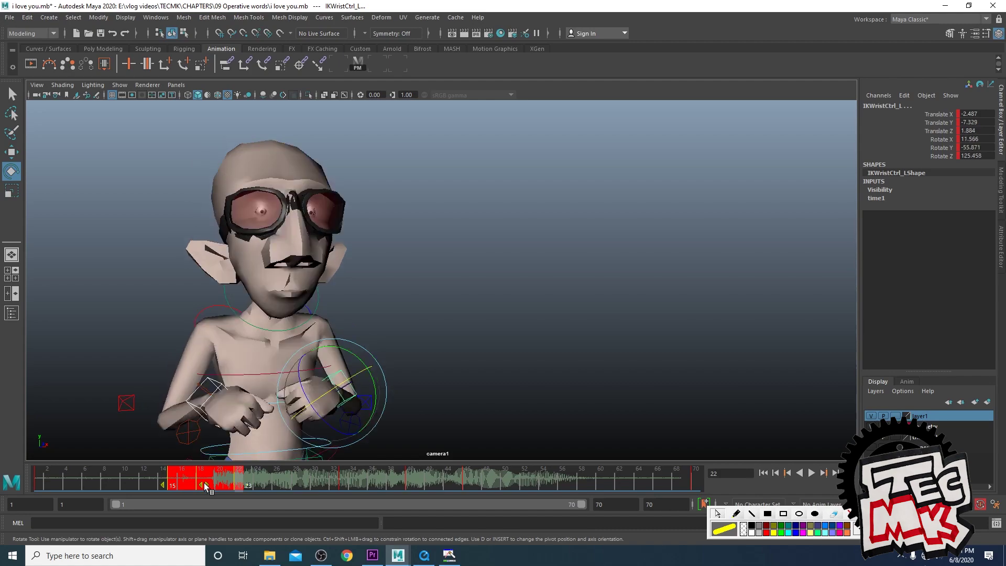
key(alt+v)
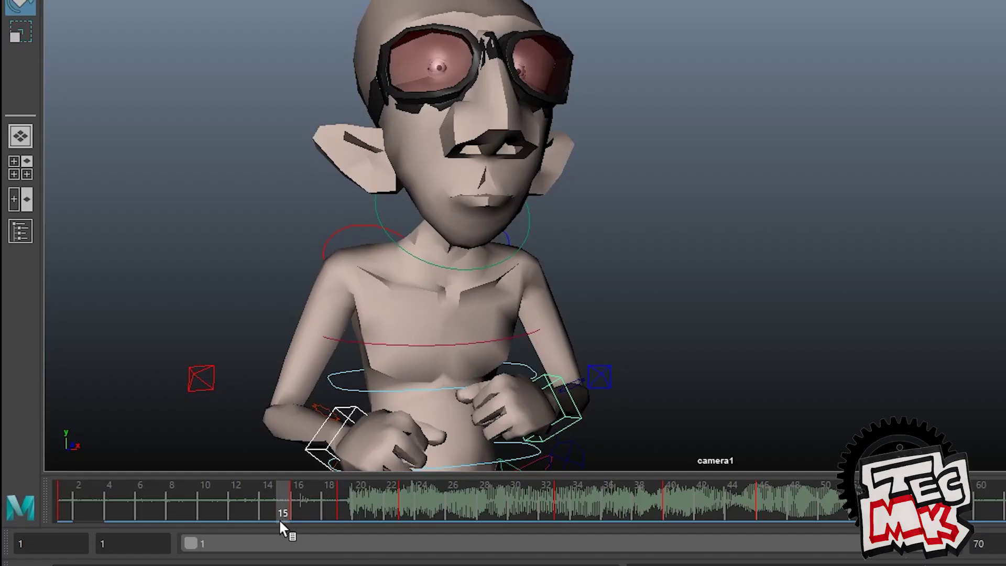
mouse_move(169, 489)
mouse_down()
mouse_move(180, 489)
mouse_move(169, 491)
mouse_up()
drag(278, 523, 405, 510)
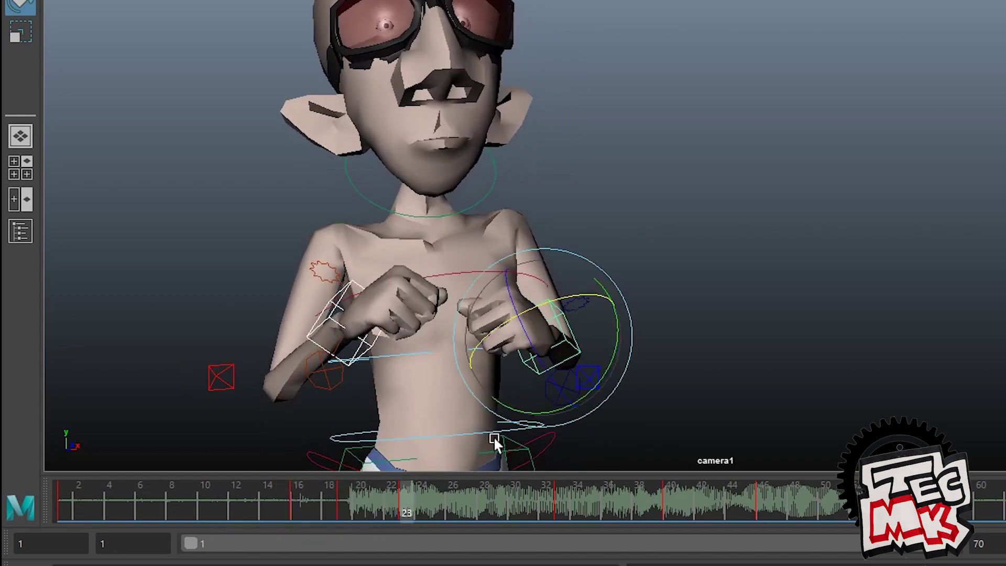
Shift only the left wrist control's keys earlier to frames 14, 17 and 21, and scrub to check the hand offset
click(712, 329)
click(568, 337)
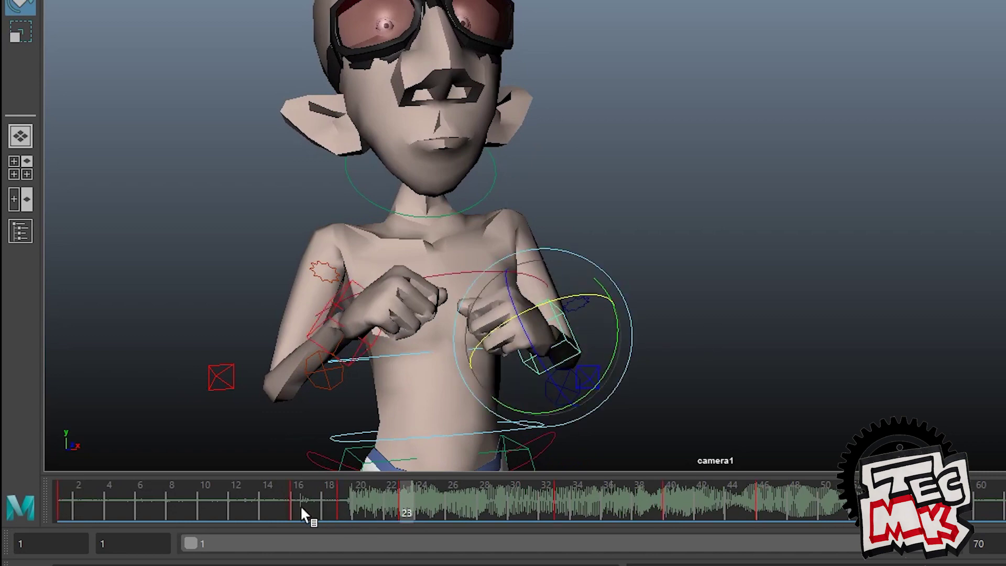
shift+drag(301, 505, 421, 503)
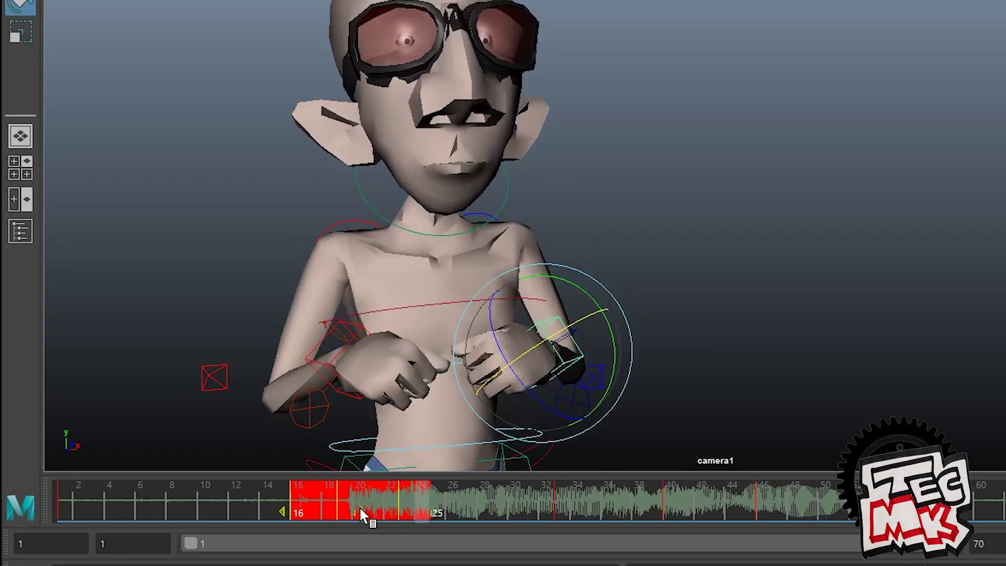
mouse_move(360, 509)
mouse_down()
mouse_move(380, 512)
mouse_move(376, 521)
mouse_move(288, 513)
mouse_move(376, 514)
mouse_up()
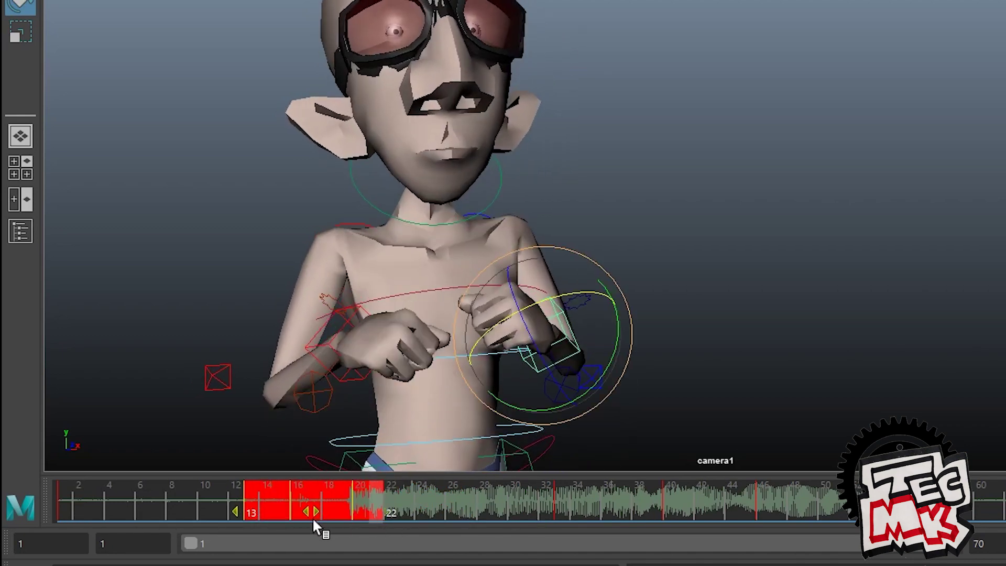
mouse_move(315, 507)
mouse_down()
mouse_move(324, 507)
mouse_move(309, 509)
mouse_up()
mouse_move(185, 507)
mouse_down()
mouse_move(356, 507)
mouse_move(242, 518)
mouse_move(323, 519)
mouse_move(254, 520)
mouse_move(408, 513)
mouse_up()
mouse_move(254, 510)
mouse_down()
mouse_move(217, 513)
mouse_move(408, 508)
mouse_move(244, 521)
mouse_move(429, 520)
mouse_move(263, 548)
mouse_move(299, 559)
mouse_move(268, 563)
mouse_move(316, 559)
mouse_move(283, 559)
mouse_up()
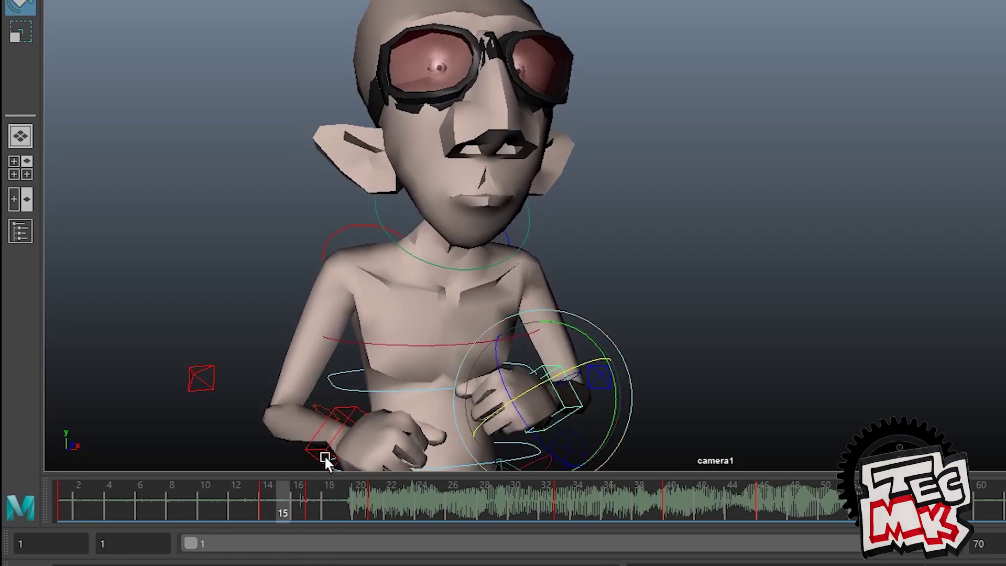
Compare the key timing of the left and right wrist controls and scrub the arm movement up to frame 49
drag(281, 506, 328, 516)
click(558, 351)
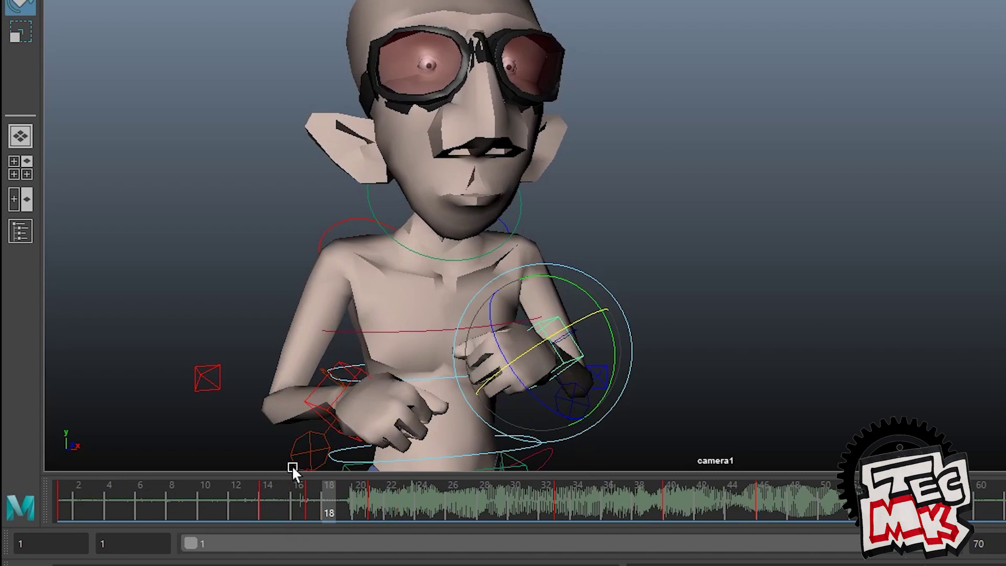
click(320, 406)
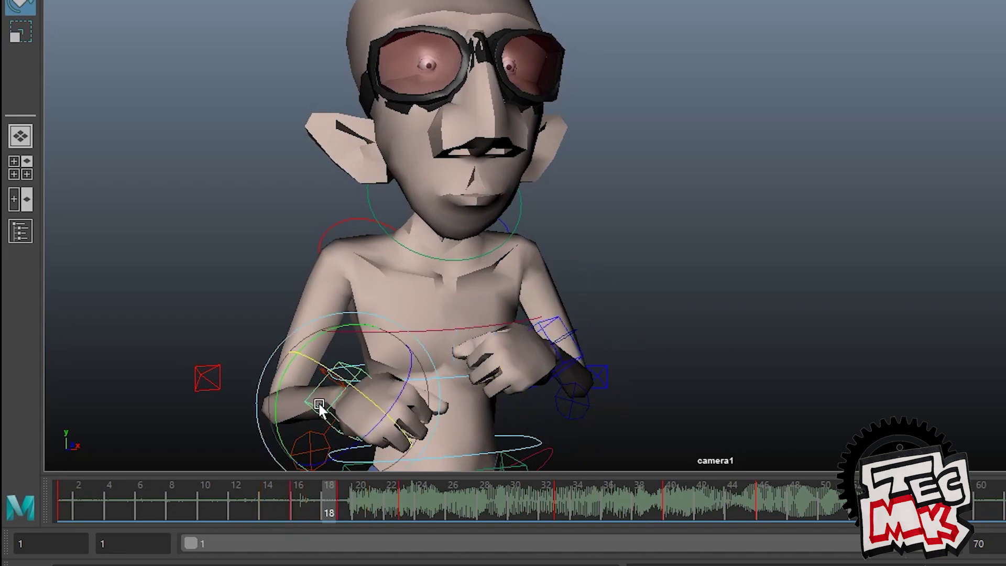
click(290, 514)
click(296, 513)
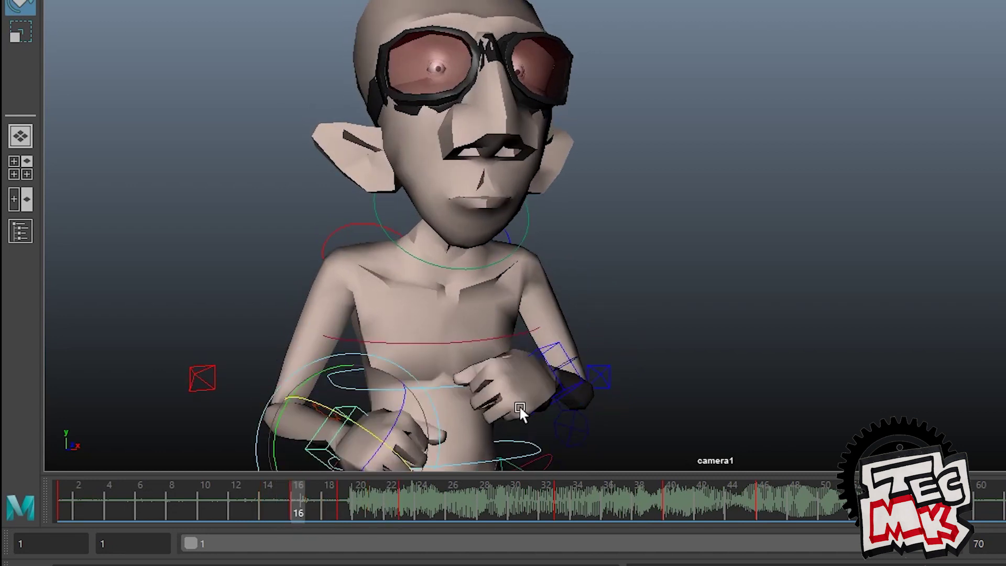
click(557, 350)
drag(212, 511, 816, 511)
Select both wrist controls and examine the arm gesture in the FINAL reference video around frame 40
shift+click(249, 381)
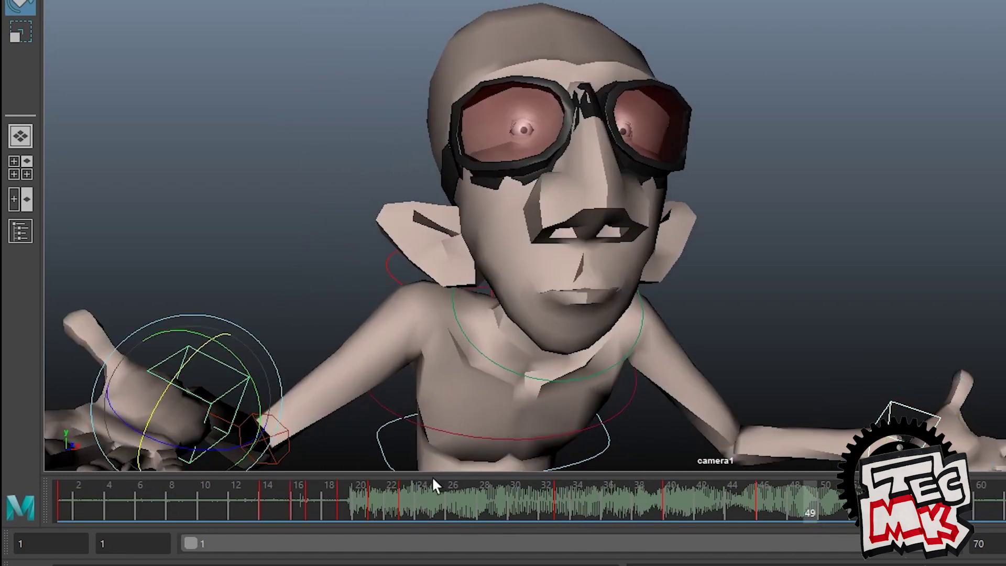
drag(453, 498, 555, 520)
drag(559, 508, 613, 521)
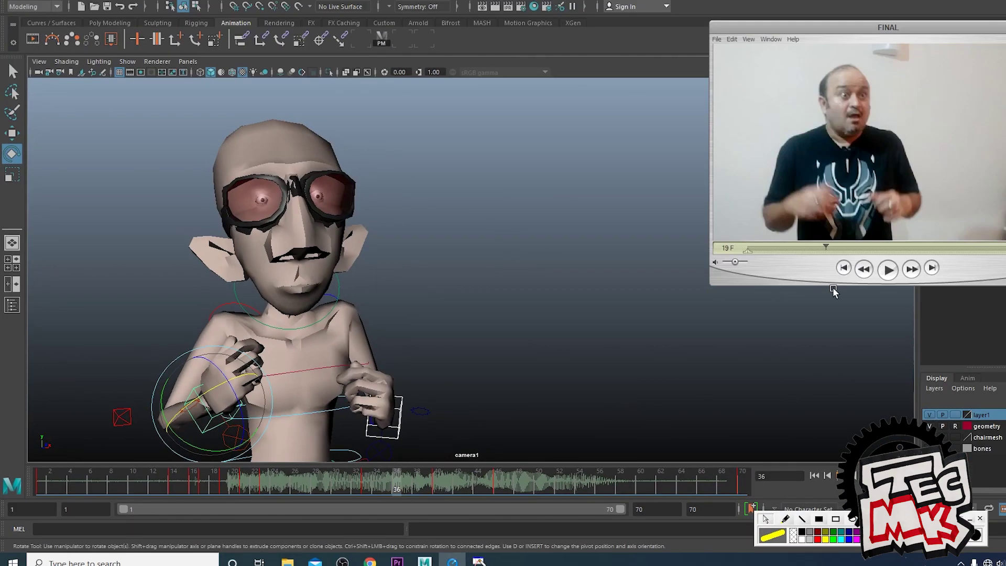
drag(831, 254, 918, 252)
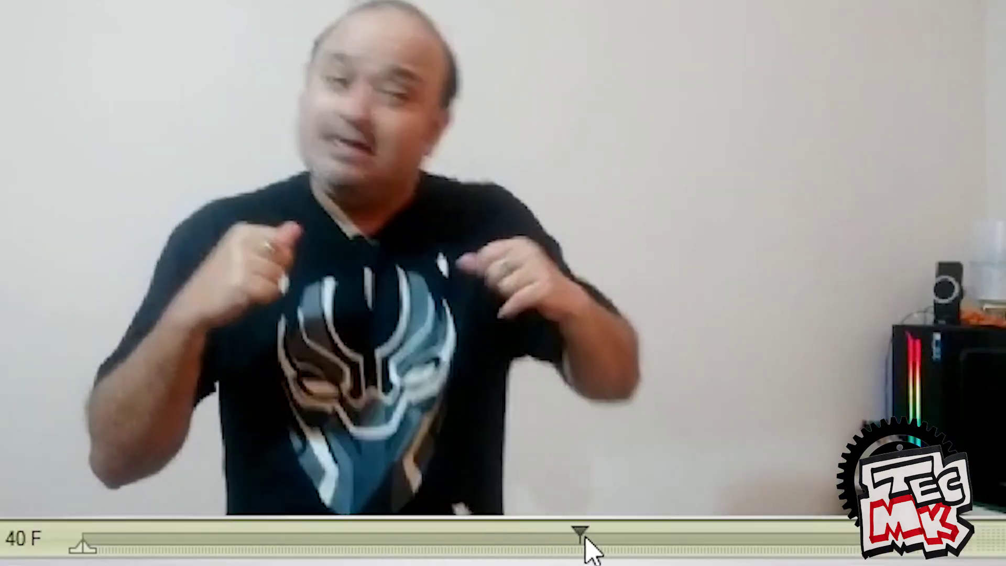
mouse_move(589, 547)
mouse_down()
mouse_move(504, 547)
mouse_move(603, 547)
mouse_move(517, 556)
mouse_move(586, 556)
mouse_up()
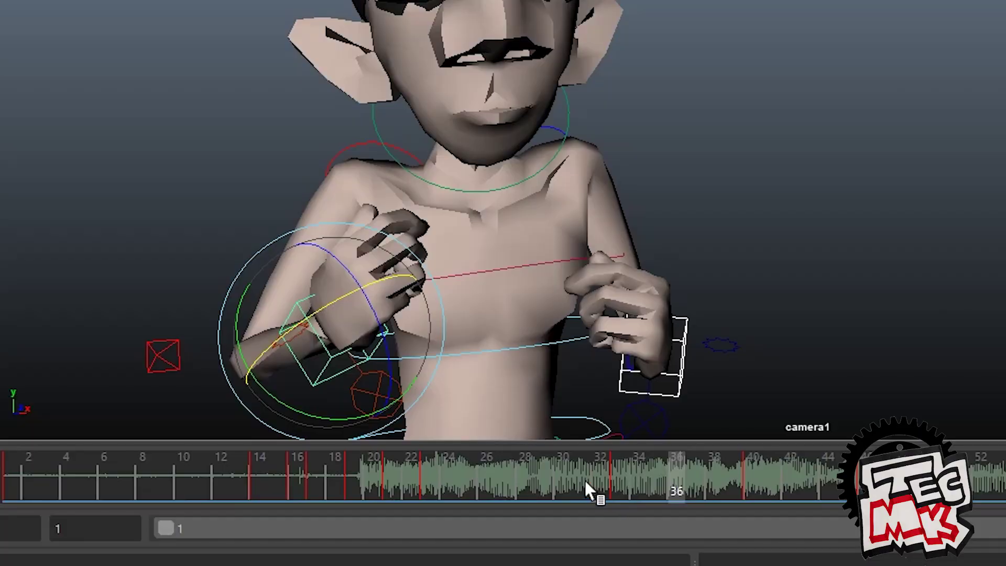
Shift both wrist controls' later keys one frame earlier to frames 32, 39 and 45, and select only the right wrist control
drag(586, 489, 844, 496)
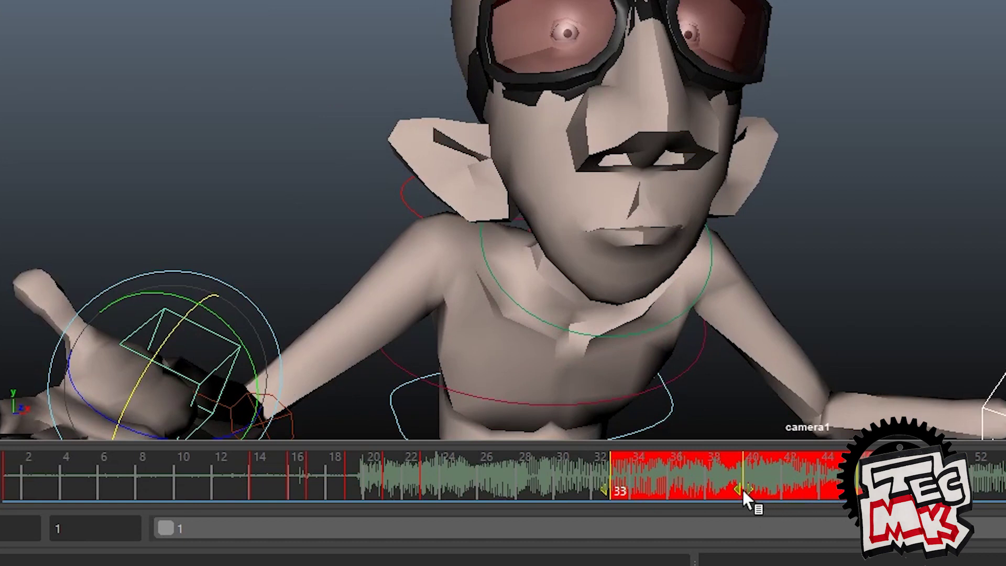
drag(743, 491, 742, 491)
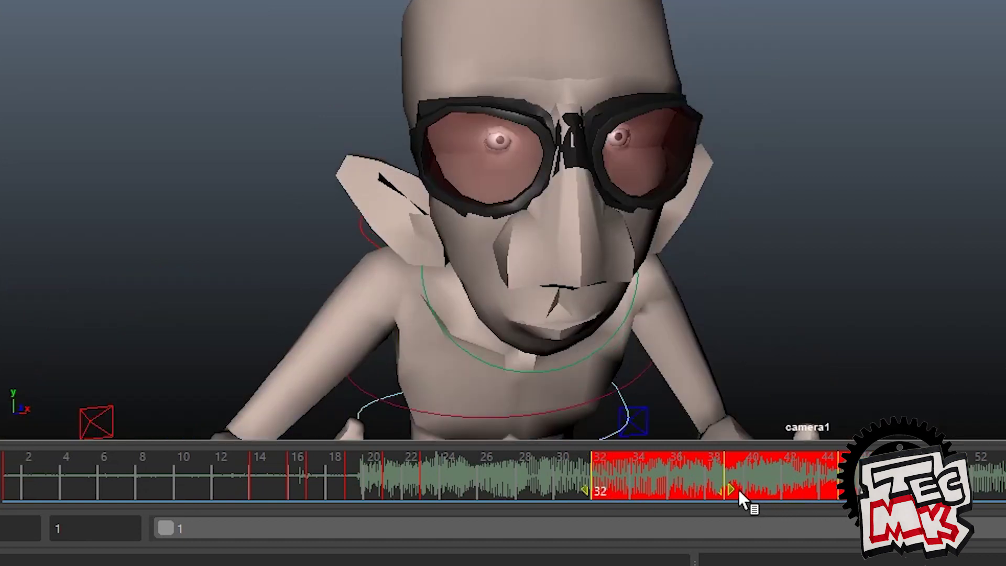
drag(503, 493, 617, 499)
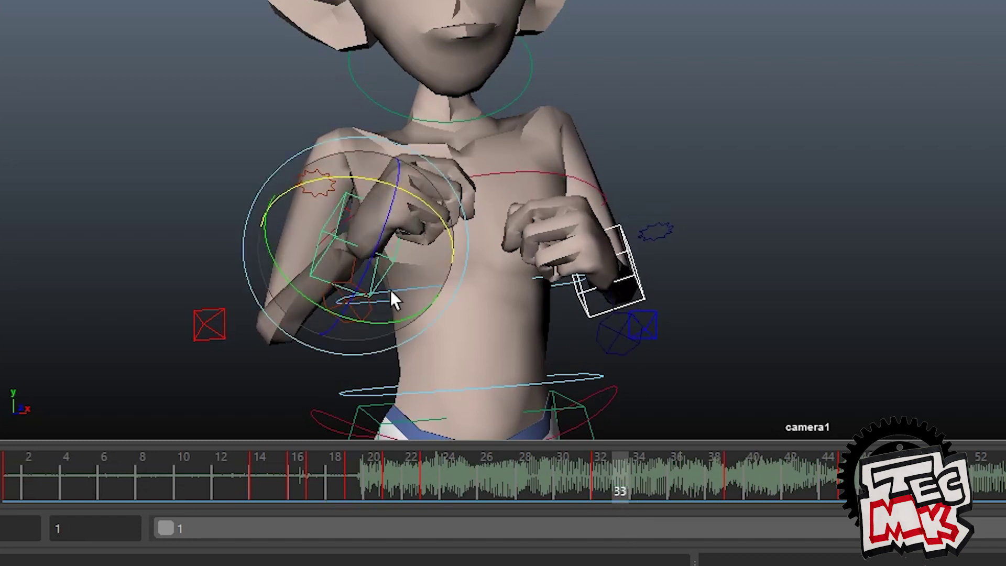
click(678, 80)
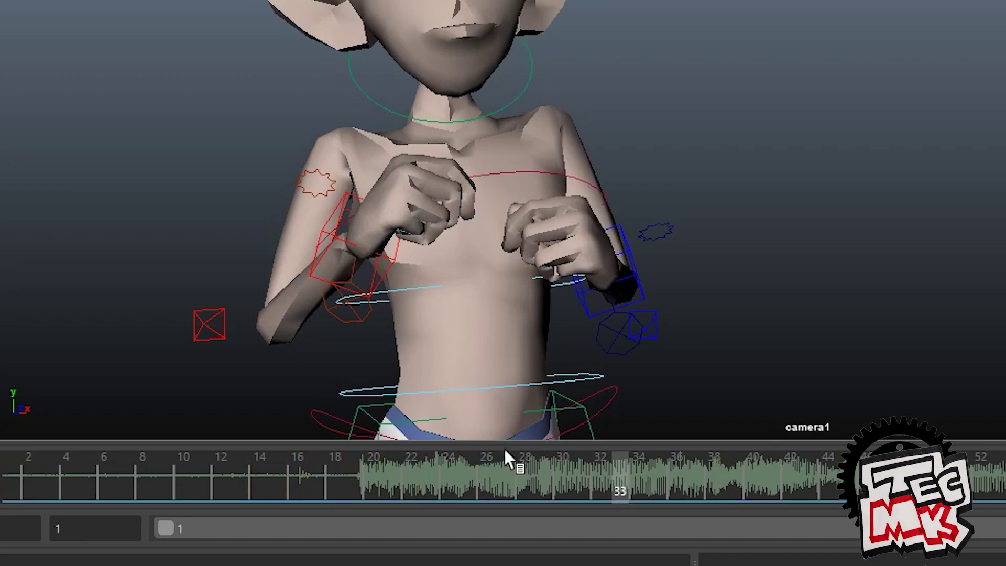
click(332, 233)
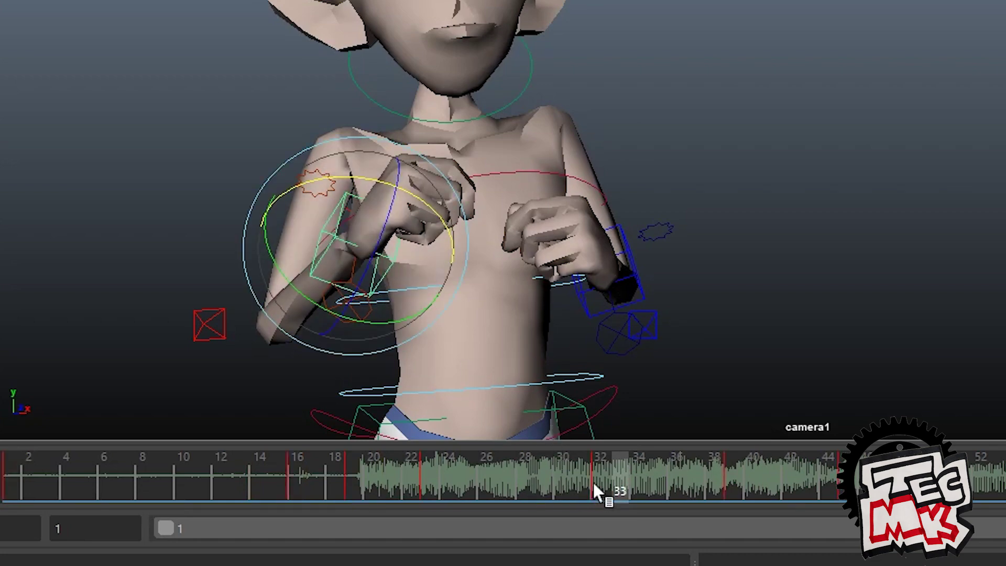
shift+drag(593, 480, 817, 480)
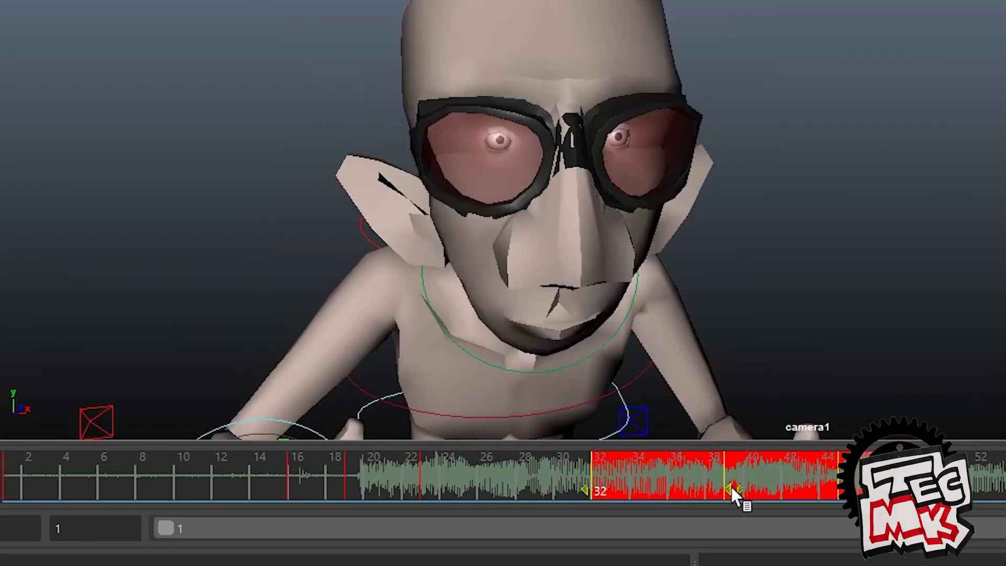
drag(731, 486, 702, 491)
drag(292, 491, 561, 496)
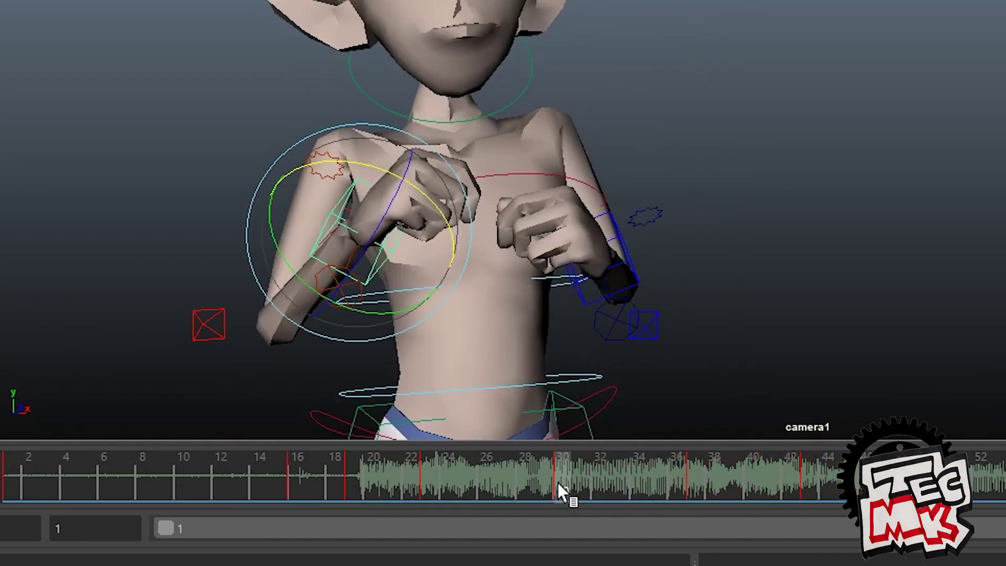
key(ctrl+z)
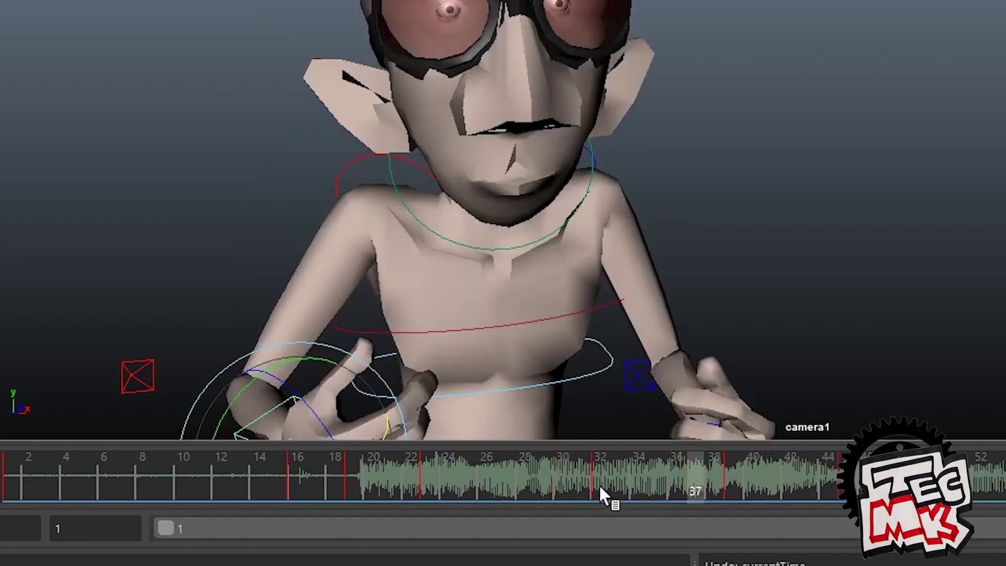
Shift the right wrist control's later keys one frame earlier to frames 31, 38 and 44, and scrub to check the offset
shift+drag(600, 485, 837, 488)
drag(732, 488, 722, 489)
mouse_move(374, 491)
mouse_down()
mouse_move(338, 487)
mouse_move(440, 504)
mouse_move(822, 504)
mouse_up()
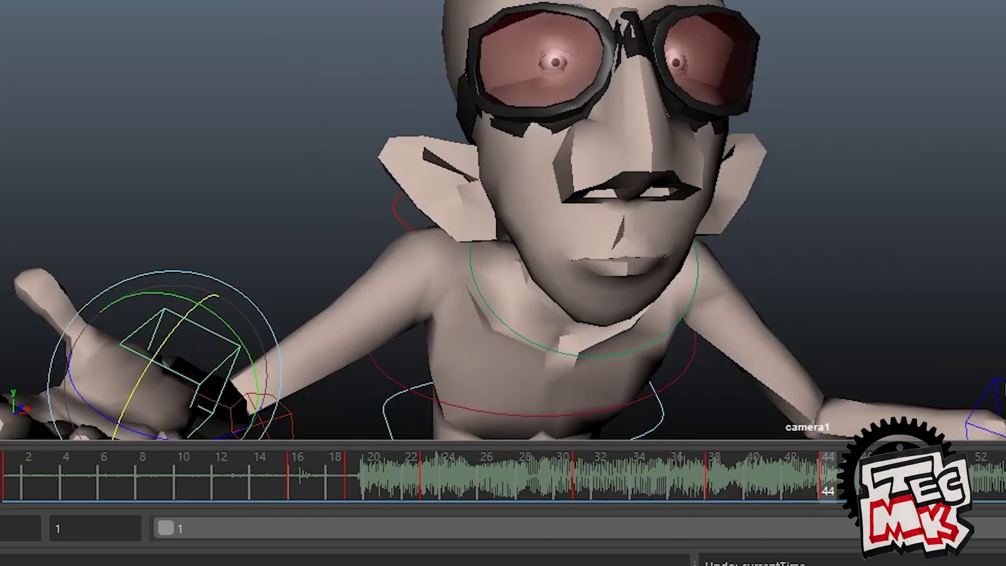
Compare the offset keys of the left and right wrist controls, scrubbing back to frame 16
click(998, 387)
click(694, 453)
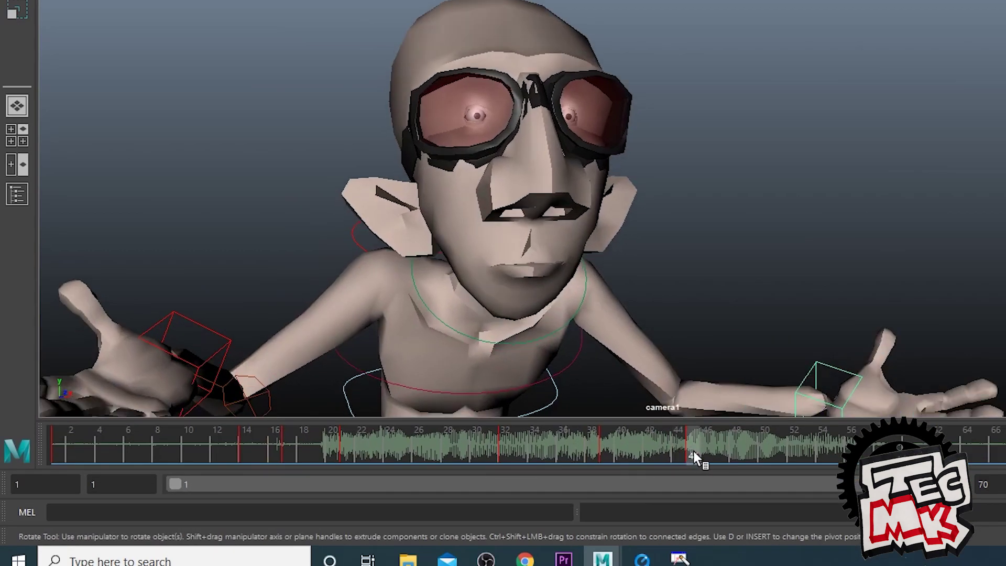
click(222, 336)
drag(656, 457, 281, 461)
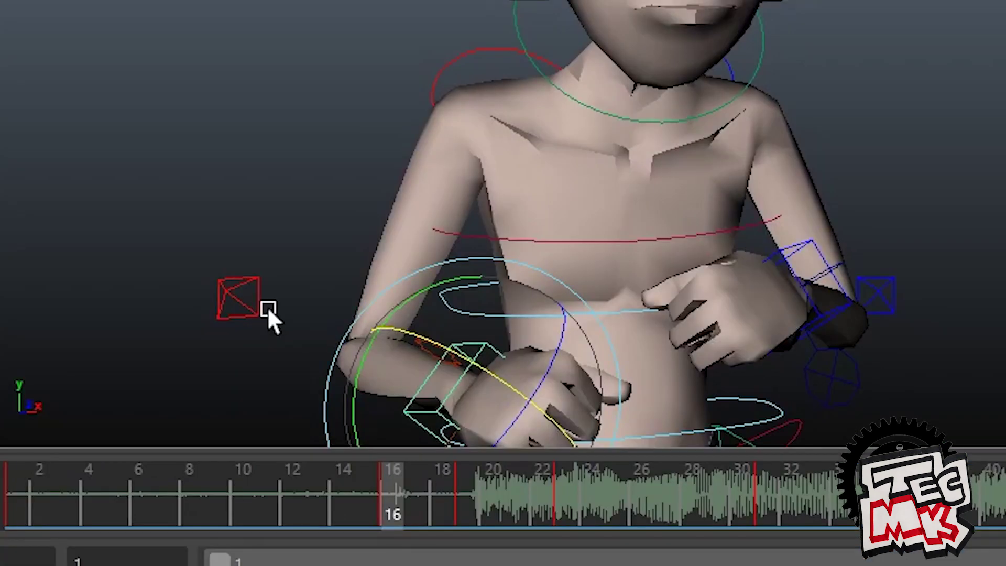
Move the right wrist control's frame 16 key to frame 15 and scrub the lead-in to check it
click(267, 306)
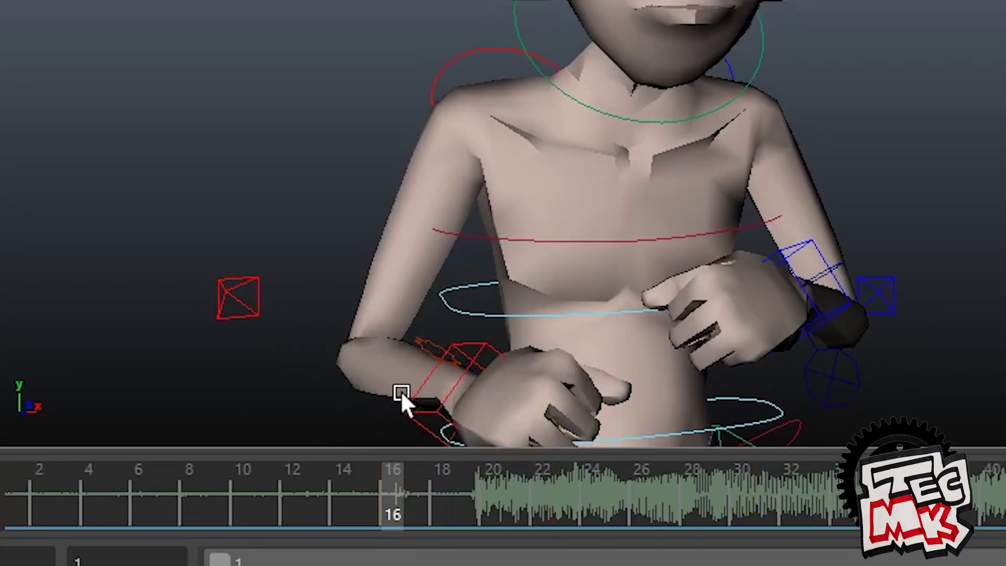
click(410, 404)
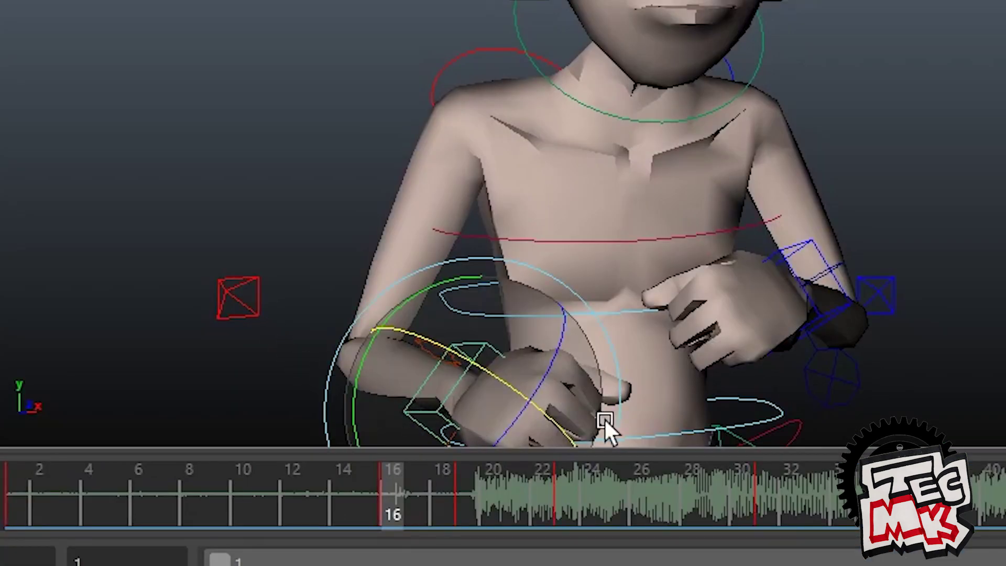
mouse_move(387, 507)
mouse_down()
mouse_move(436, 505)
mouse_move(377, 509)
mouse_up()
shift+click(389, 511)
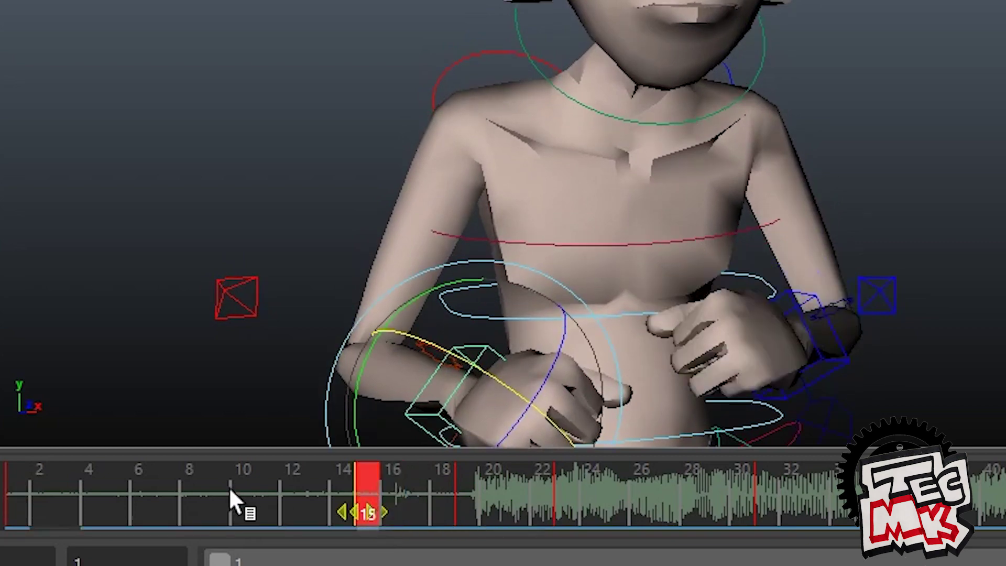
drag(229, 488, 363, 511)
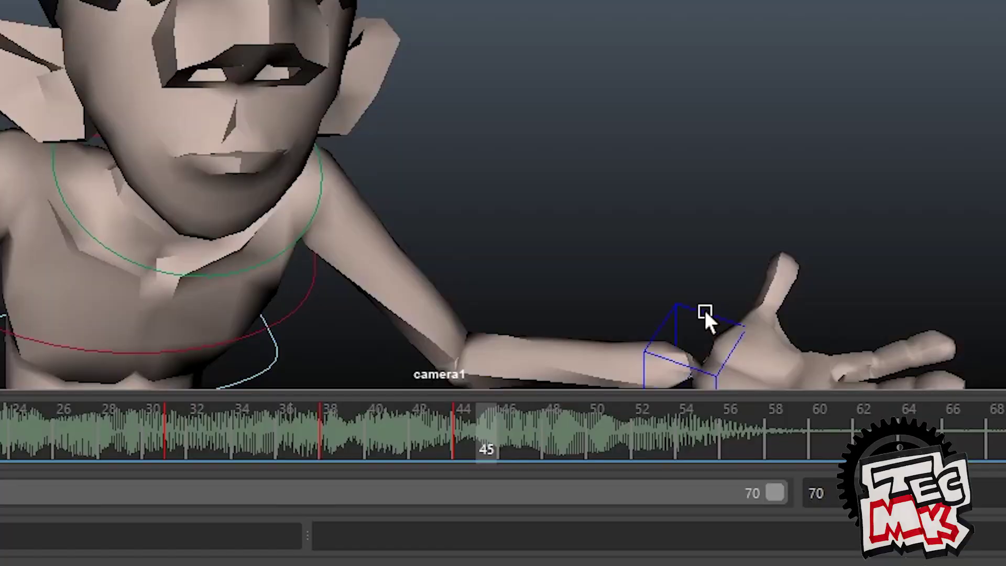
Move the left wrist control's frame 45 key to frame 47 and scrub the whole timeline to review the arm movement
click(705, 314)
drag(498, 446, 530, 445)
shift+click(484, 451)
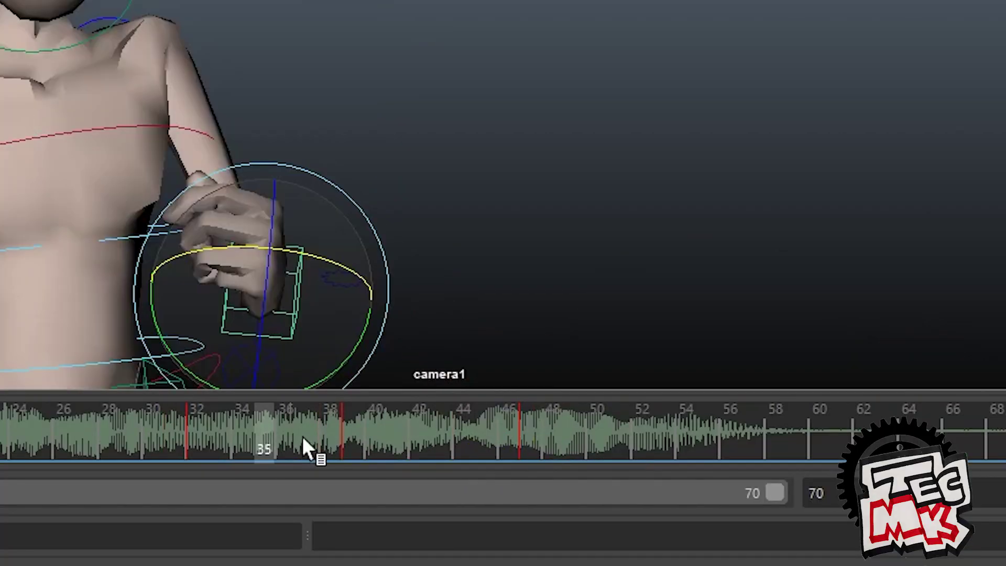
drag(304, 448, 892, 457)
drag(9, 454, 974, 456)
drag(839, 465, 464, 524)
drag(781, 524, 367, 562)
drag(419, 503, 910, 504)
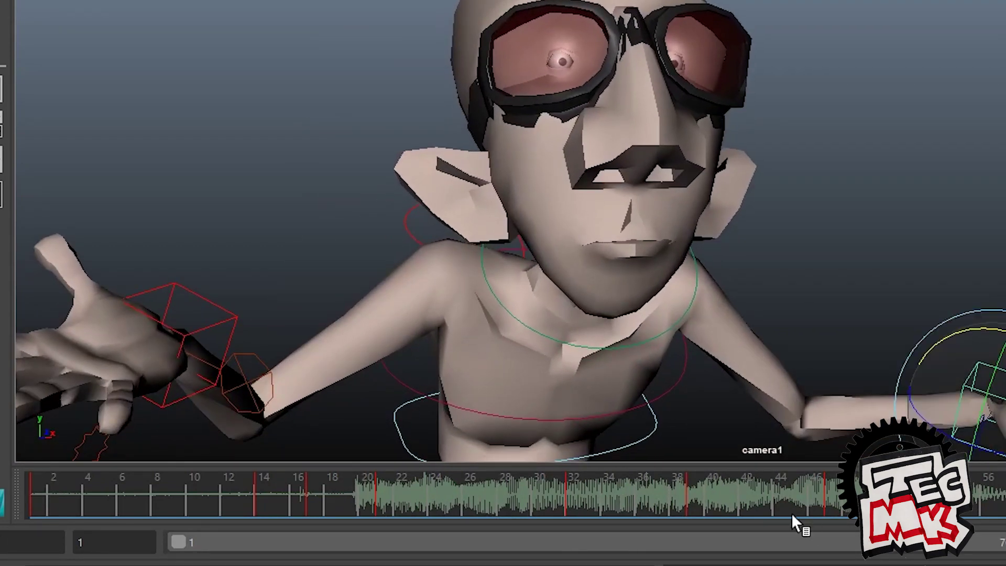
drag(791, 513, 180, 508)
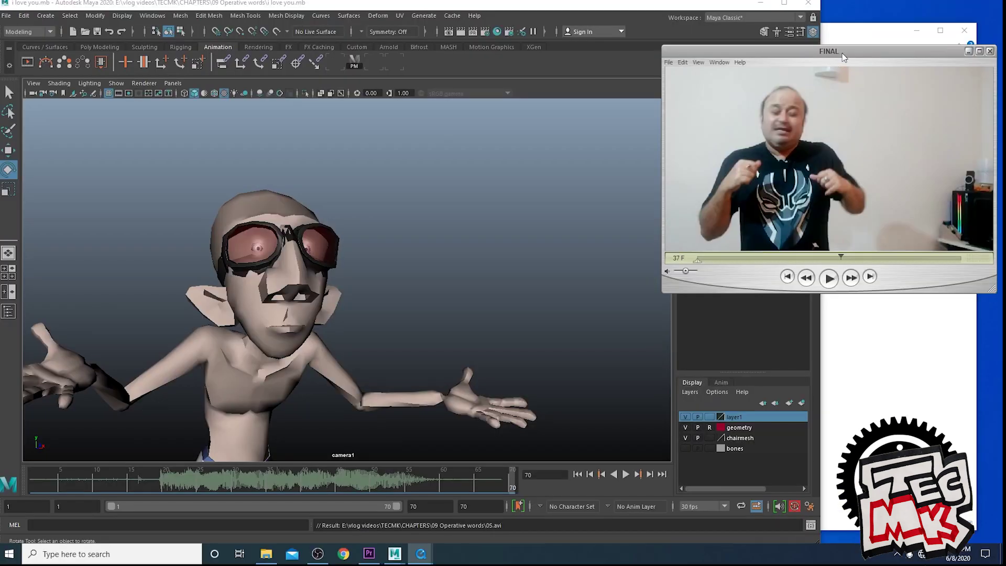
Show the rig's control curves in the viewport again, select the neck control and go to frame 46
click(126, 84)
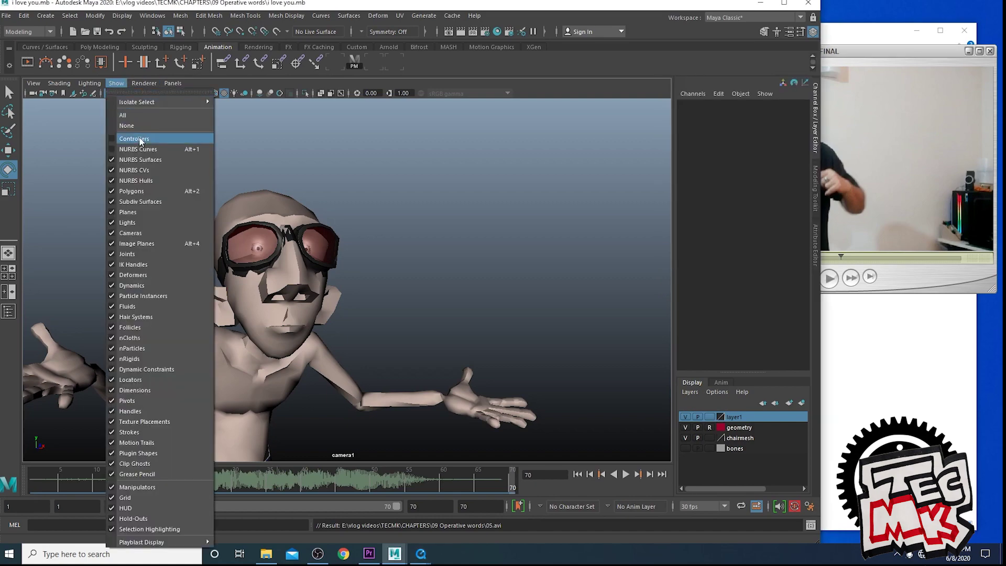
click(141, 139)
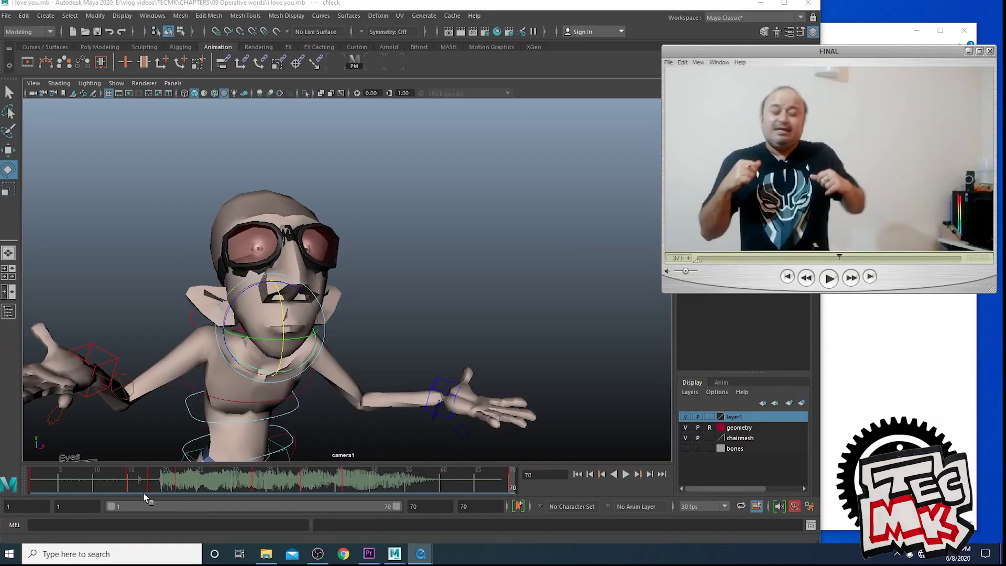
drag(146, 491, 346, 488)
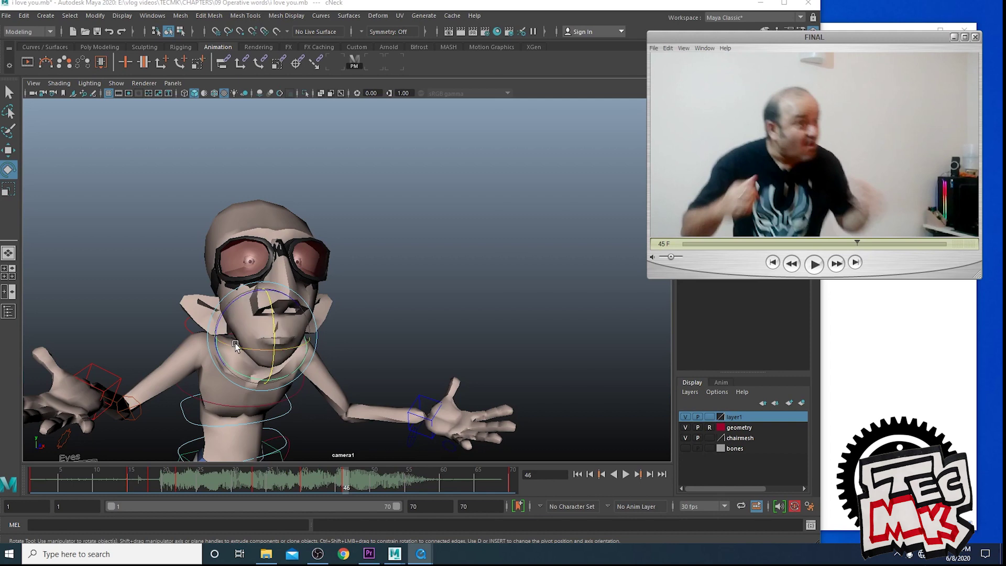
Try turning the neck at frame 46, undo the rotation, and play back the animation from frame 33
drag(294, 352, 244, 350)
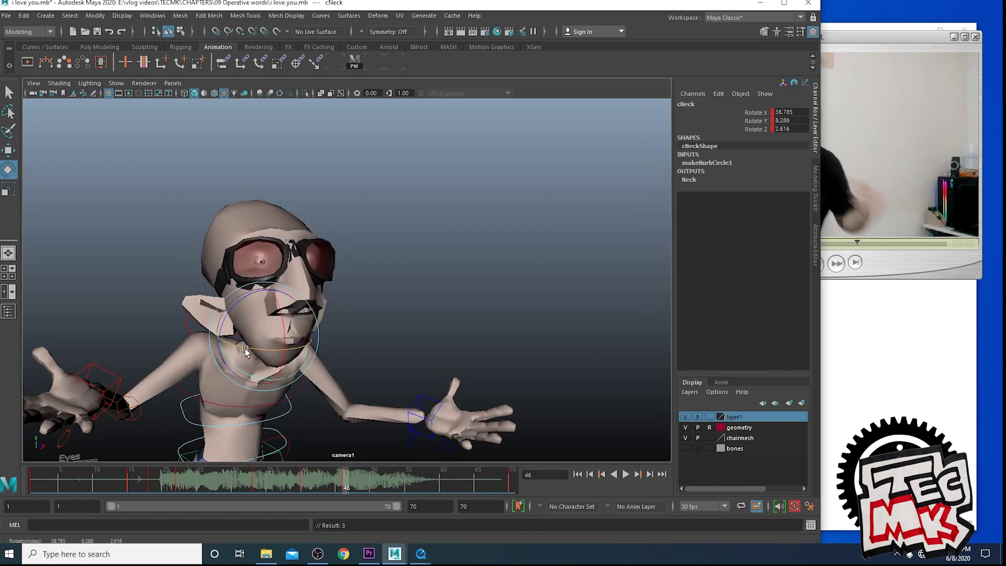
key(ctrl+z)
click(256, 490)
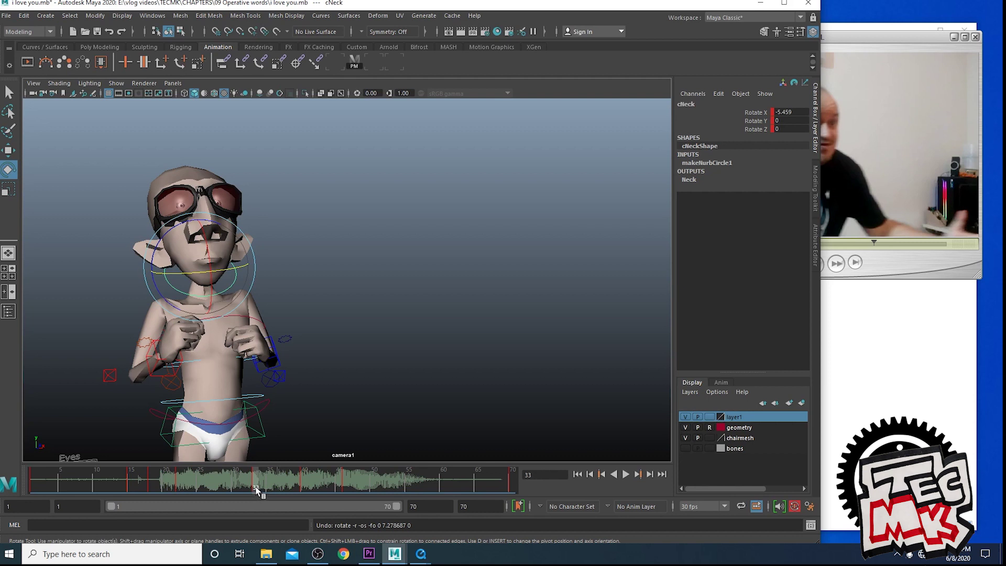
key(alt+v)
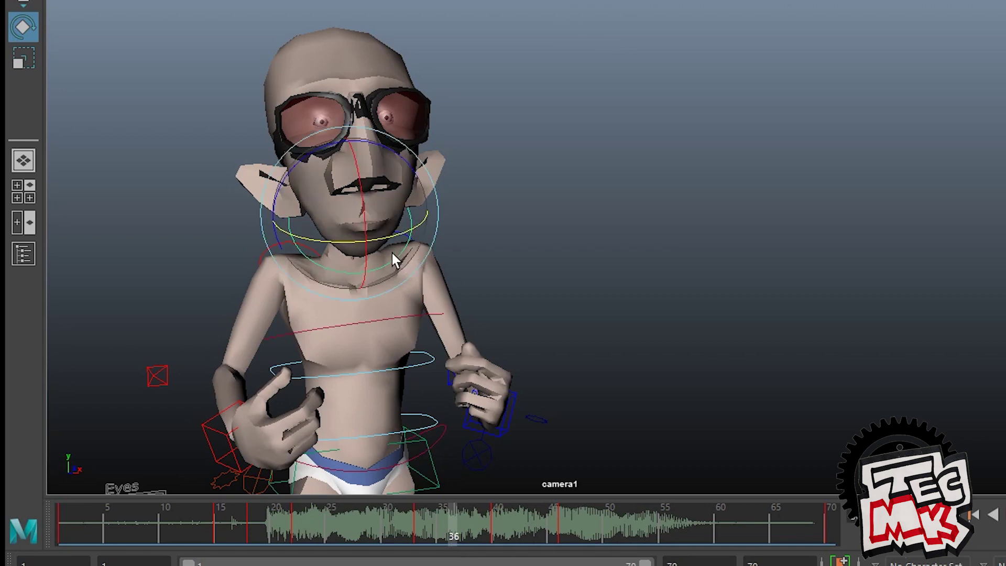
Key the neck control at frames 36 and 43, and return to frame 36
mouse_move(477, 527)
mouse_down()
mouse_move(497, 564)
mouse_move(459, 556)
mouse_up()
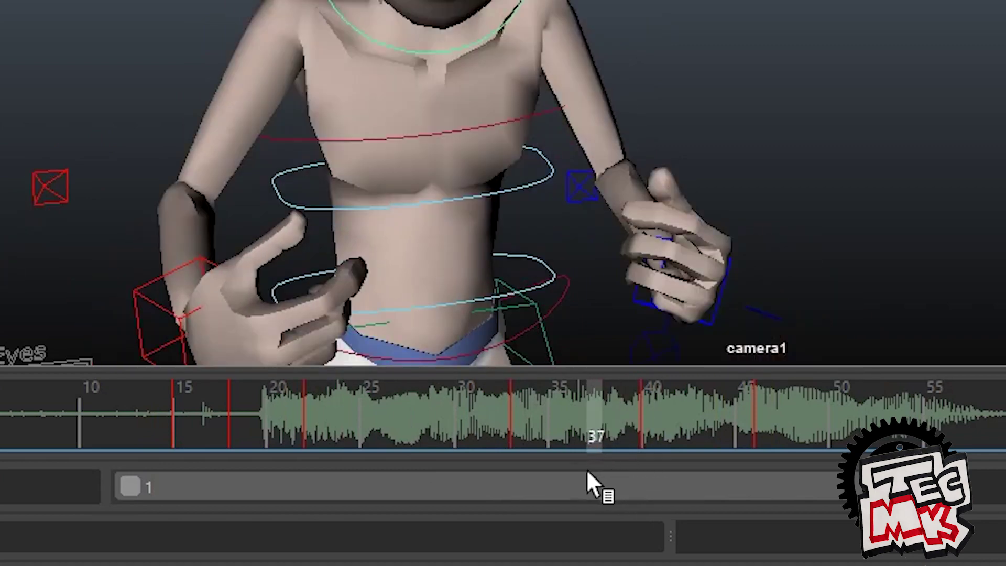
drag(586, 469, 582, 468)
key(s)
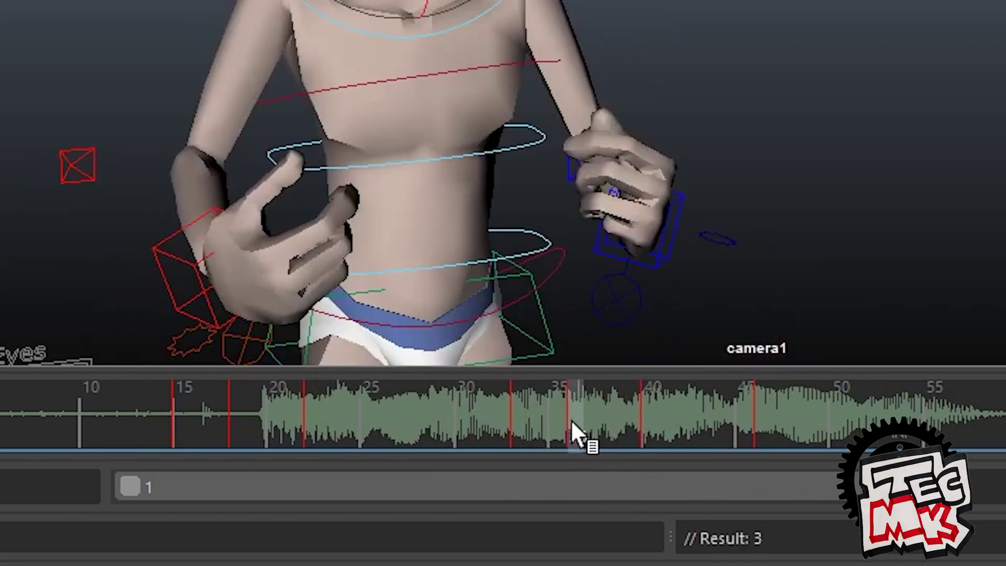
drag(571, 422, 574, 447)
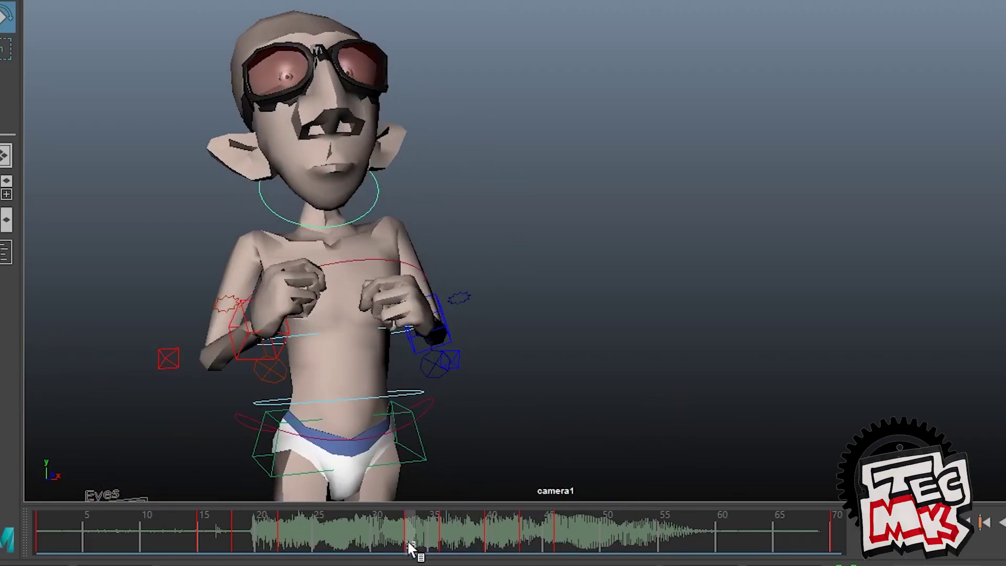
drag(414, 551, 447, 550)
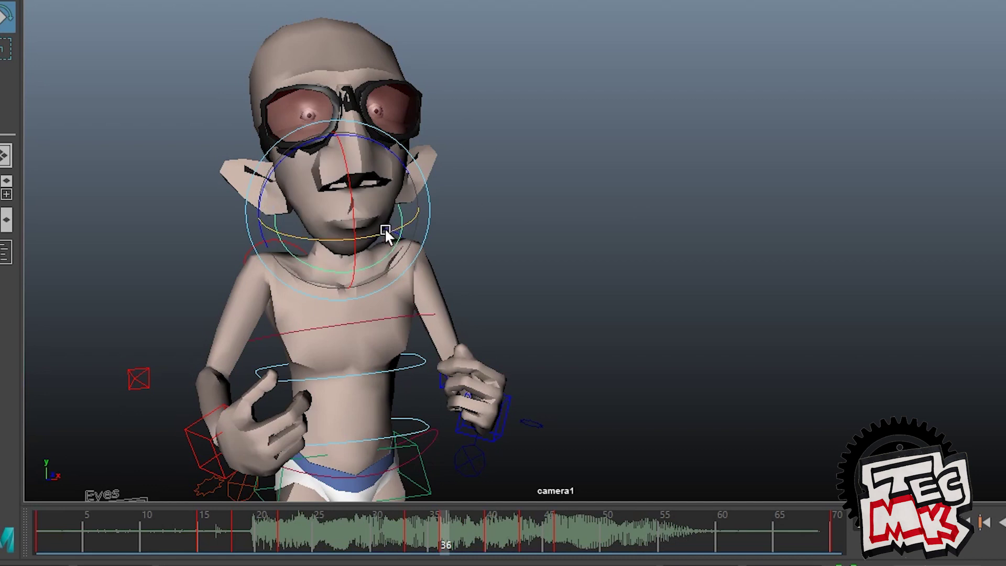
Turn and tilt the neck control at frame 36 so the head swings gently into the following move
drag(386, 235, 379, 234)
drag(367, 134, 371, 139)
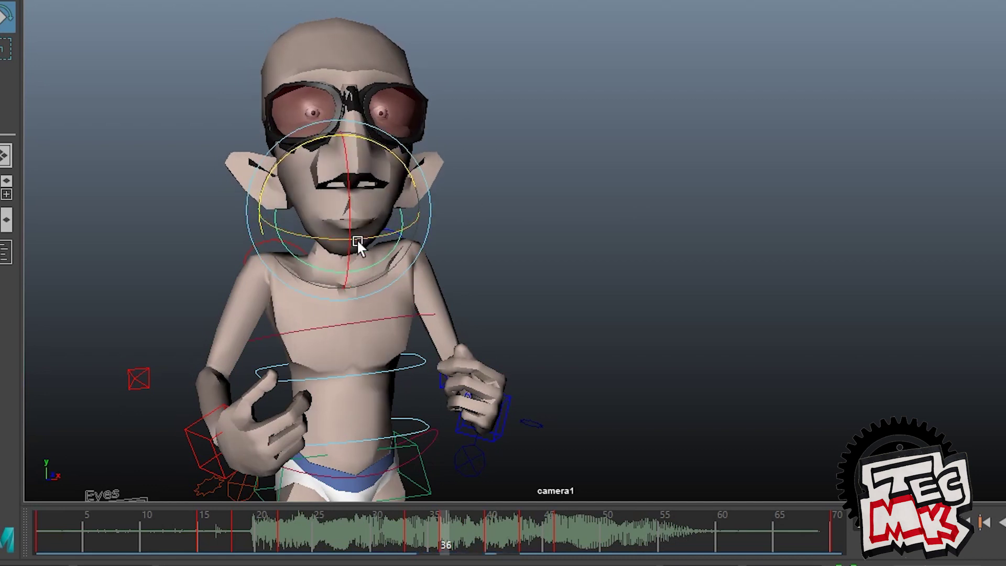
drag(364, 244, 360, 249)
drag(407, 158, 386, 232)
Scrub the animation forward to frame 40 and compare the head turn with the FINAL reference video
click(461, 549)
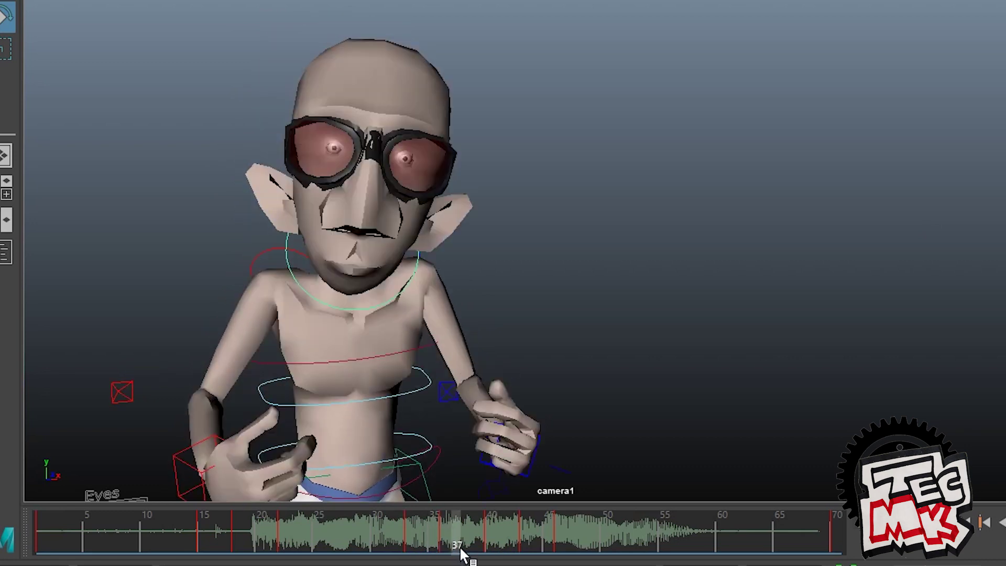
drag(460, 550, 492, 550)
mouse_move(350, 370)
mouse_down()
mouse_move(350, 274)
mouse_move(341, 338)
mouse_move(350, 373)
mouse_up()
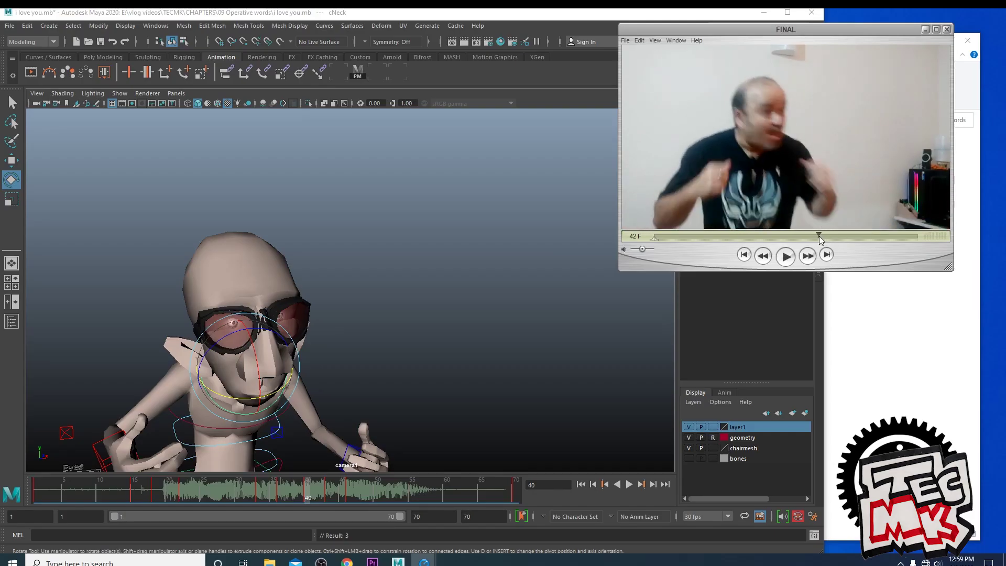
drag(819, 236, 653, 240)
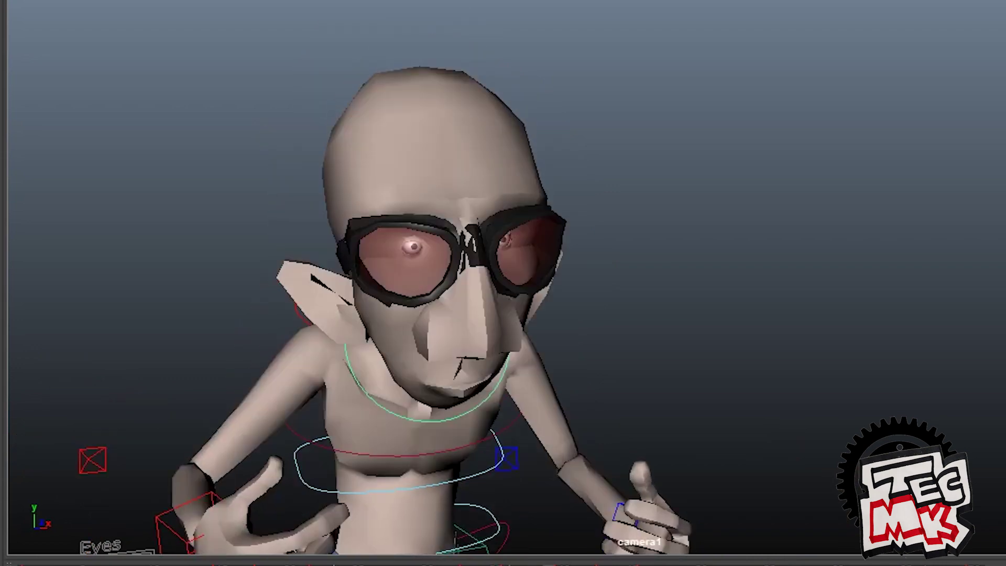
Rotate the neck control to refine the head pose at frame 43, and close the playblast preview
mouse_move(436, 406)
mouse_down()
mouse_move(413, 404)
mouse_move(423, 402)
mouse_up()
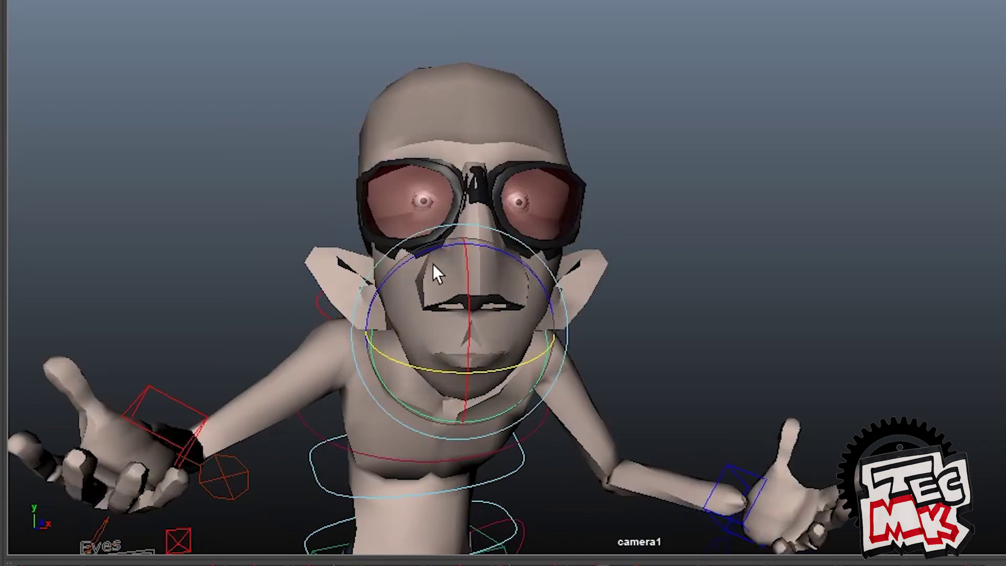
drag(419, 234, 439, 234)
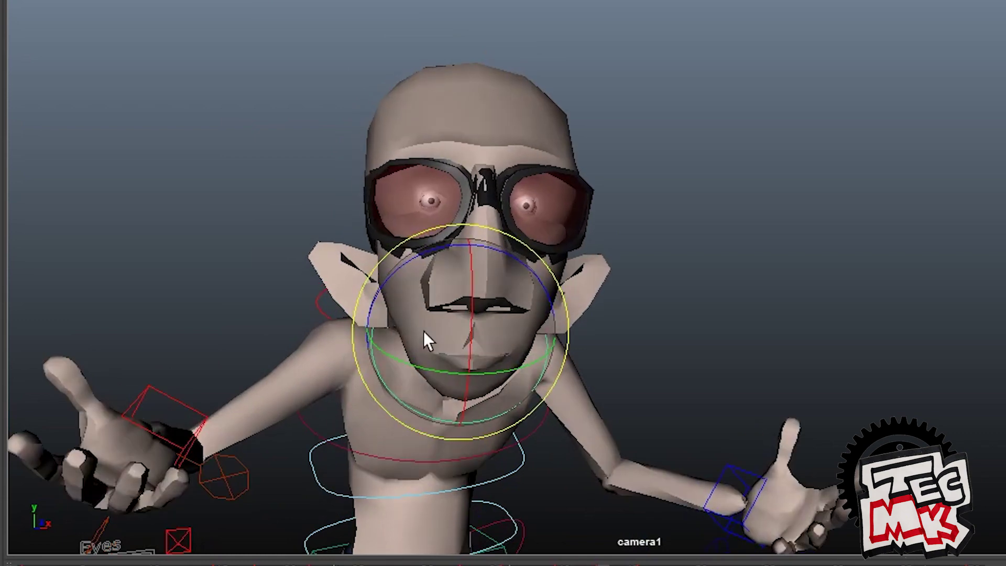
drag(424, 332, 422, 339)
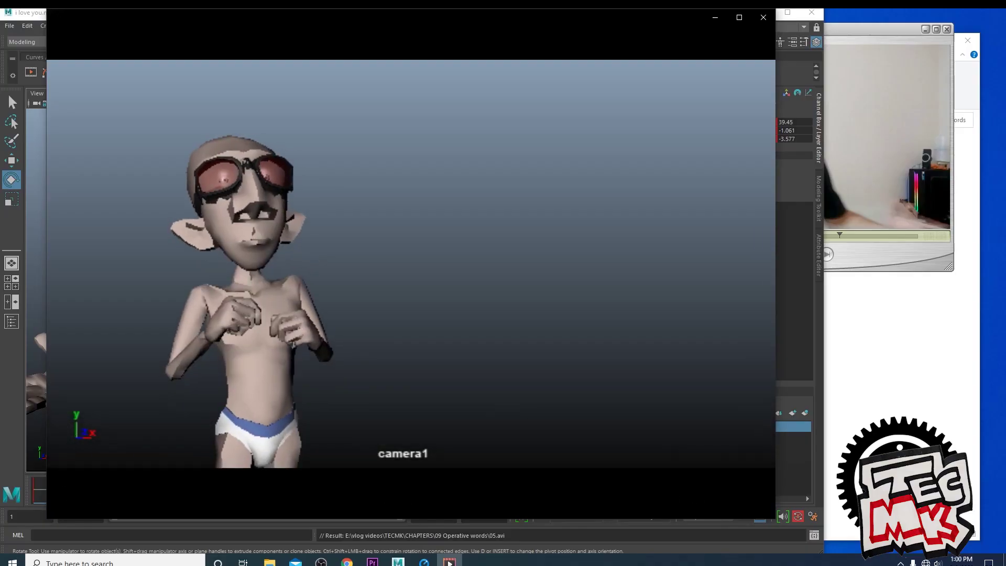
click(762, 17)
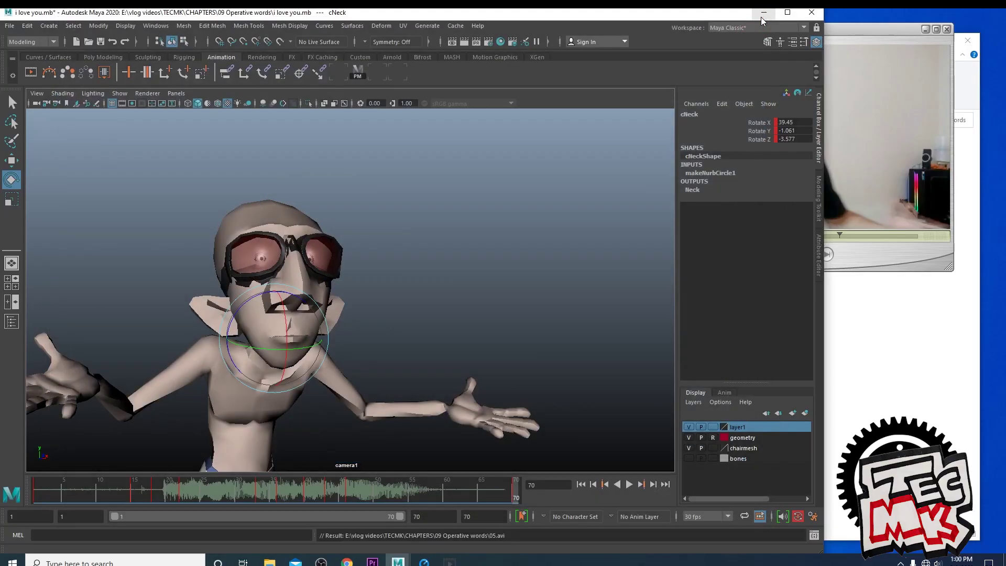
Show all object types in the viewport and open the neck control's rotation curves in the Graph Editor
click(119, 94)
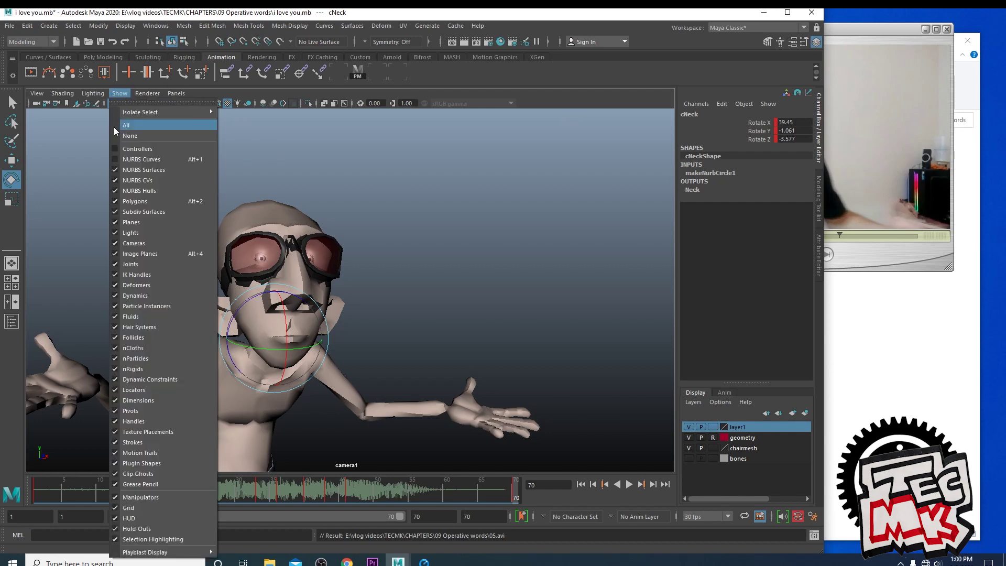
click(127, 125)
click(378, 74)
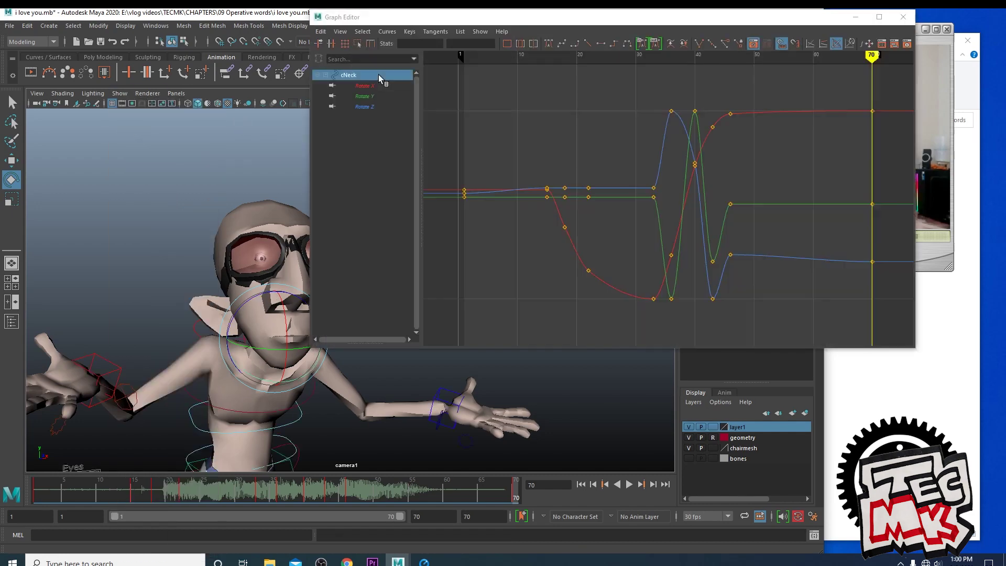
drag(391, 17, 447, 17)
Go to frame 36 and soften the neck's Rotate Y dip at that key
drag(243, 498, 252, 498)
drag(252, 498, 280, 498)
click(420, 85)
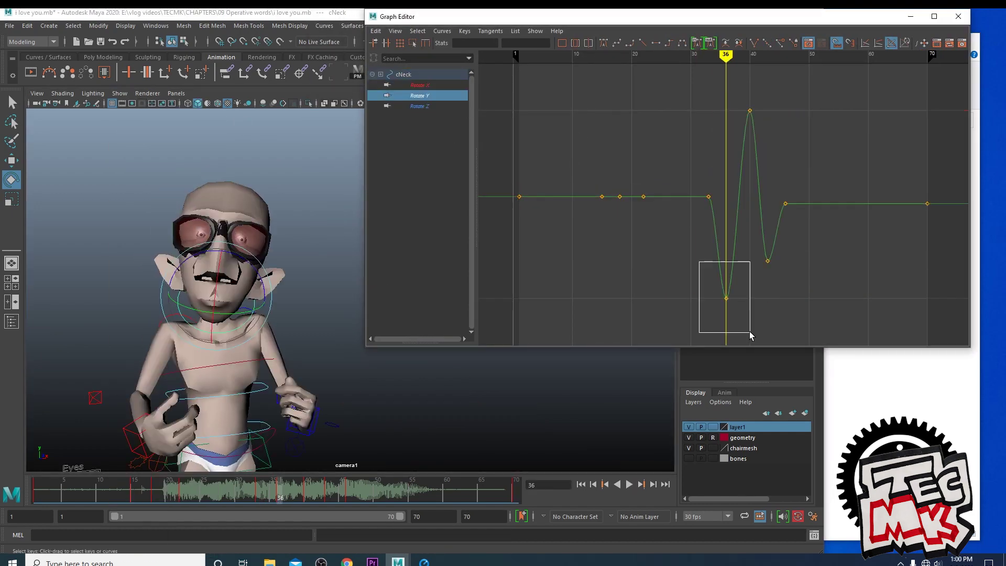
drag(750, 332, 751, 333)
key(Delete)
Go to frame 40 and lower the neck's Rotate Y key there to reduce the head turn
click(420, 106)
click(307, 493)
click(748, 170)
click(420, 95)
click(750, 112)
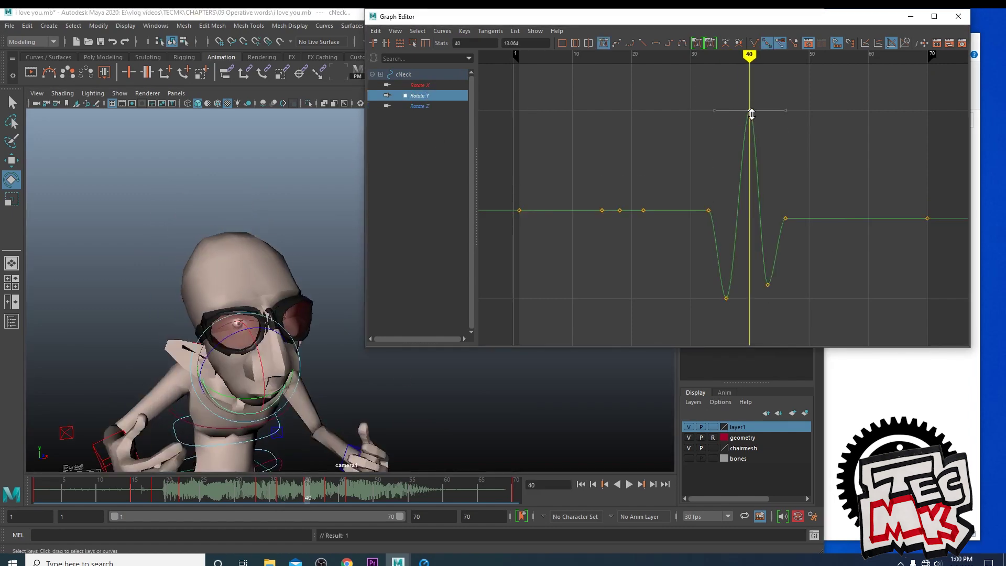
middle_drag(750, 112, 750, 134)
Raise the neck's Rotate Y key at frame 43 and lower the peak at frame 40 further
click(424, 84)
click(329, 493)
click(419, 95)
click(769, 280)
middle_drag(769, 282, 769, 260)
click(750, 112)
middle_drag(751, 114, 752, 126)
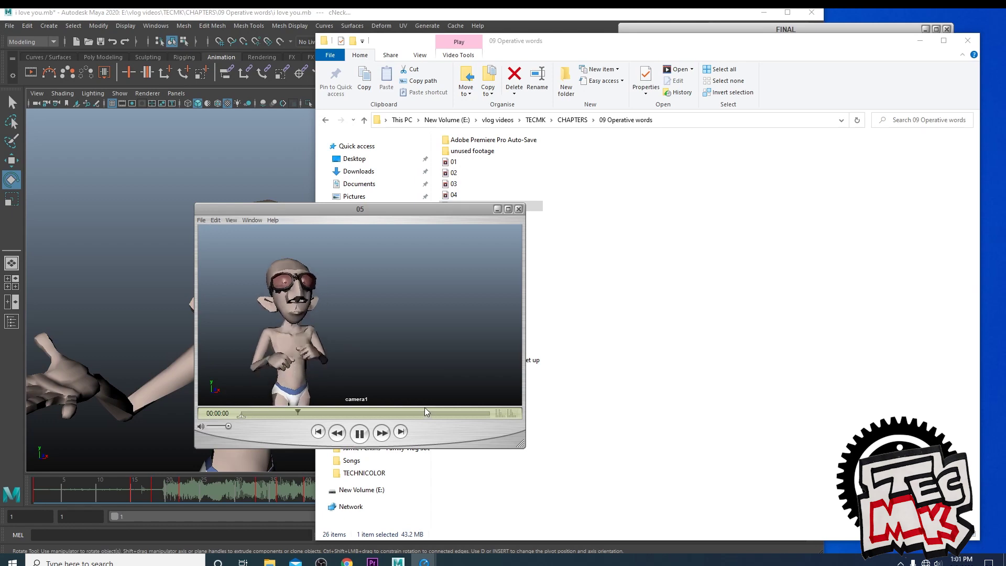
Play the scene animation and step through playblast 05 to review the neck and arm movement
click(271, 464)
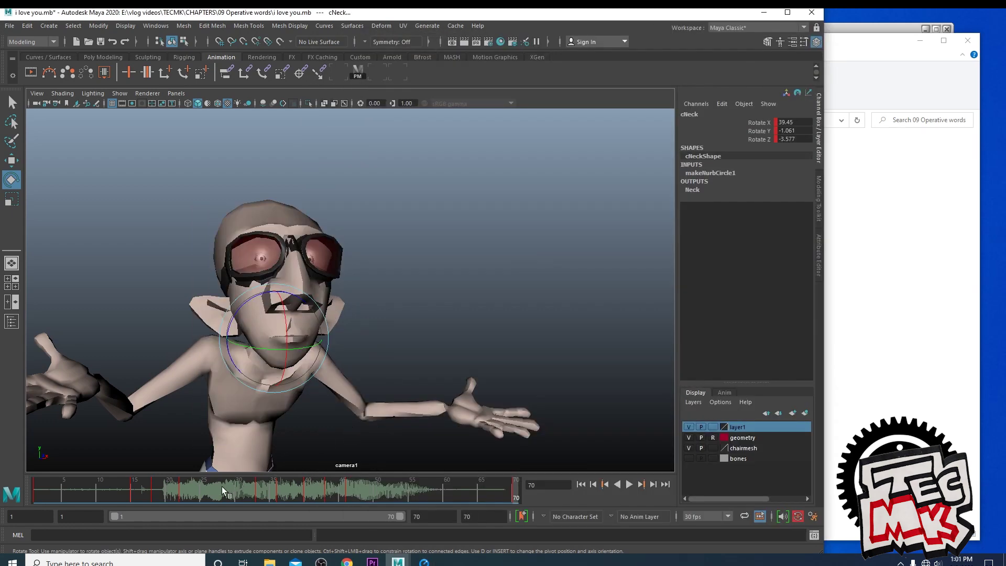
key(alt+v)
drag(344, 507, 389, 512)
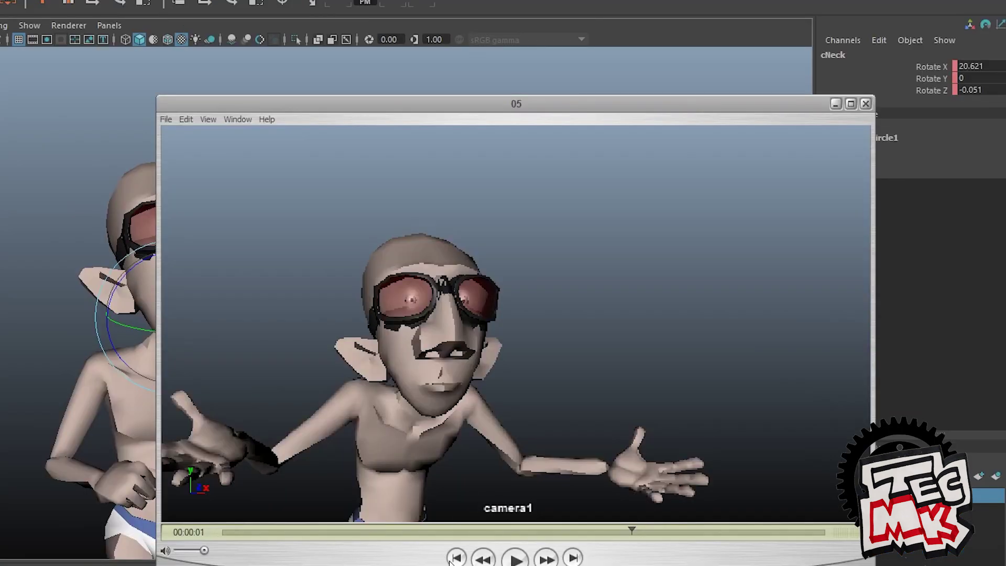
click(456, 558)
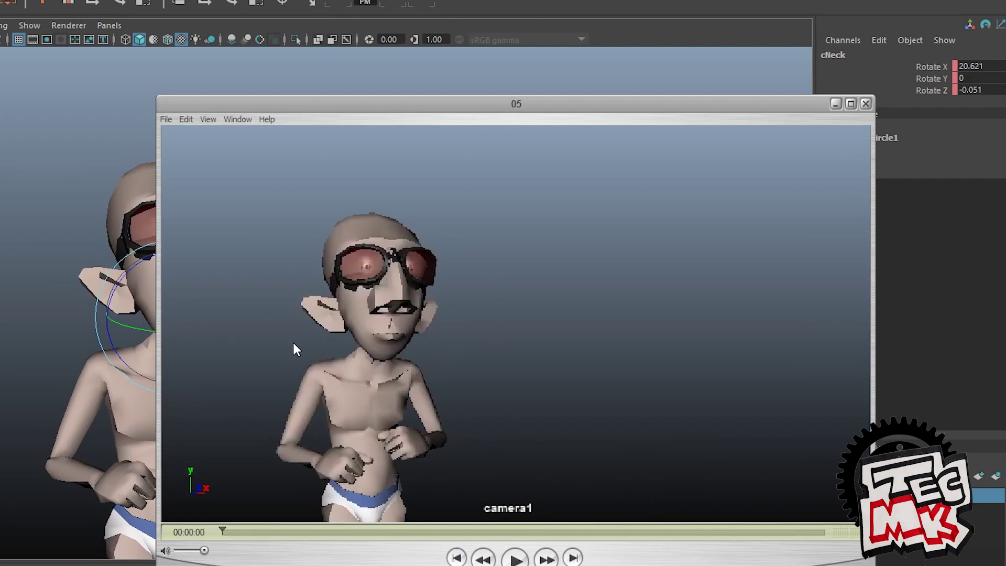
drag(551, 106, 557, 15)
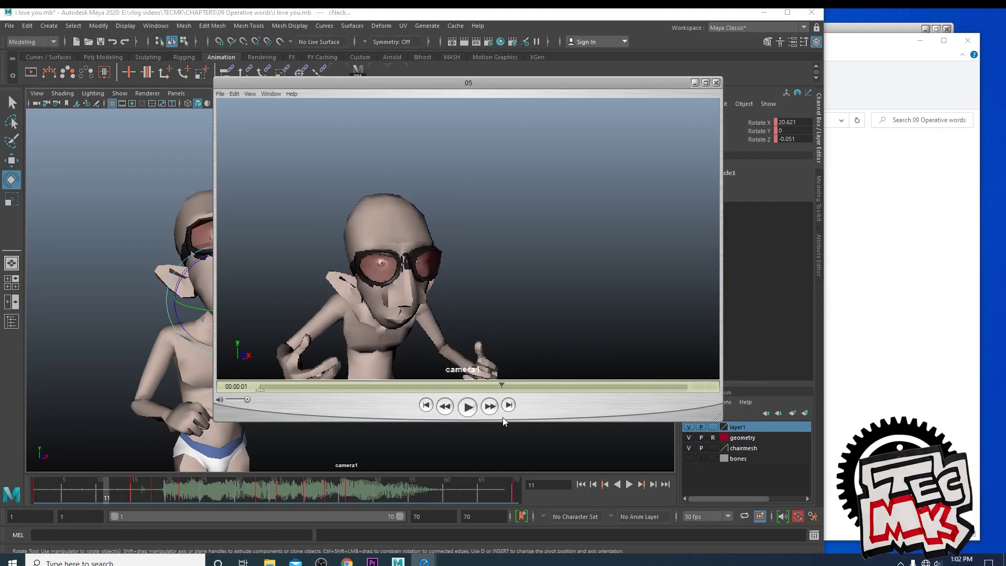
mouse_move(502, 417)
mouse_down()
mouse_move(531, 414)
mouse_move(506, 414)
mouse_up()
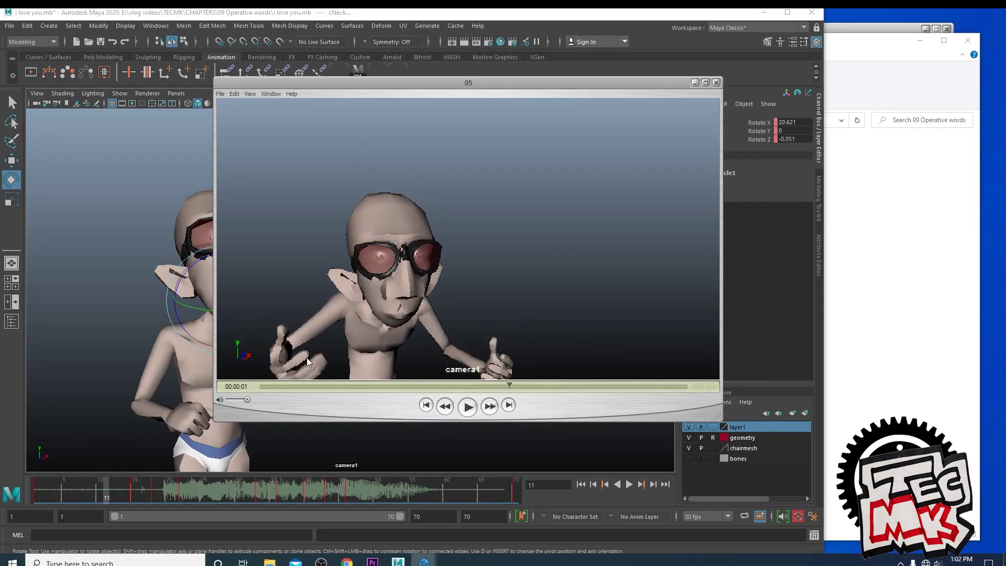
click(649, 19)
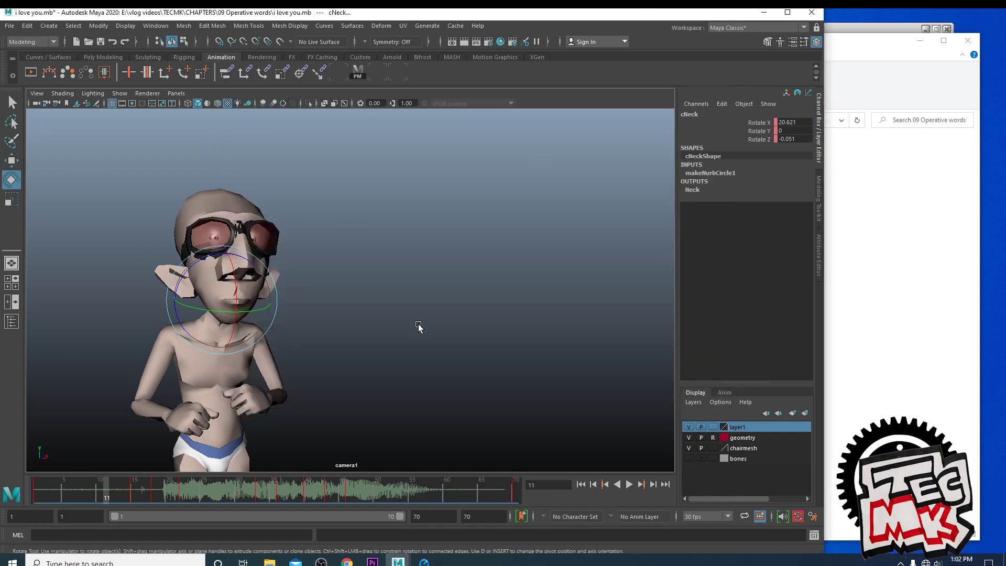
Scrub to frame 42 with the red wrist control selected and show the rig's control curves again
key(space)
key(space)
key(space)
key(space)
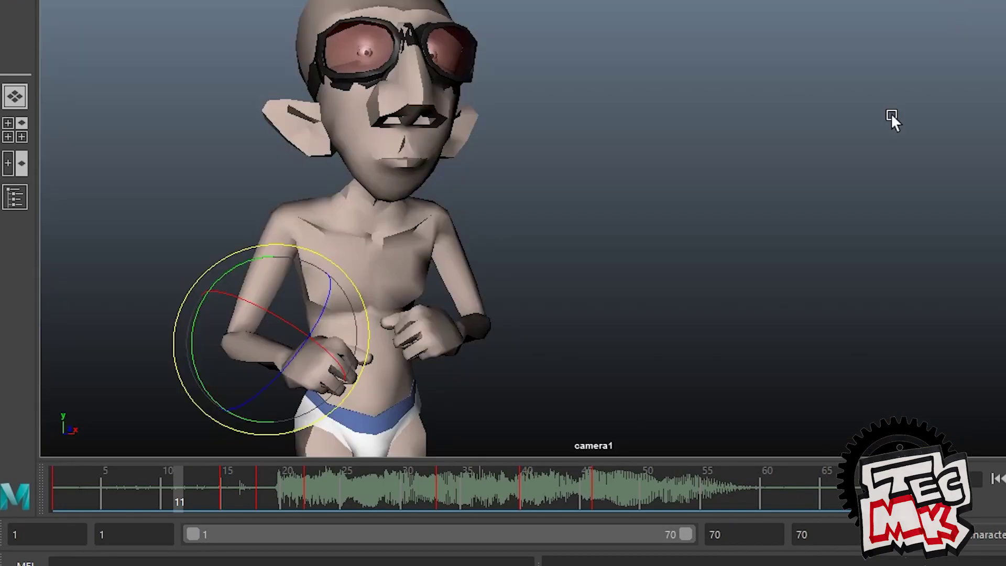
drag(552, 508, 546, 528)
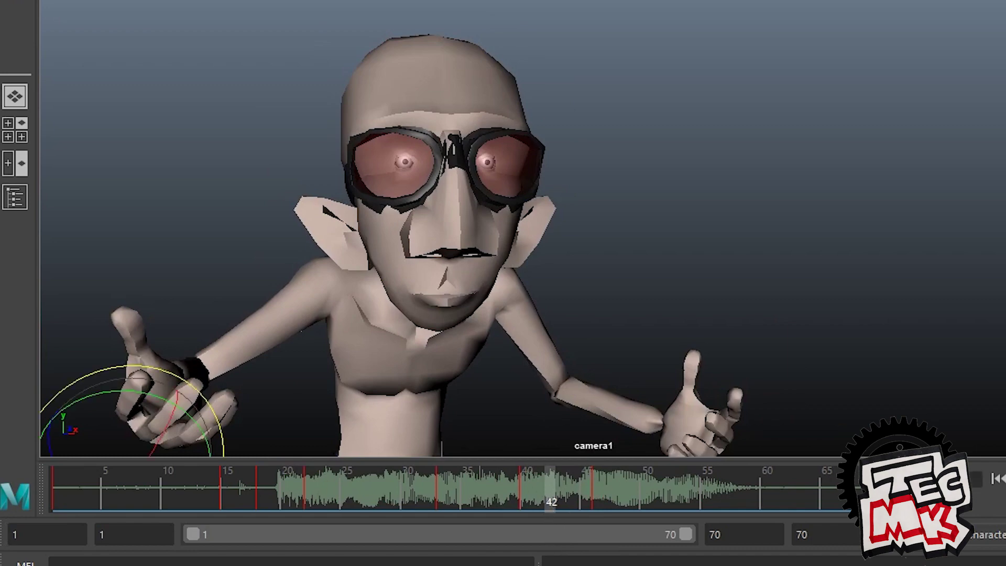
click(195, 0)
click(252, 0)
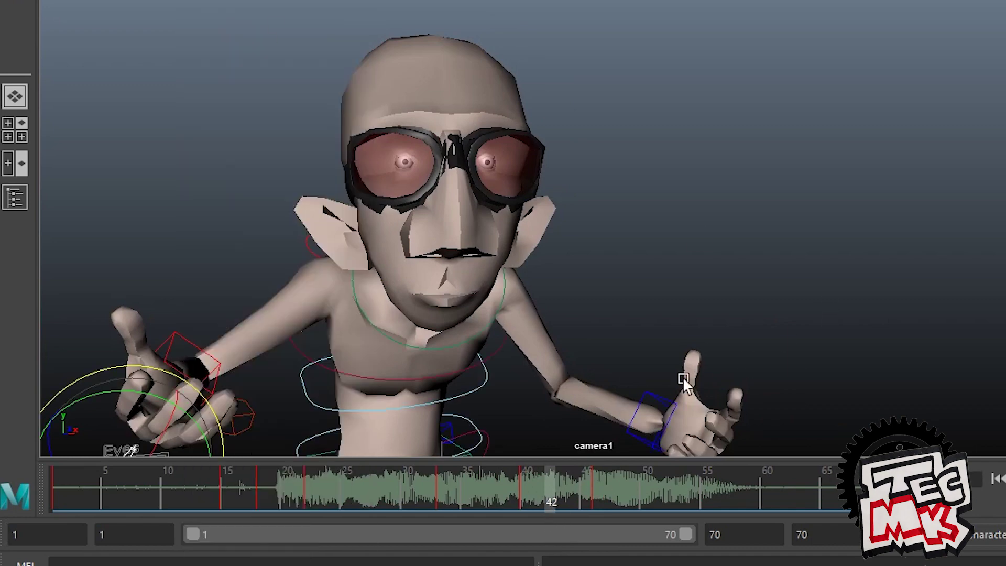
Examine the path of the hands and arms from the perspective, top and camera views while scrubbing up to frame 43
key(space)
key(space)
scroll(915, 226, down, 5)
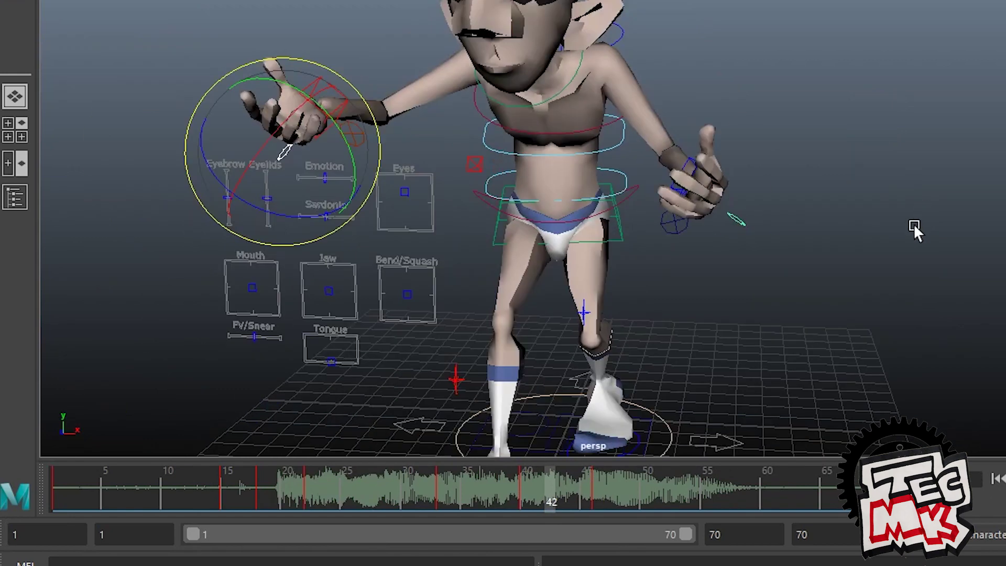
alt+drag(590, 316, 668, 323)
drag(553, 503, 557, 508)
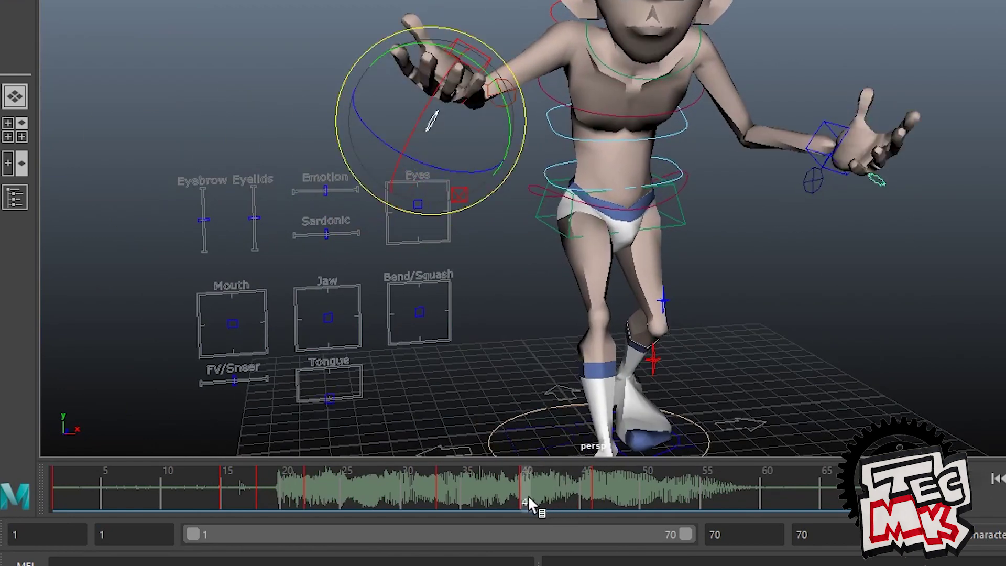
drag(430, 497, 559, 501)
key(space)
key(space)
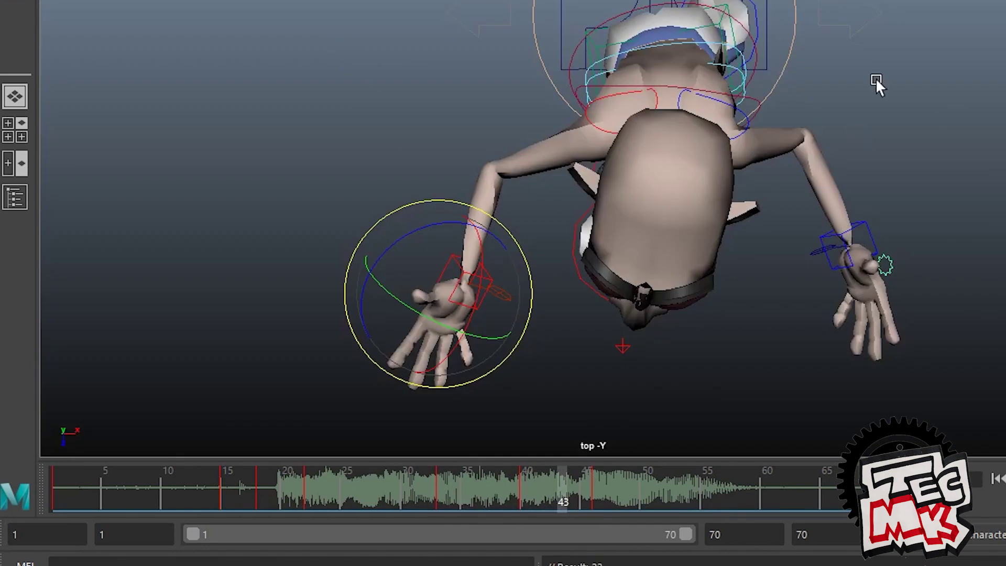
key(space)
key(space)
drag(392, 499, 527, 501)
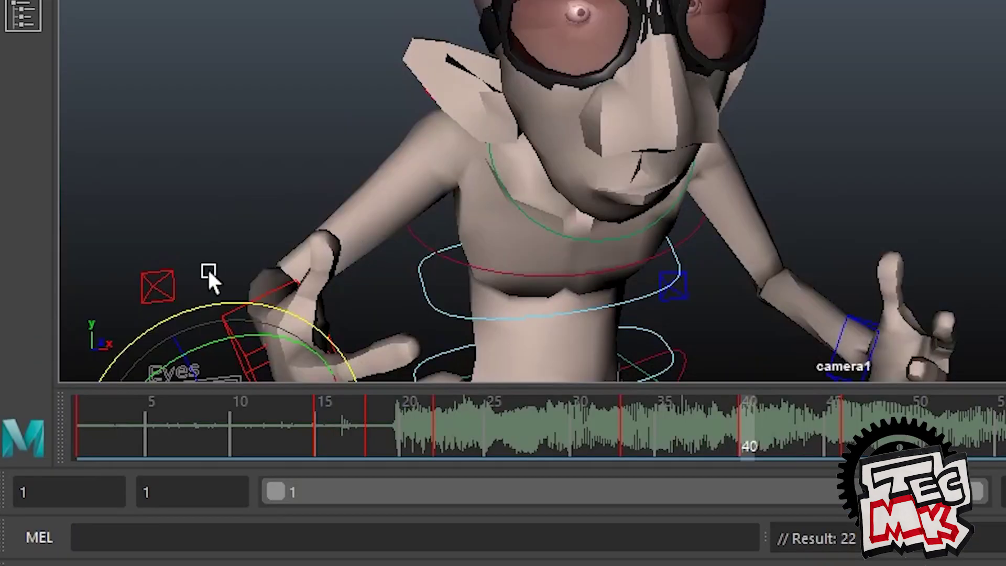
Select the red elbow control, check its movement in the perspective view, and delete its unwanted key
click(158, 287)
mouse_move(670, 441)
mouse_down()
mouse_move(599, 452)
mouse_move(717, 464)
mouse_move(828, 456)
mouse_move(631, 465)
mouse_move(748, 474)
mouse_move(870, 468)
mouse_move(724, 465)
mouse_move(859, 465)
mouse_move(819, 461)
mouse_up()
key(space)
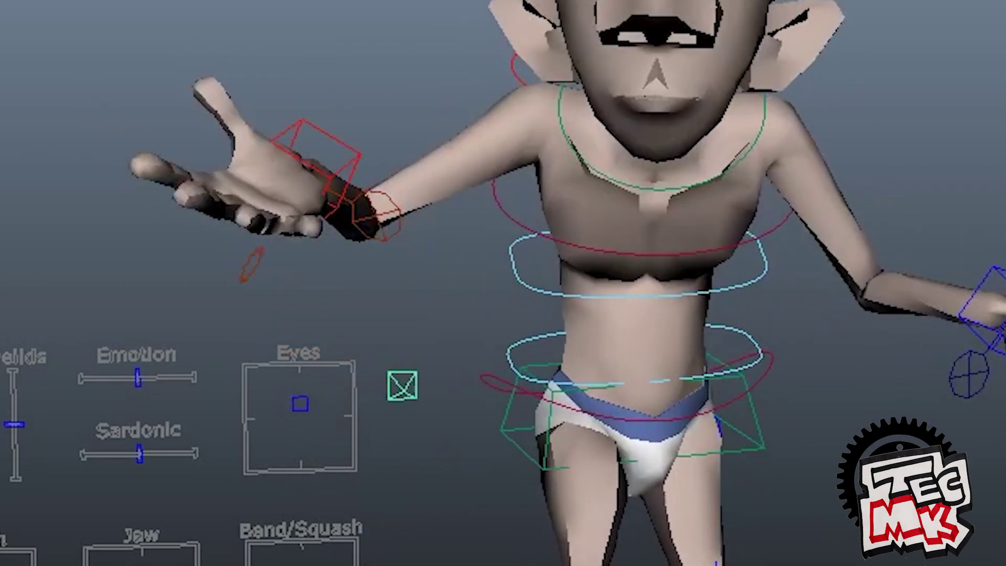
key(Escape)
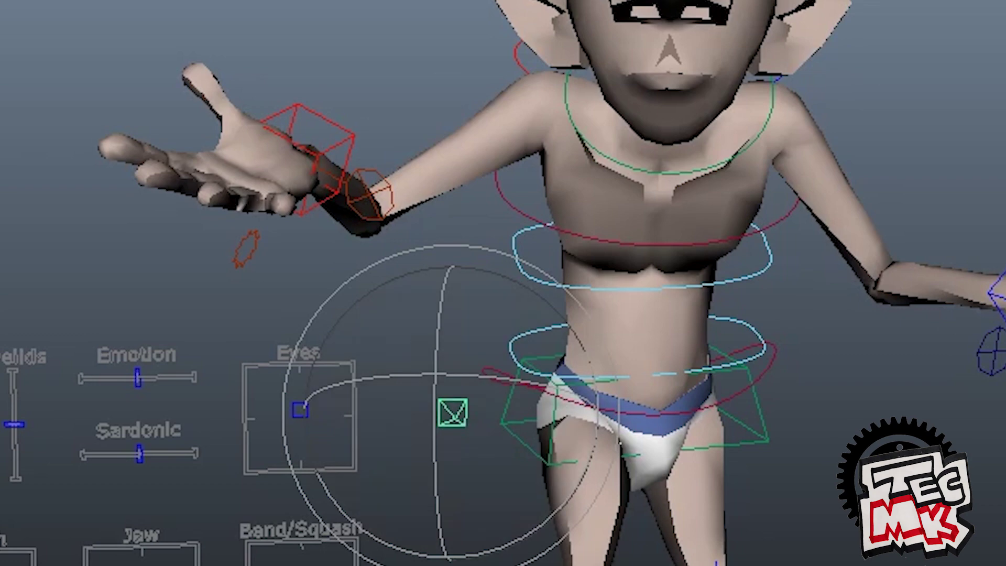
right_click(498, 564)
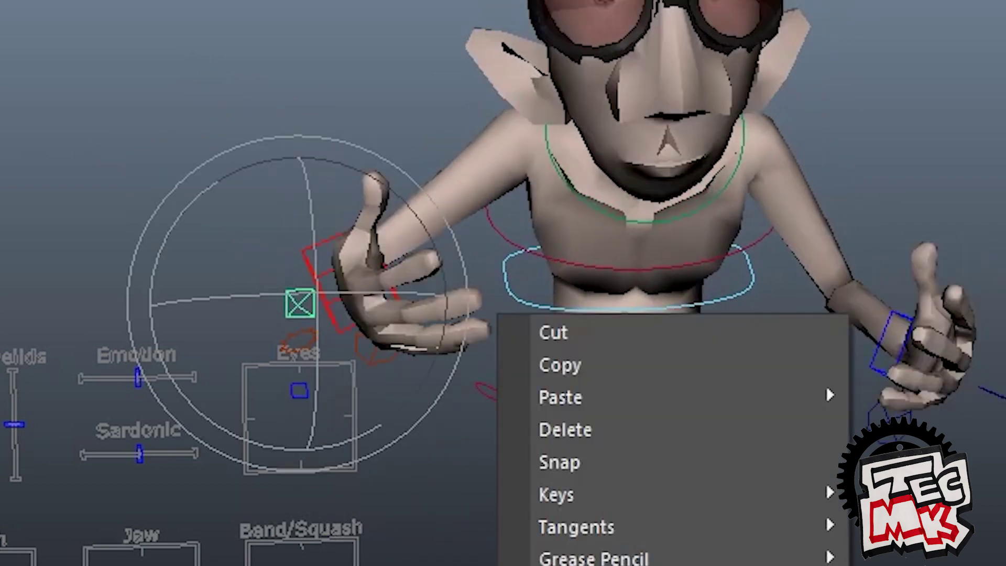
click(578, 430)
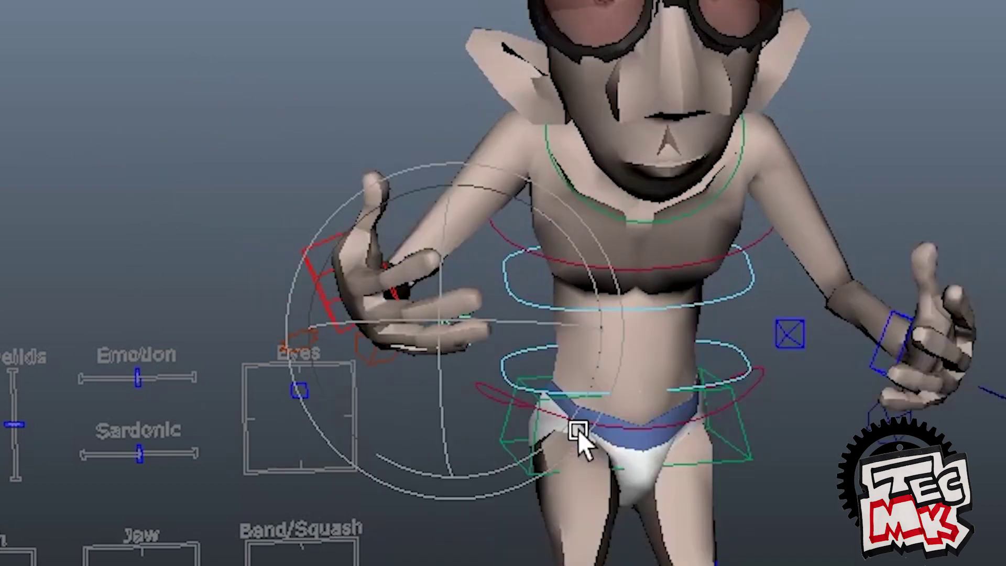